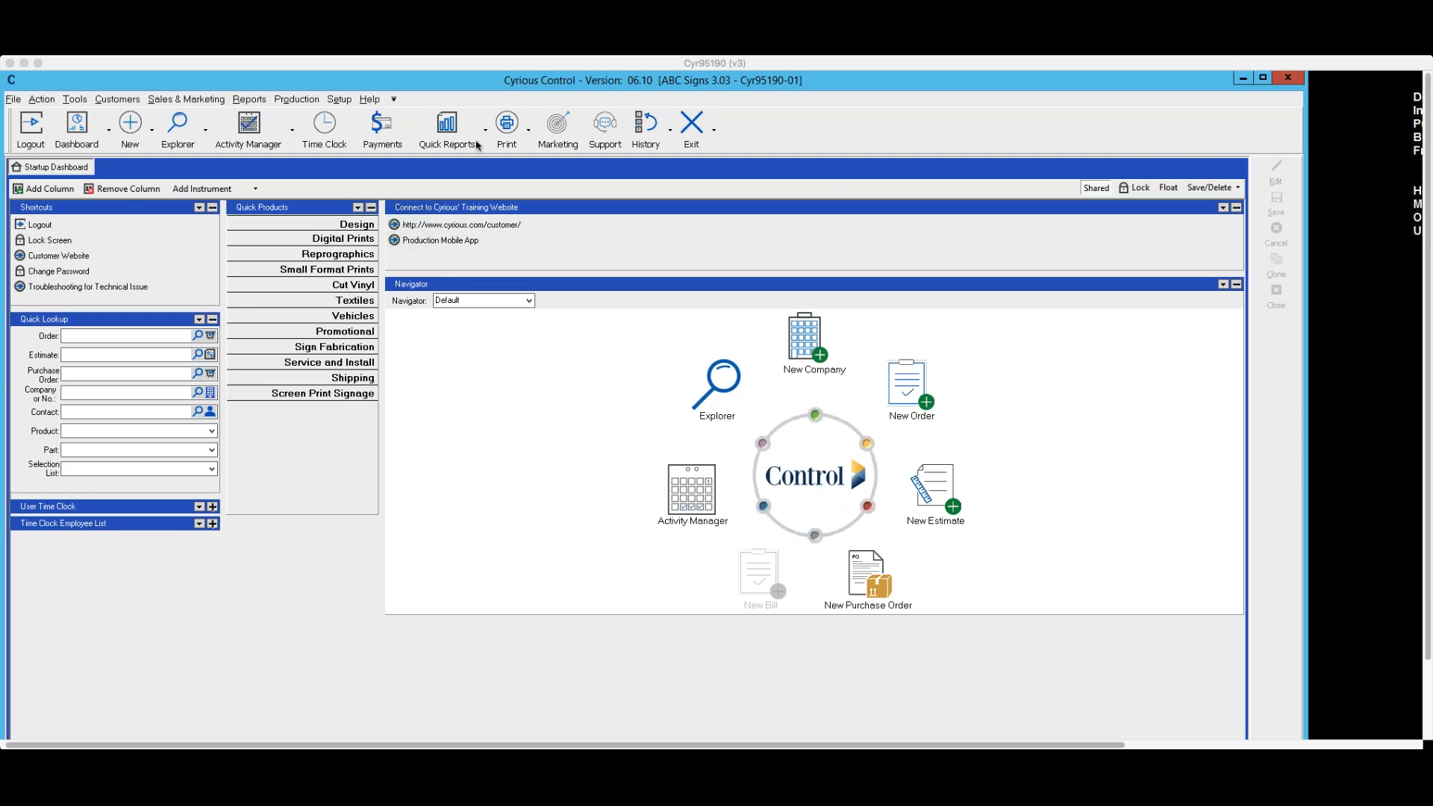
Check the full list of licensed modules in the application information for Inventory, and close the information windows.
left_click(370, 100)
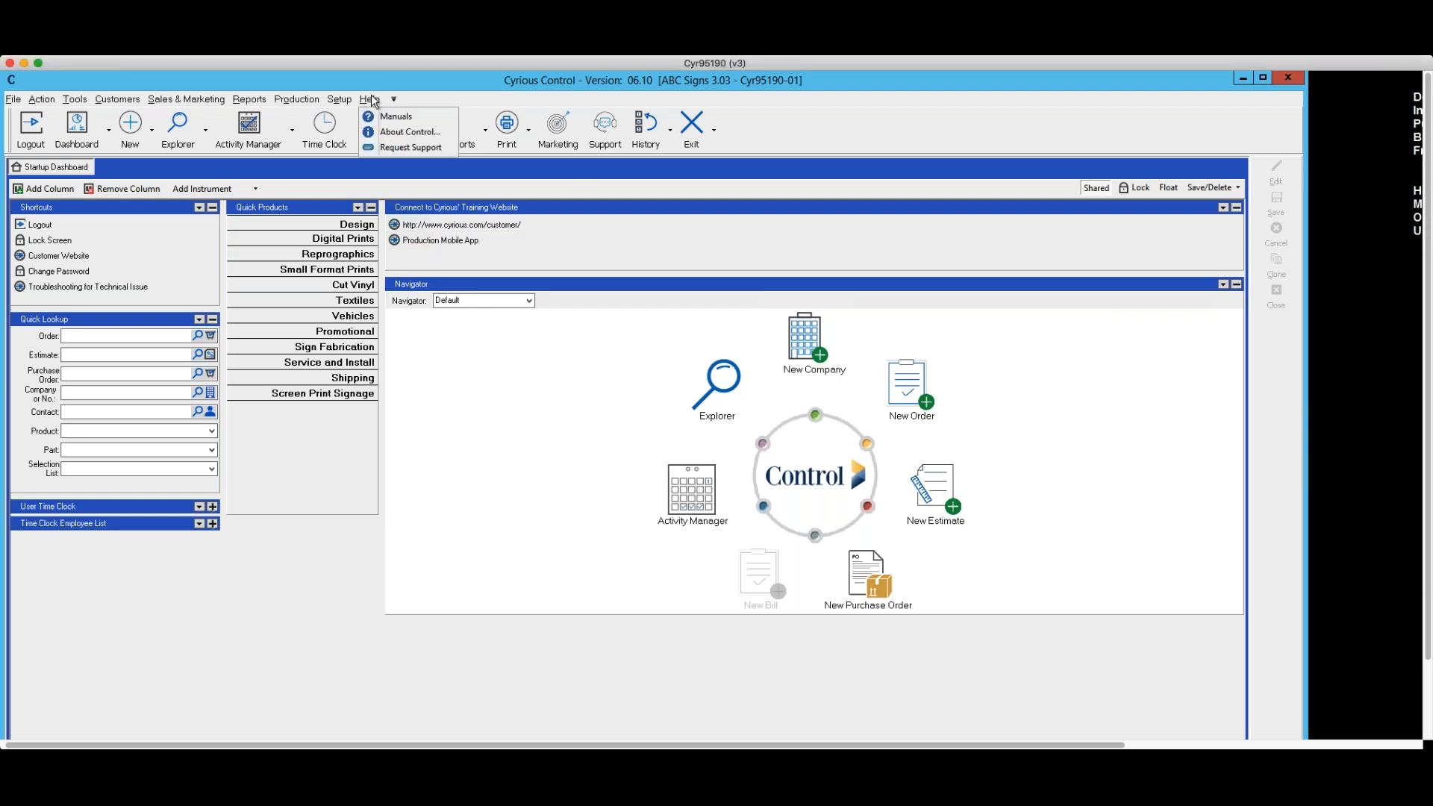
left_click(404, 132)
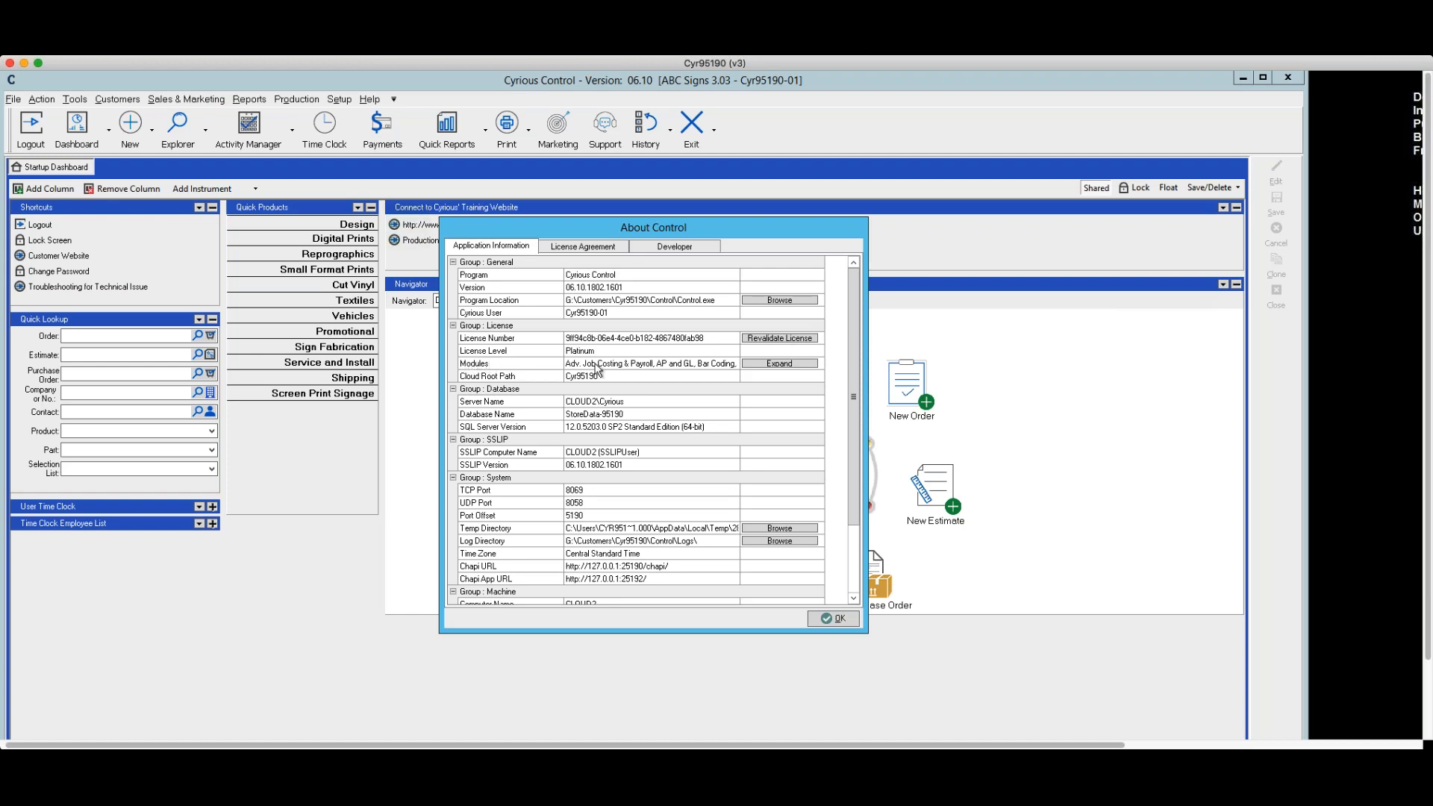
left_click(776, 367)
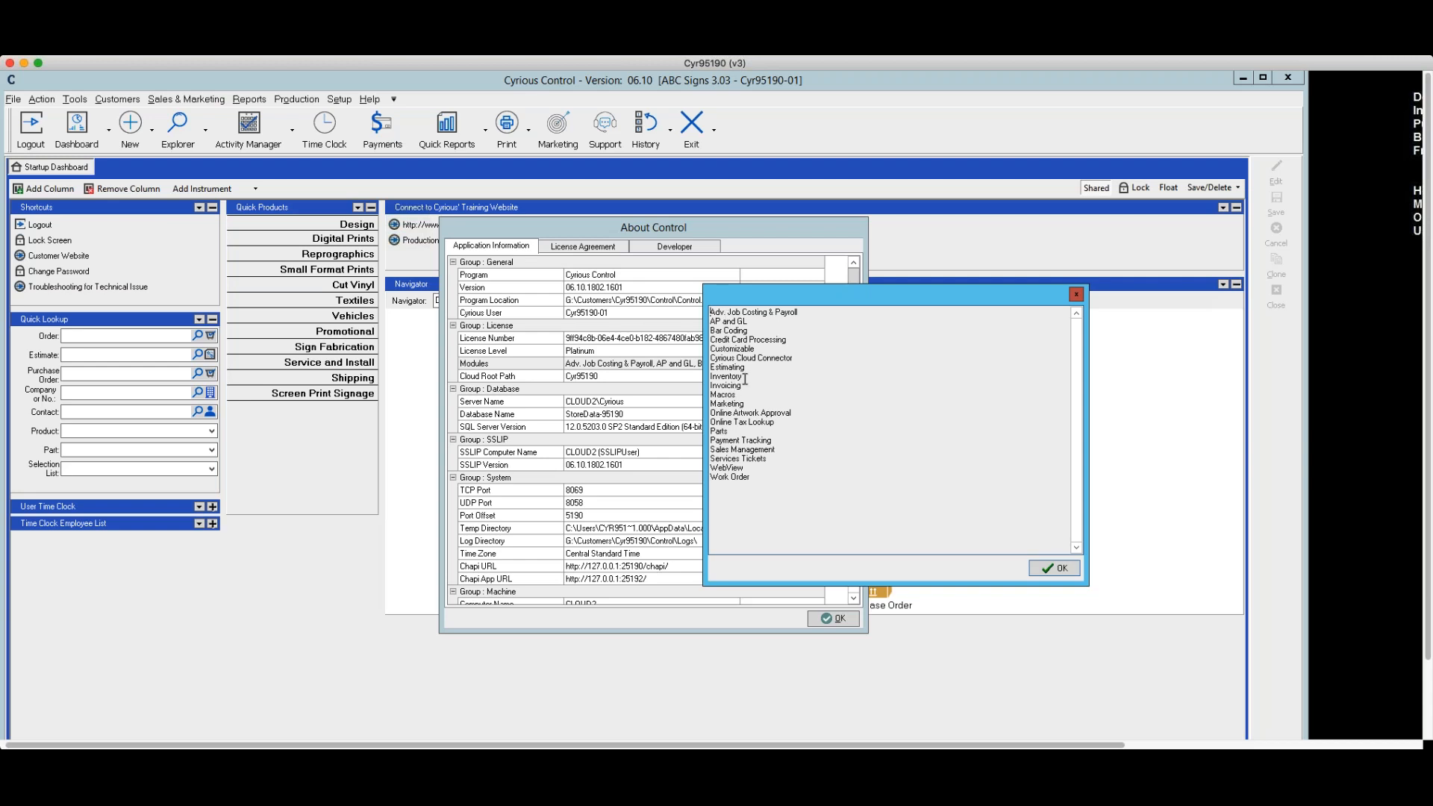
left_click_drag(742, 377, 710, 377)
left_click(1048, 564)
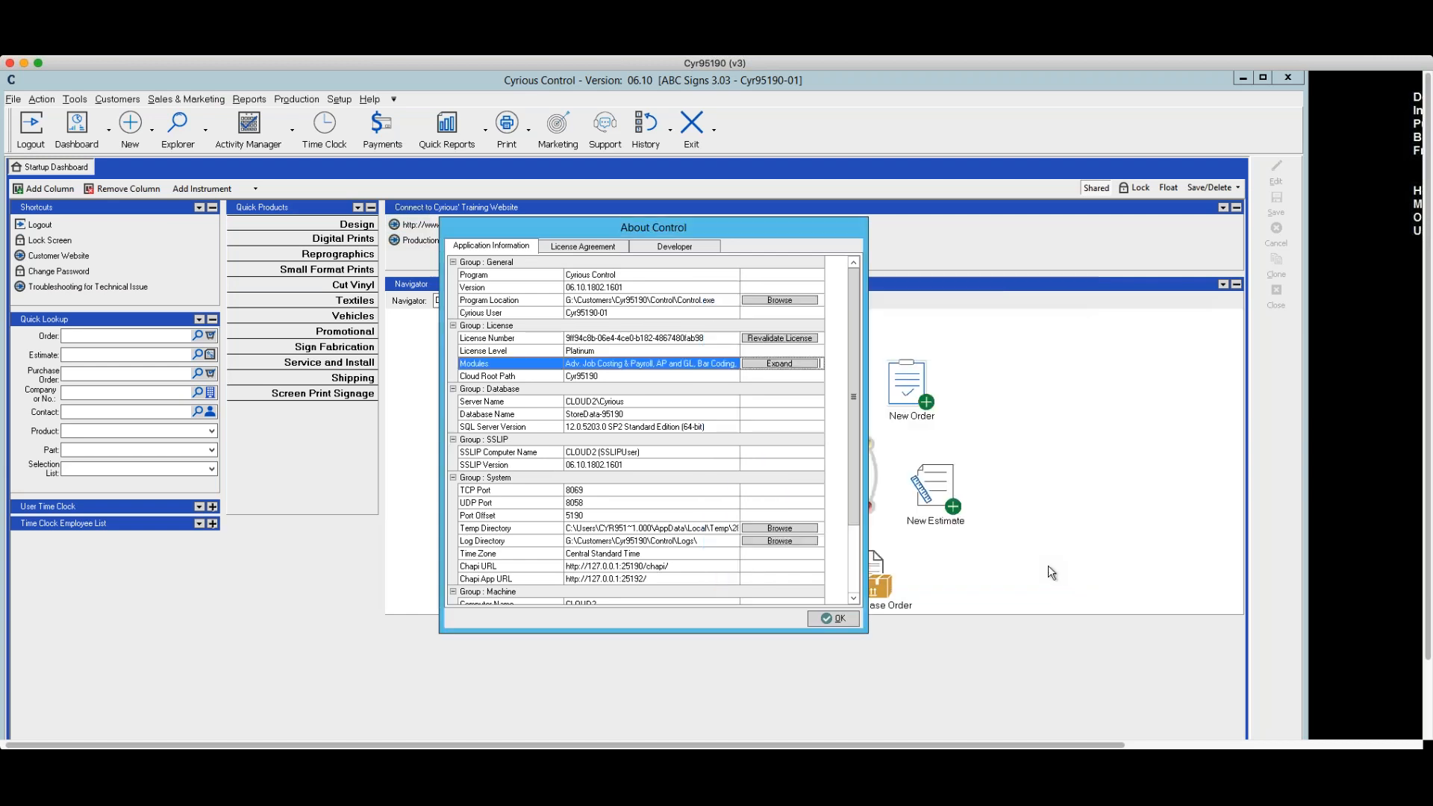
left_click(835, 618)
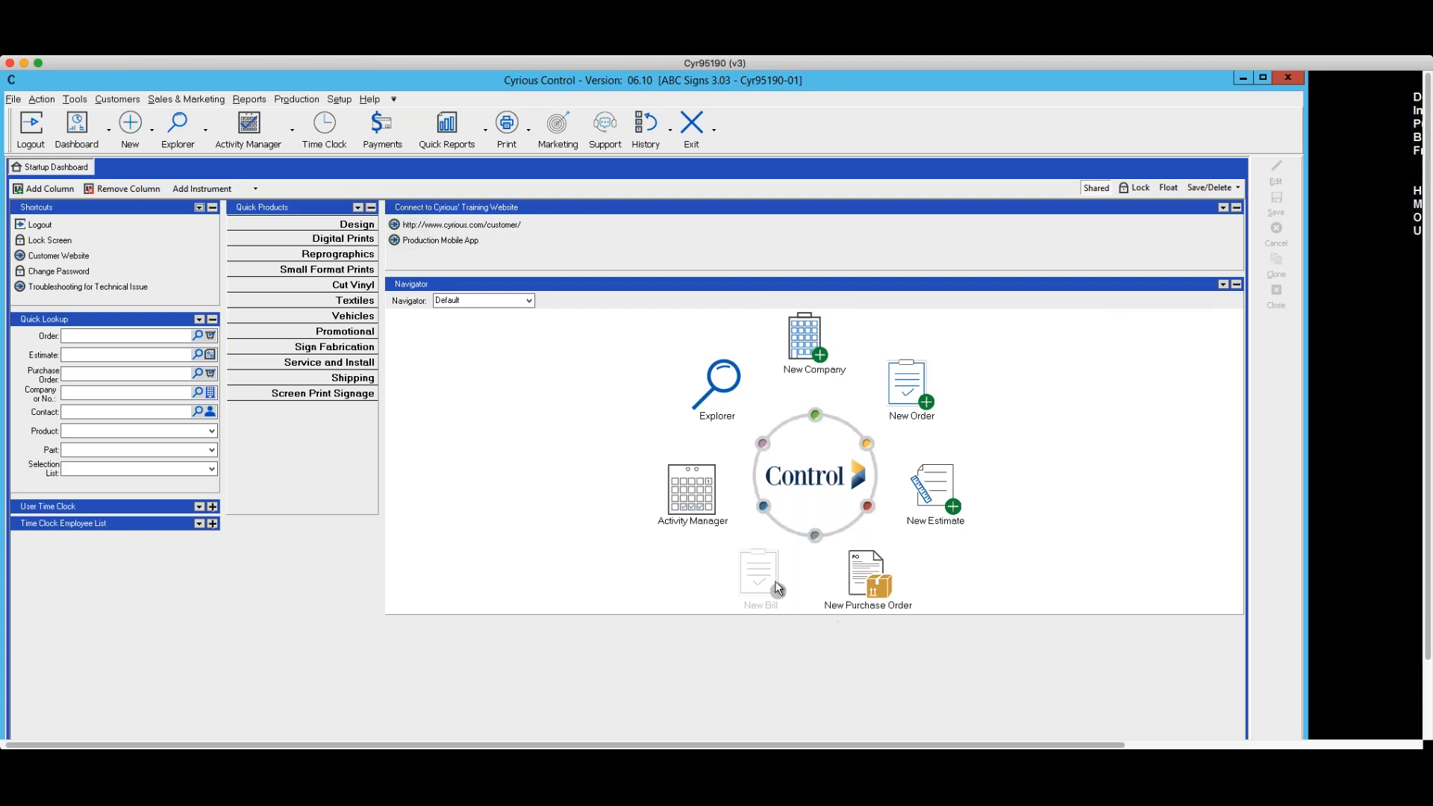
Review the inventory, stockroom and order settings in the Production Setup general options, and close the setup.
left_click(293, 101)
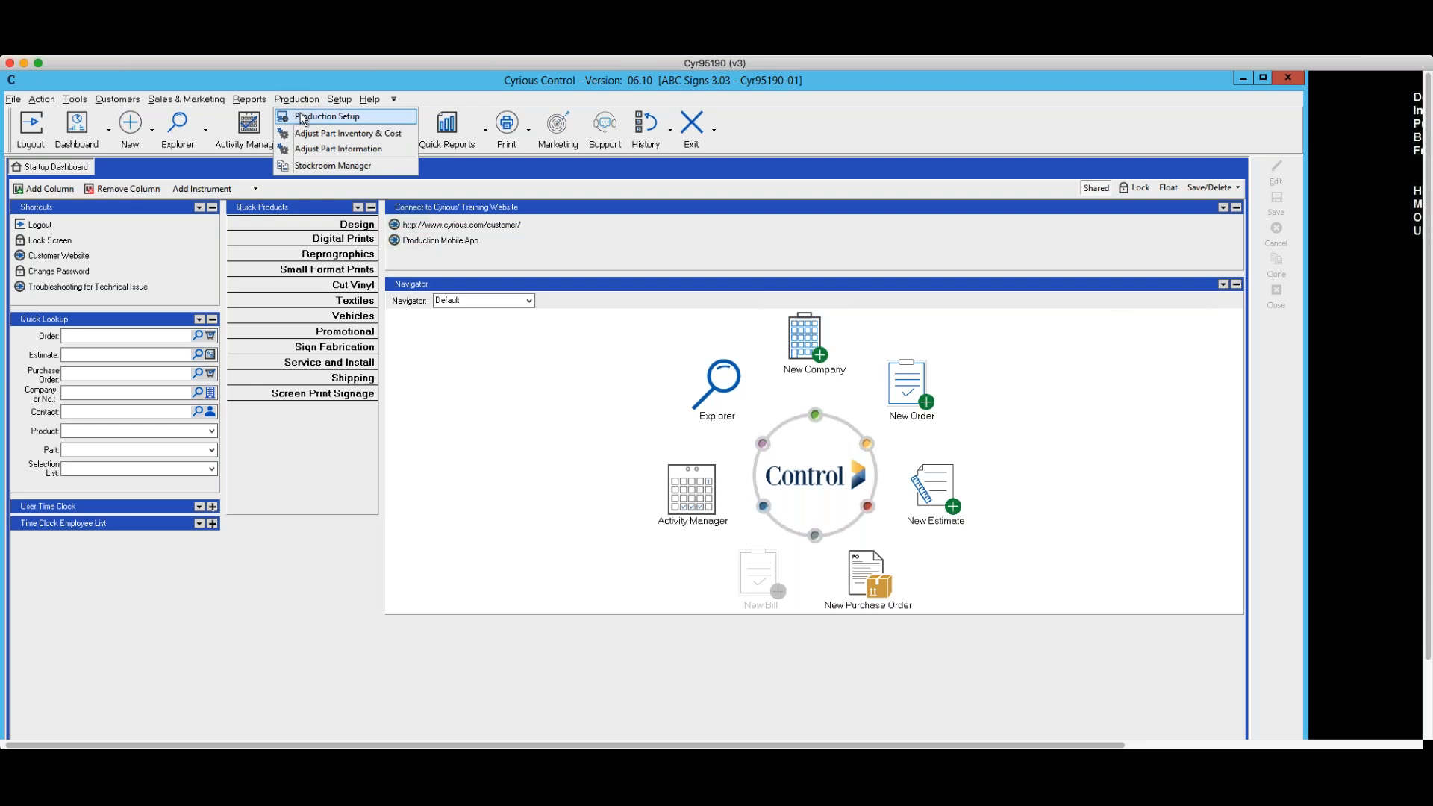
left_click(302, 119)
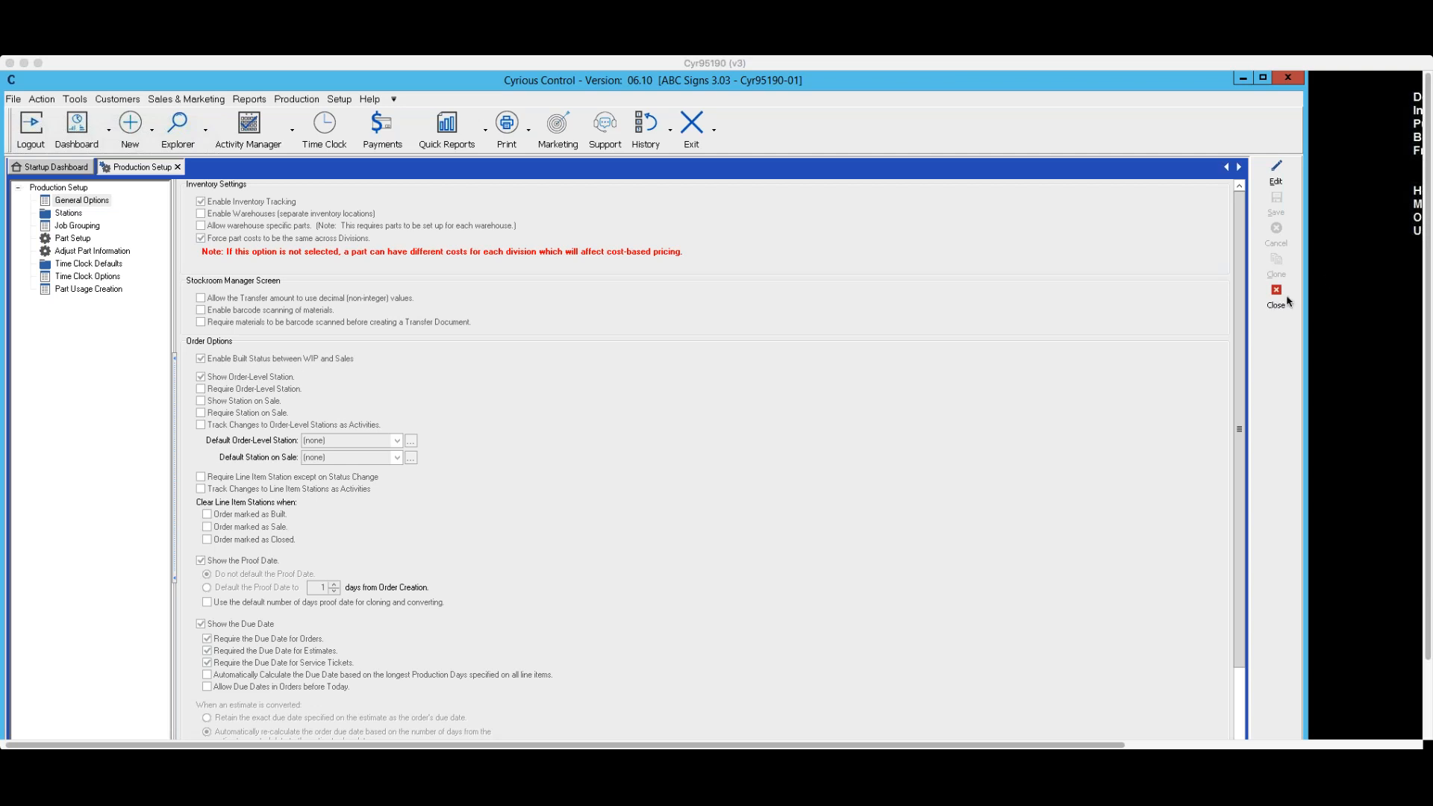
left_click(1278, 305)
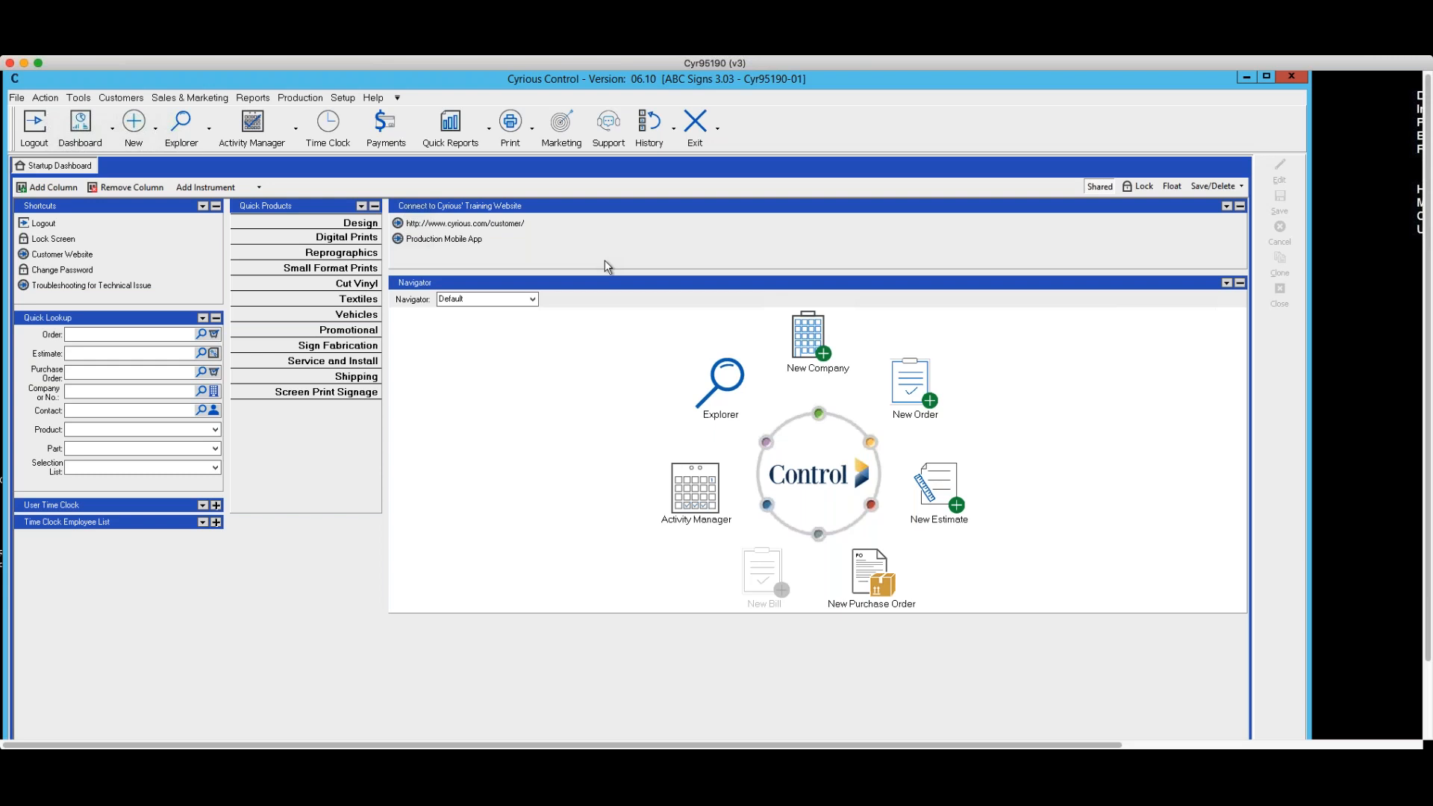
Edit the system settings for purchase orders, bills and receiving documents, and save with receiving documents and purchase orders enabled.
left_click(342, 97)
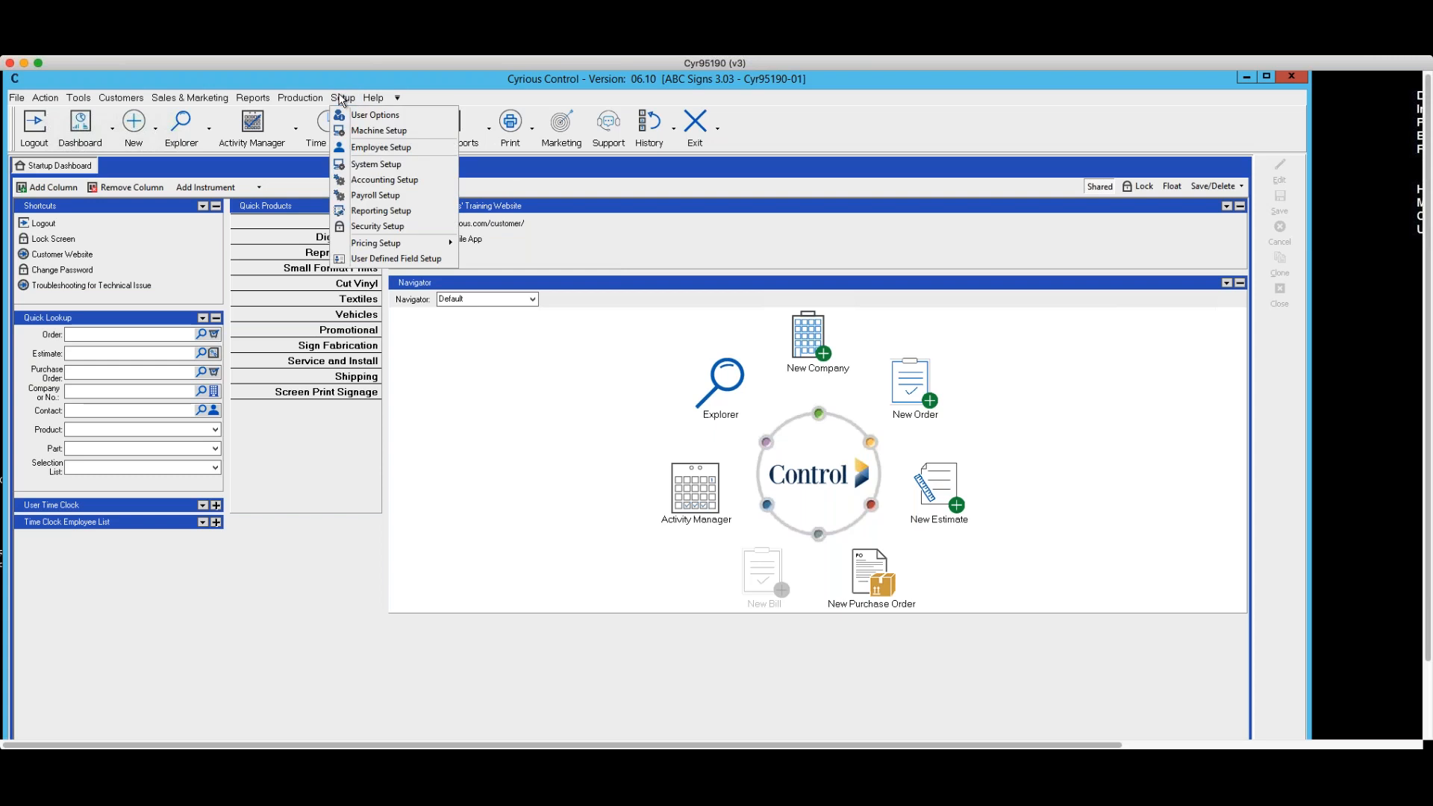
left_click(363, 165)
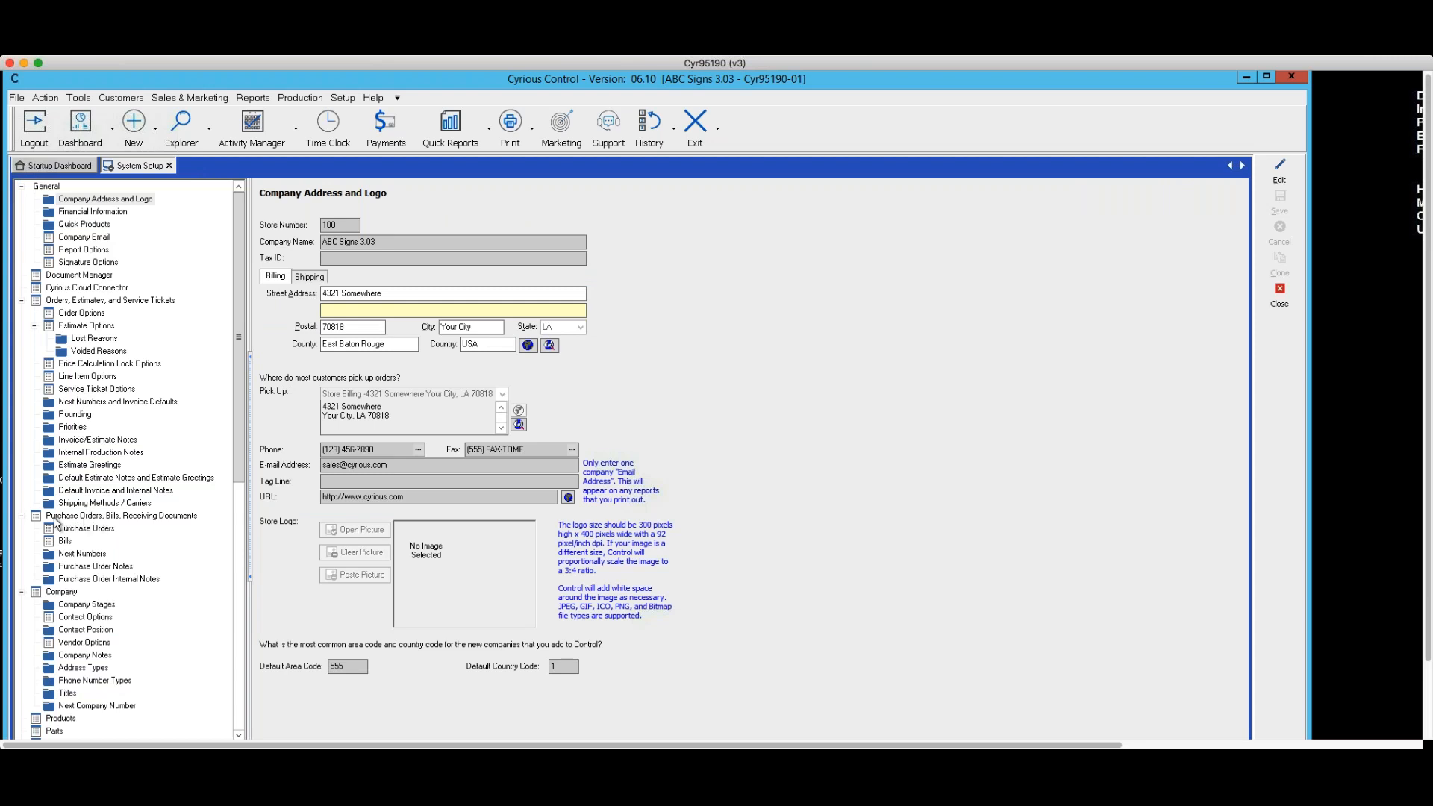
left_click(114, 517)
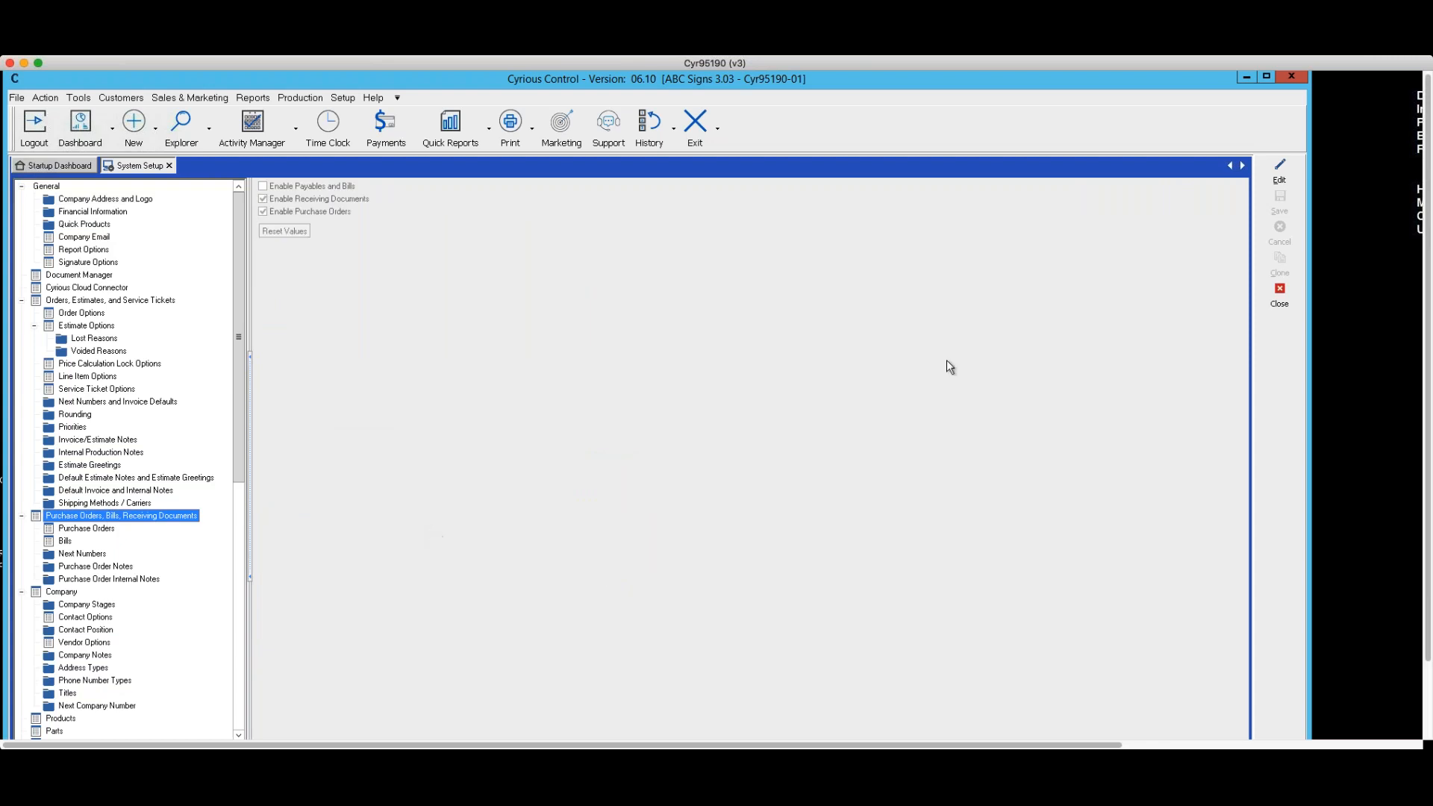
left_click(1279, 170)
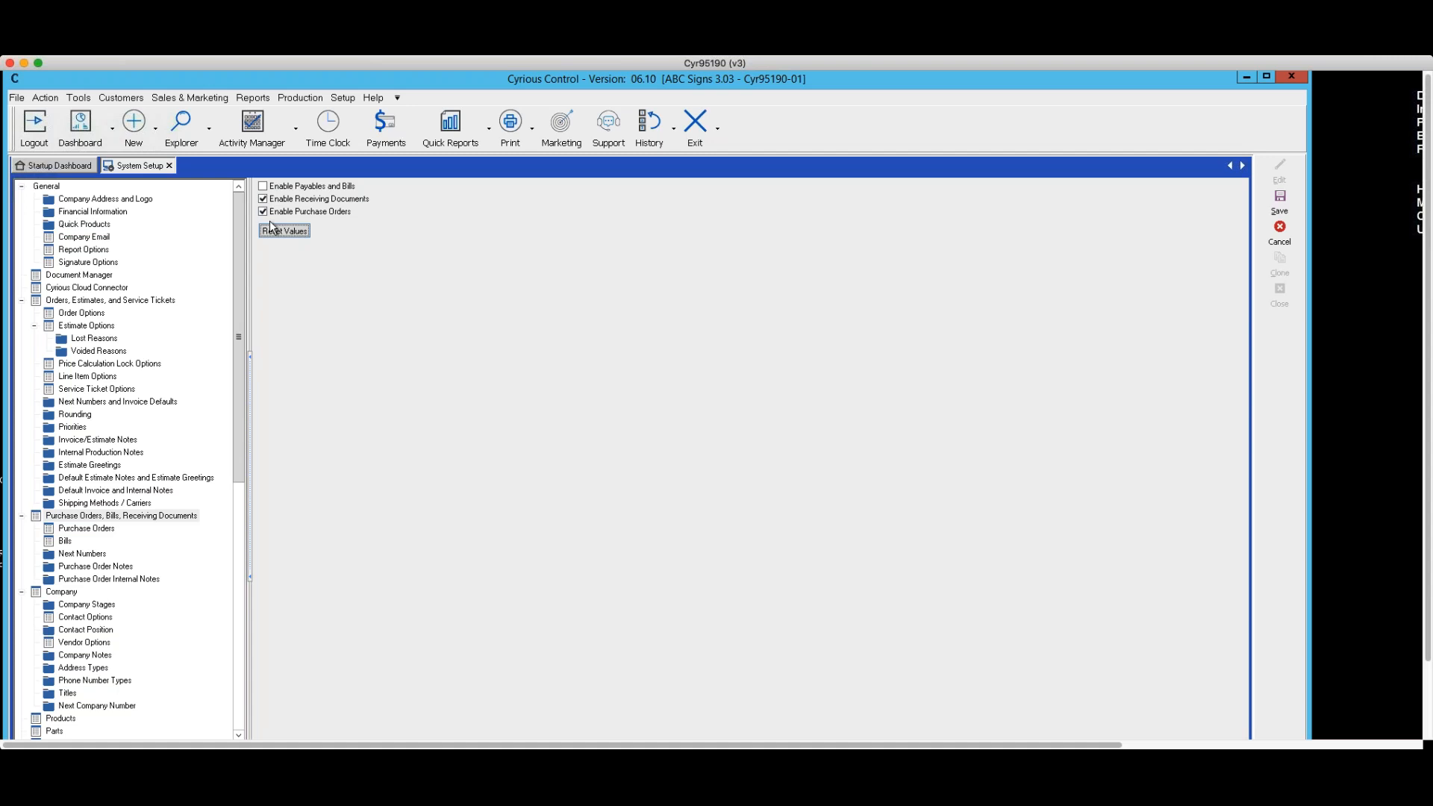
left_click(1280, 200)
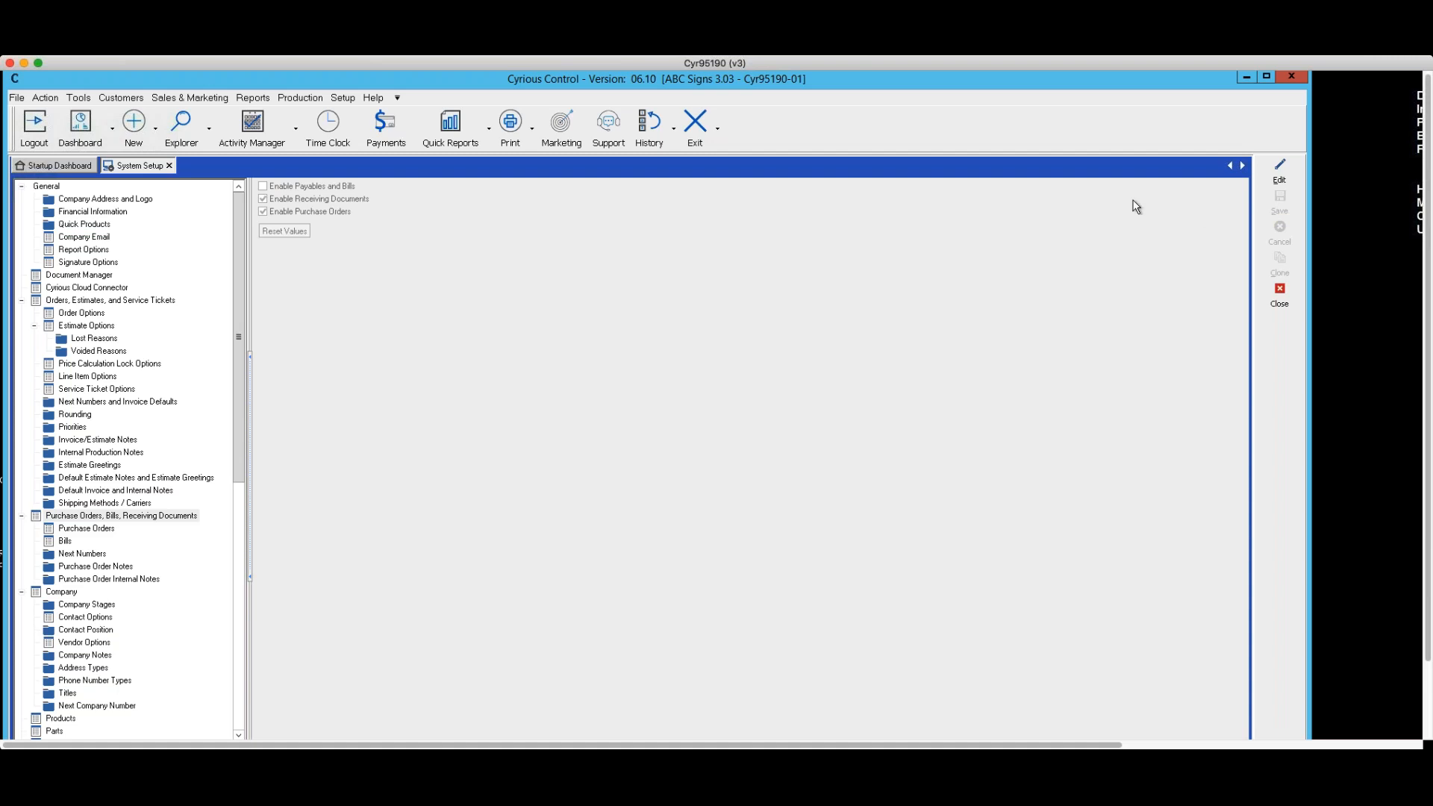
Examine the editable Purchase Orders options in the system settings, and leave editing without saving.
left_click(82, 530)
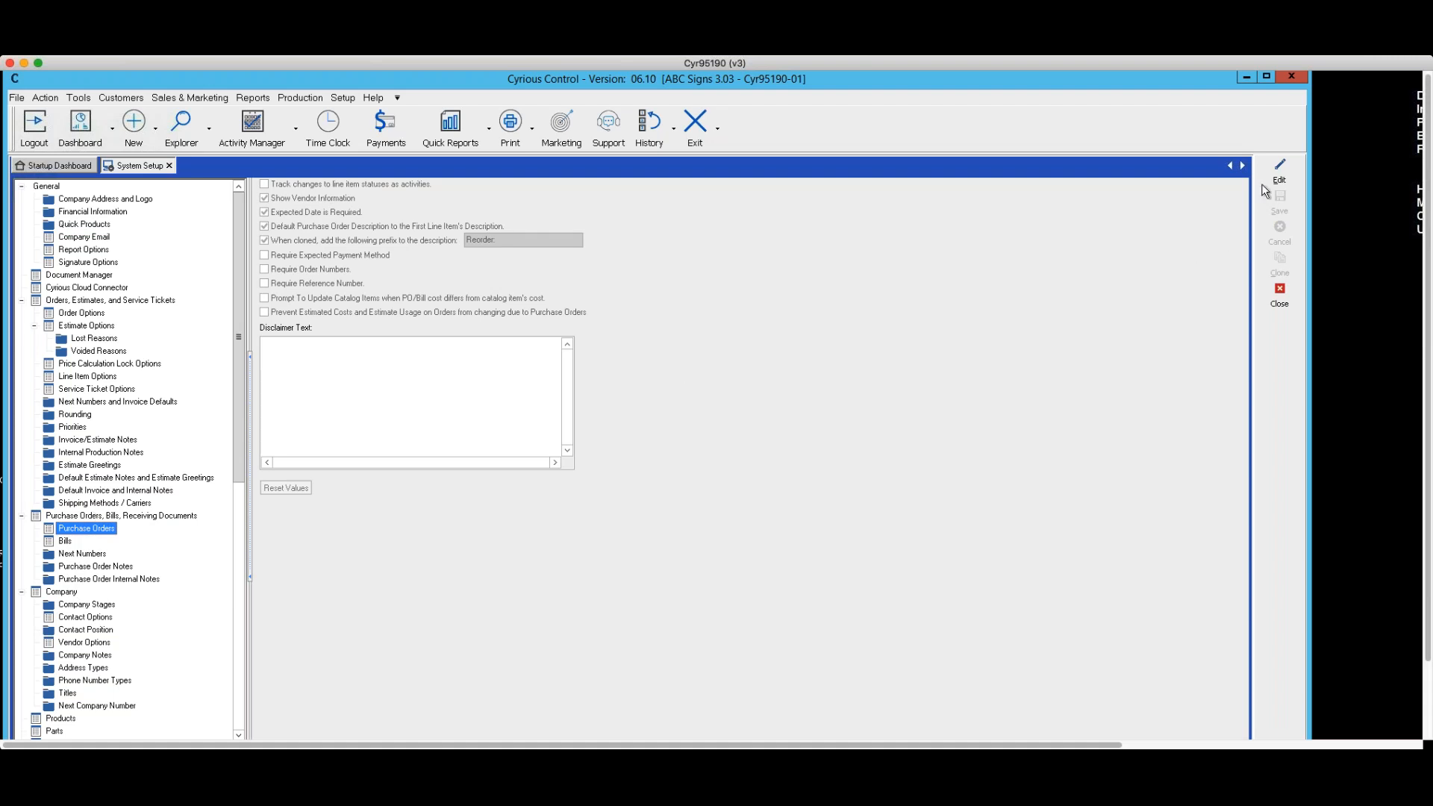
left_click(1280, 170)
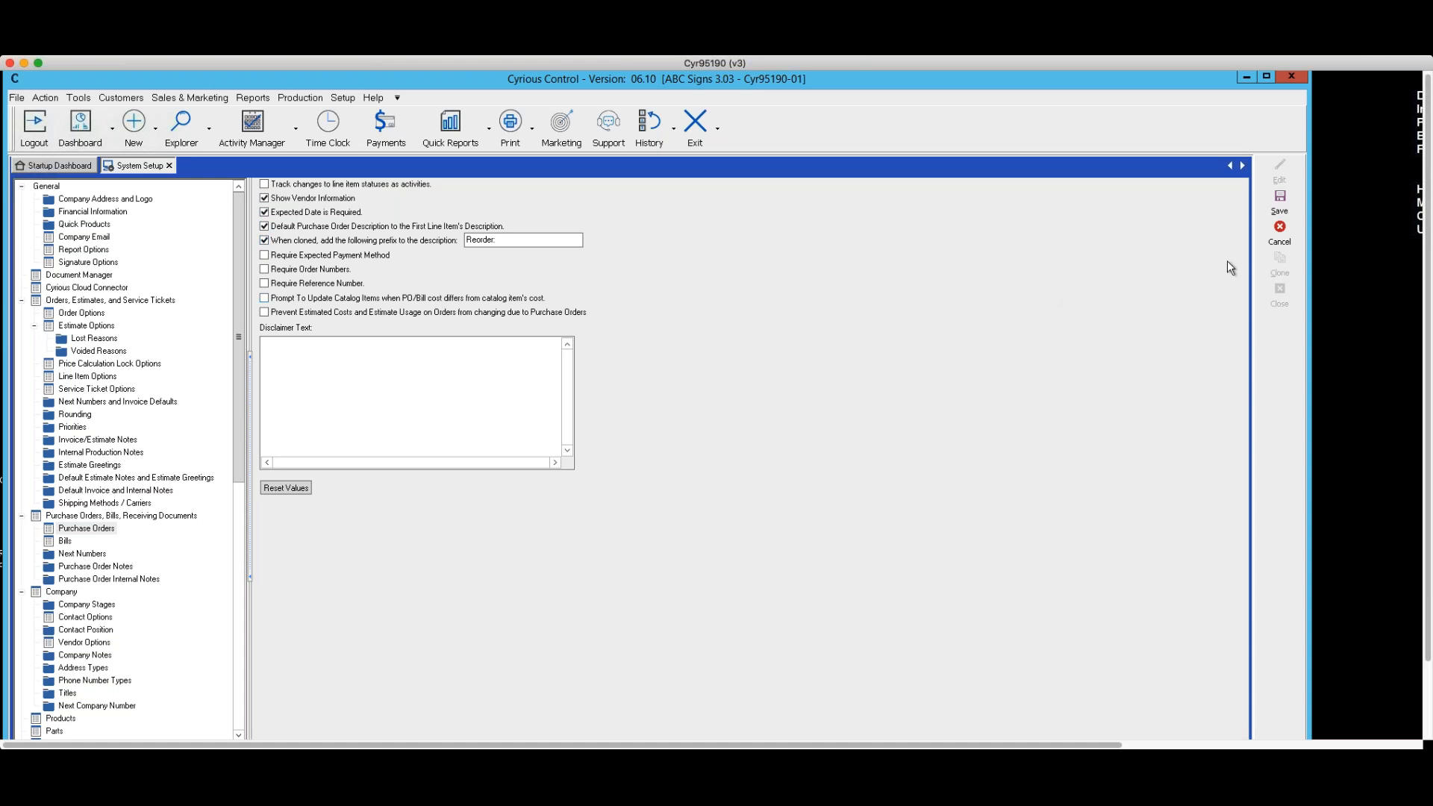
left_click(1281, 231)
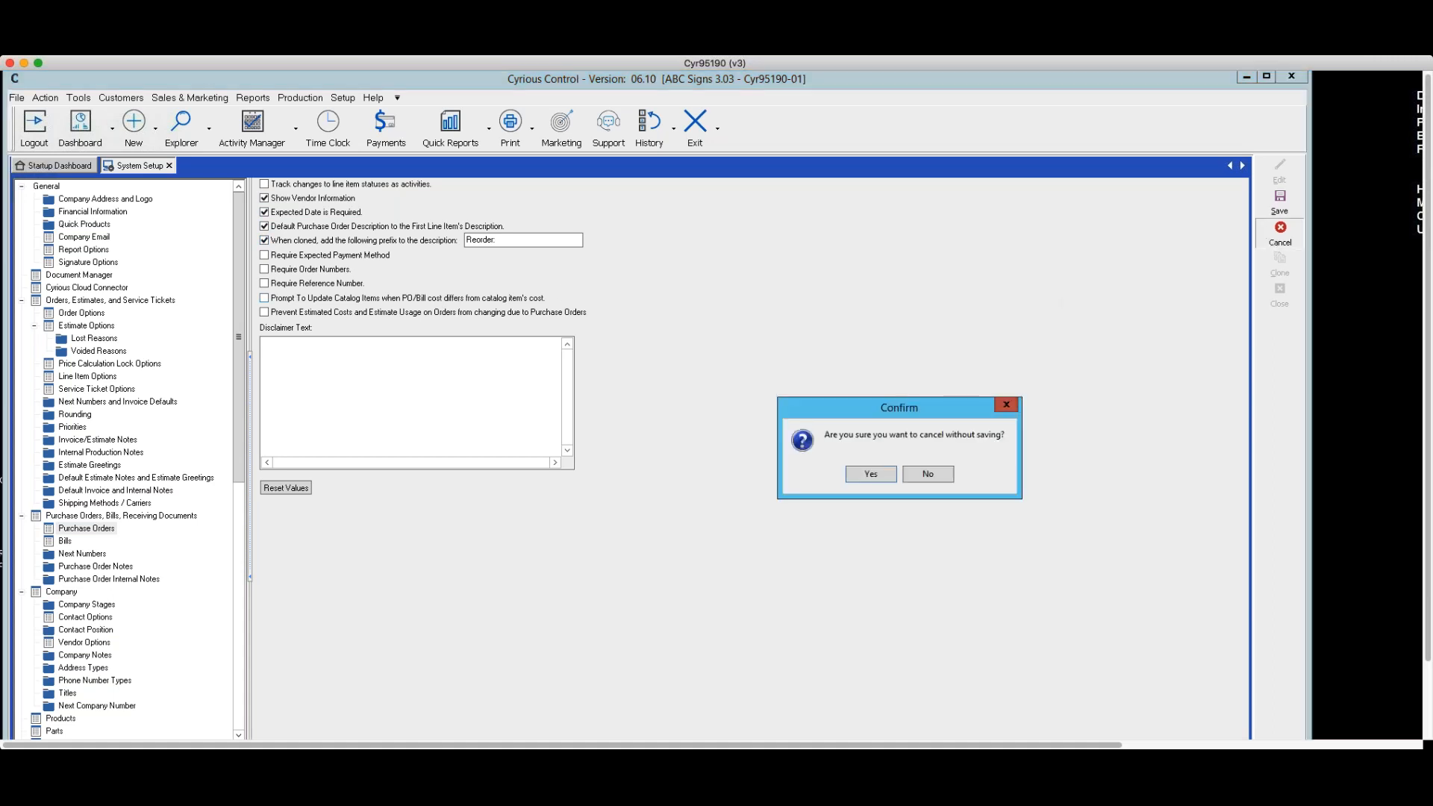
left_click(871, 474)
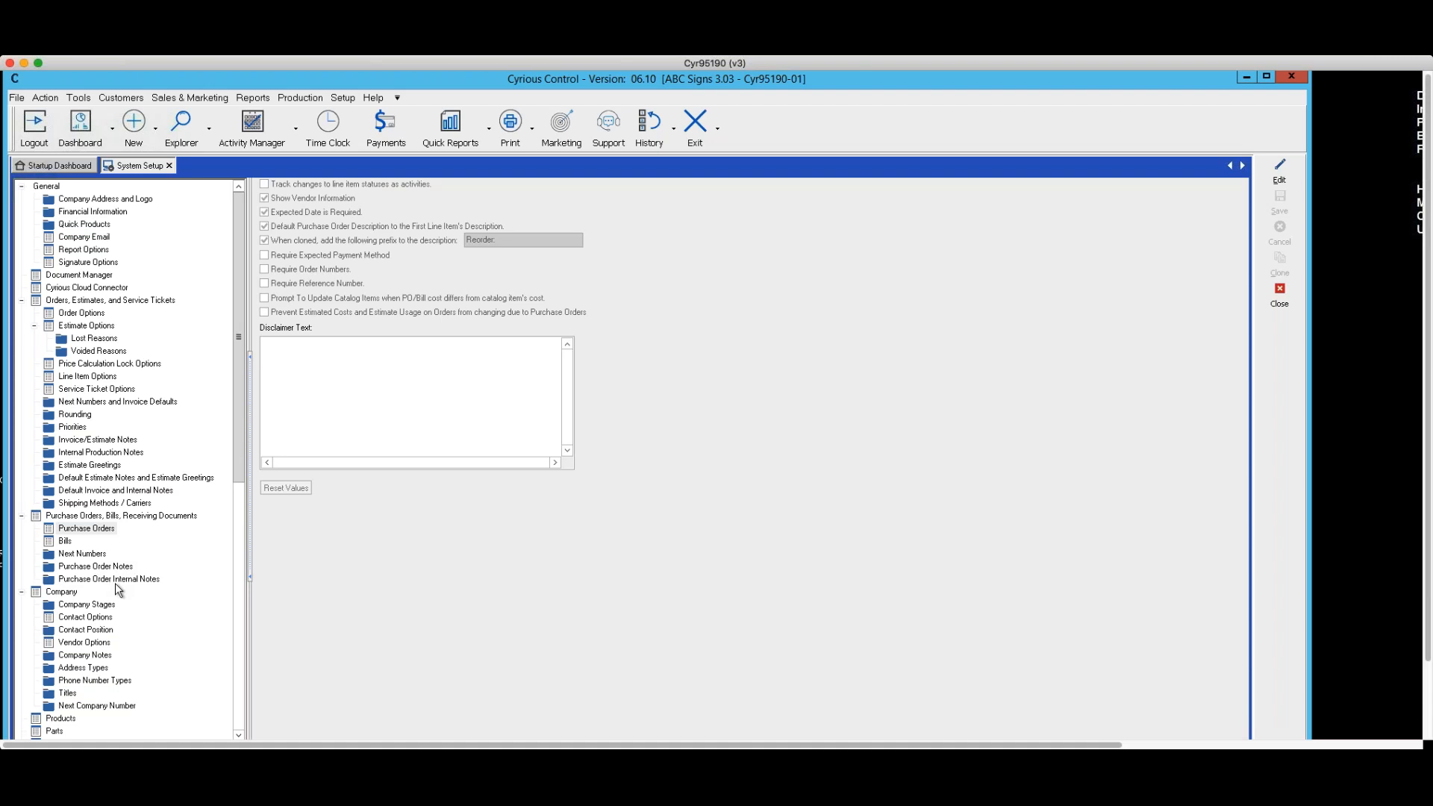
View the next-number settings for purchase orders and receiving documents, and close System Setup.
left_click(62, 568)
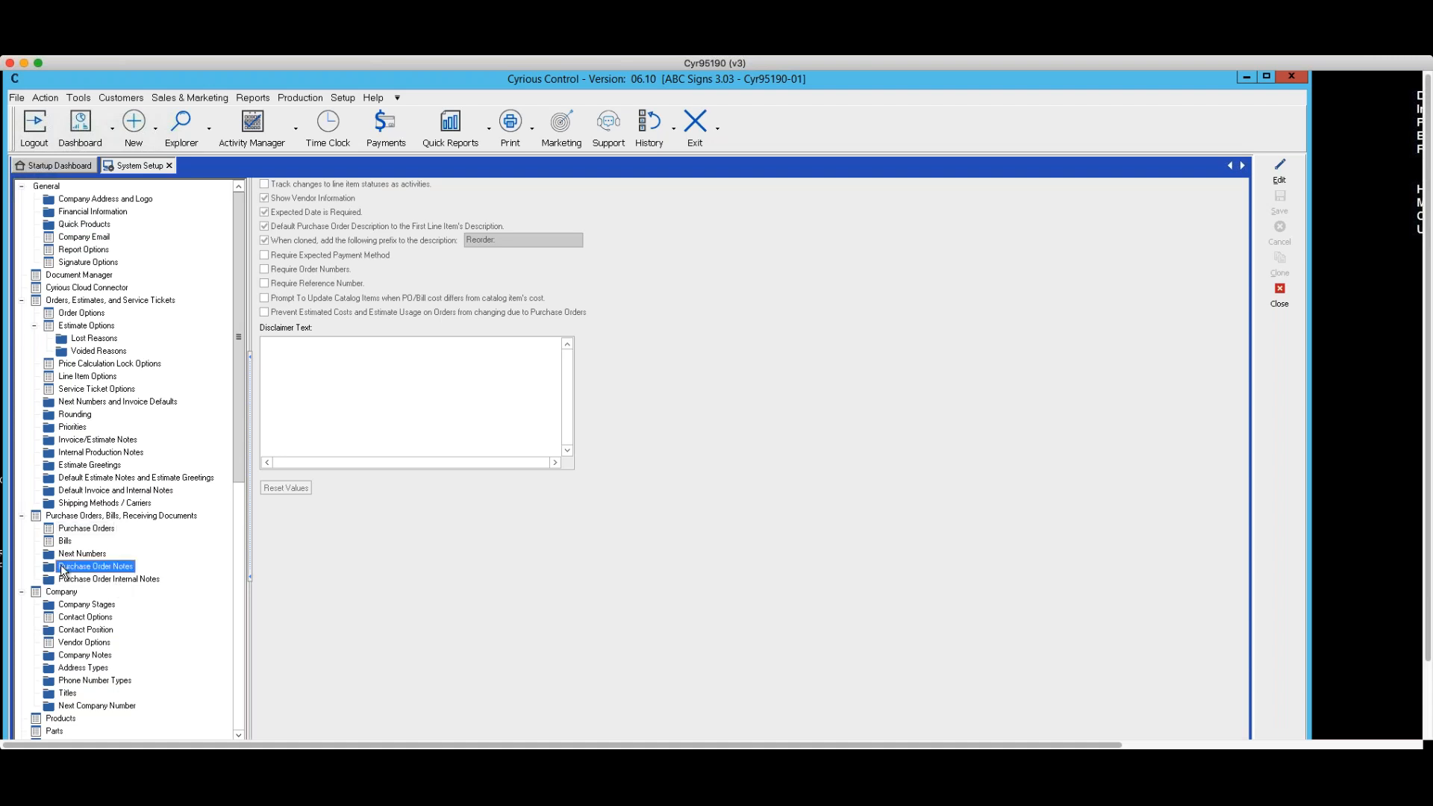
left_click(104, 554)
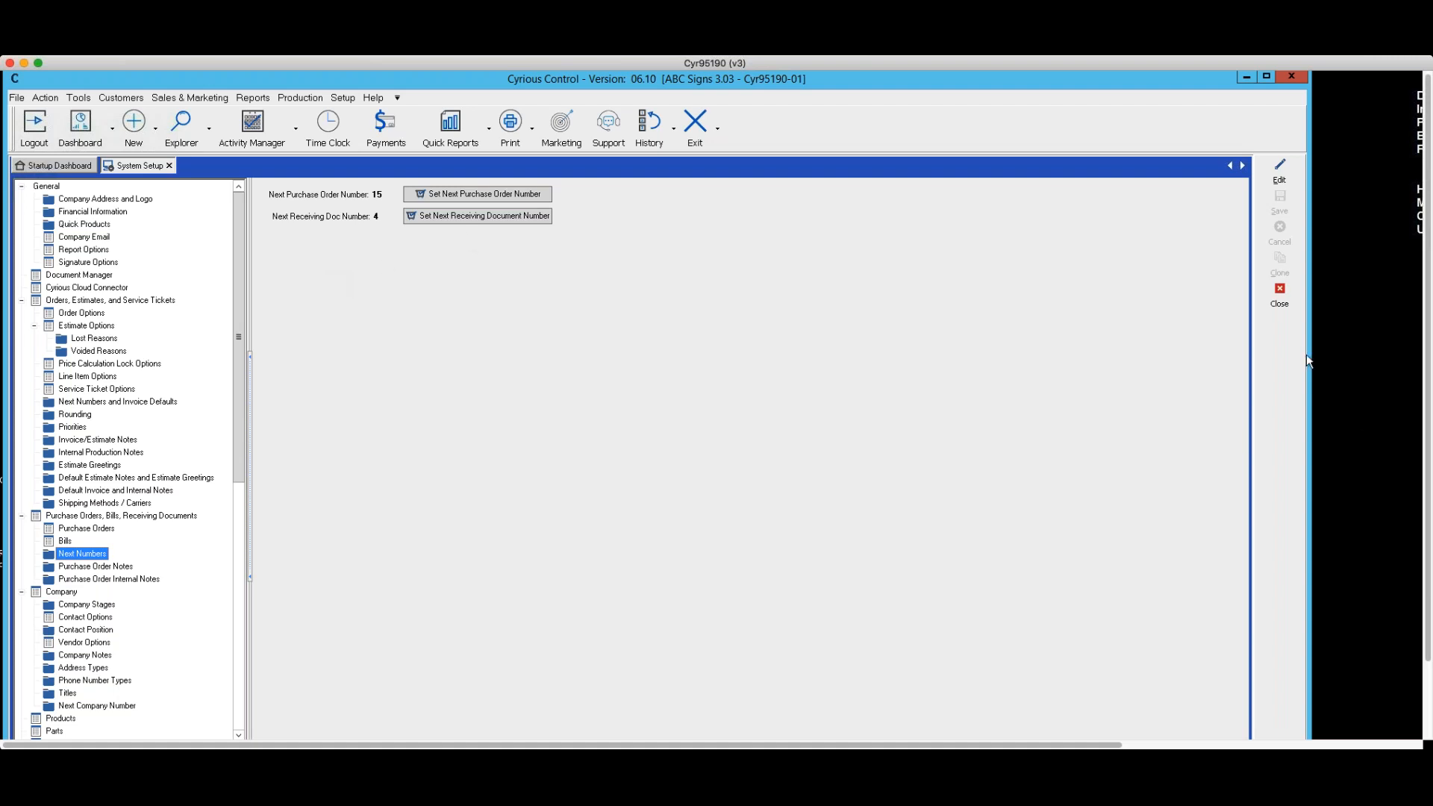
left_click(1278, 297)
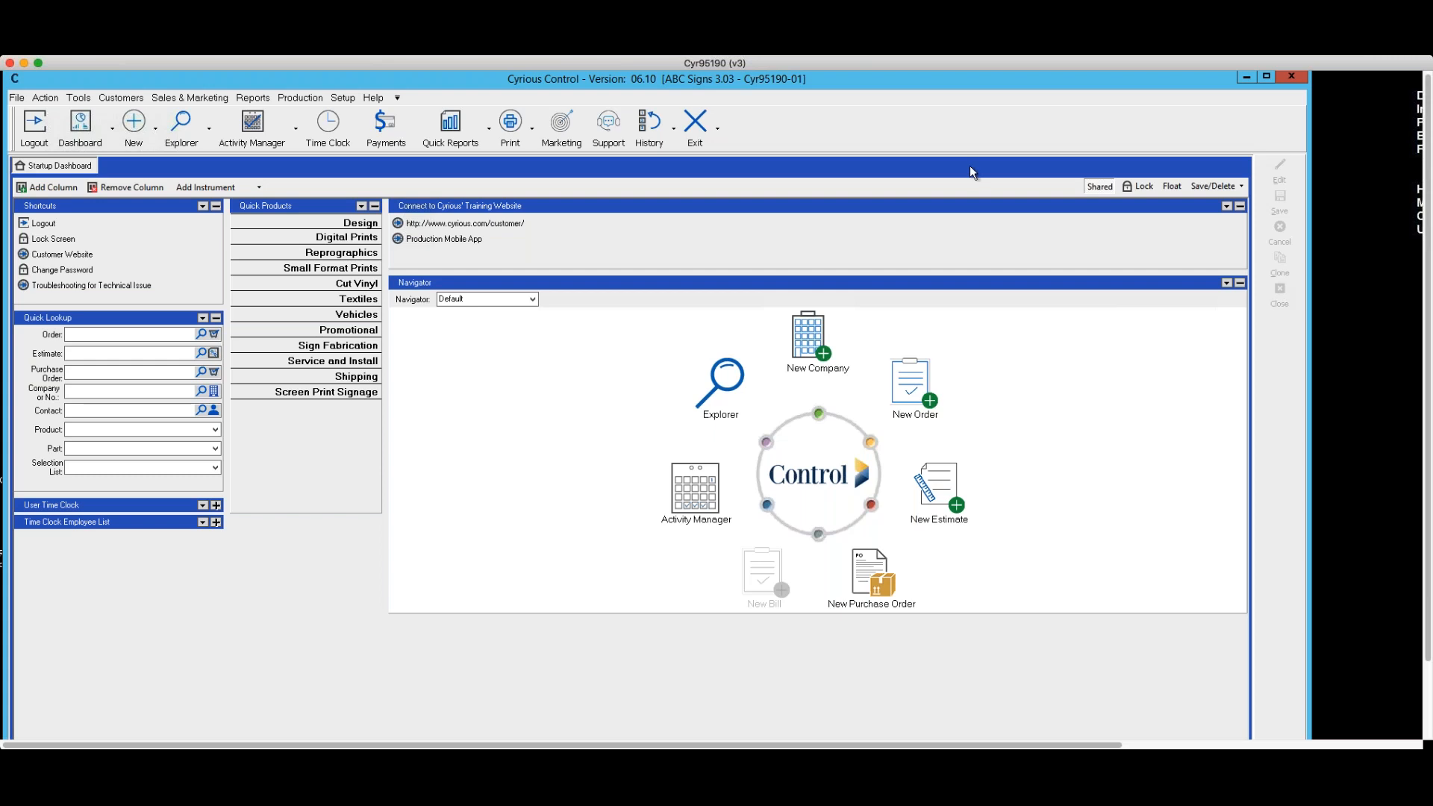
Open the Standard 10oz Print Vinyl part in Part Setup, under Materials, Roll Stock Substrates, Print Vinyl.
left_click(347, 98)
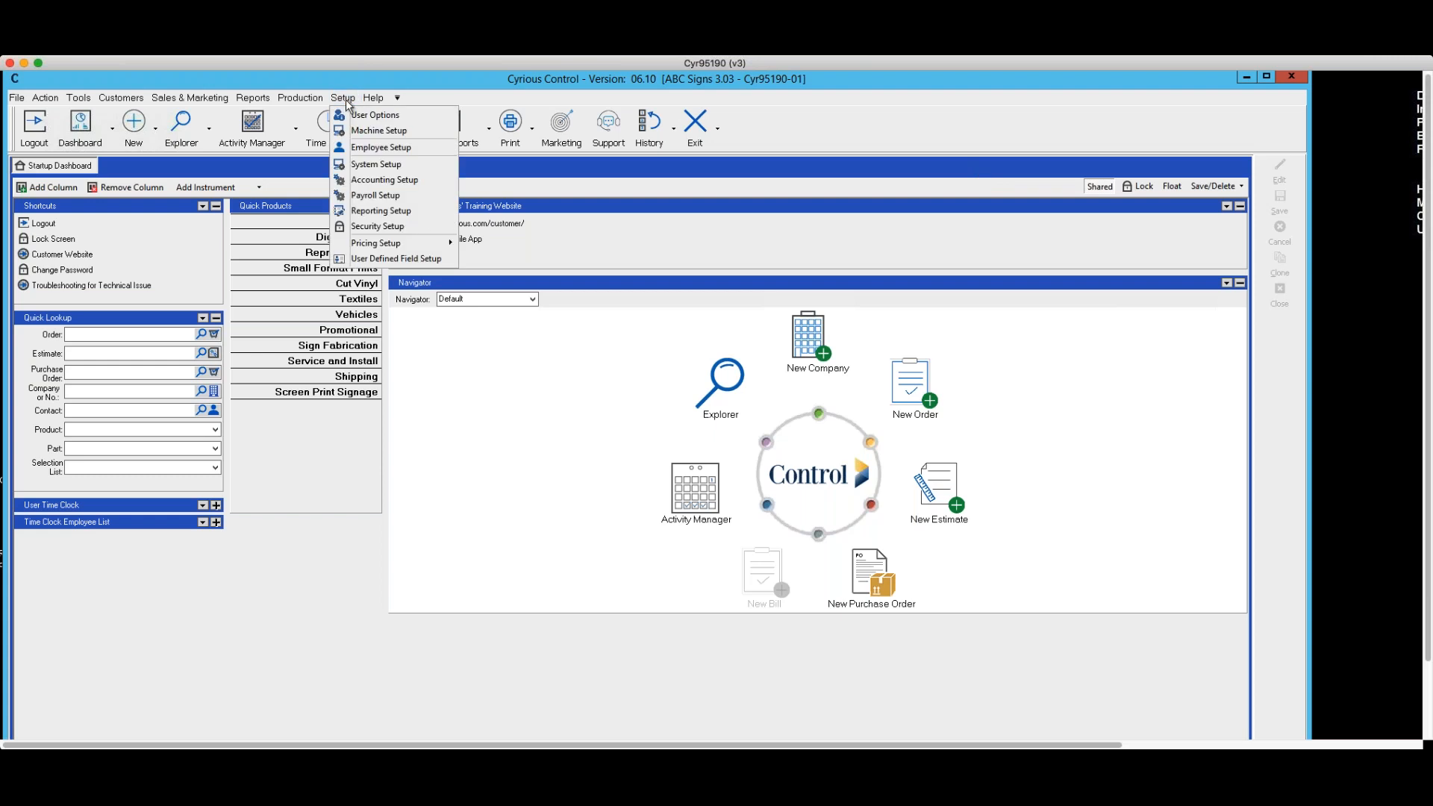
mouse_move(371, 247)
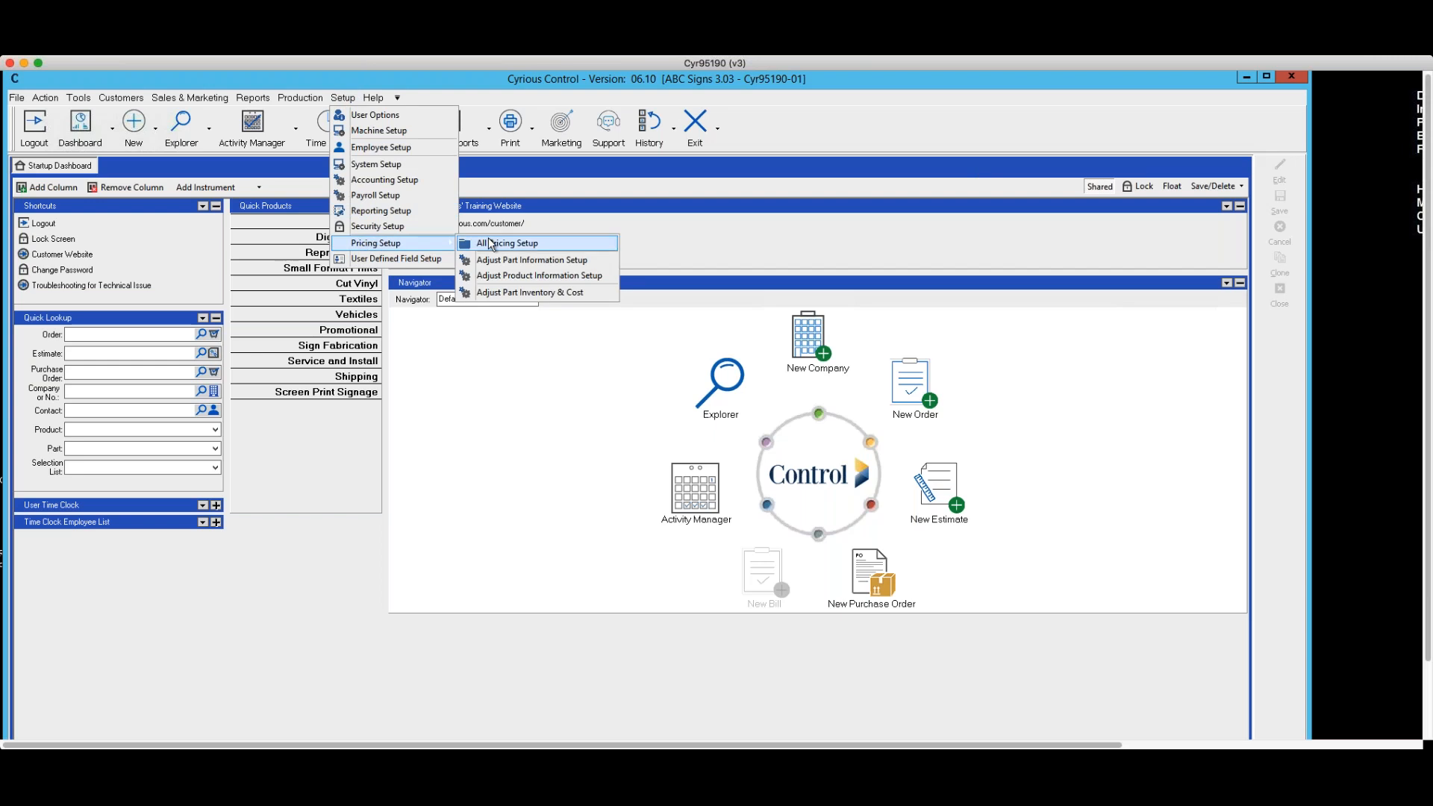
left_click(490, 244)
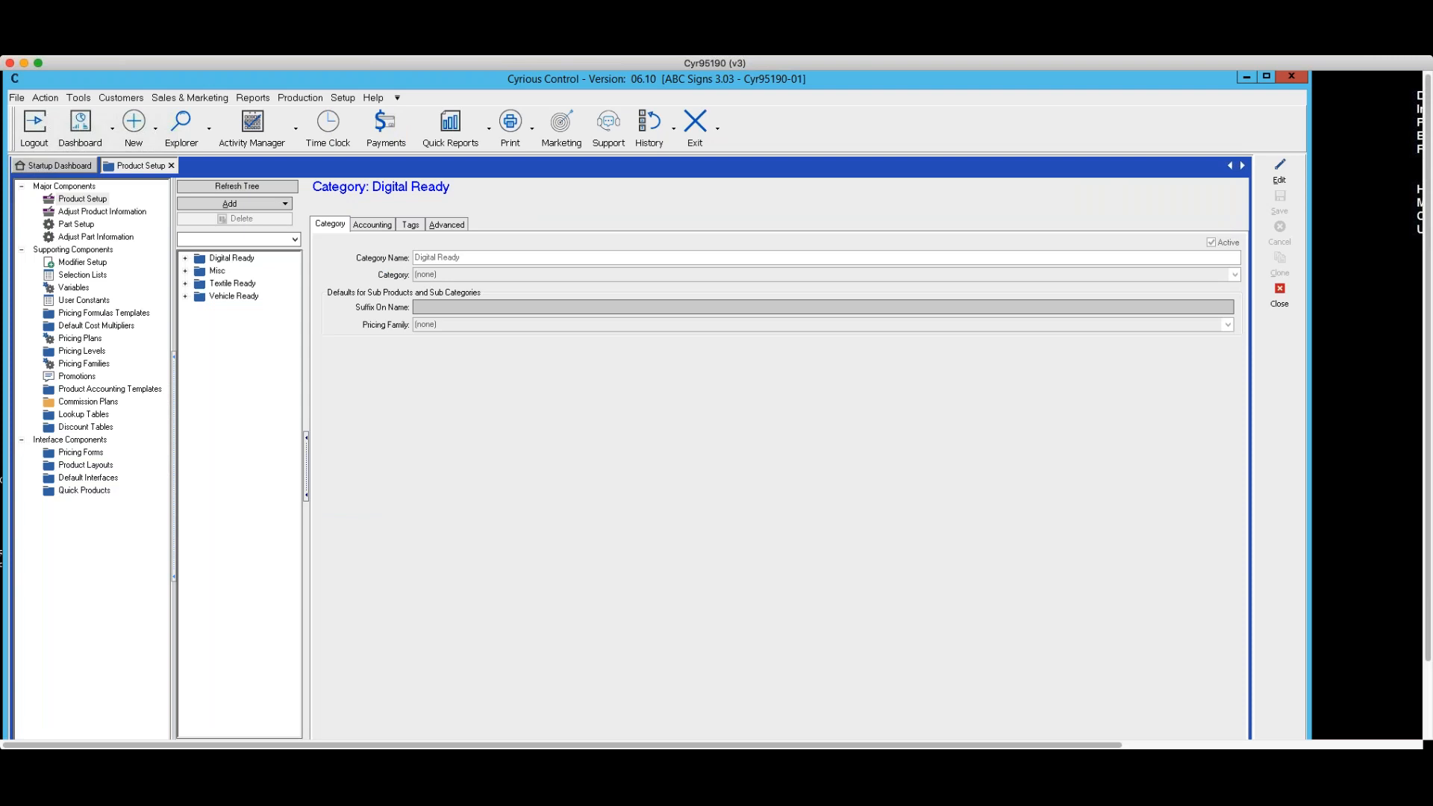
left_click(78, 225)
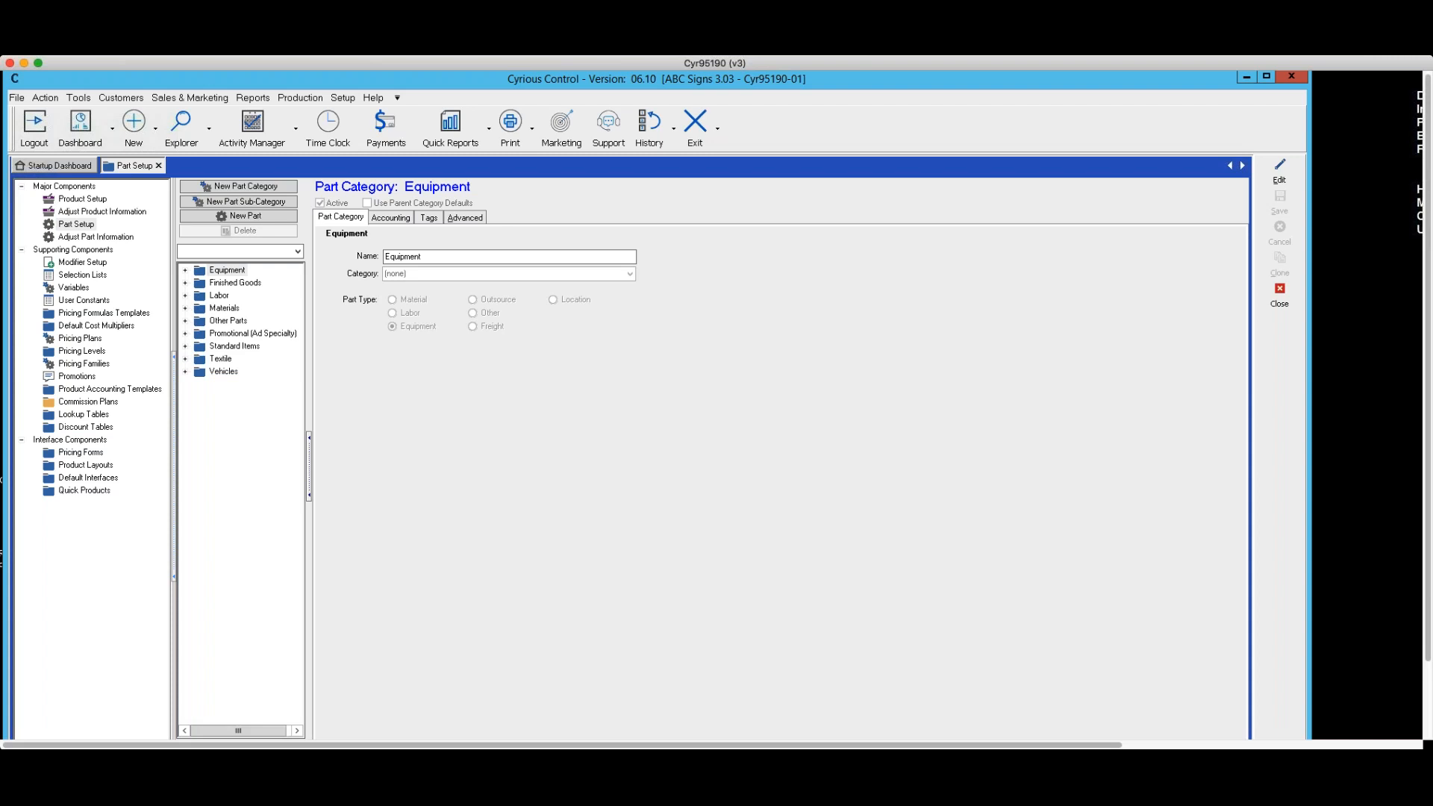
left_click(185, 309)
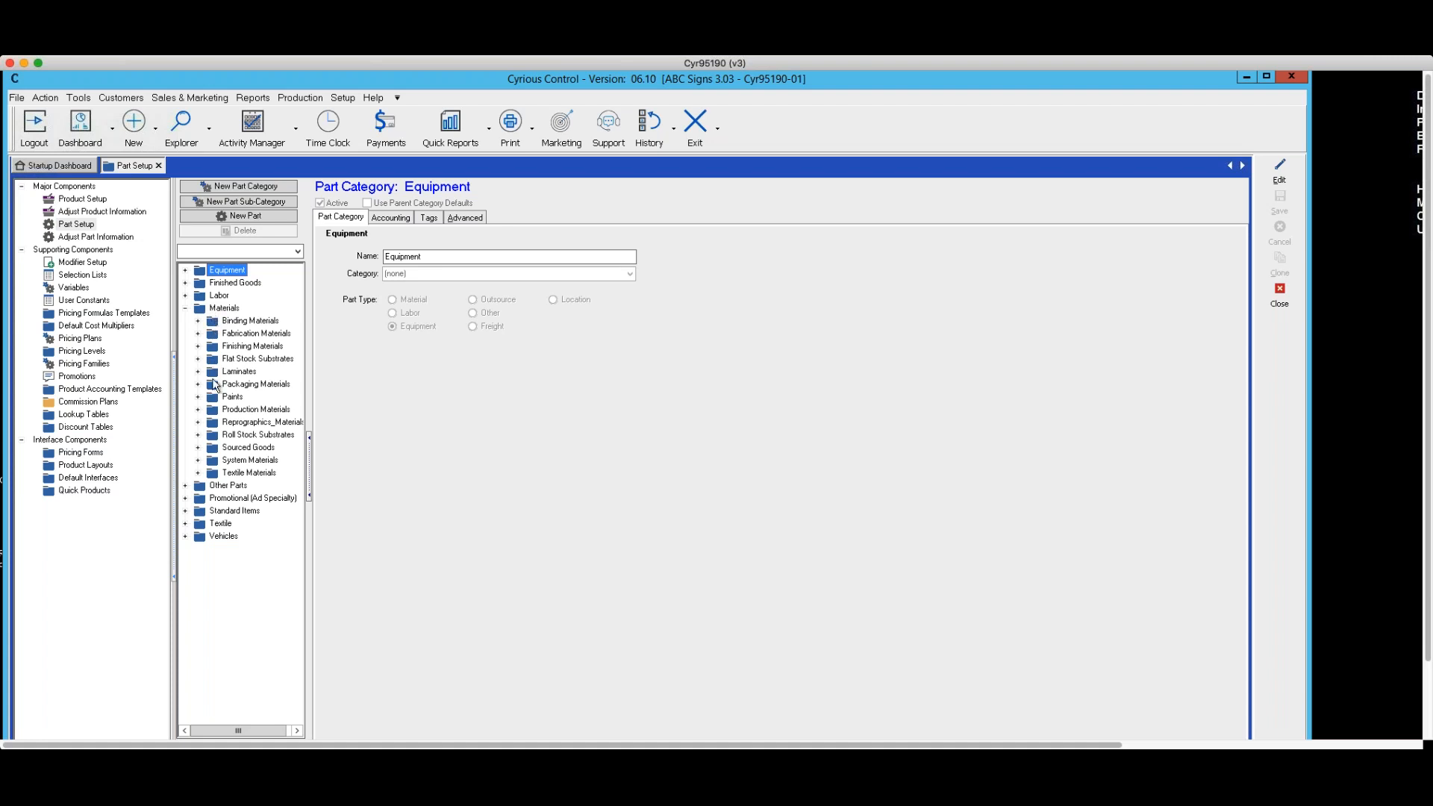
left_click(198, 435)
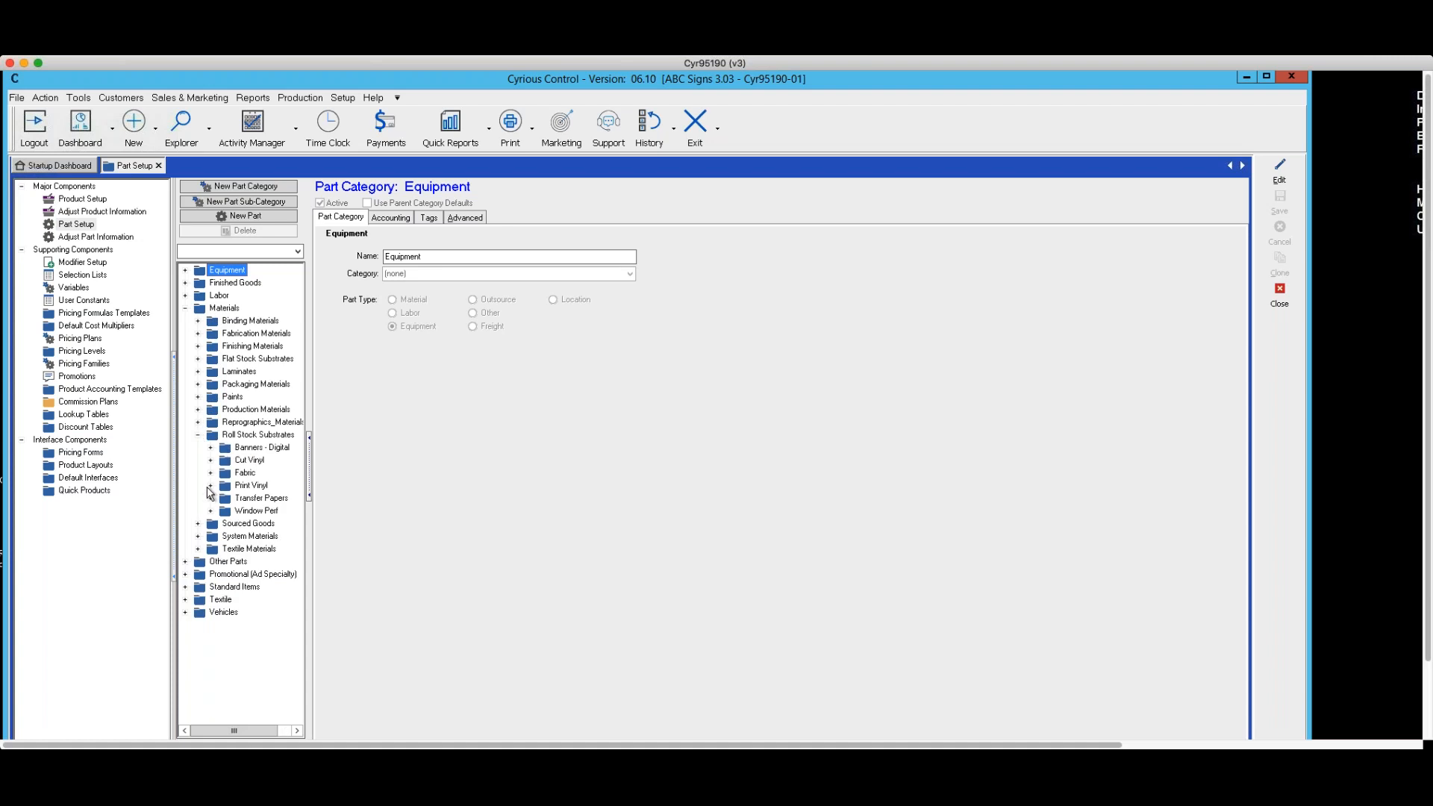
left_click(210, 486)
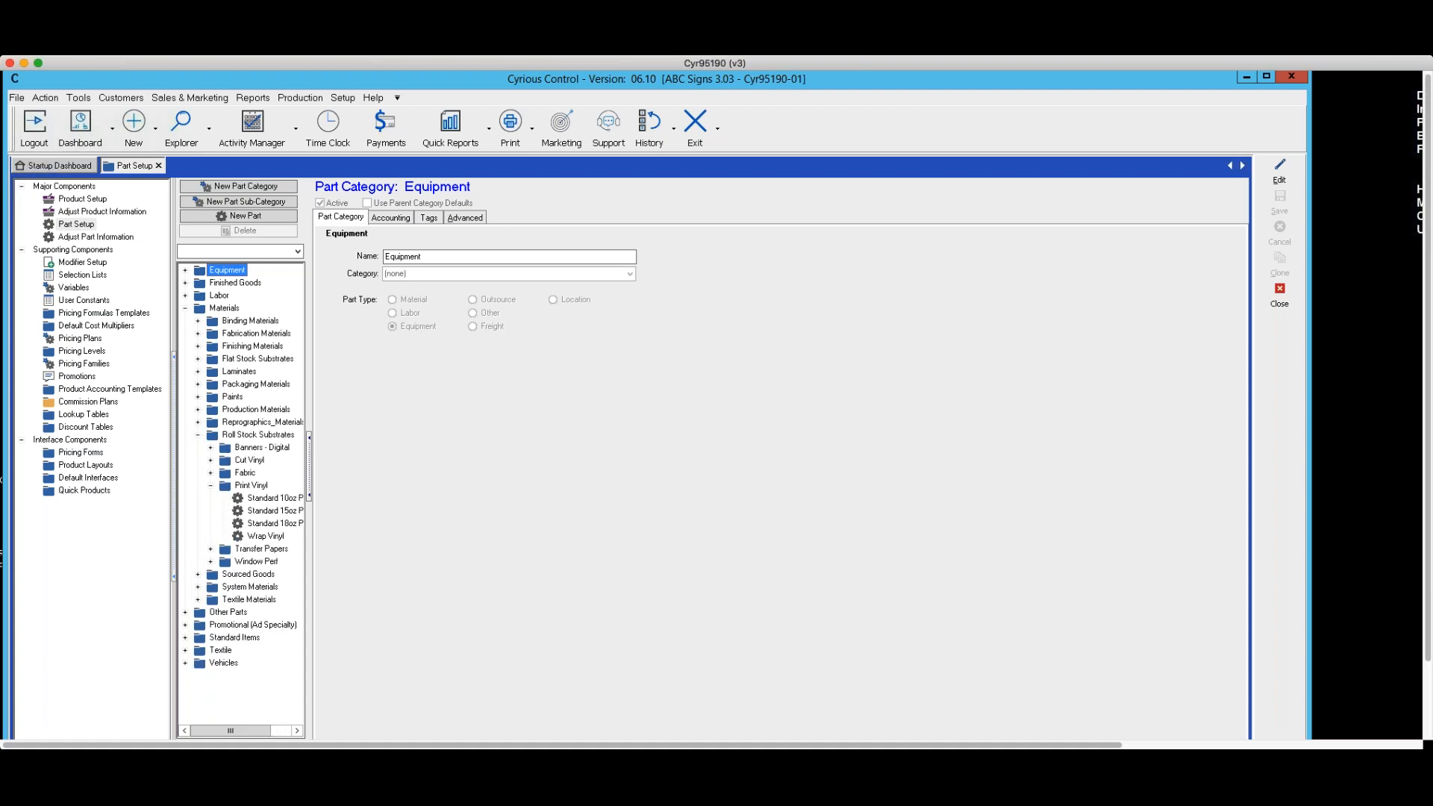
left_click(290, 498)
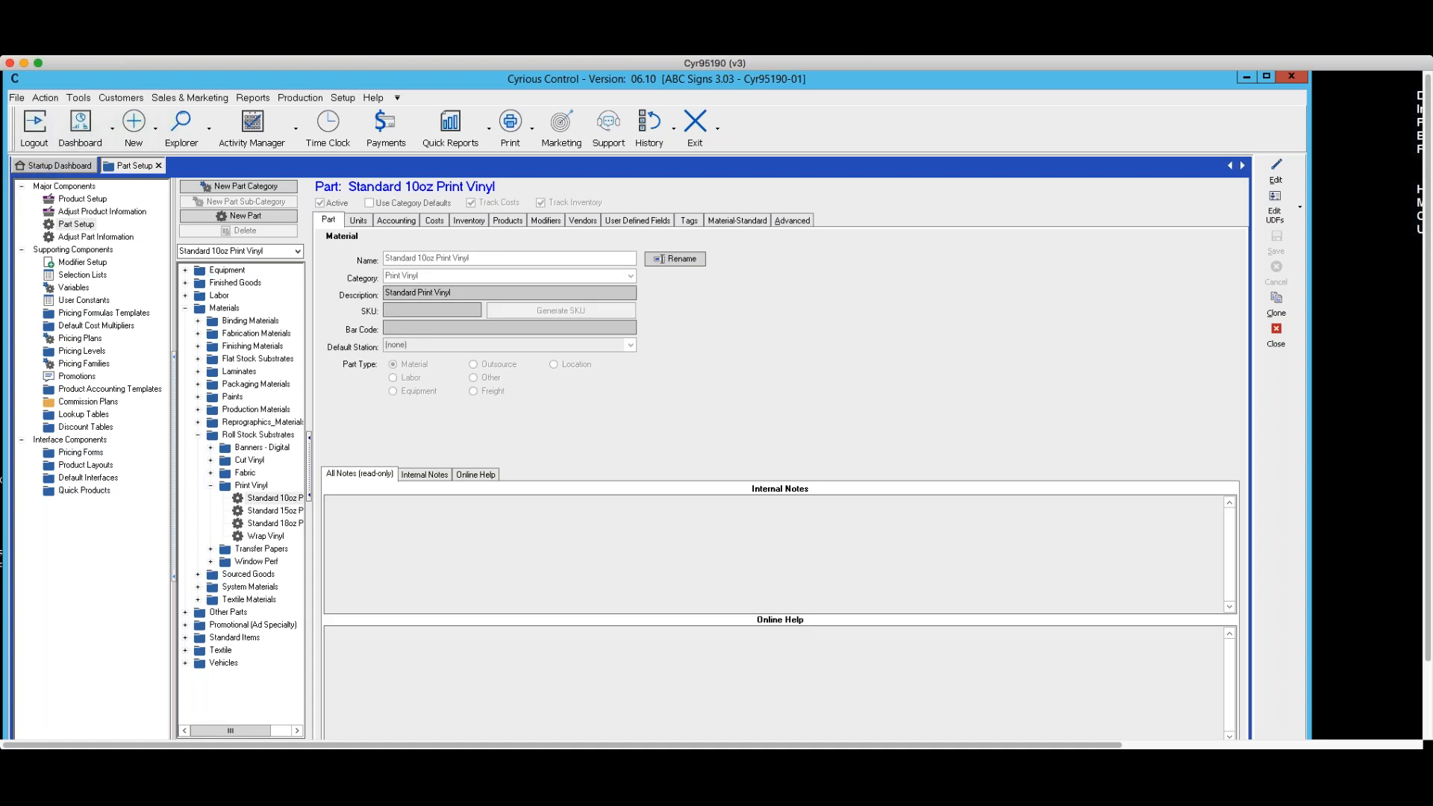
Edit the Standard 10oz Print Vinyl part's accounting settings and select Orders Due as its inventory account.
left_click(1276, 170)
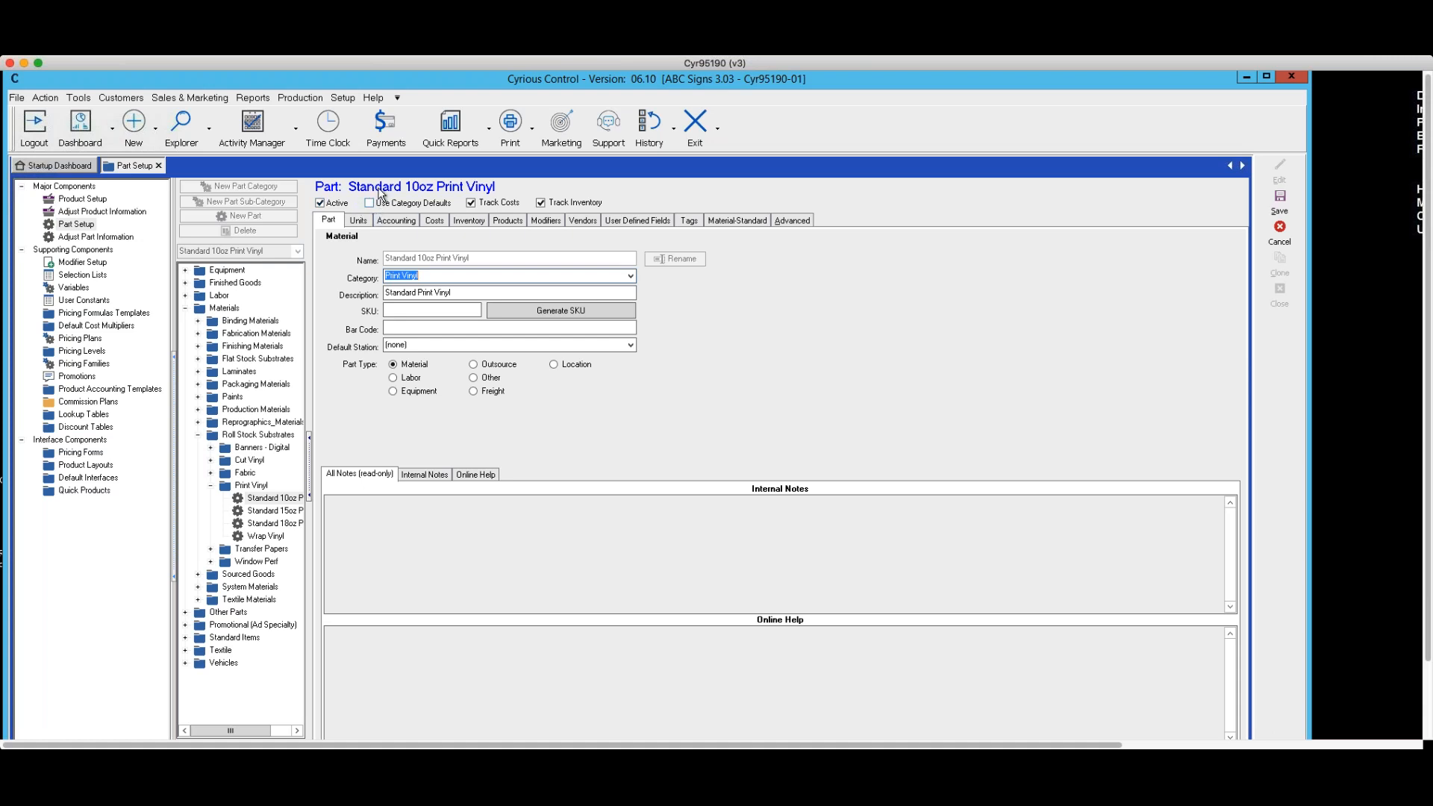
left_click(395, 221)
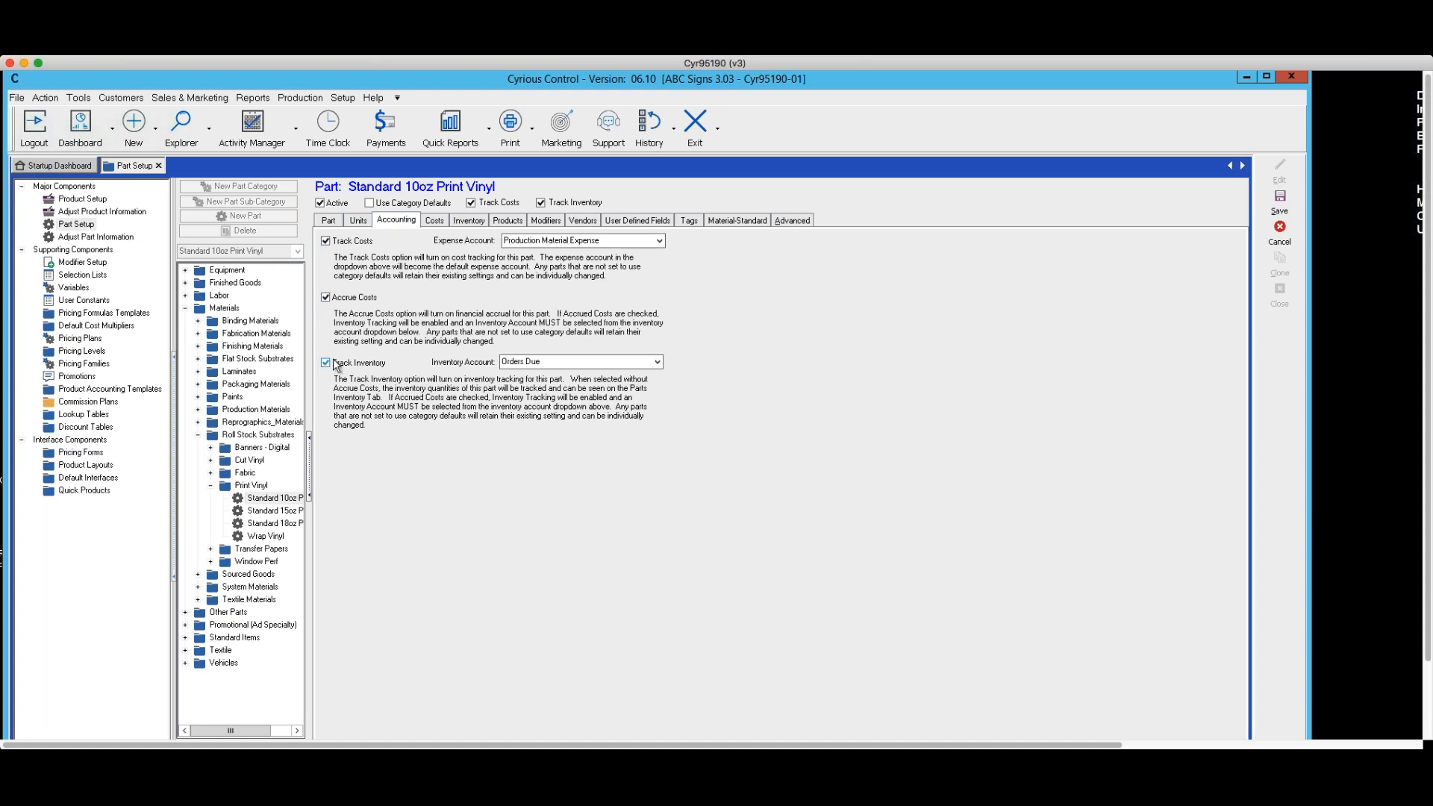
left_click(660, 363)
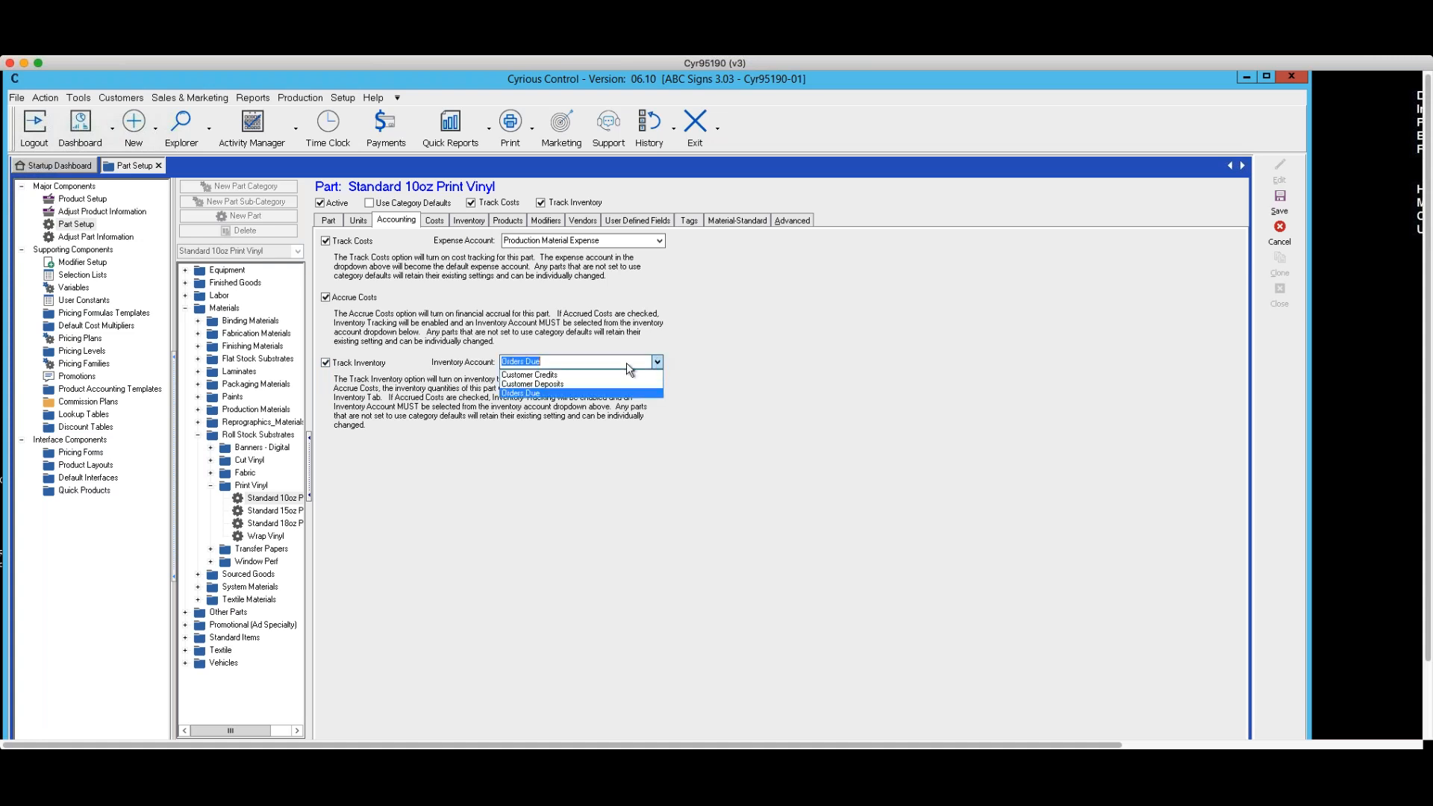
left_click(546, 394)
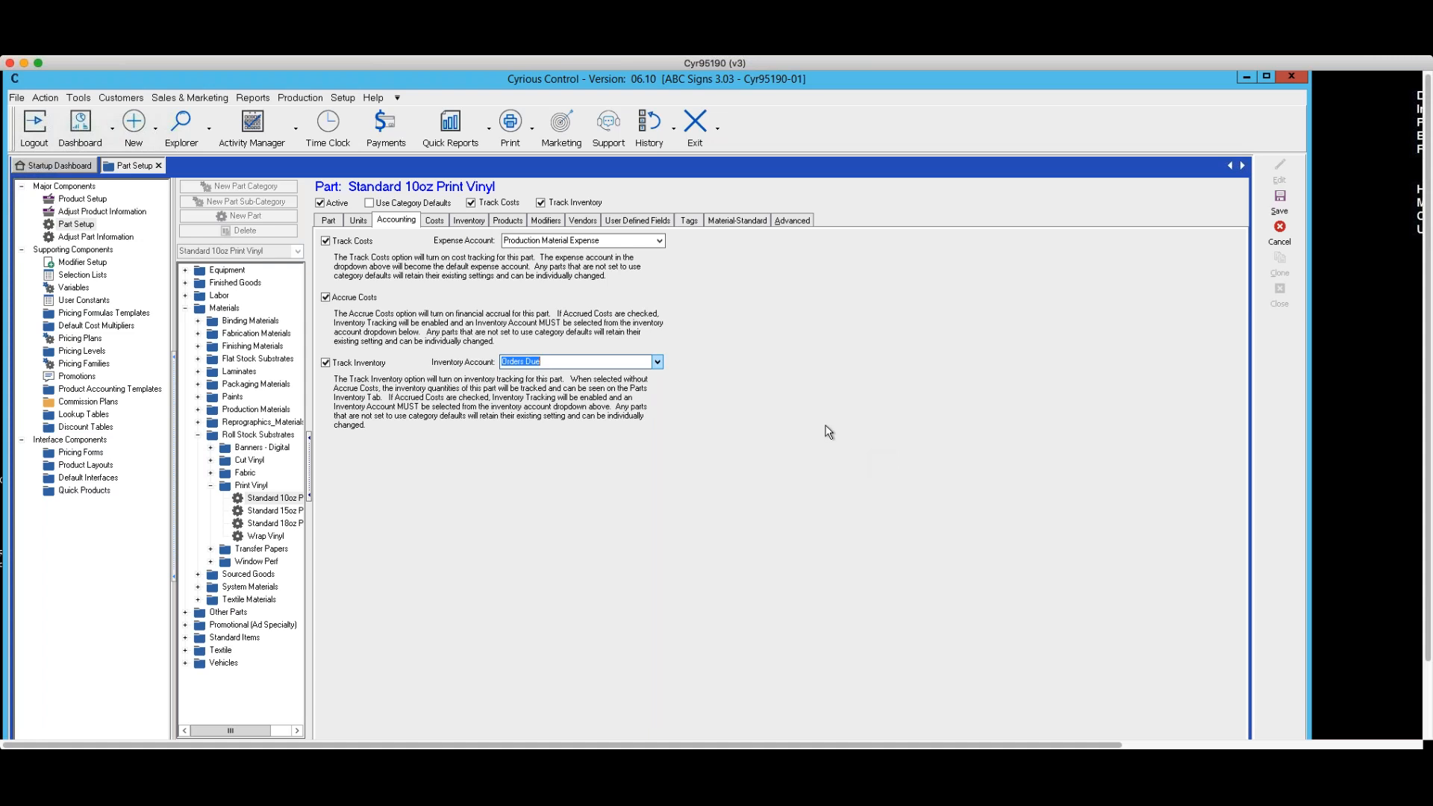
Review the part's warehouse inventory list, save the part and close Part Setup.
left_click(466, 221)
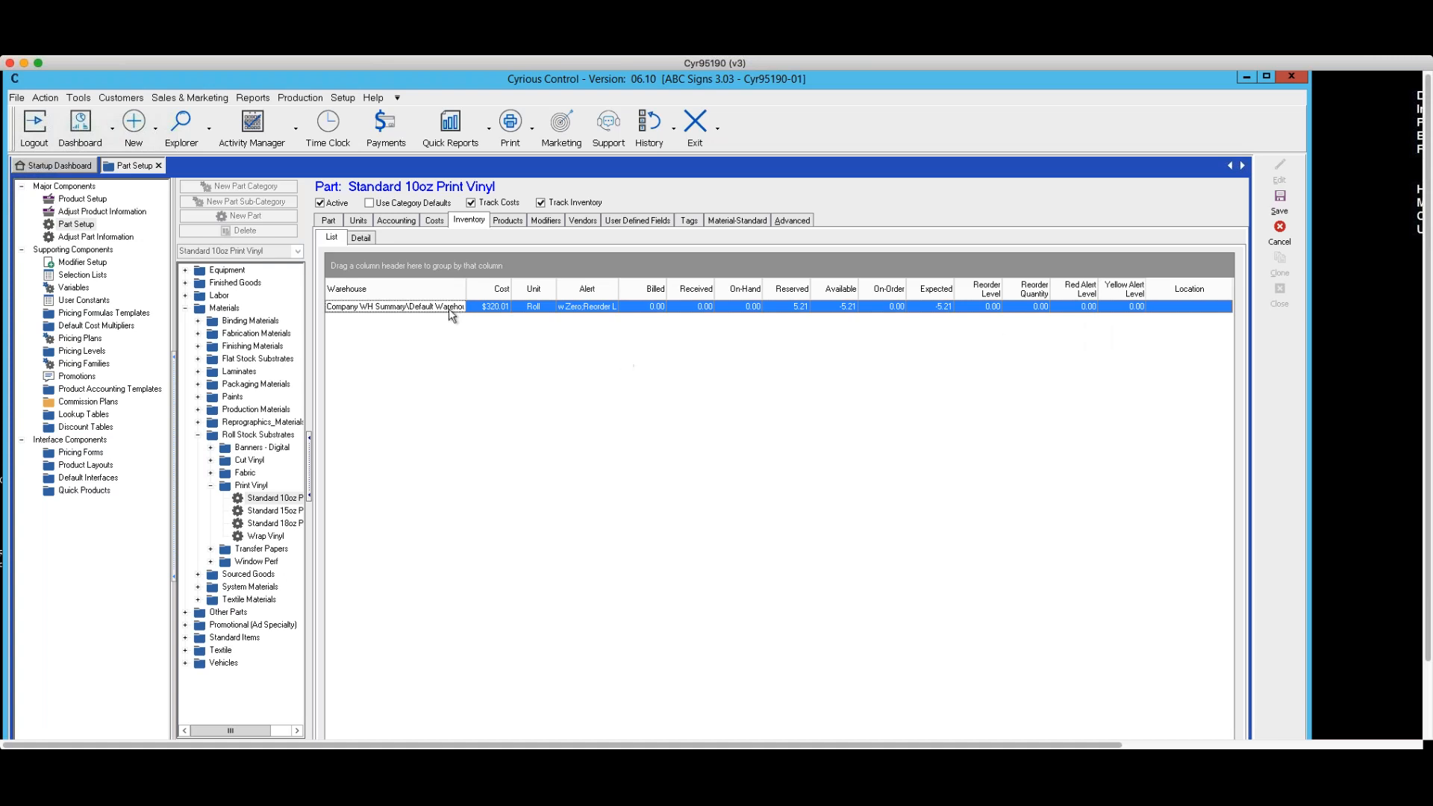
left_click(1279, 200)
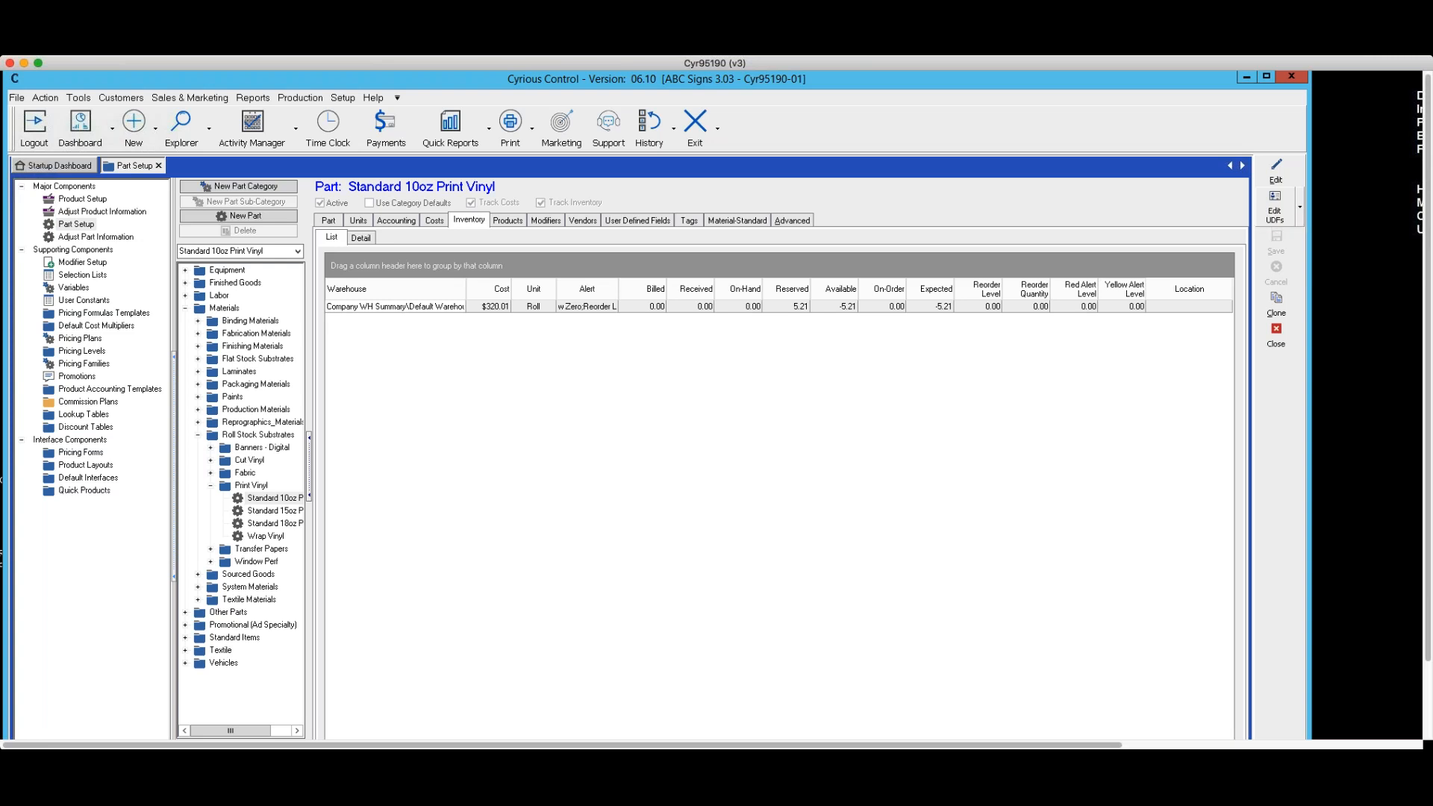
left_click(1270, 335)
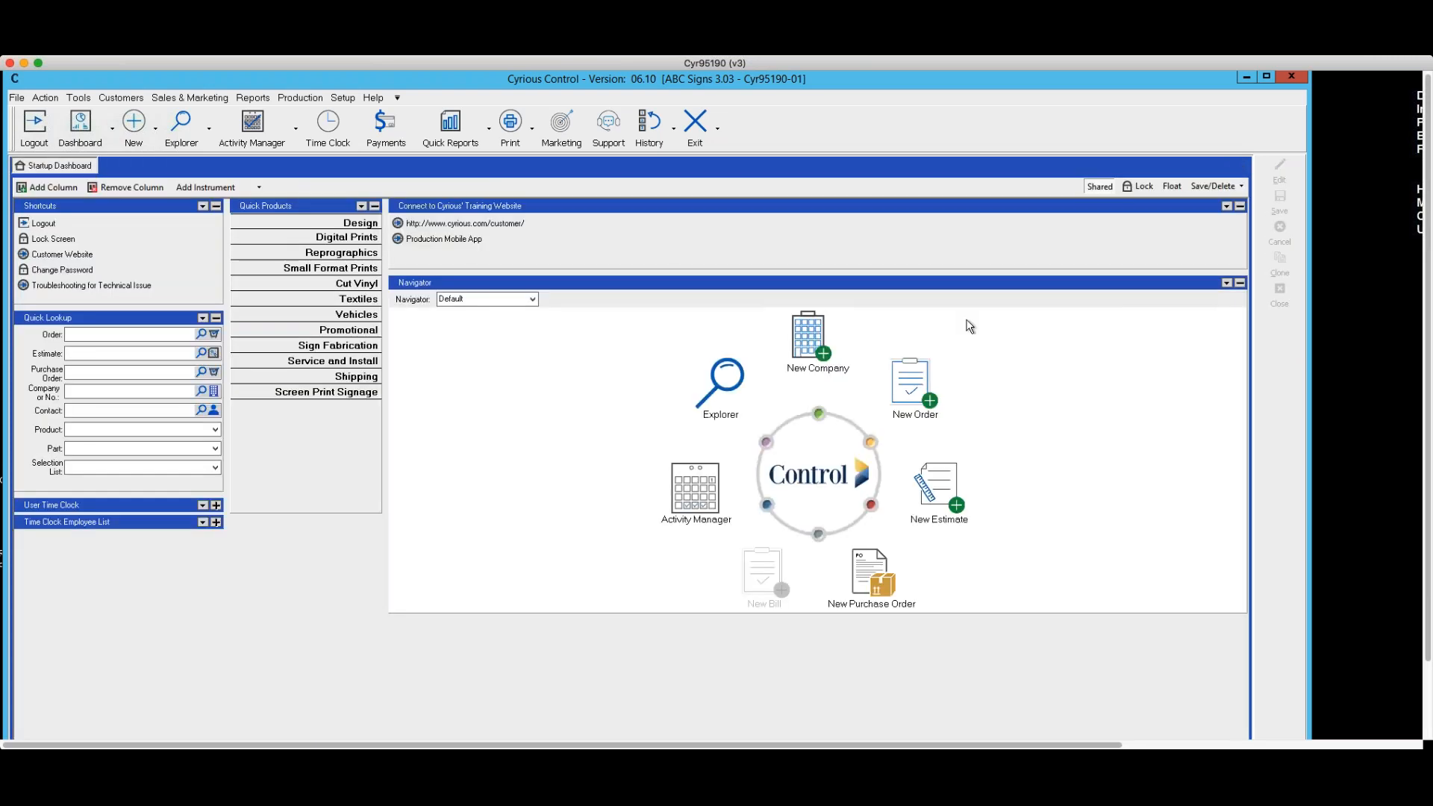
Open the Acryllic 1/8in (.118) Clear part in Part Setup, under Materials, Flat Stock Substrates, Acrylic.
left_click(338, 98)
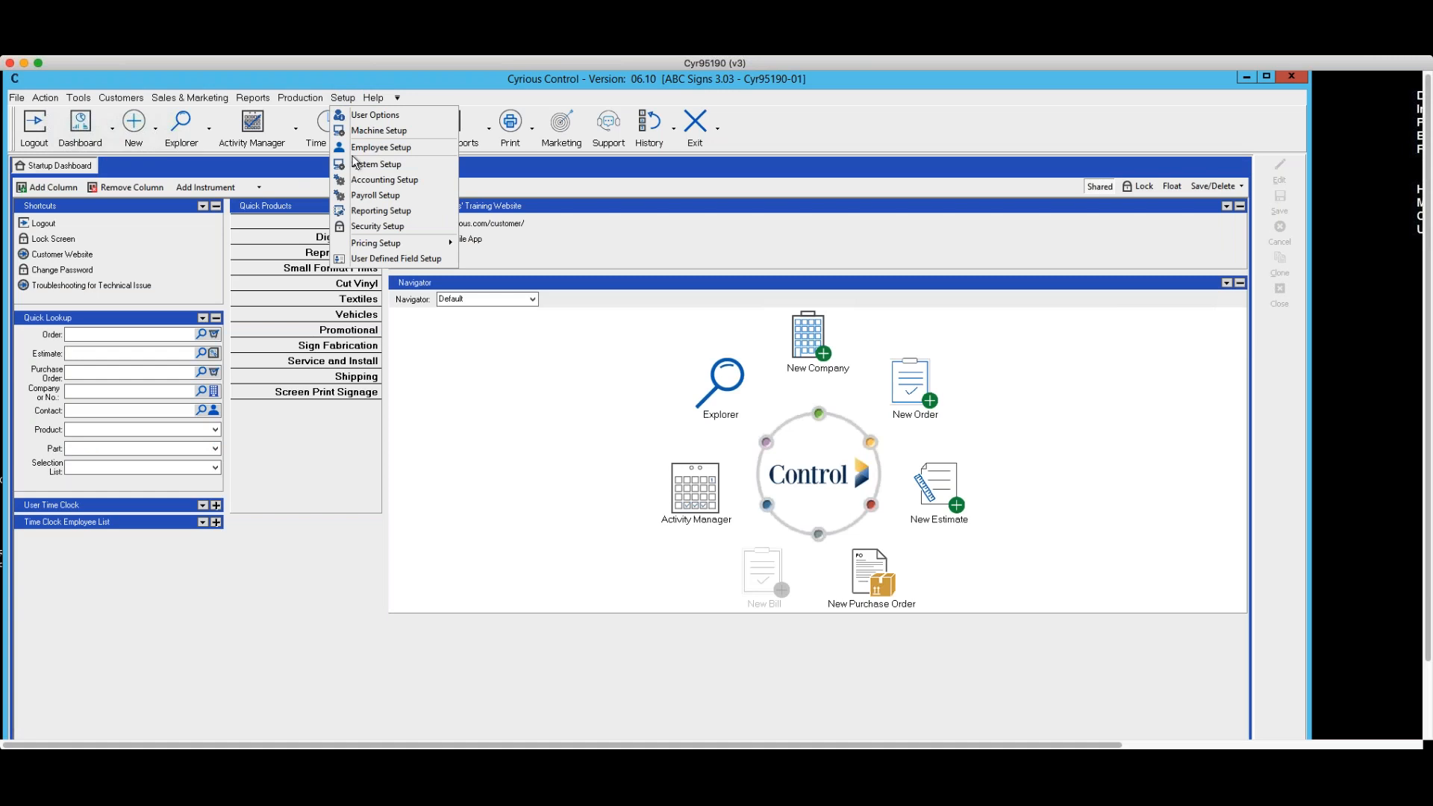
mouse_move(368, 246)
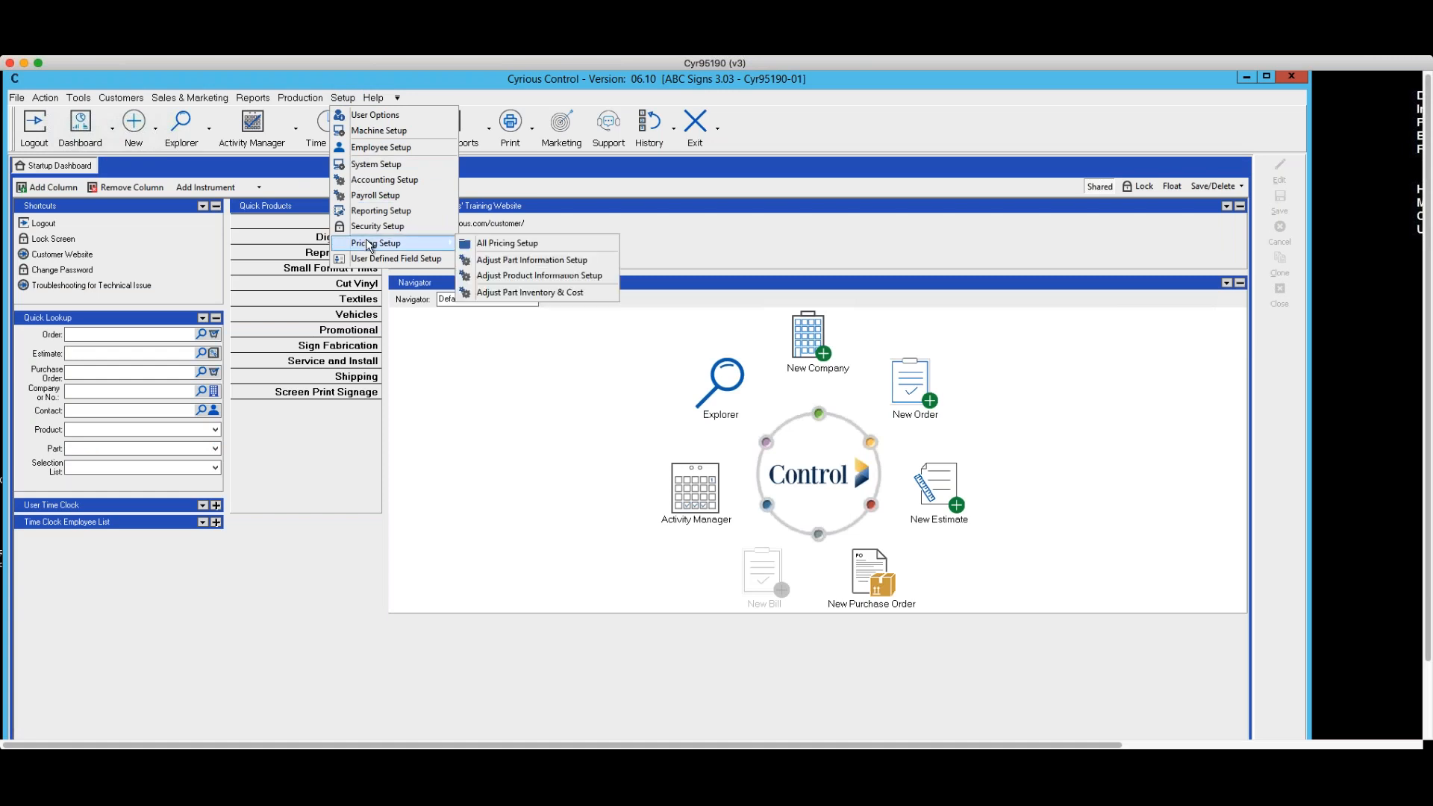
left_click(499, 244)
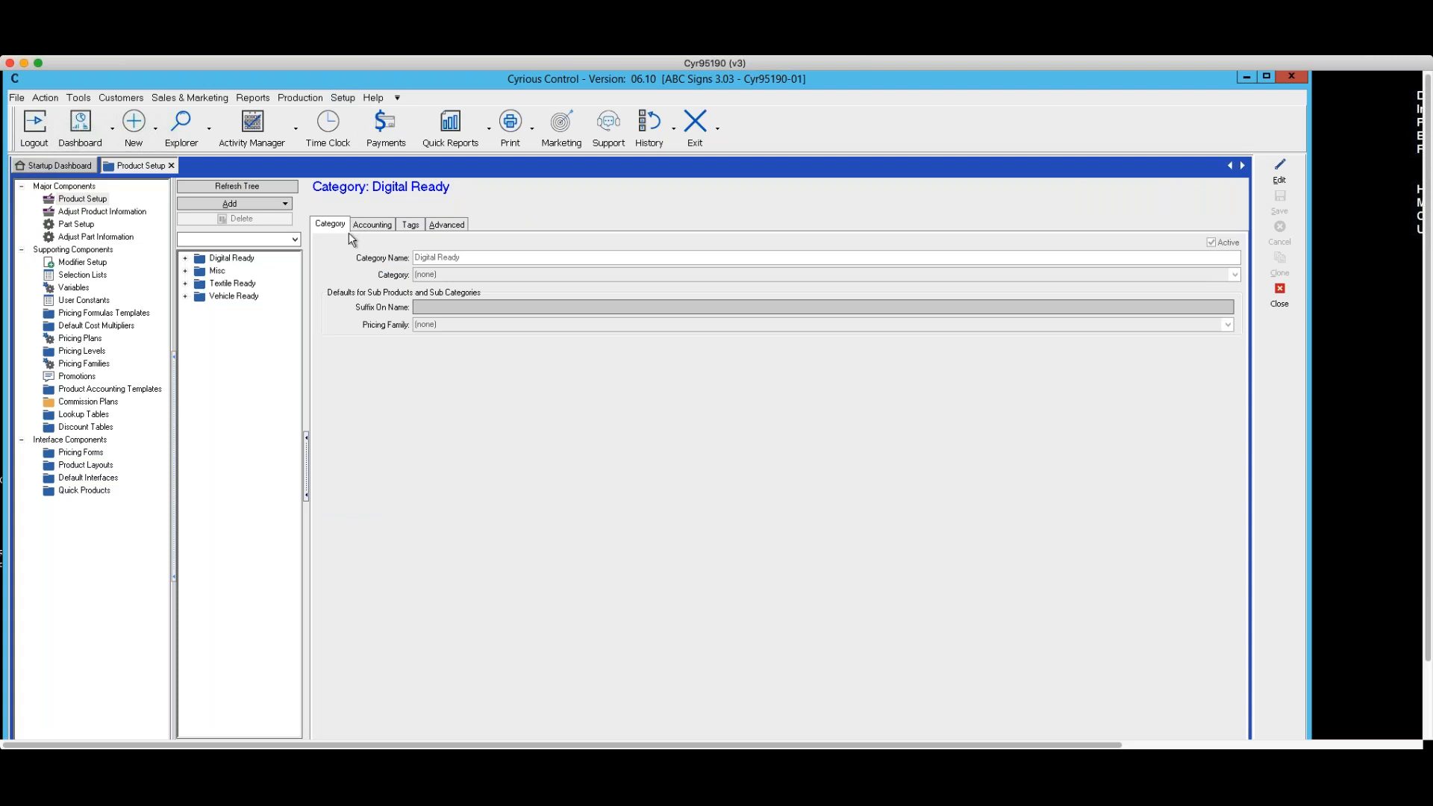
left_click(501, 308)
left_click(79, 225)
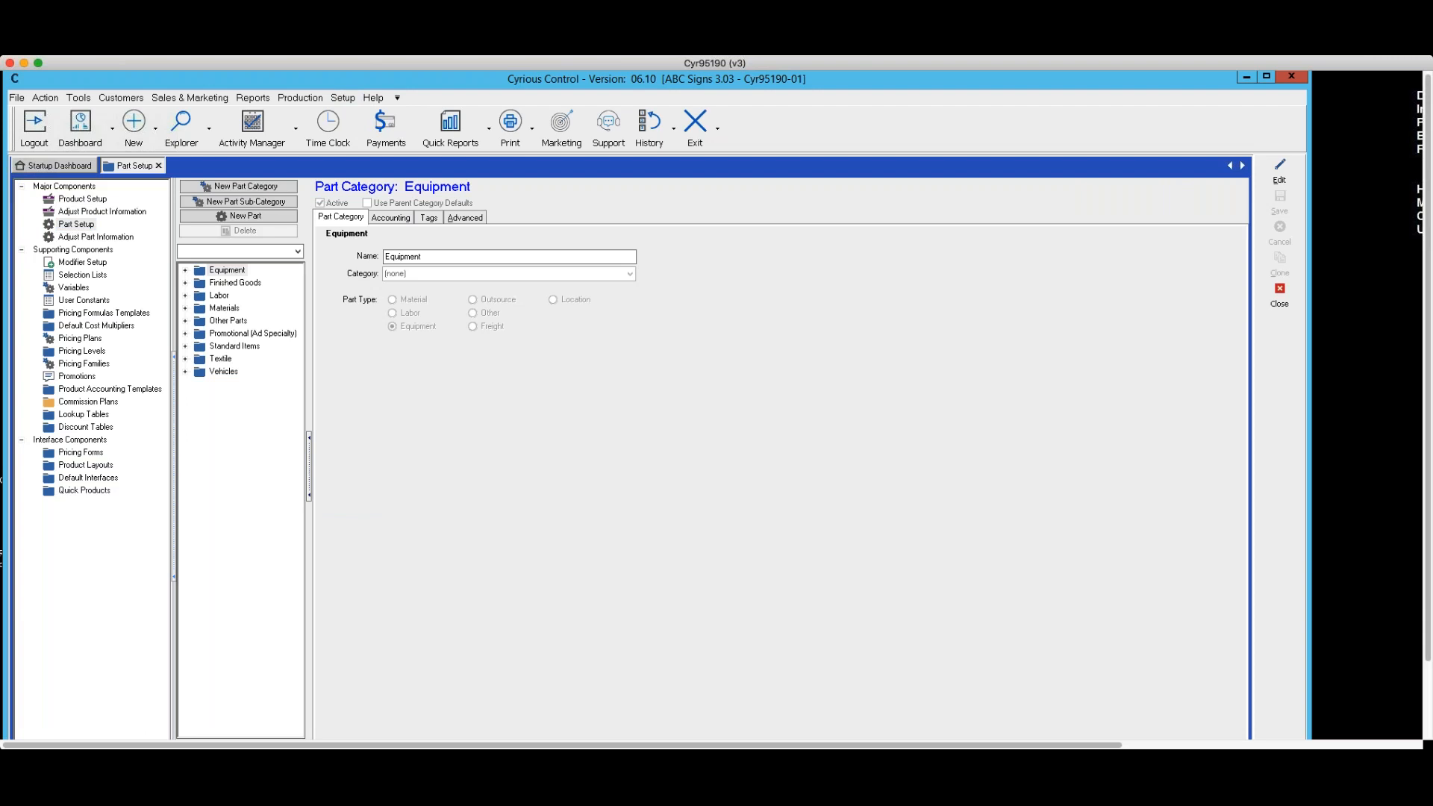
left_click(185, 309)
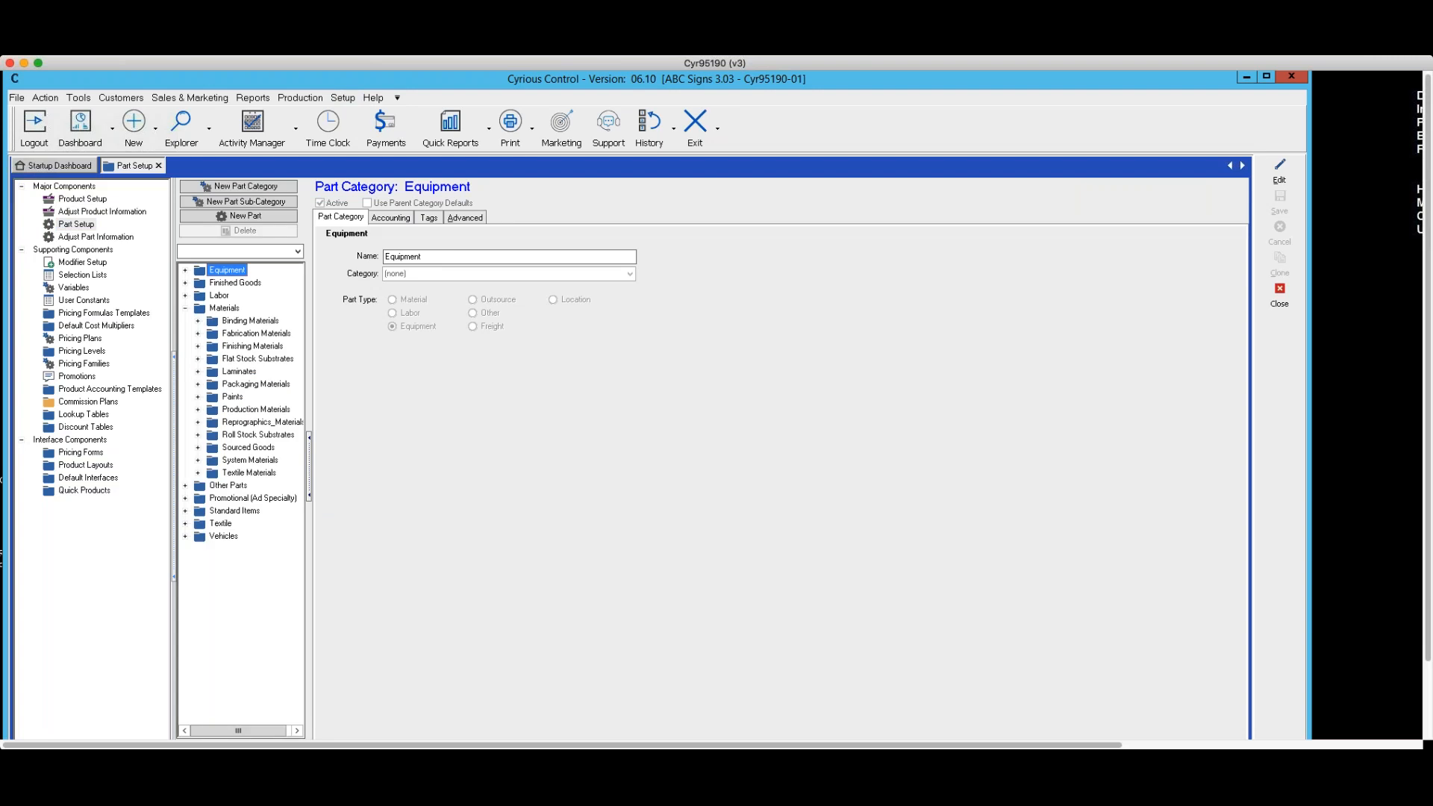
left_click(198, 359)
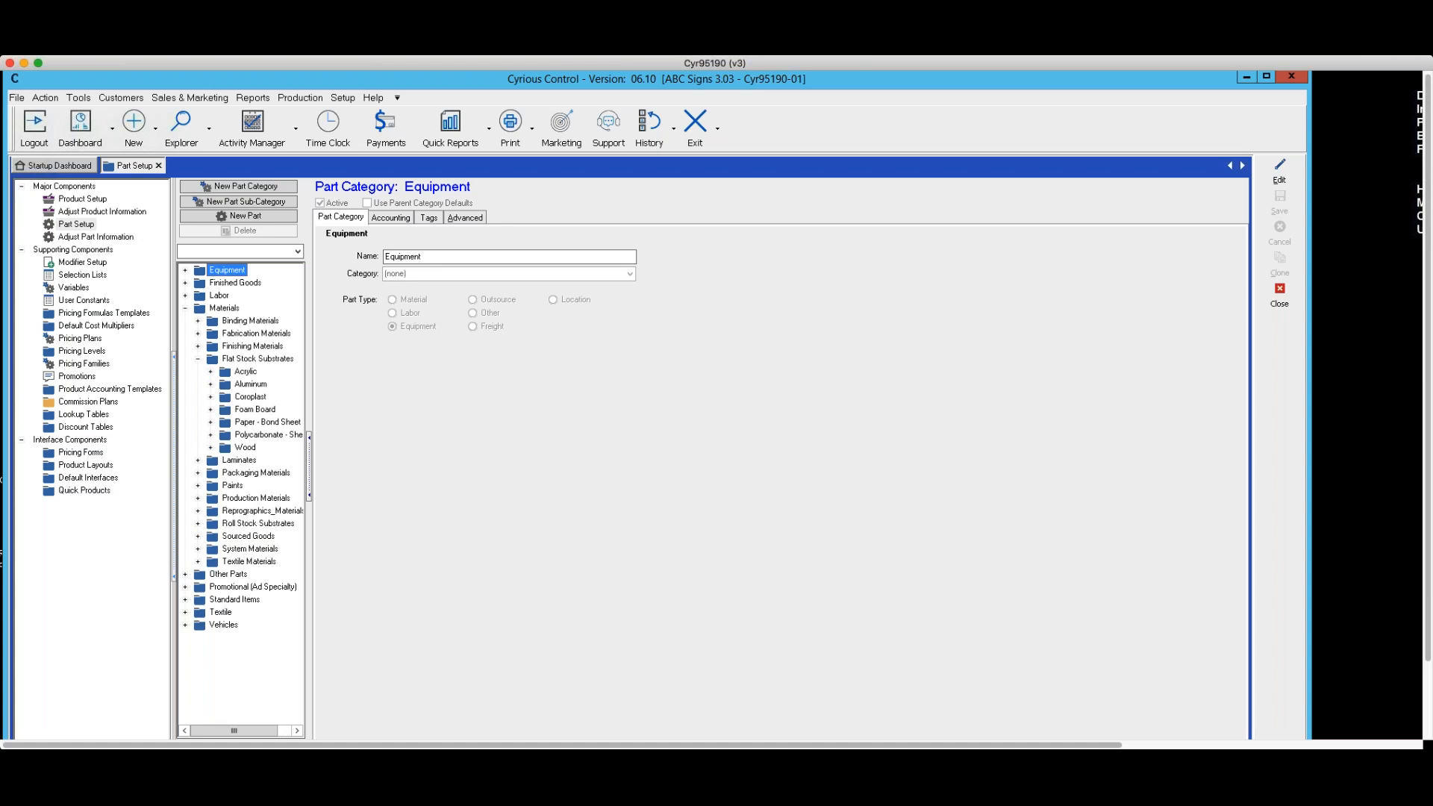
left_click(211, 372)
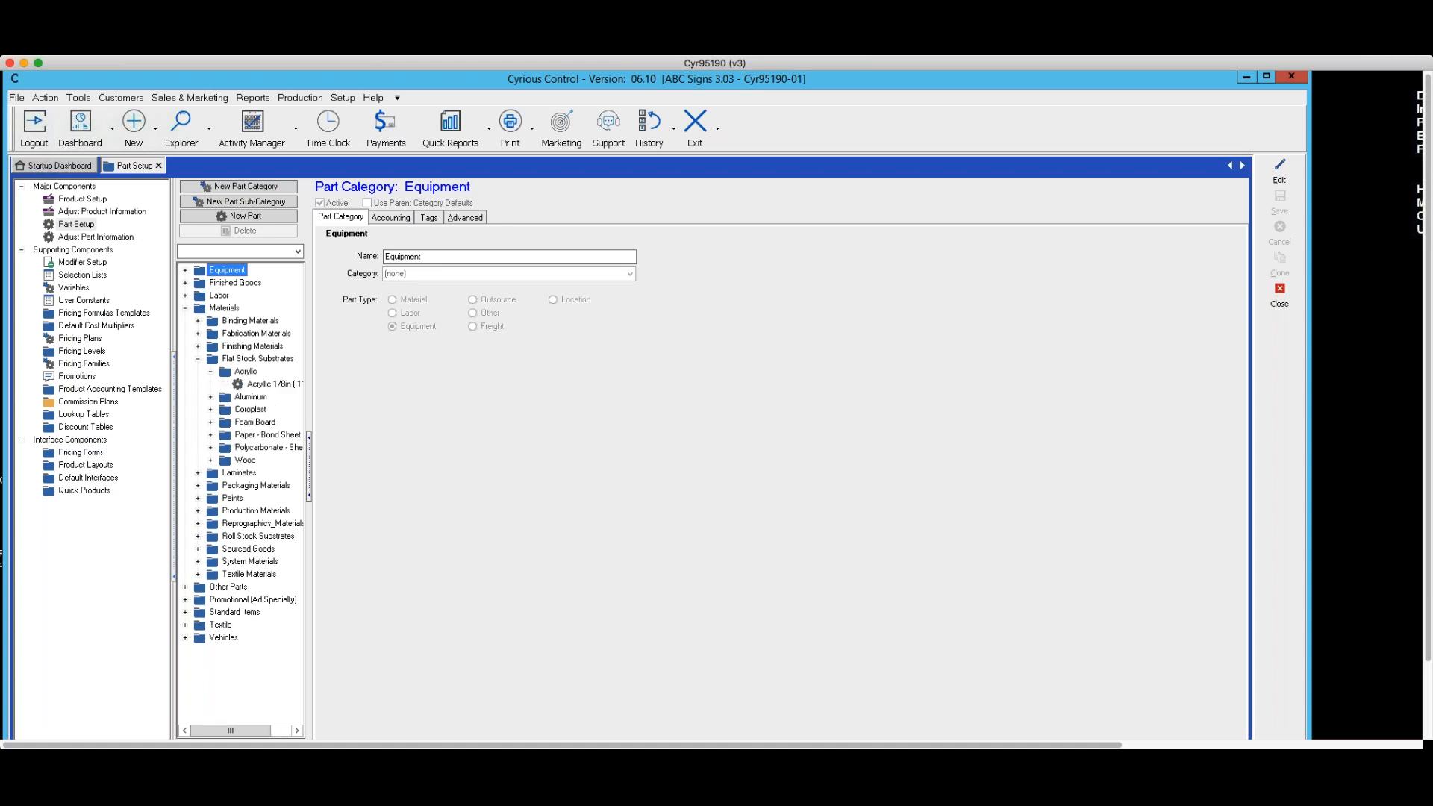
left_click(276, 384)
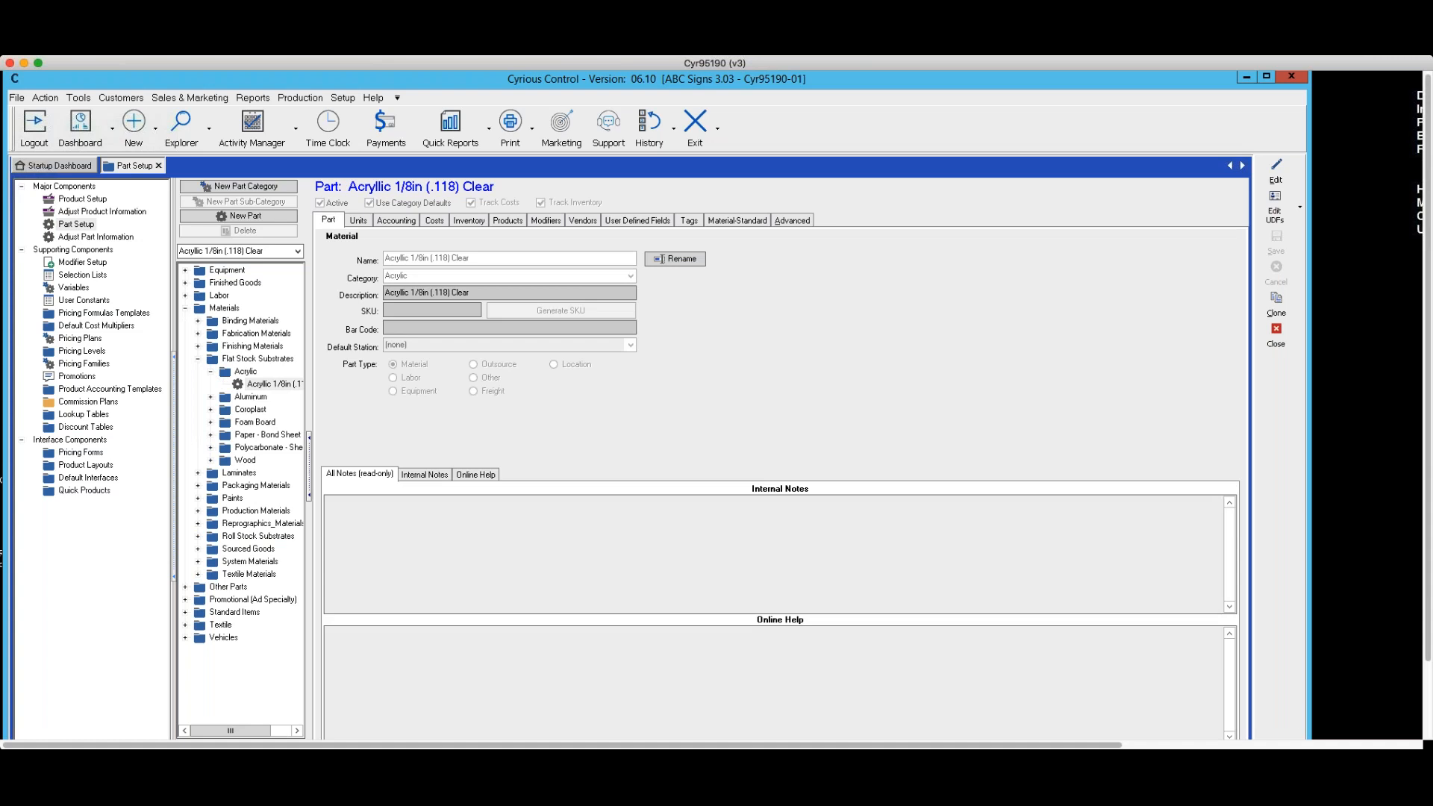
Review the Acrylic part category's accounting defaults in edit mode, then save the category and close Part Setup.
left_click(246, 371)
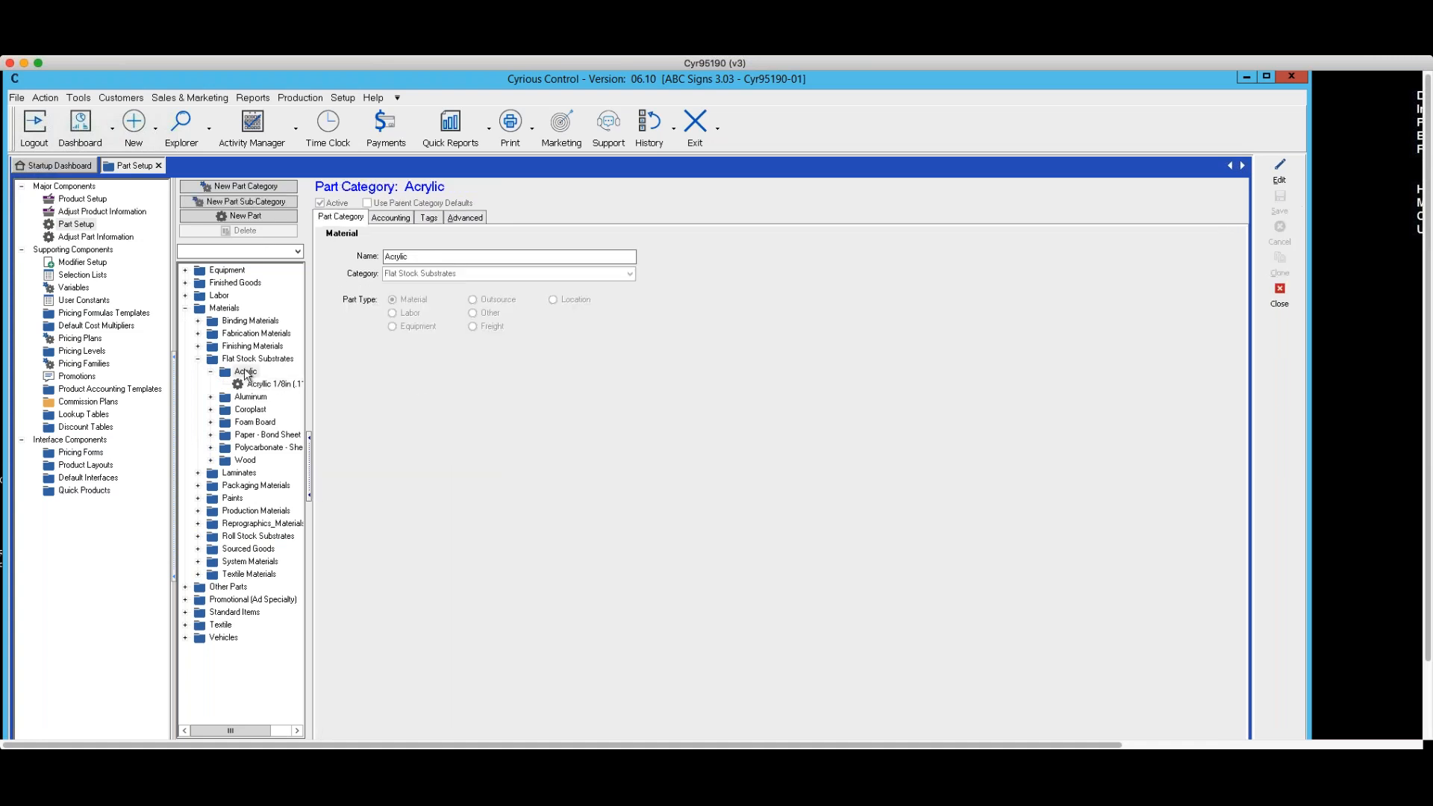
left_click(254, 384)
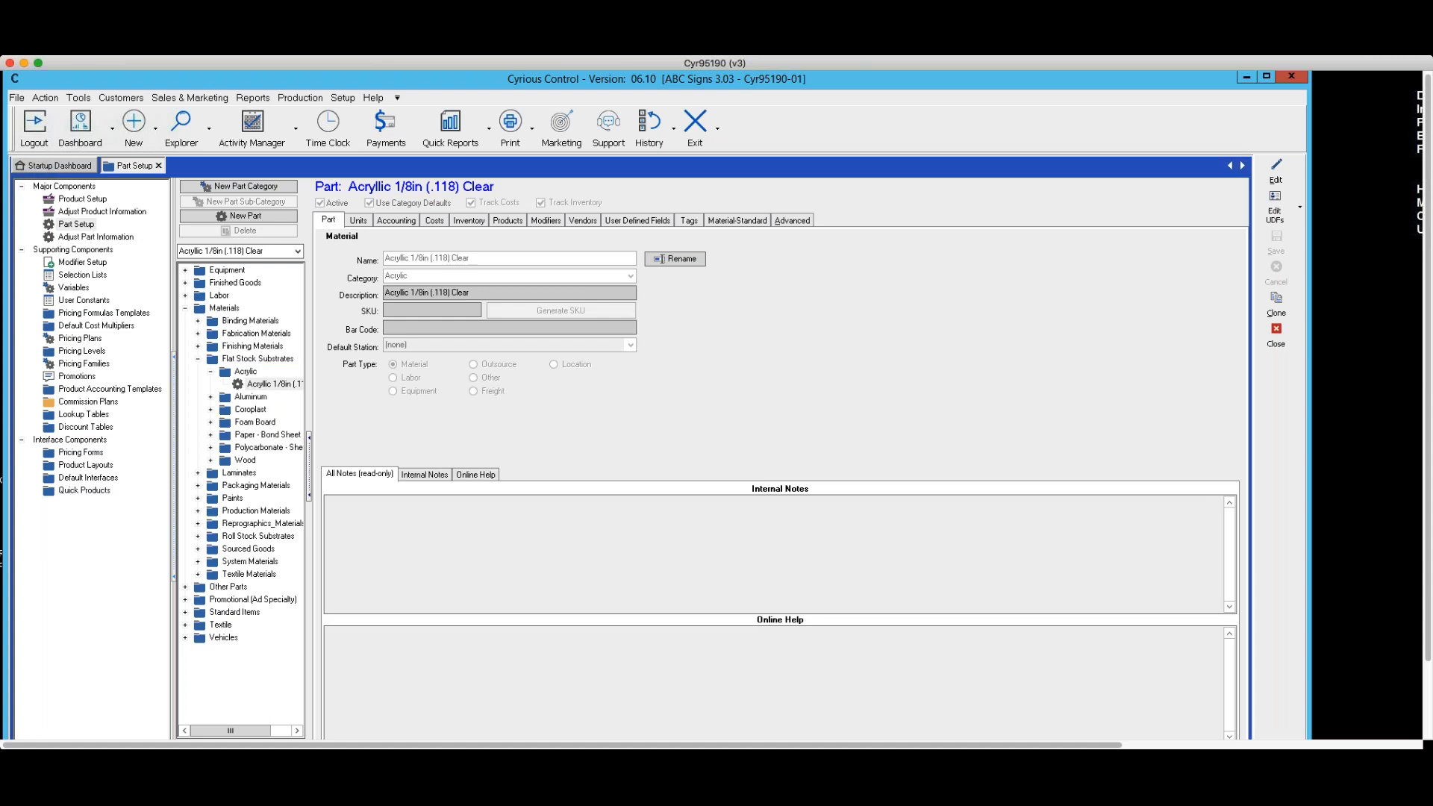
left_click(244, 373)
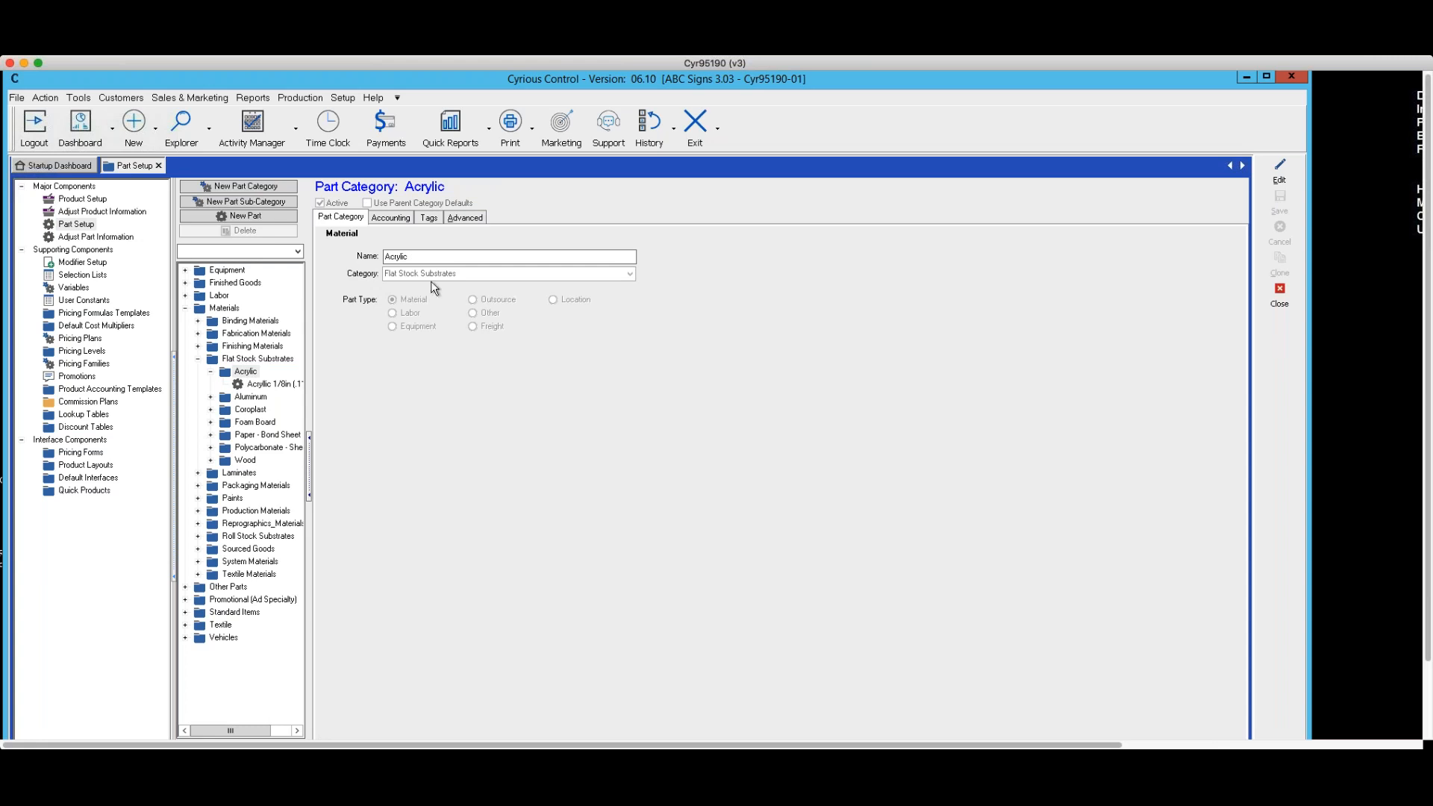
left_click(1289, 173)
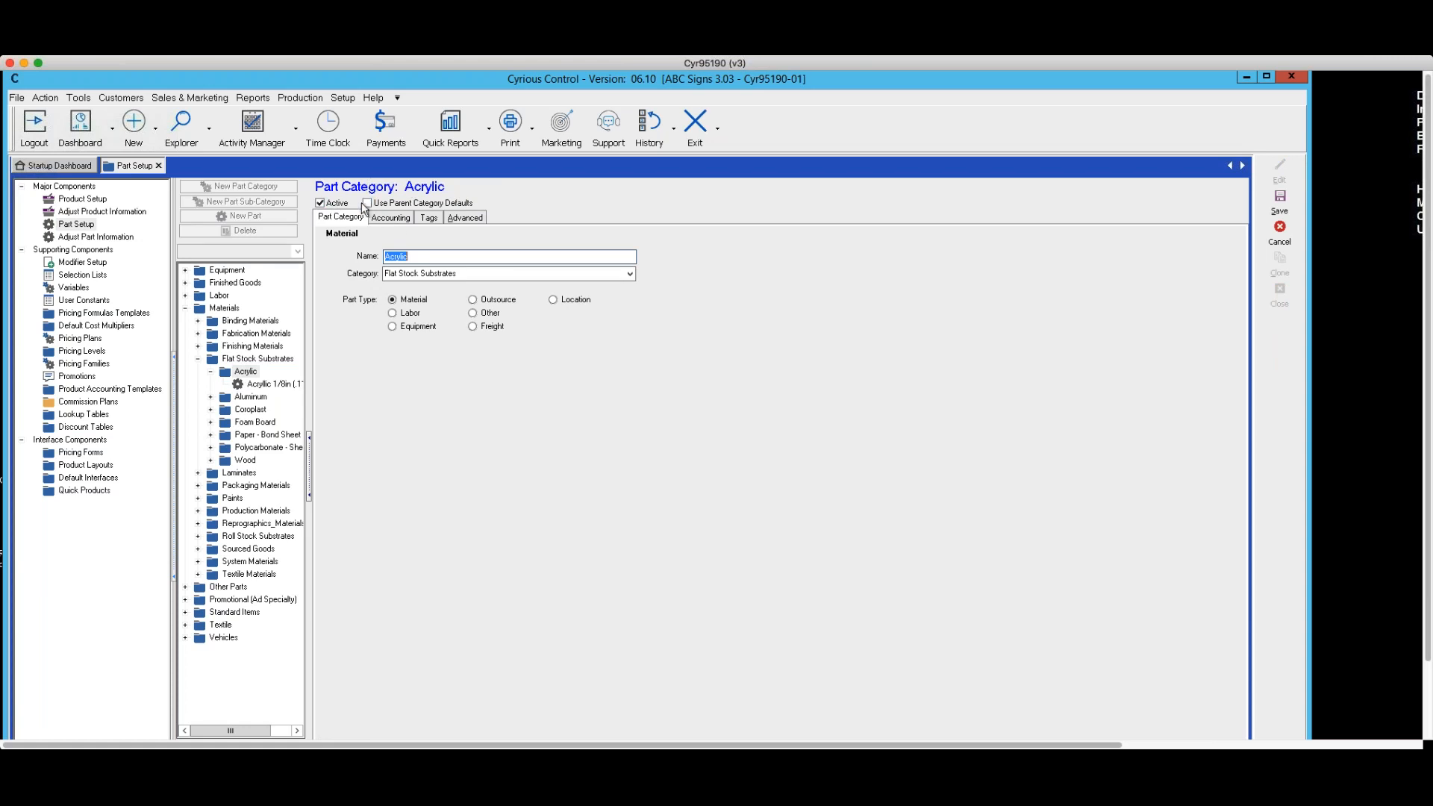
left_click(381, 220)
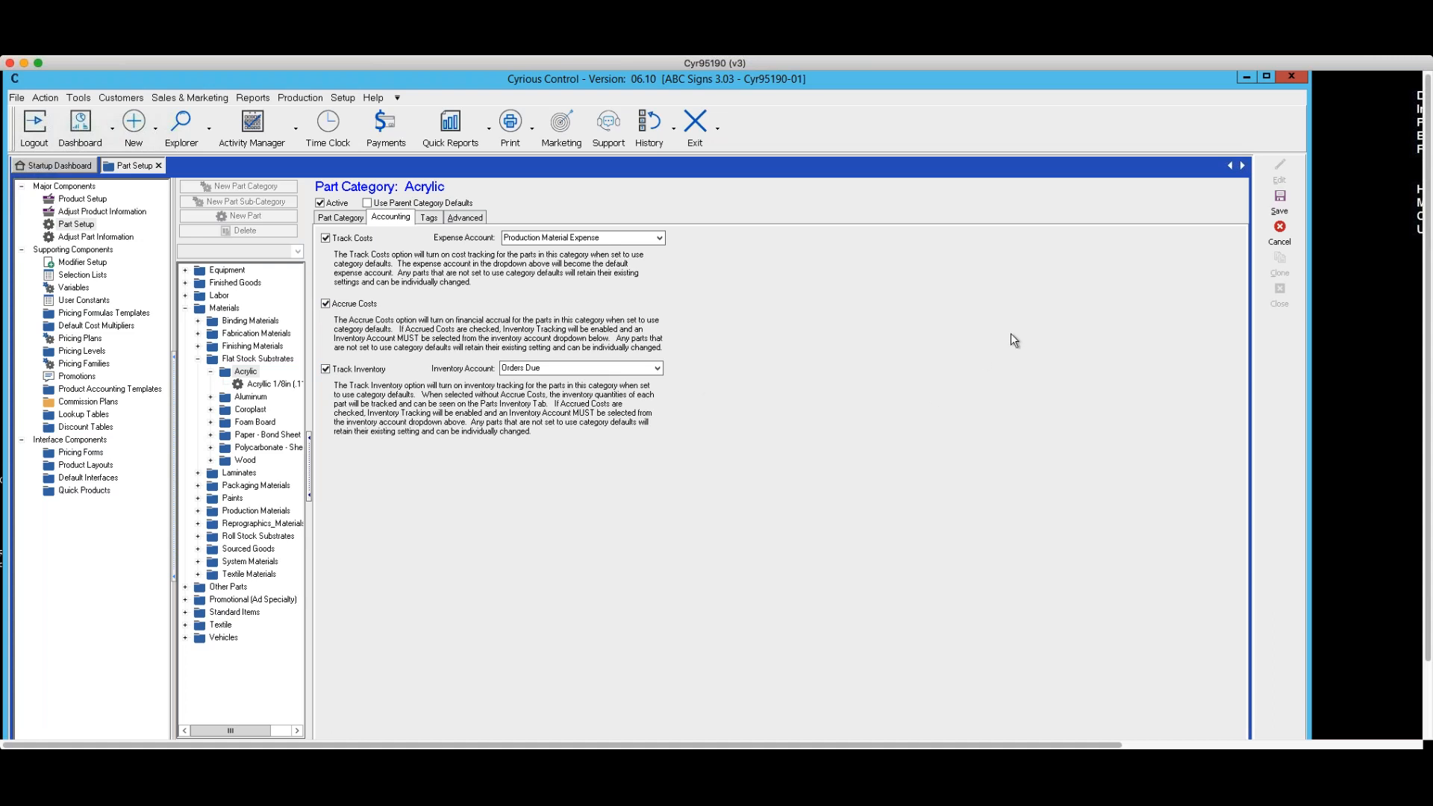
left_click(1278, 202)
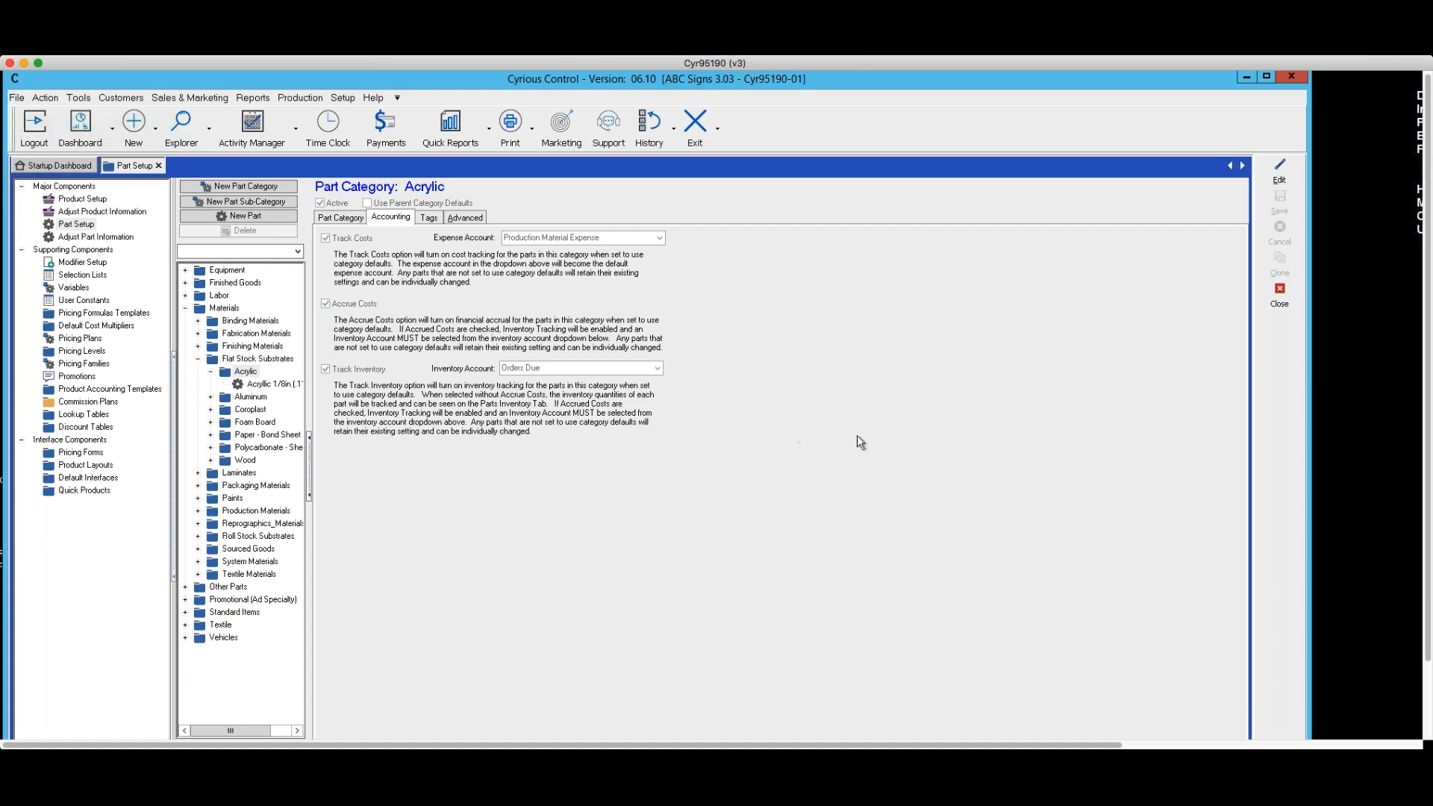
left_click(1280, 299)
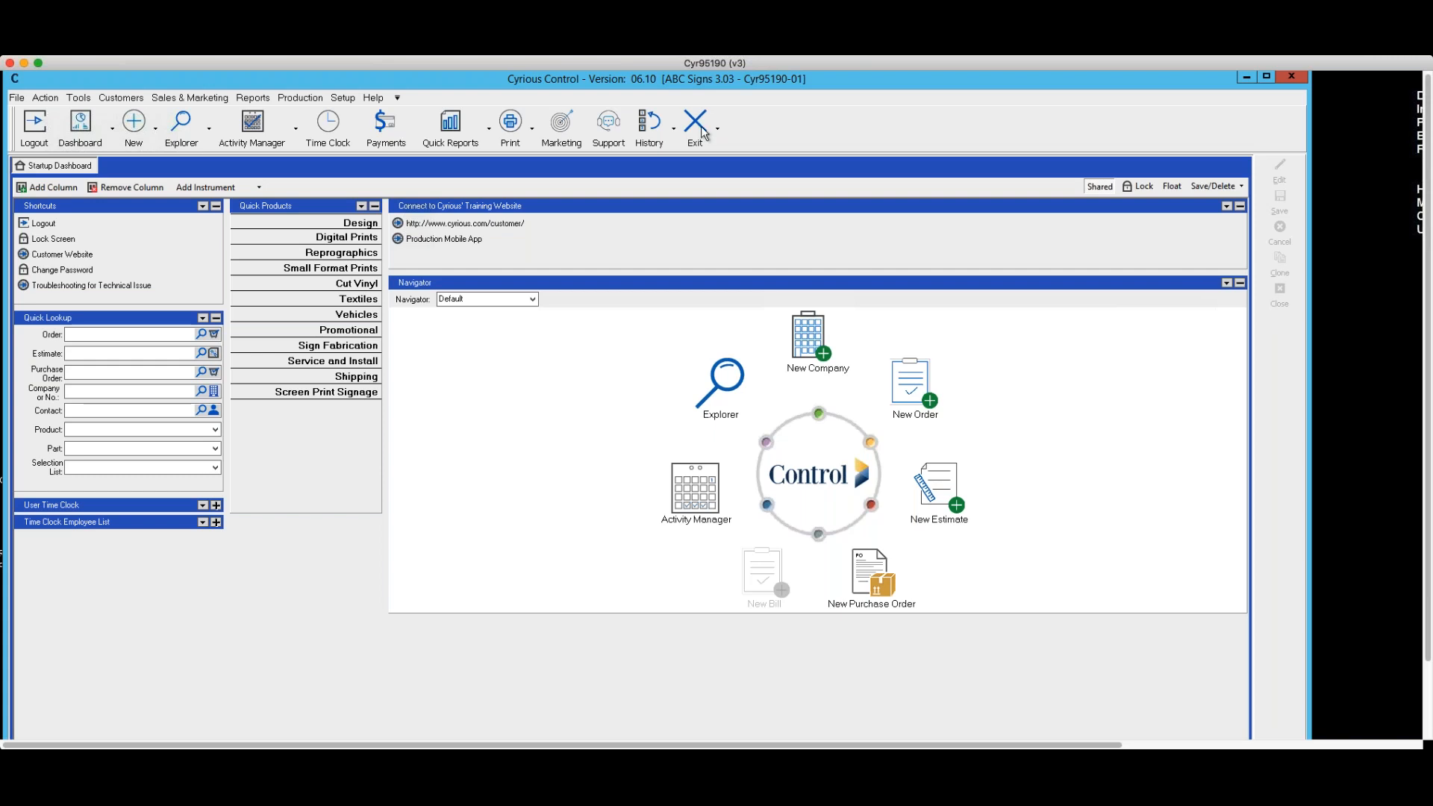
left_click(156, 132)
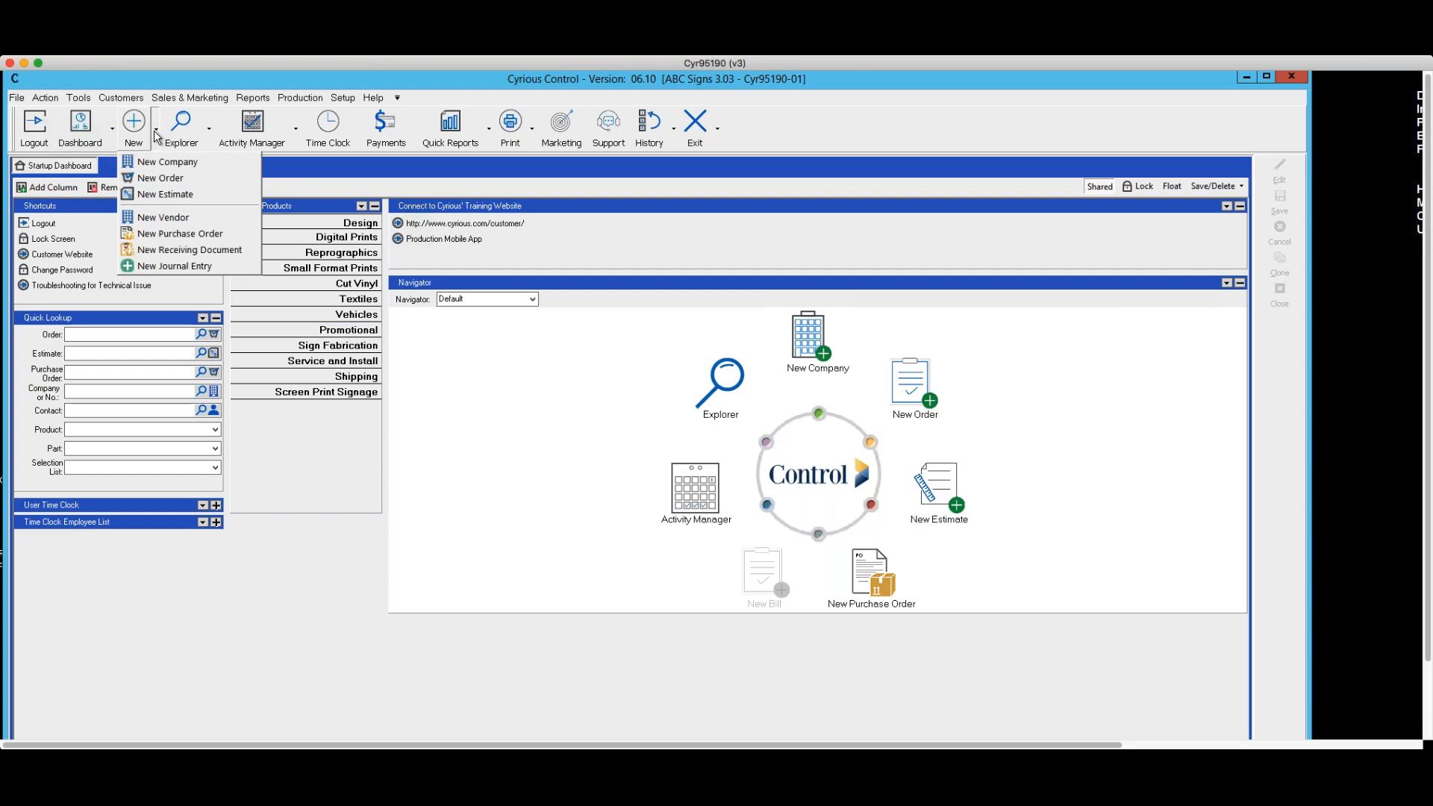
left_click(167, 219)
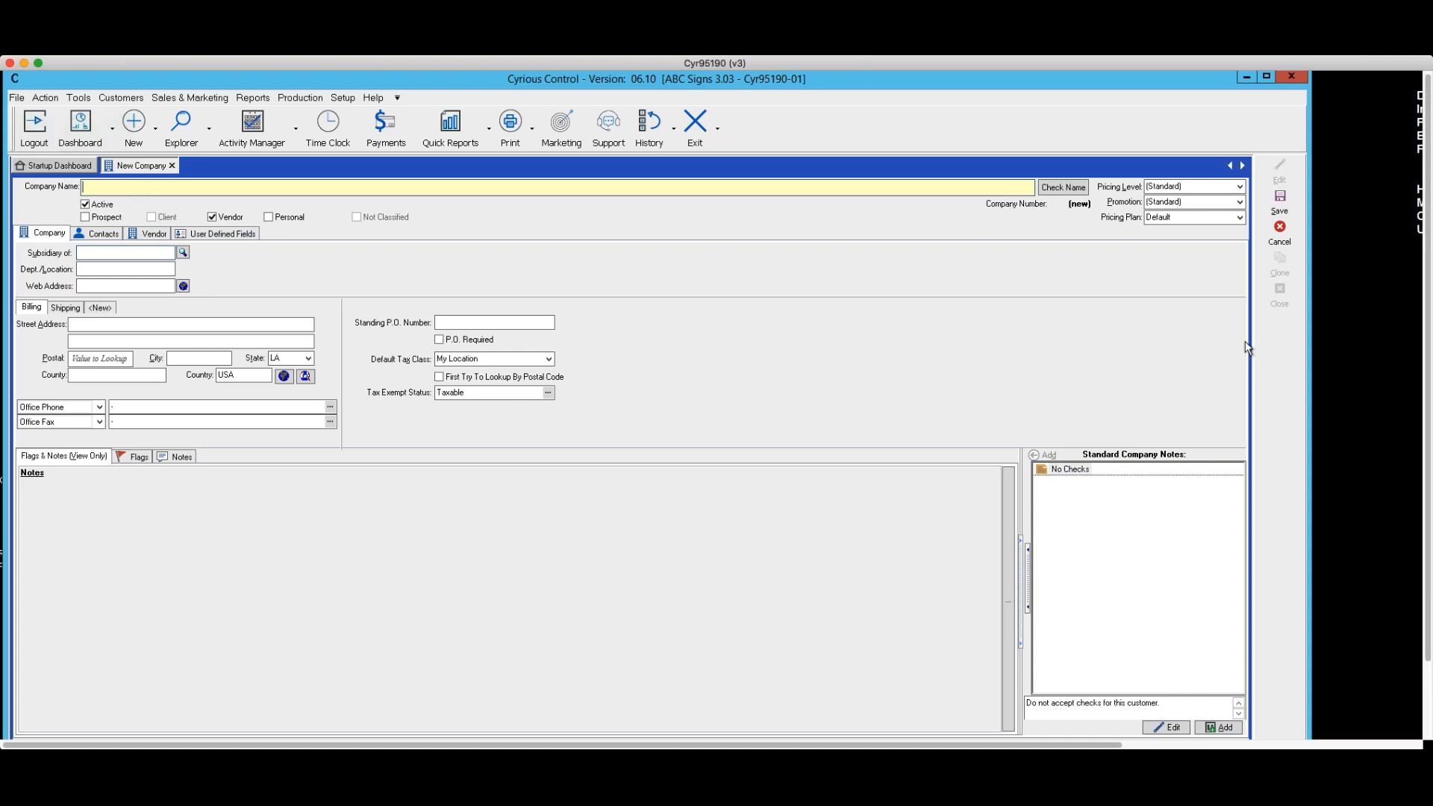
left_click(1290, 240)
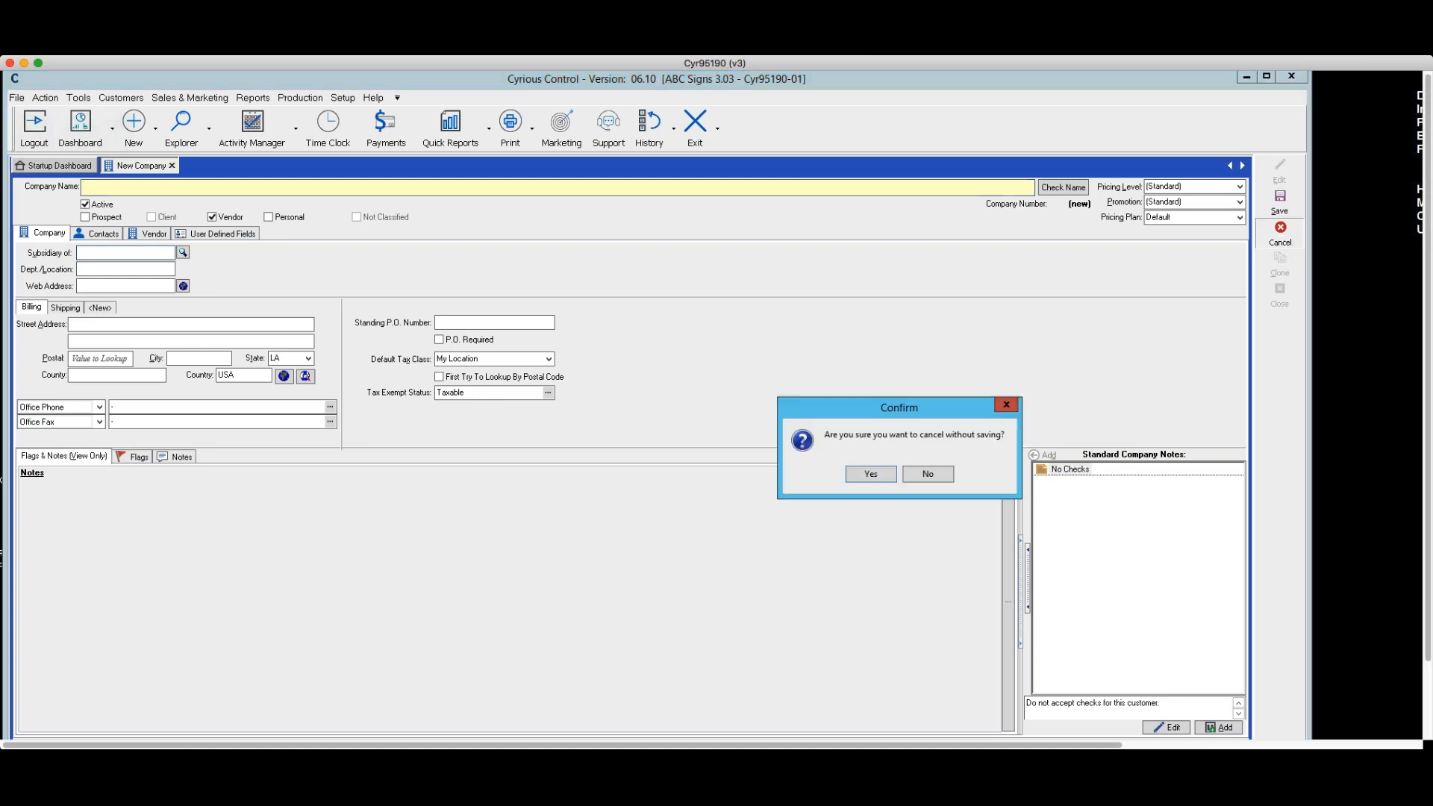
left_click(872, 475)
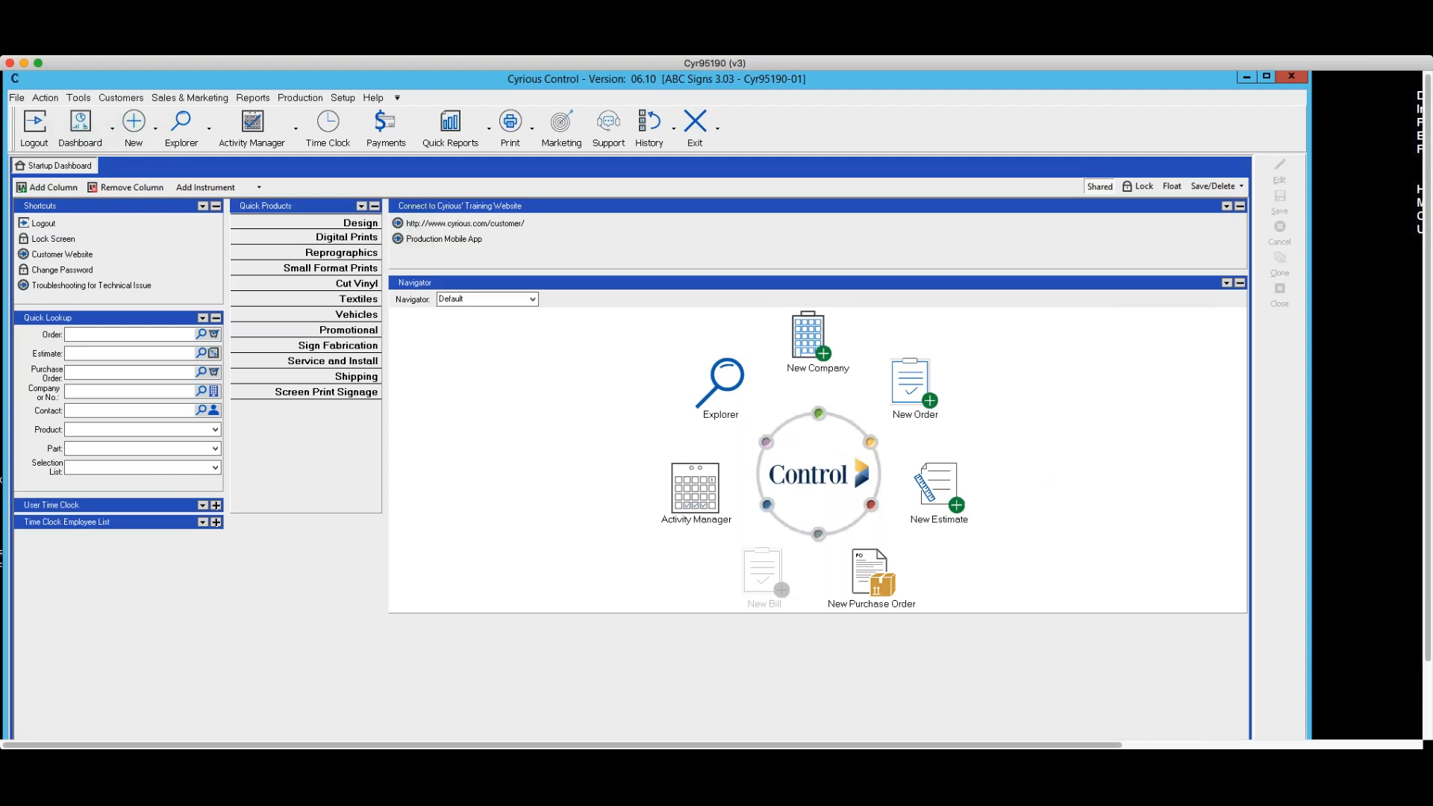
List the vendors in the Explorer and open the CyrSkills Vendor record.
left_click(209, 134)
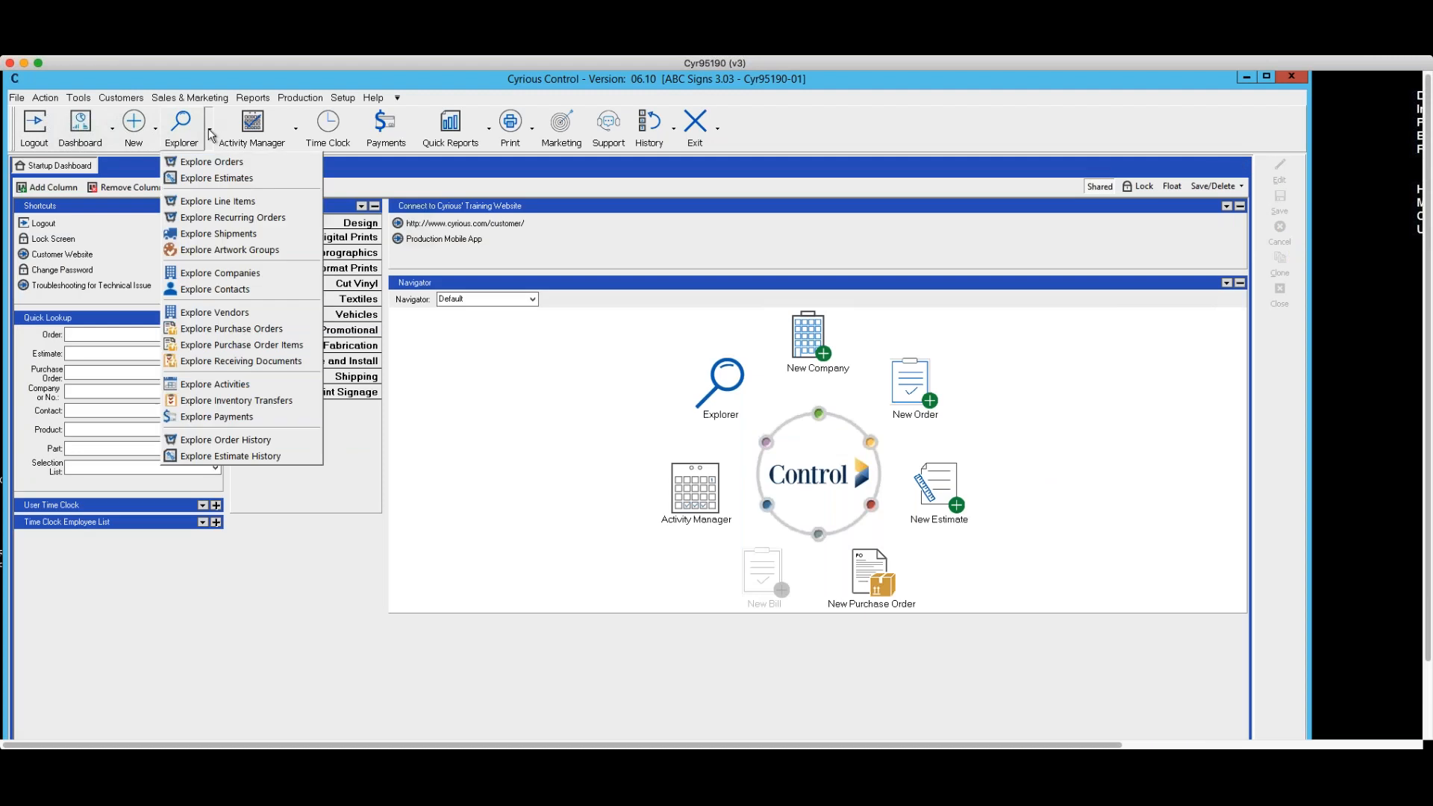
left_click(226, 315)
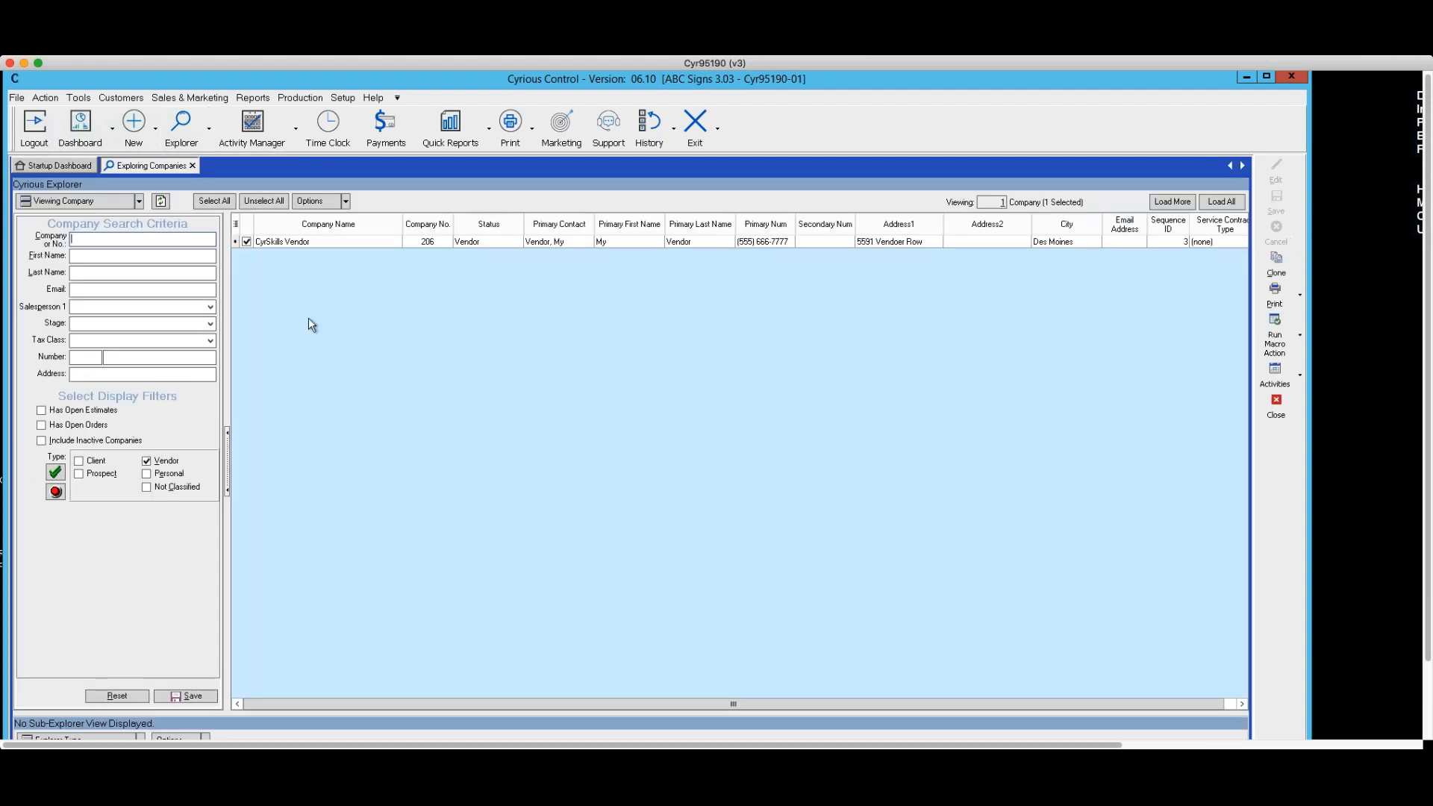
left_click(276, 247)
double_click(276, 243)
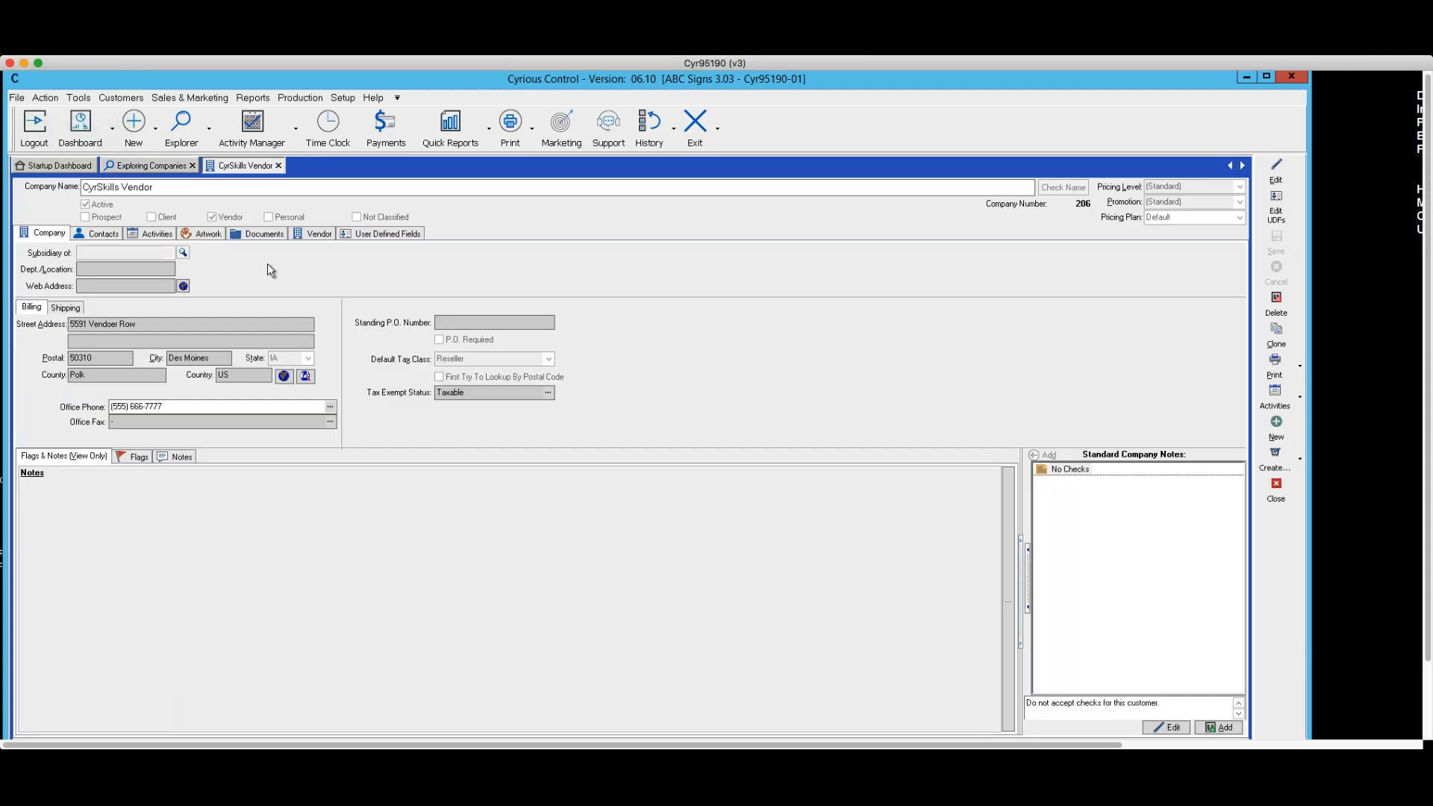
Review CyrSkills Vendor's company, contact and vendor settings in edit mode, then cancel without saving and close the record and Explorer.
left_click(1277, 170)
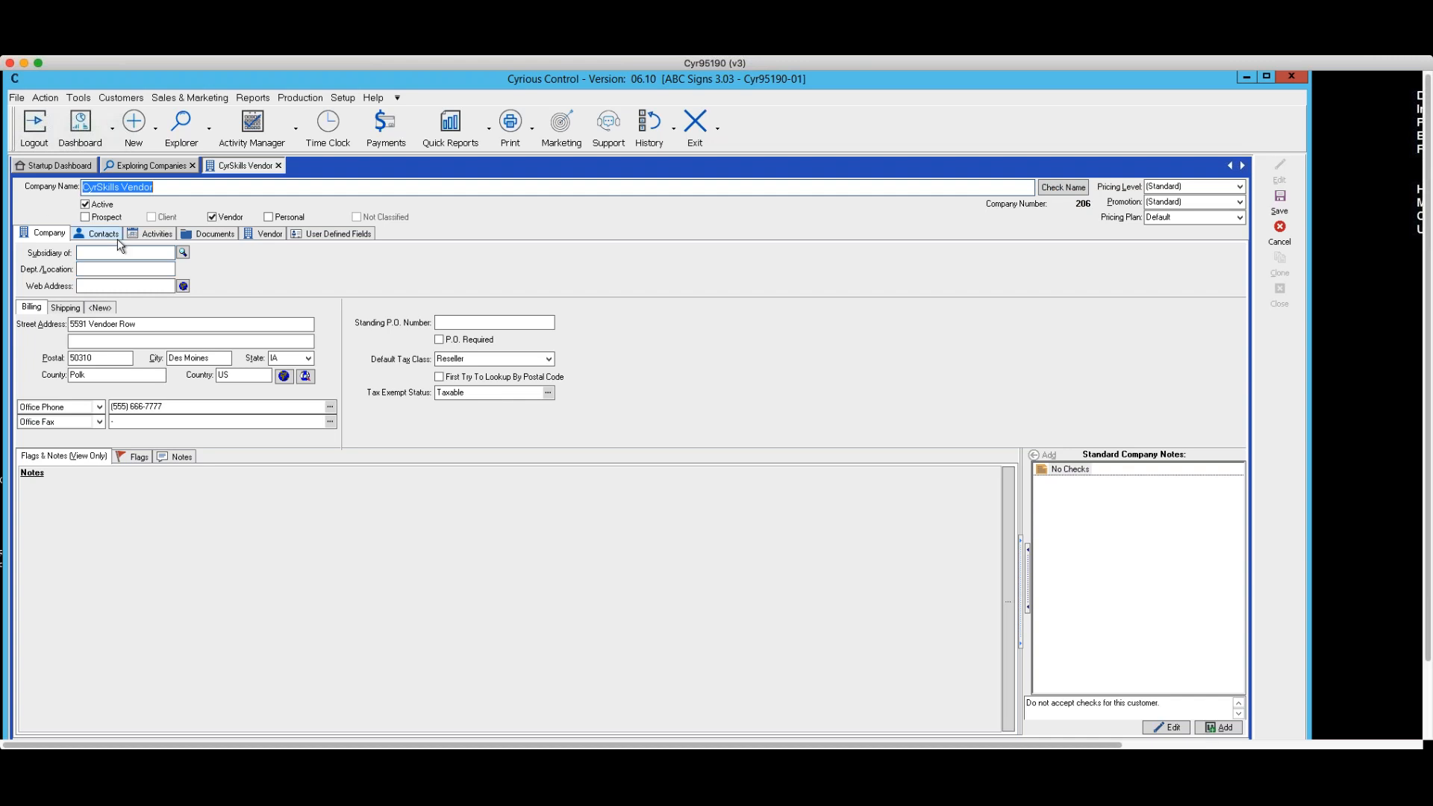
left_click(50, 234)
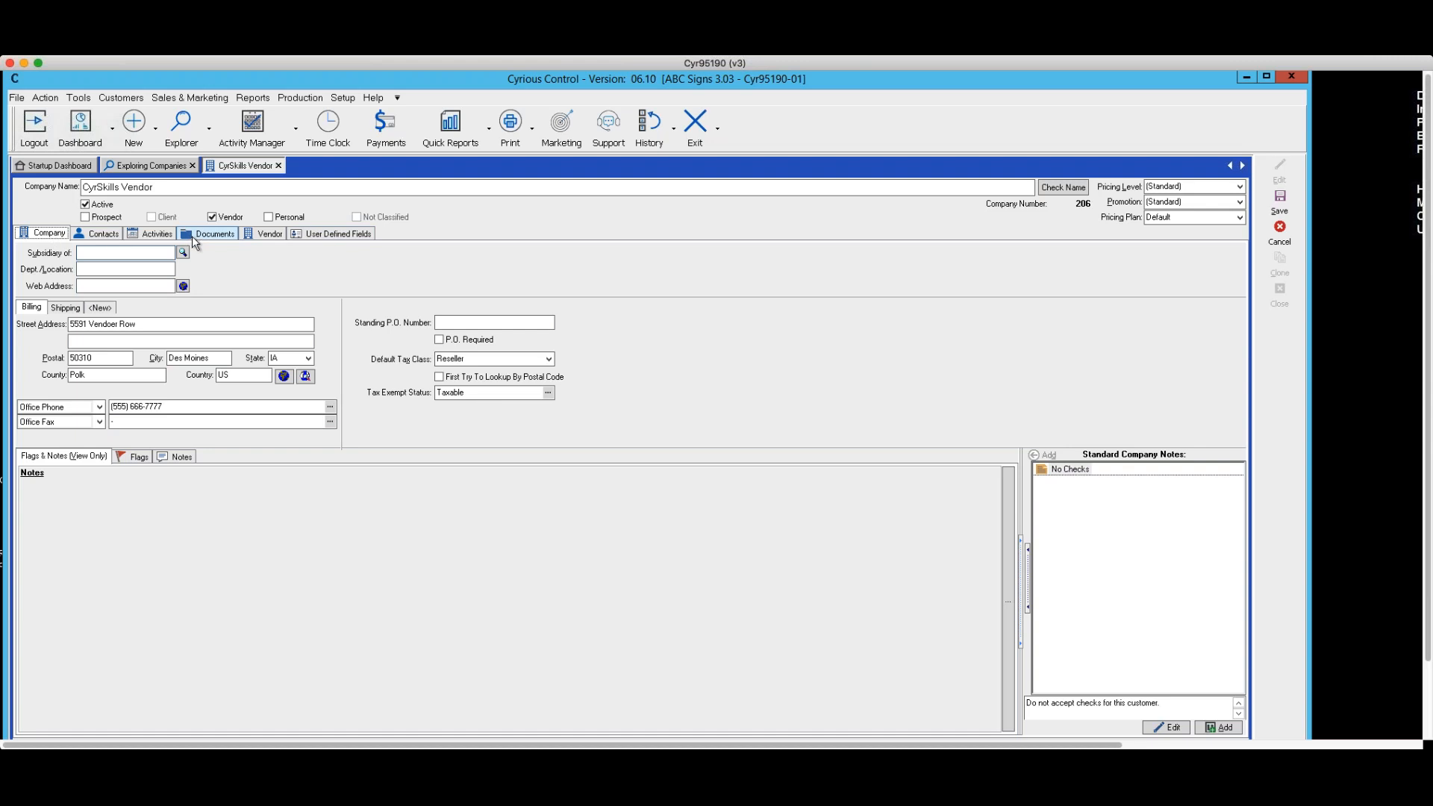
left_click(99, 233)
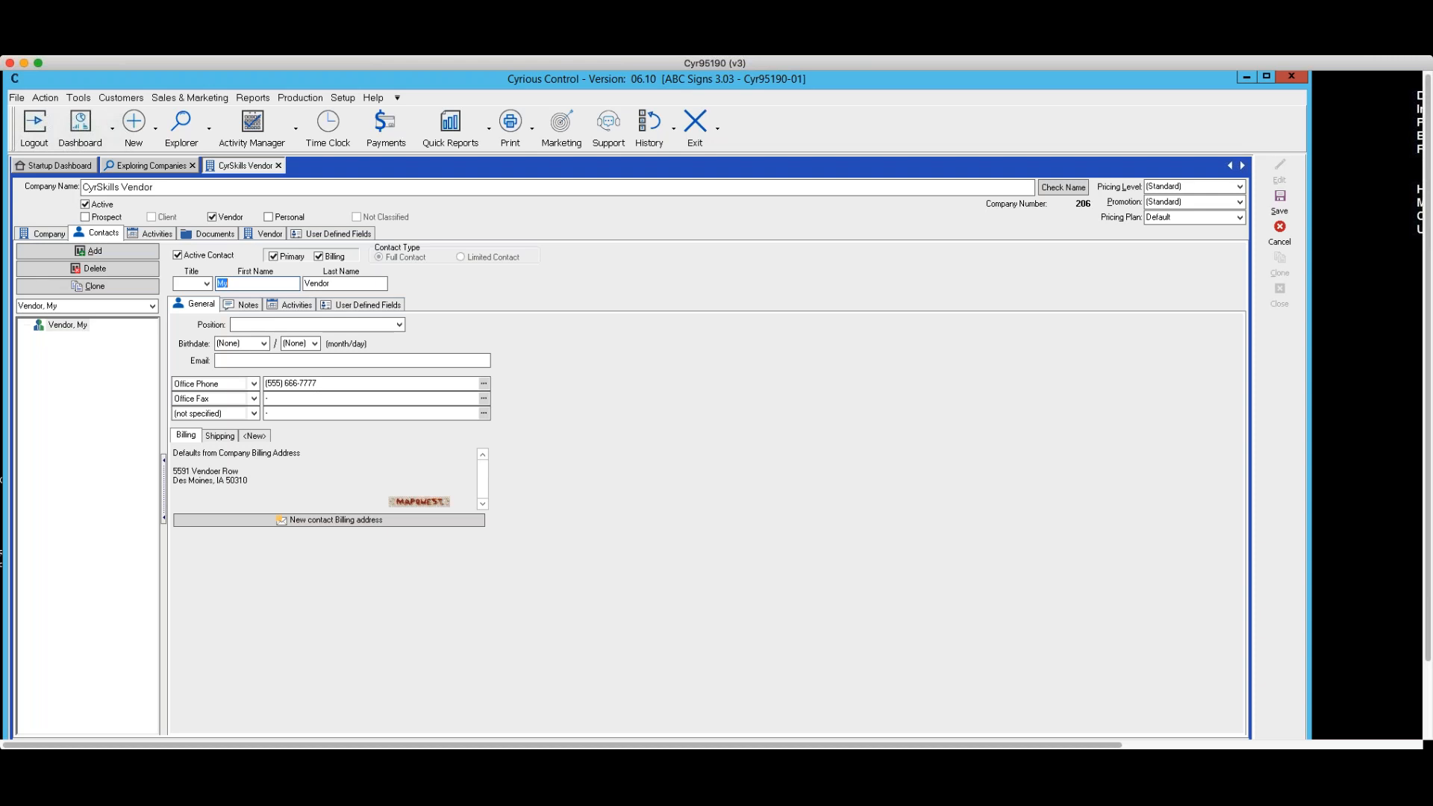
left_click(266, 236)
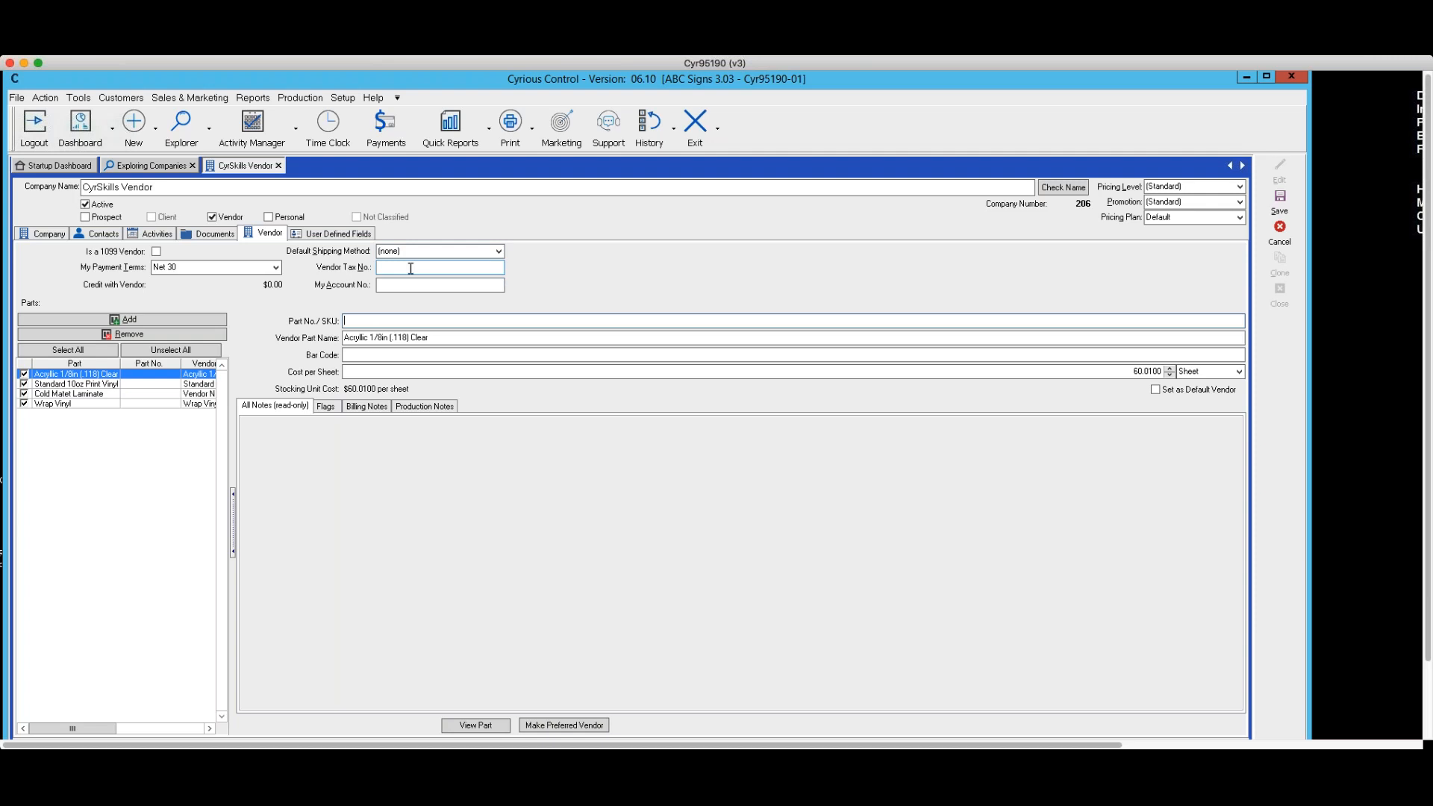
left_click(413, 282)
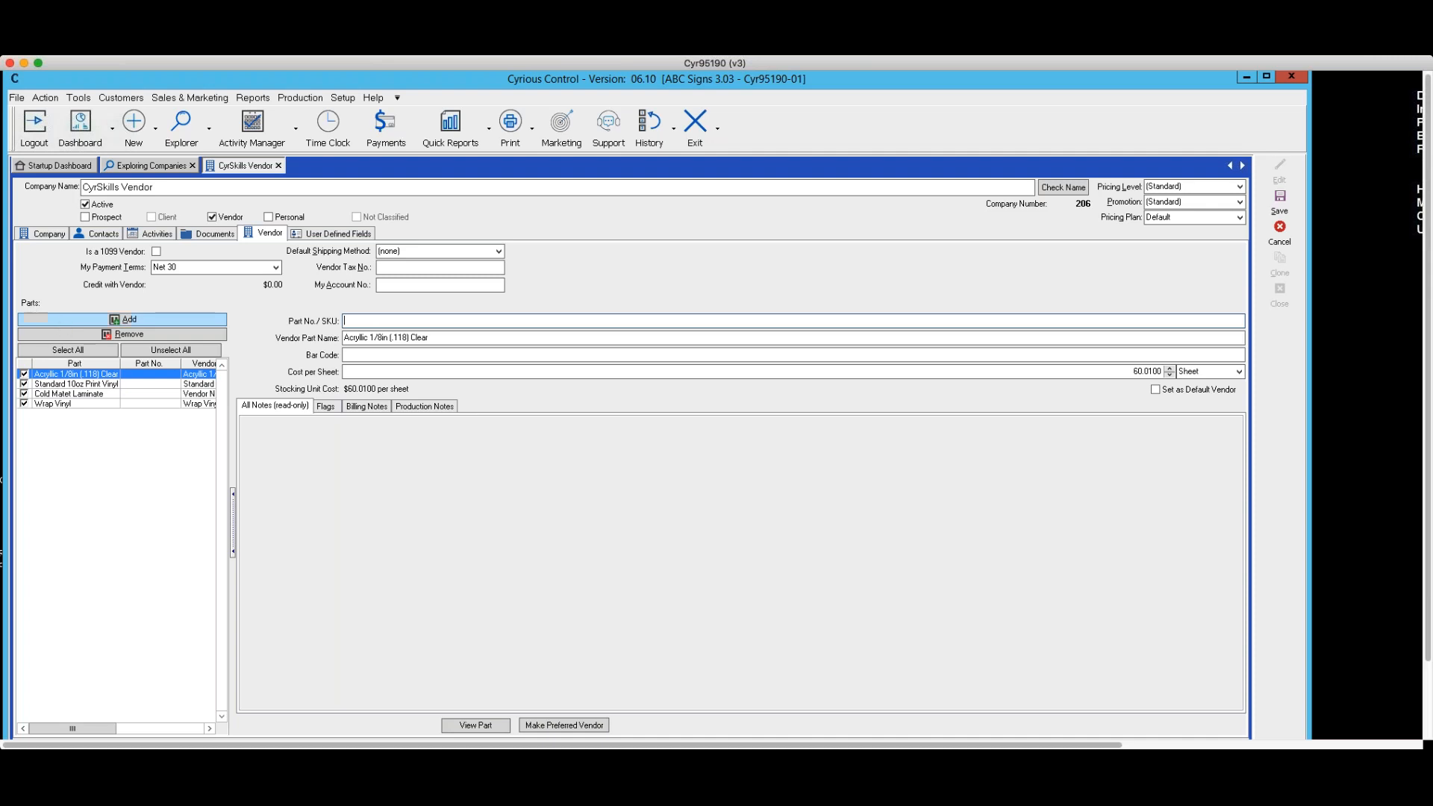
left_click(1278, 238)
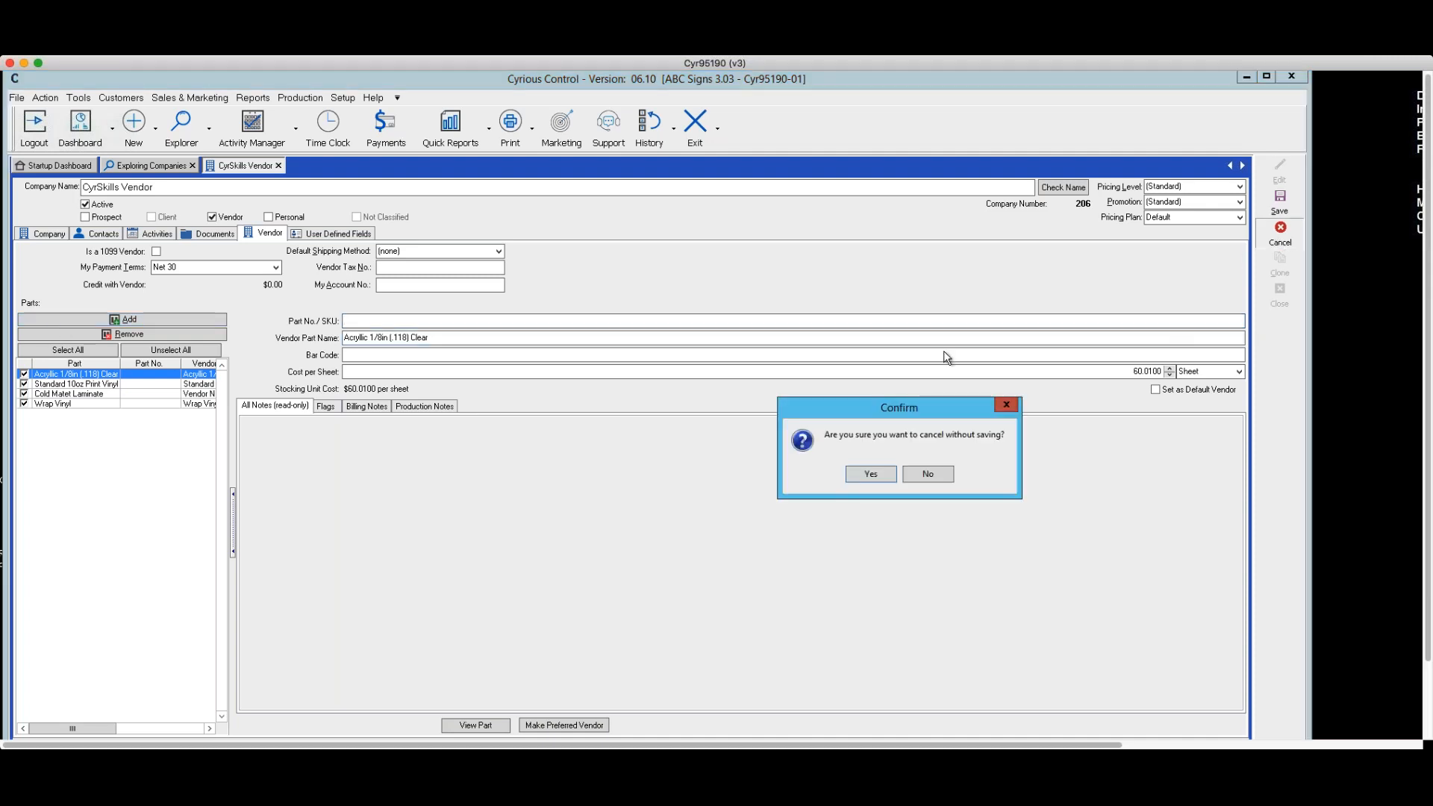
left_click(871, 475)
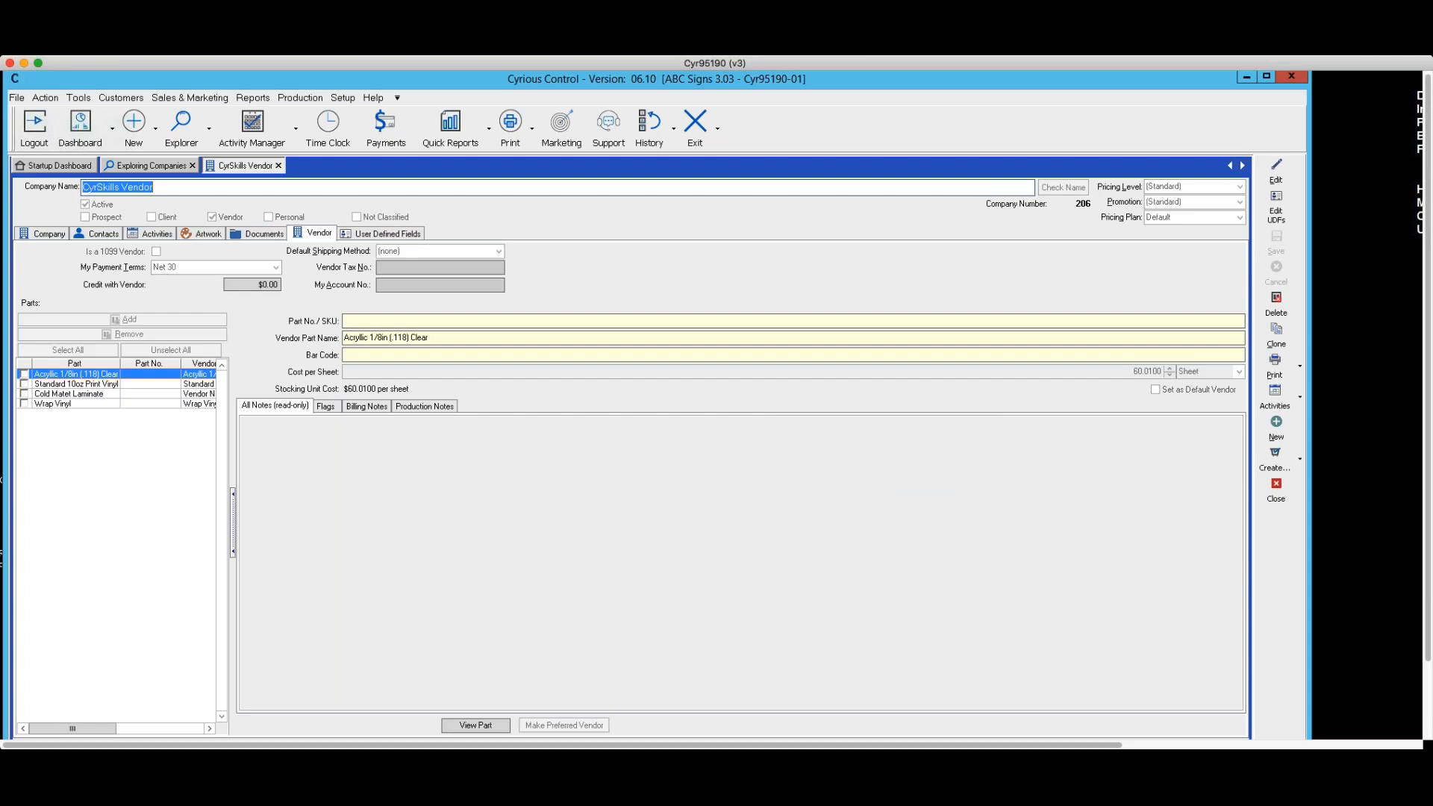
left_click(1276, 487)
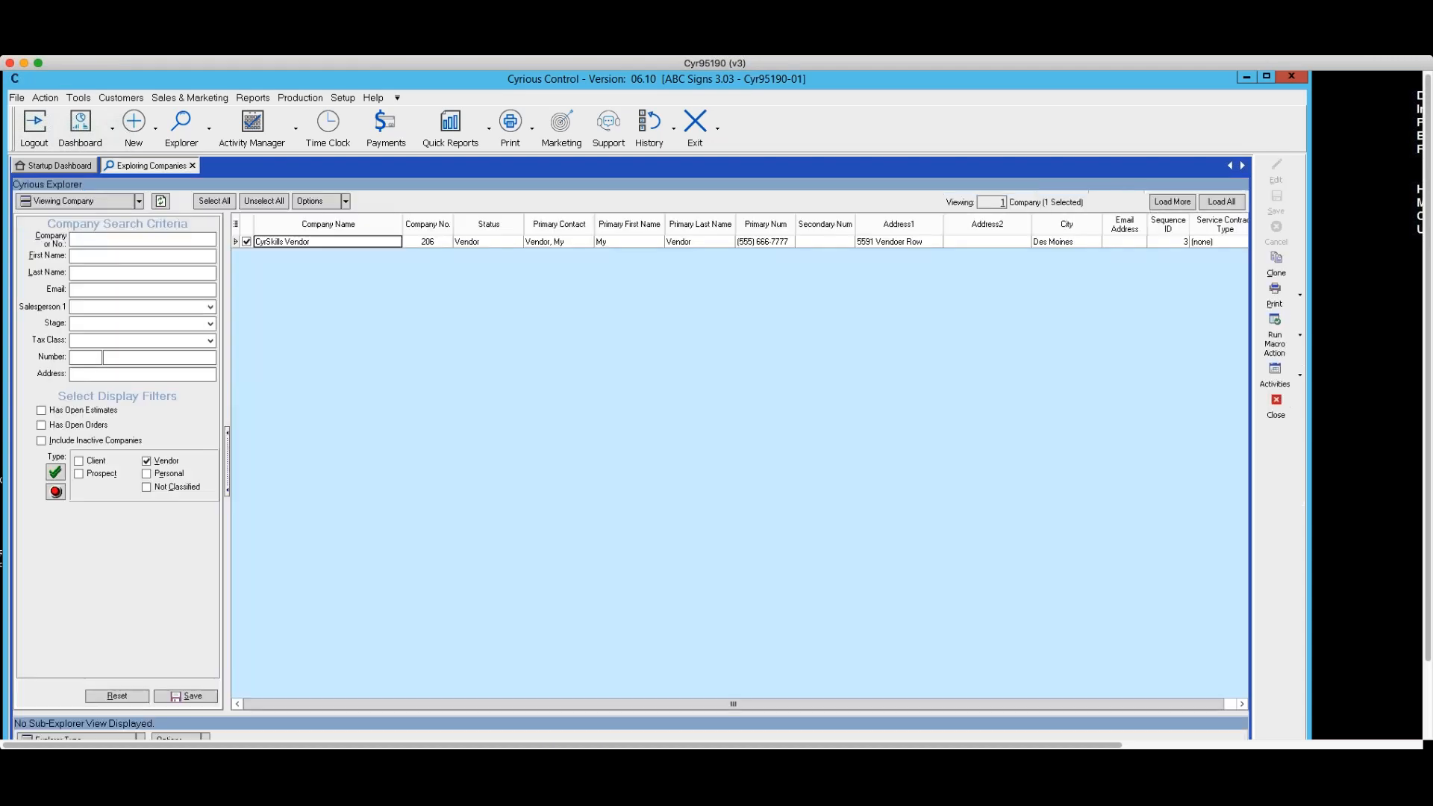
left_click(1277, 403)
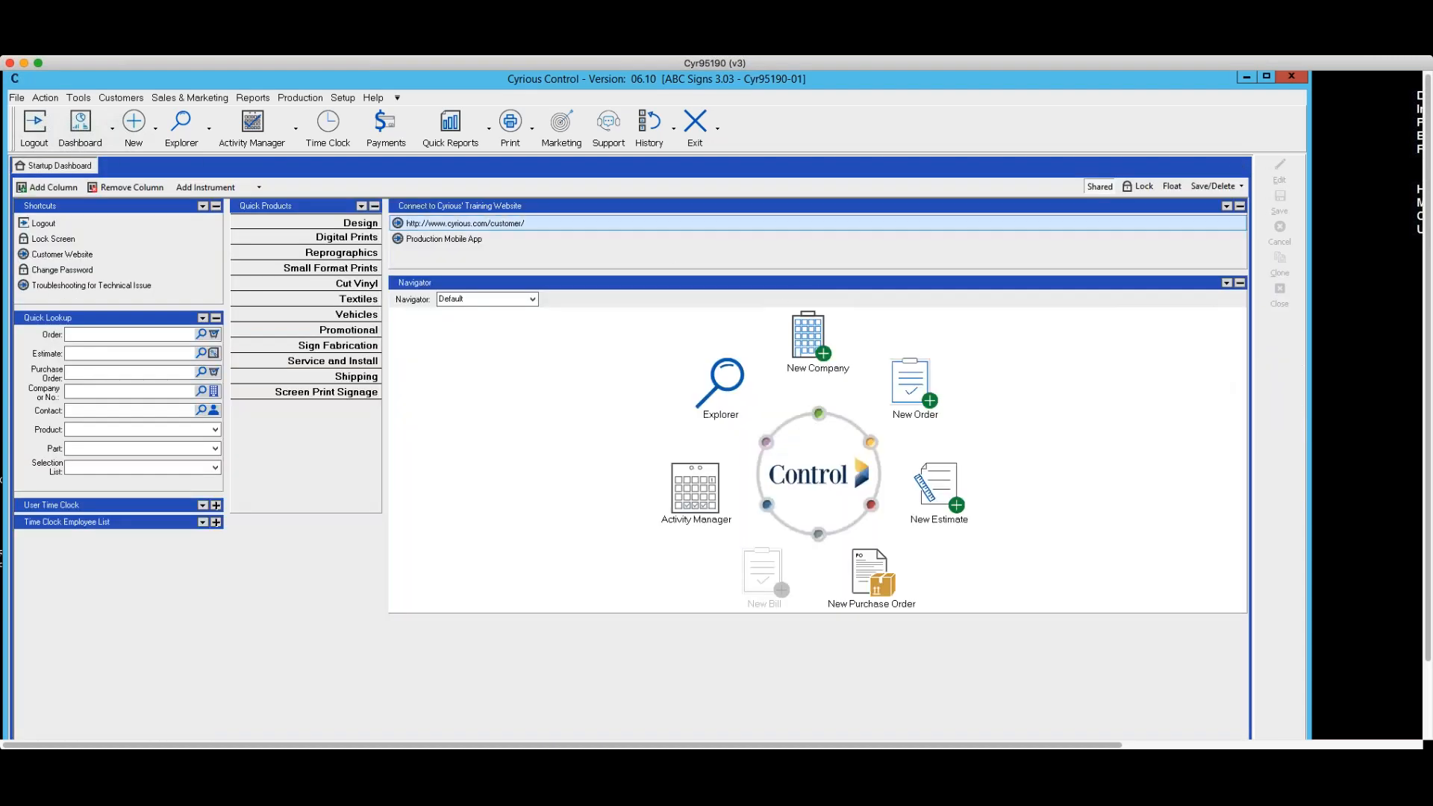
Start a new vendor record and open its vendor settings with payment terms and parts list.
left_click(156, 130)
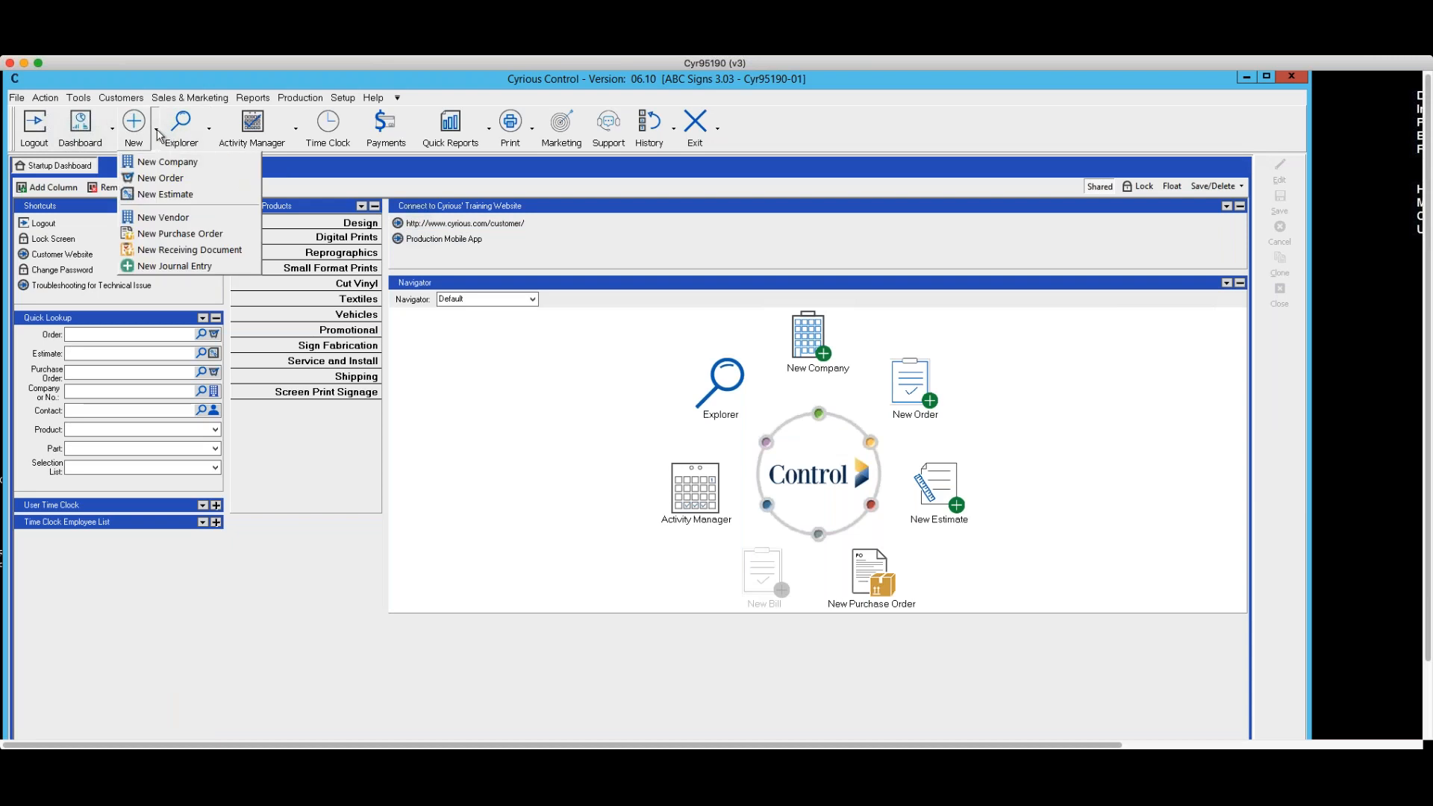
left_click(168, 218)
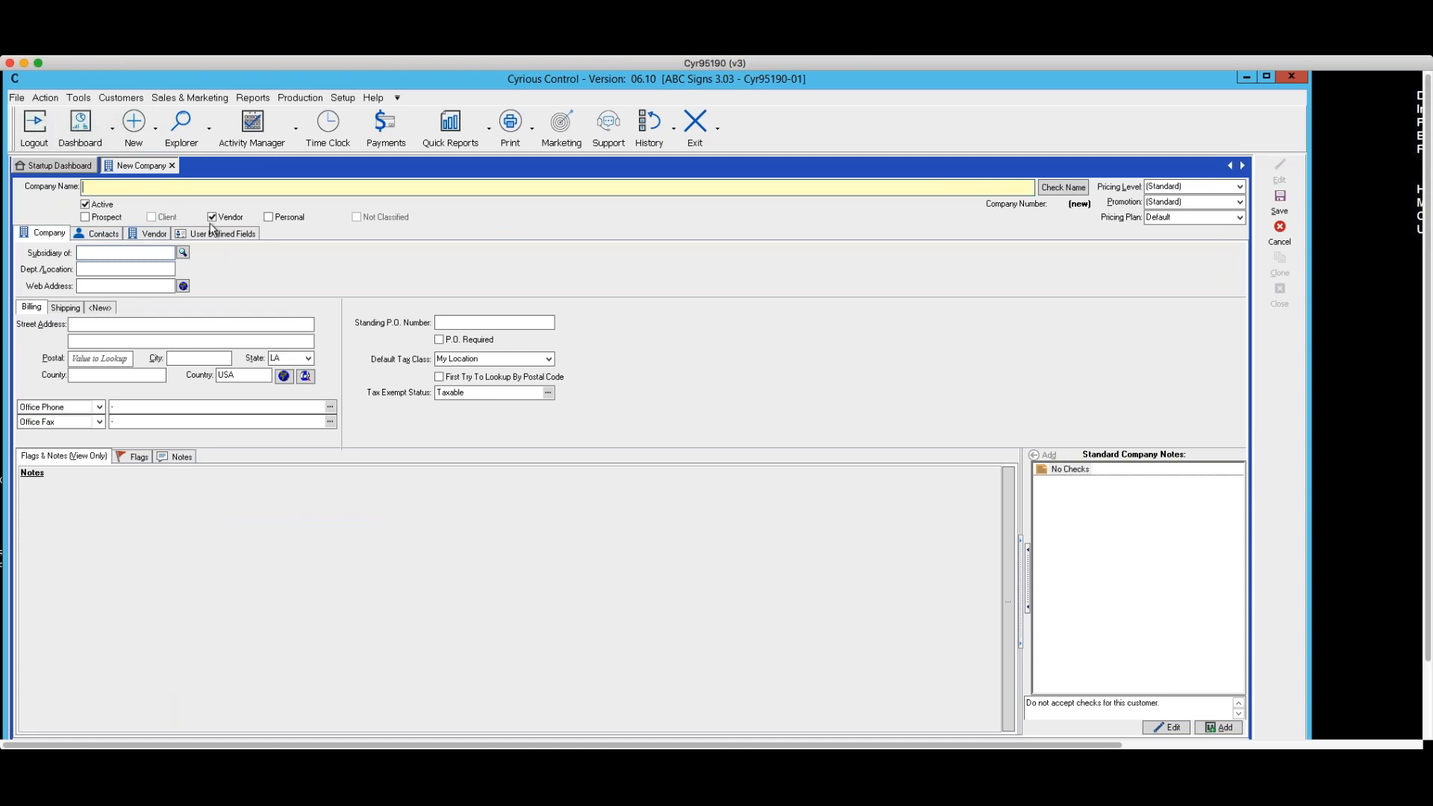
left_click(153, 236)
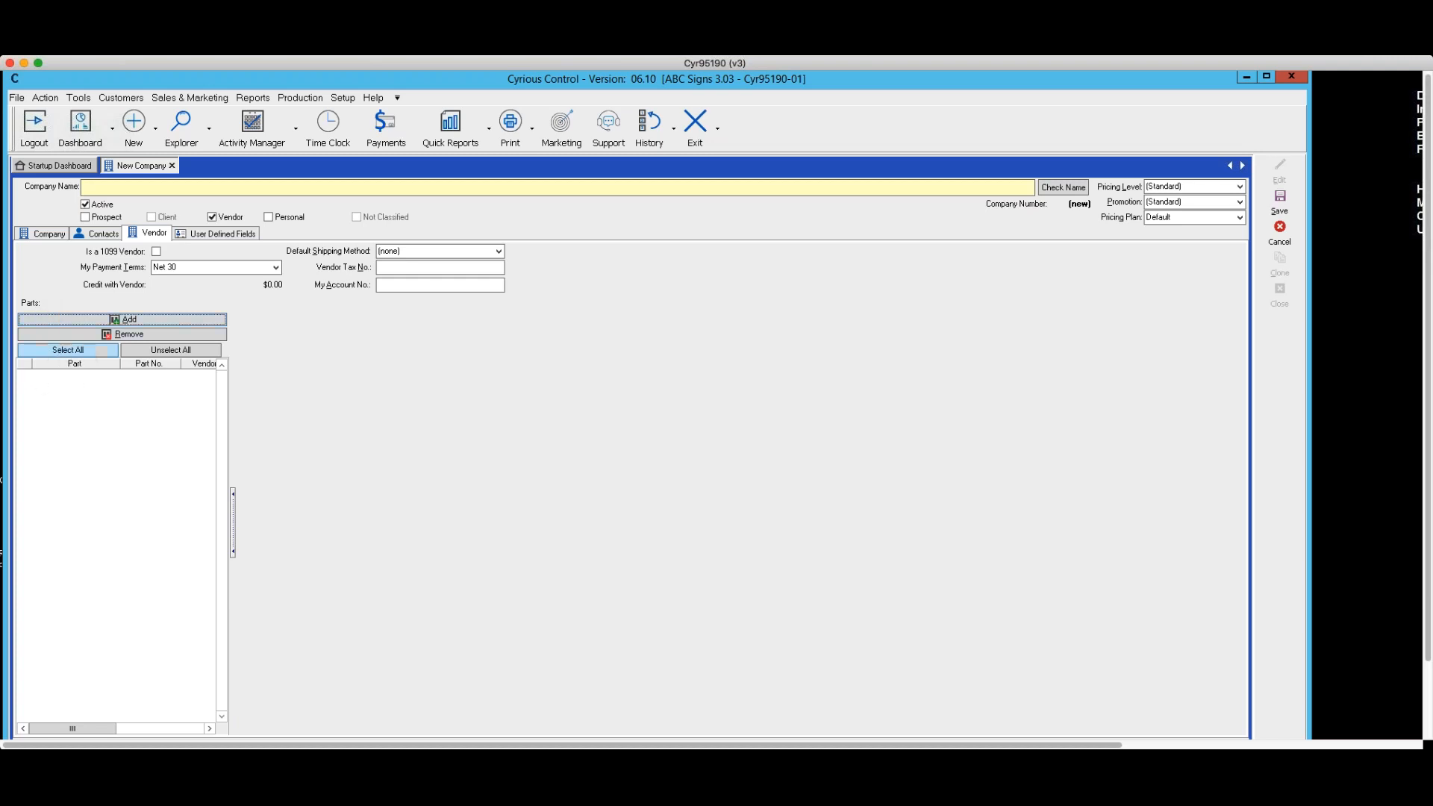
left_click(46, 352)
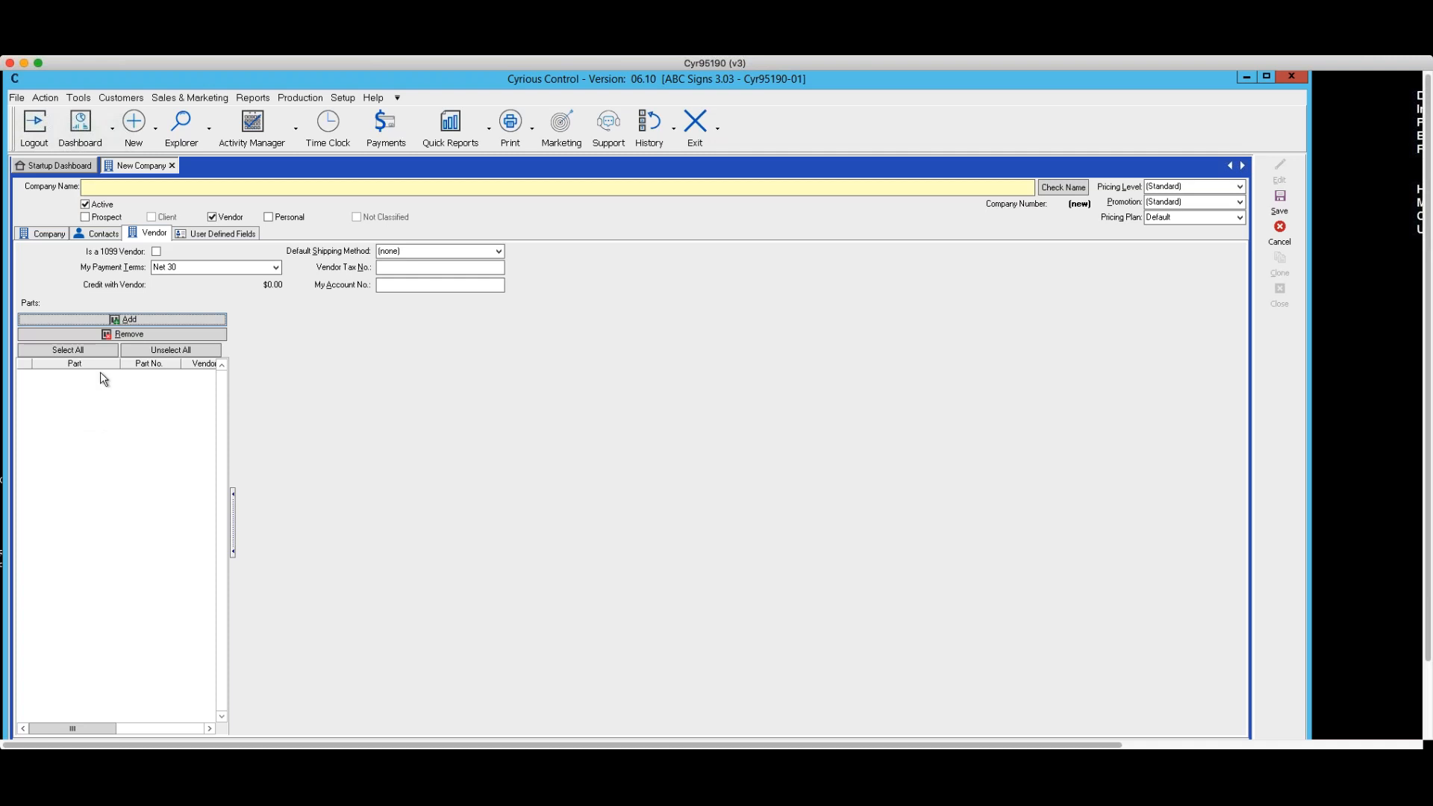
Add Standard 10oz Print Vinyl from Materials, Roll Stock Substrates, Print Vinyl to the new vendor's part selection.
left_click(86, 318)
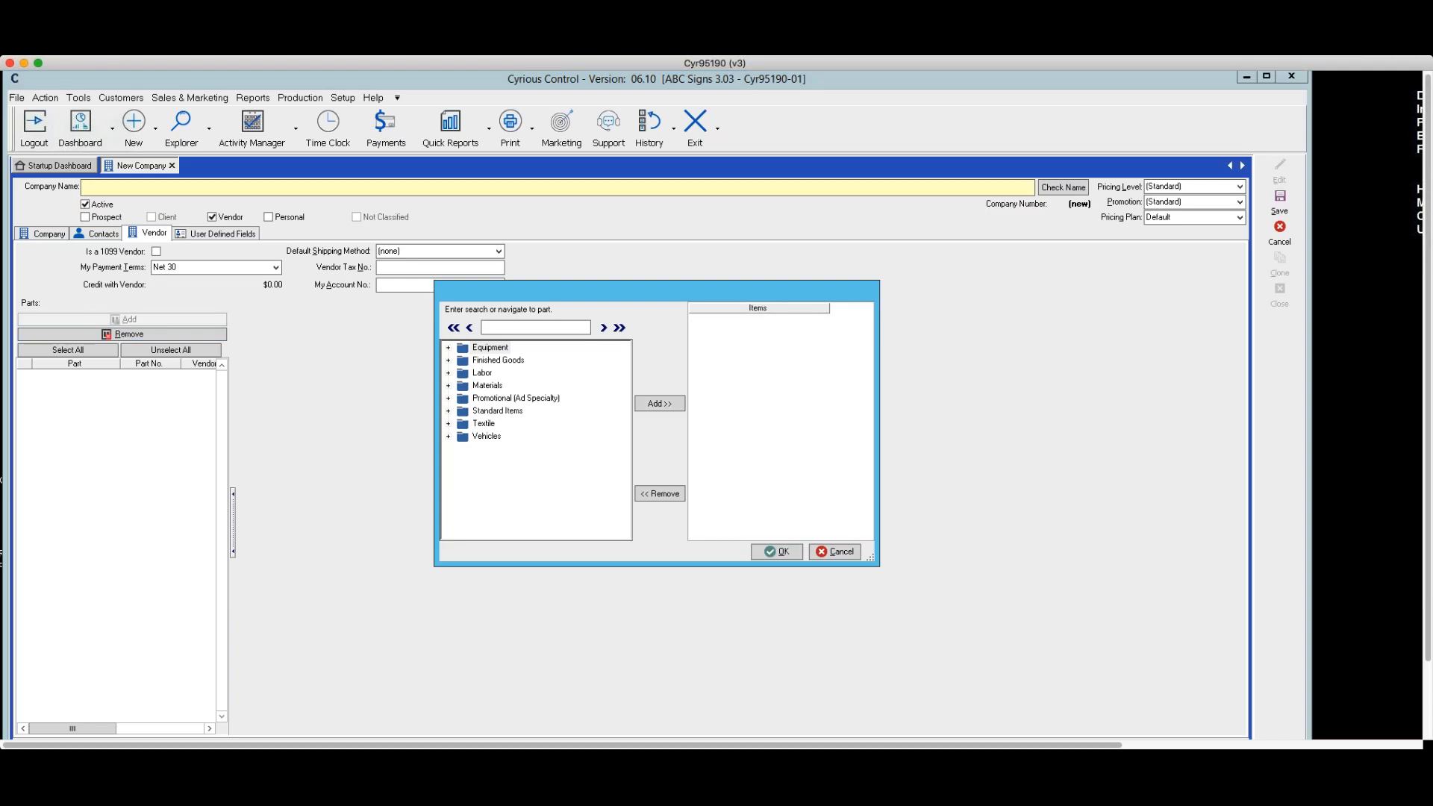
left_click(448, 386)
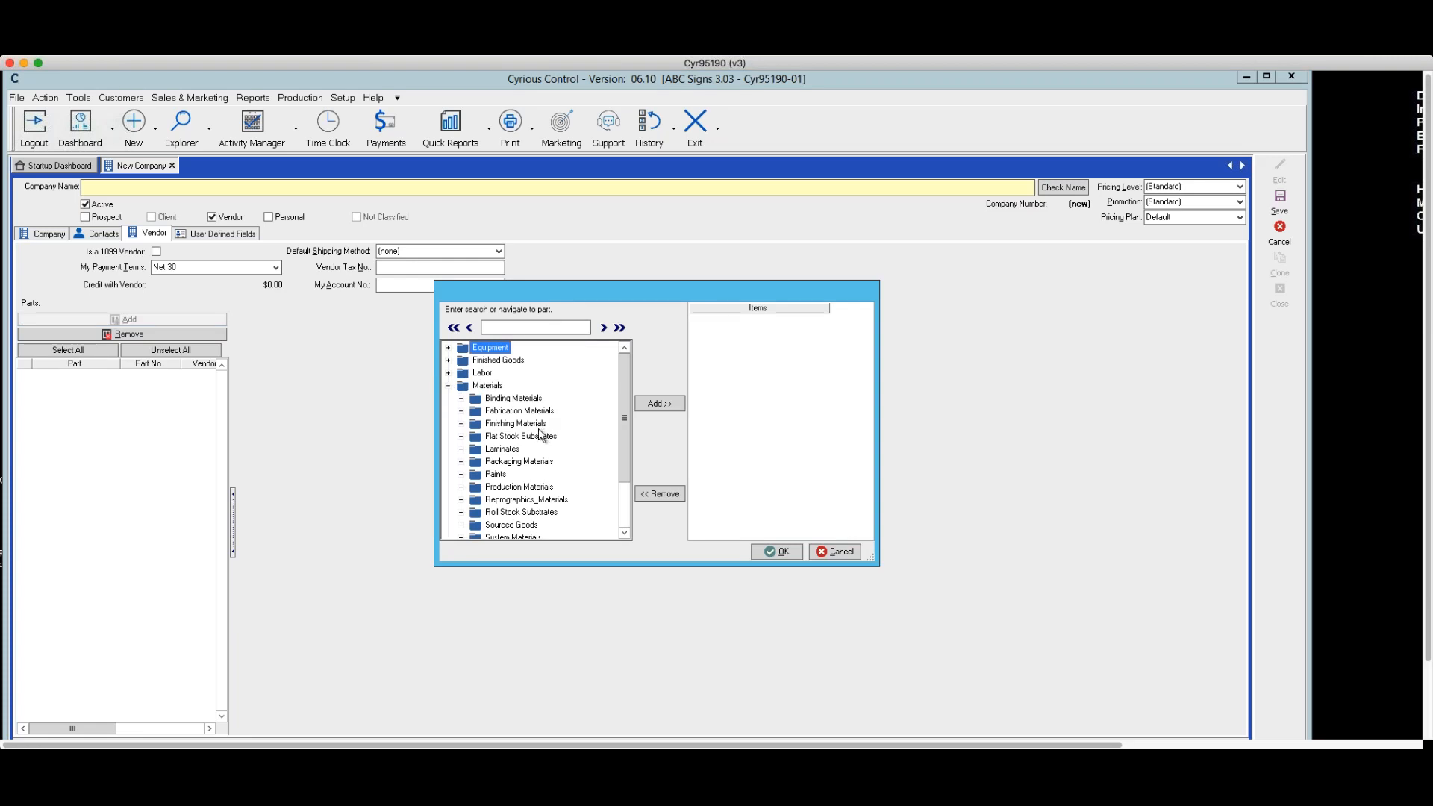
left_click(461, 513)
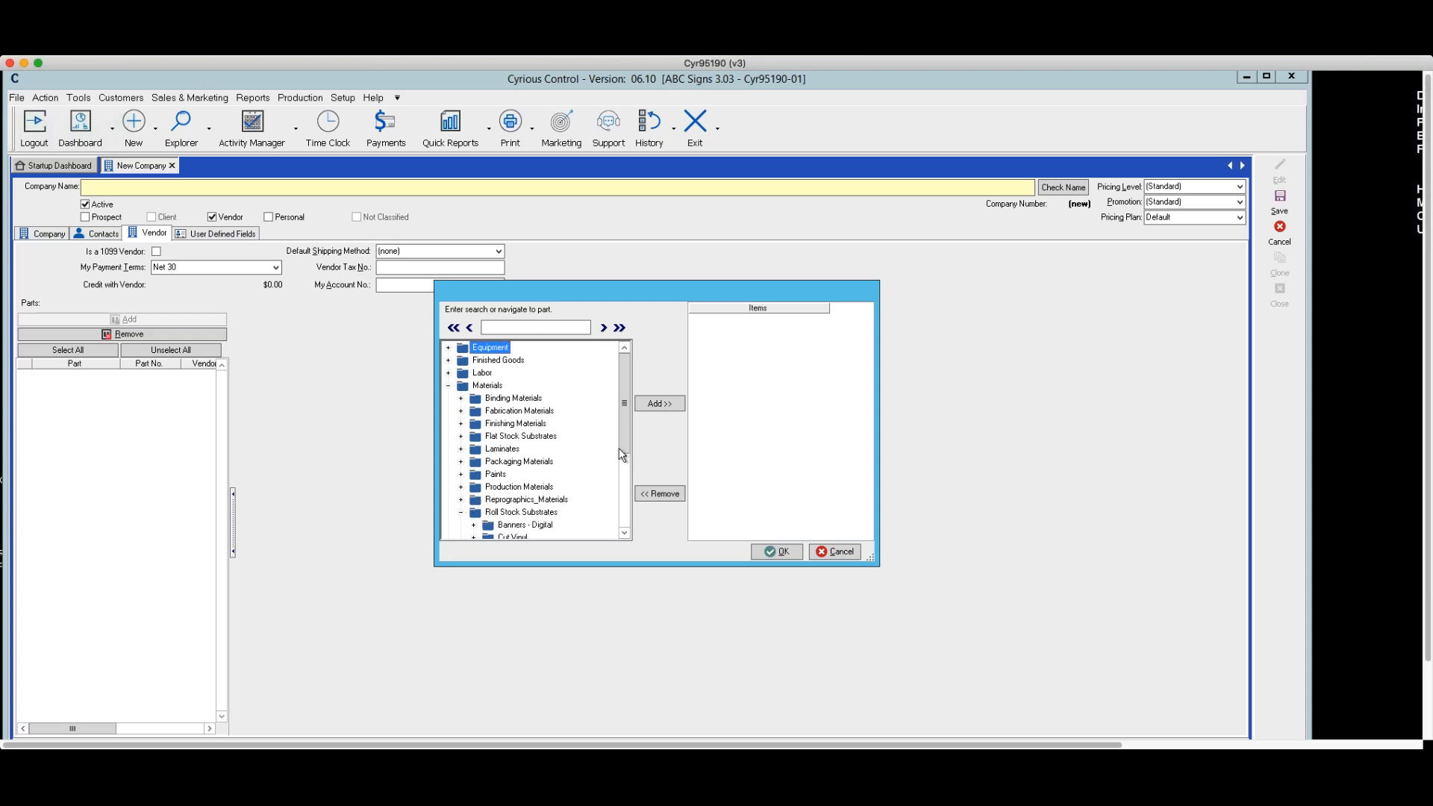
left_click_drag(625, 430, 625, 472)
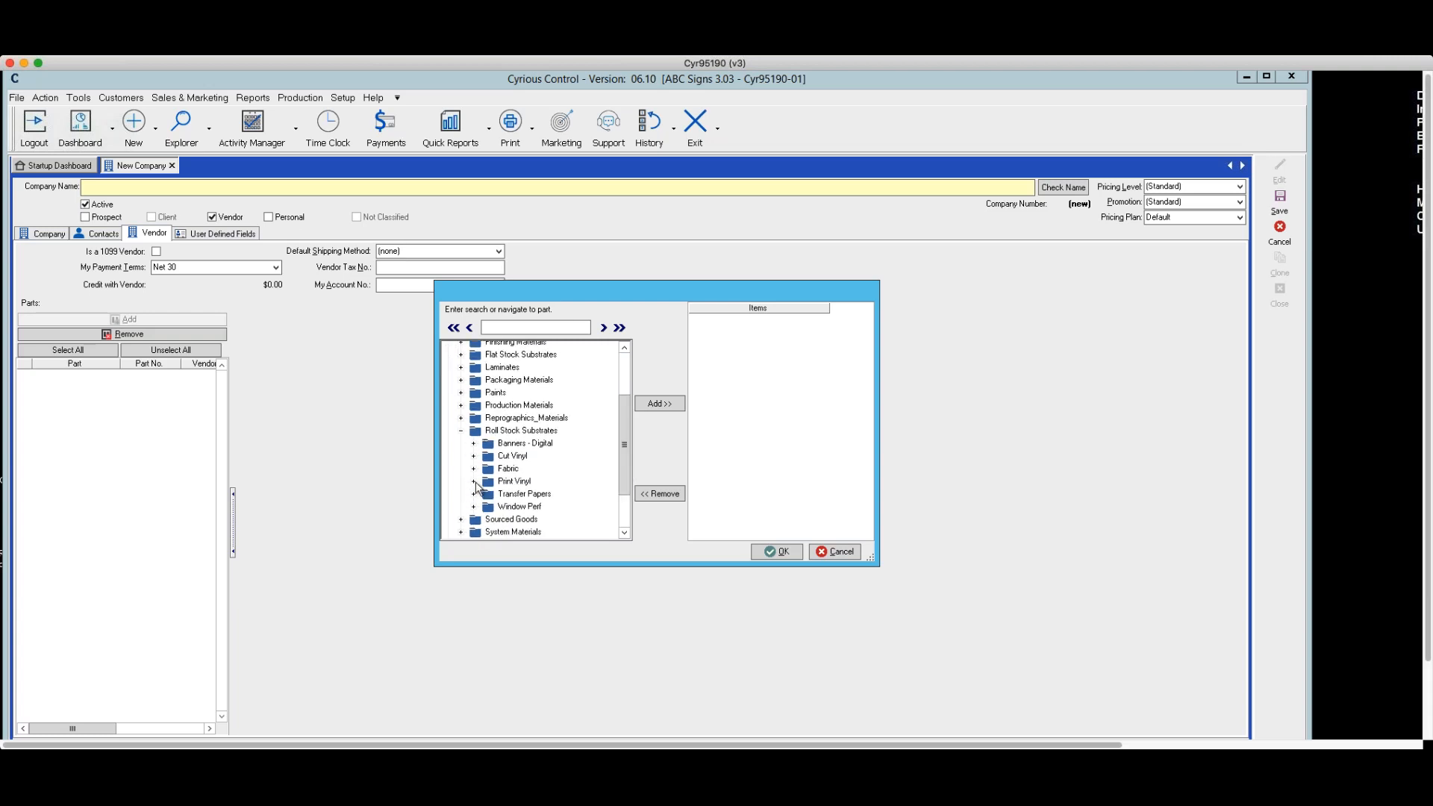
left_click(475, 482)
left_click(549, 495)
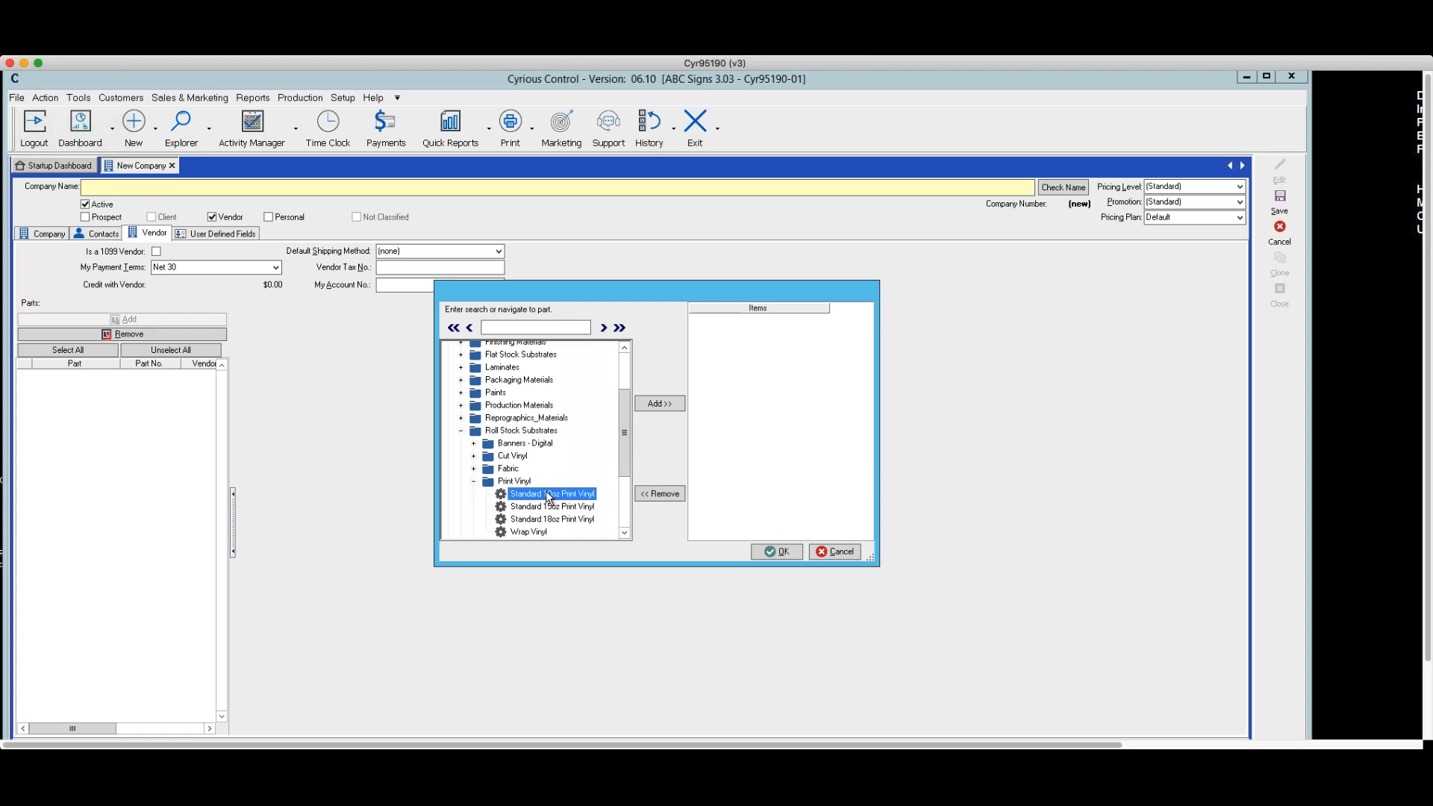
left_click(670, 403)
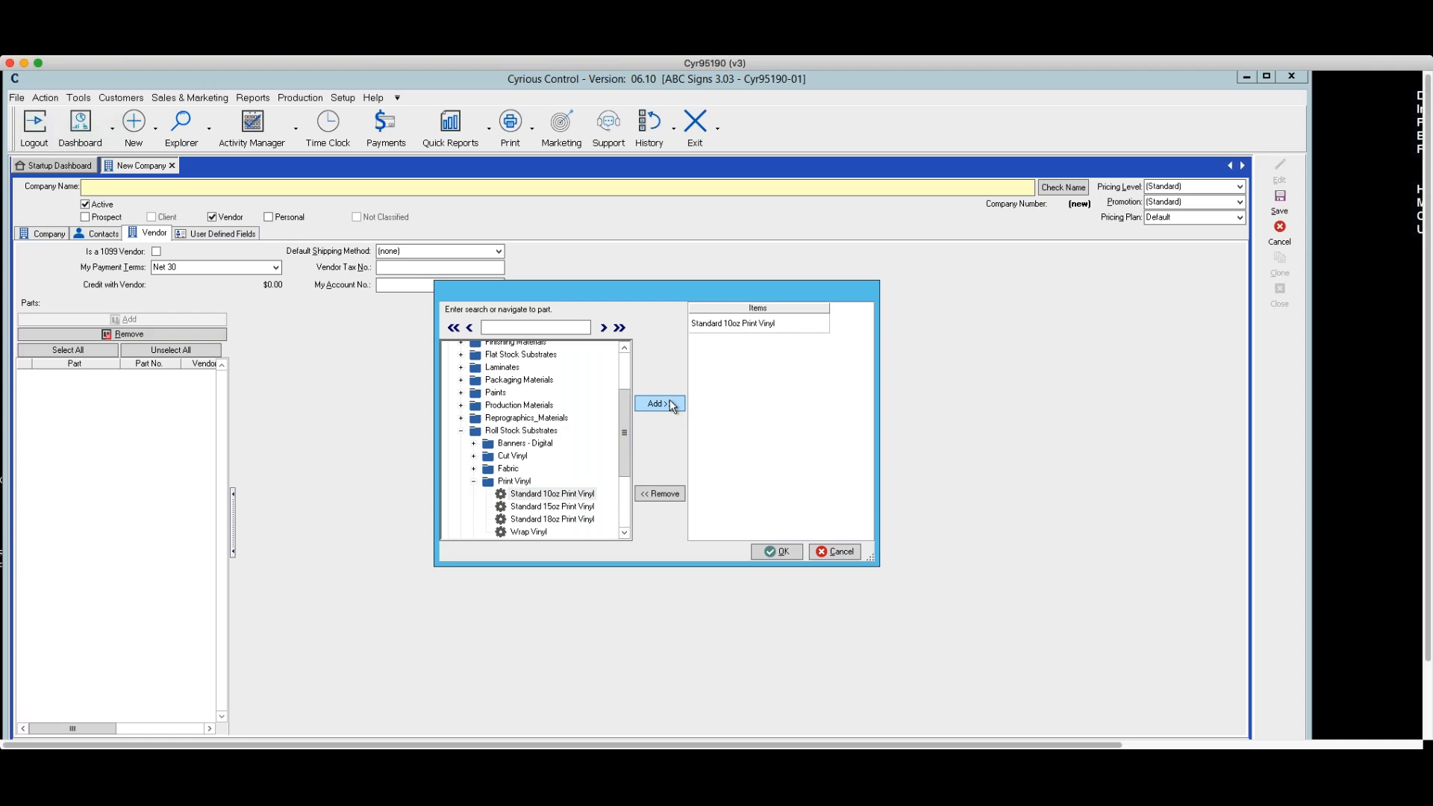
Add Avery 2mil 15 in. from the Cut Vinyl category to the new vendor's part selection.
left_click(475, 456)
left_click(519, 470)
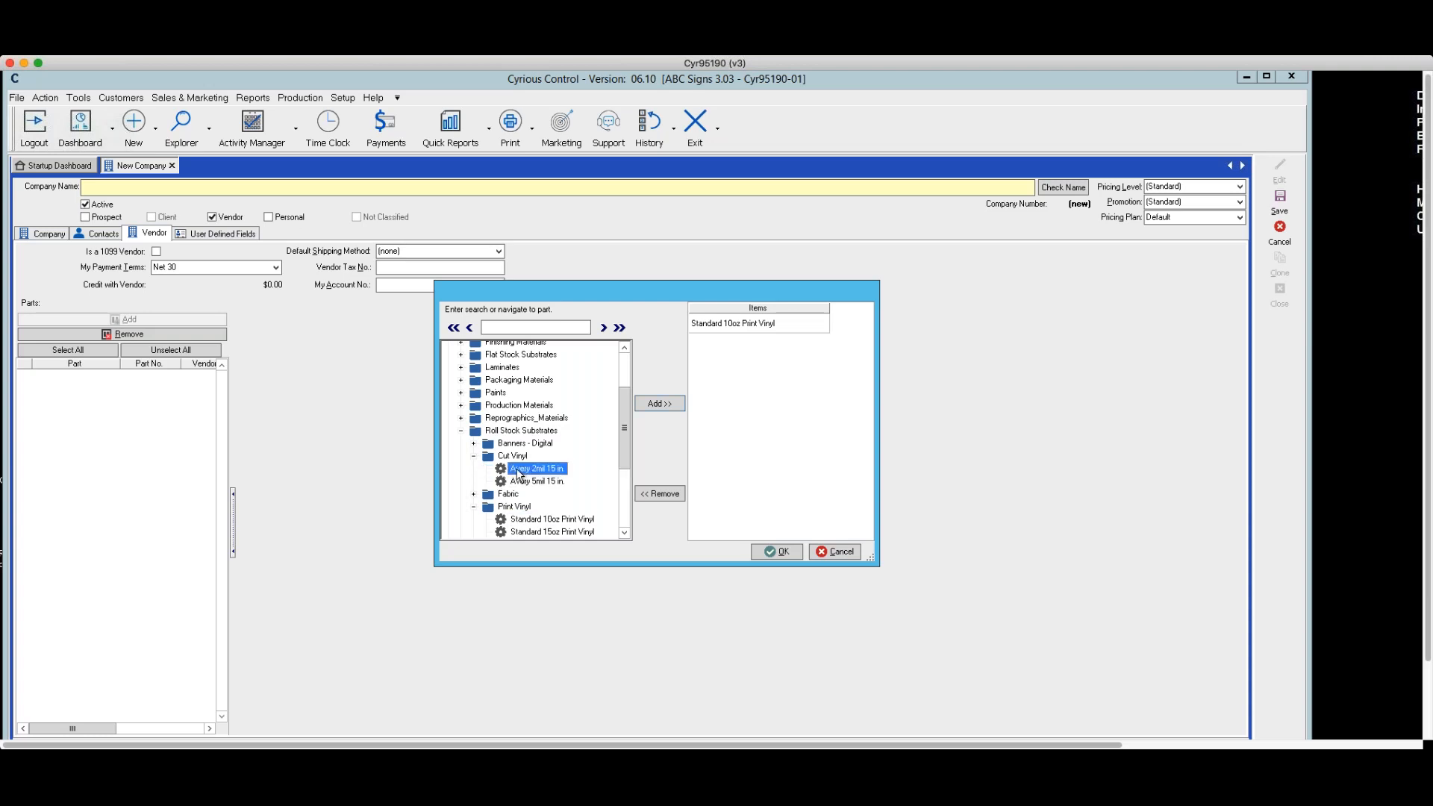
left_click(659, 404)
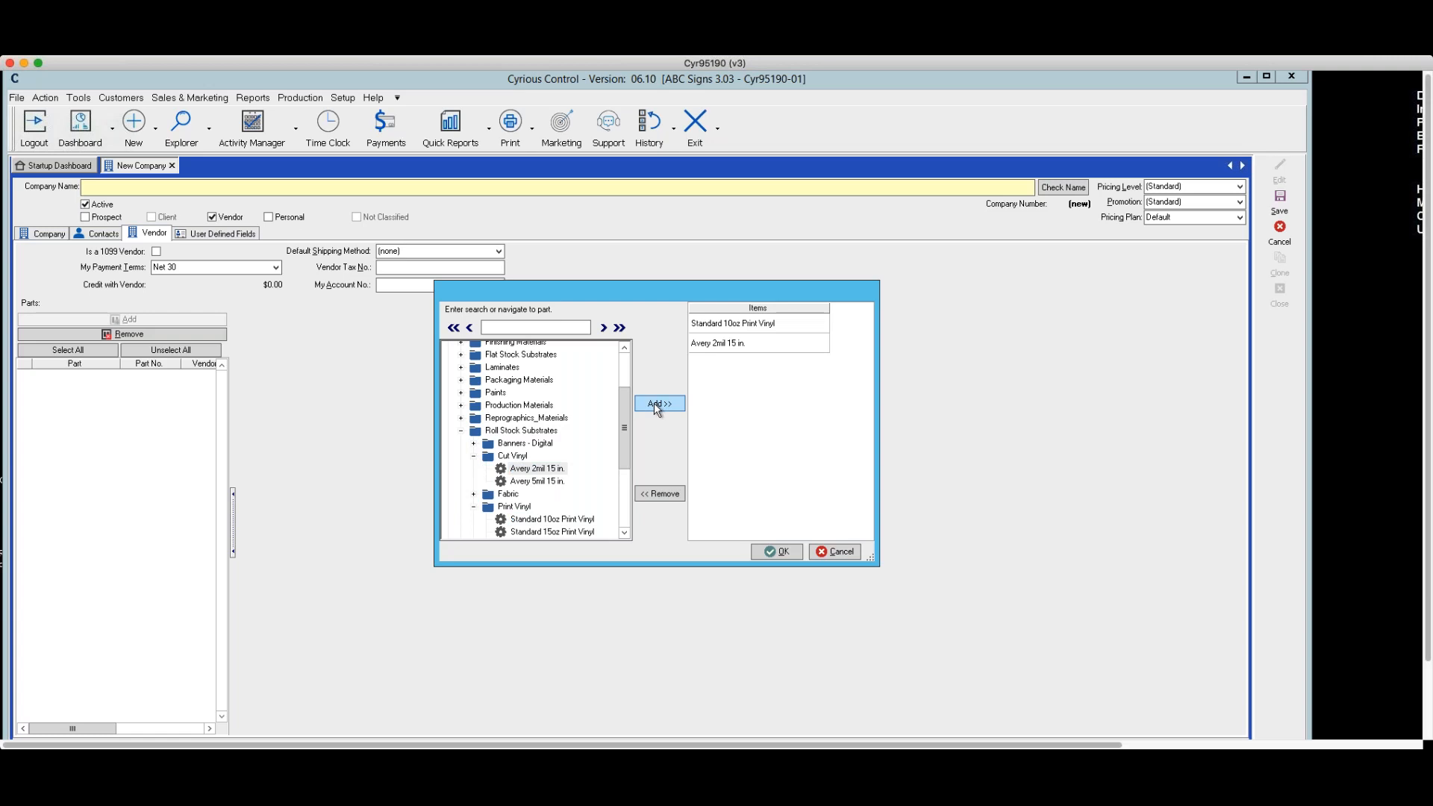
Add Foam-Core White 3/16 48x96 from Flat Stock Substrates, Foam Board, and accept the part selection for the new vendor.
left_click(461, 431)
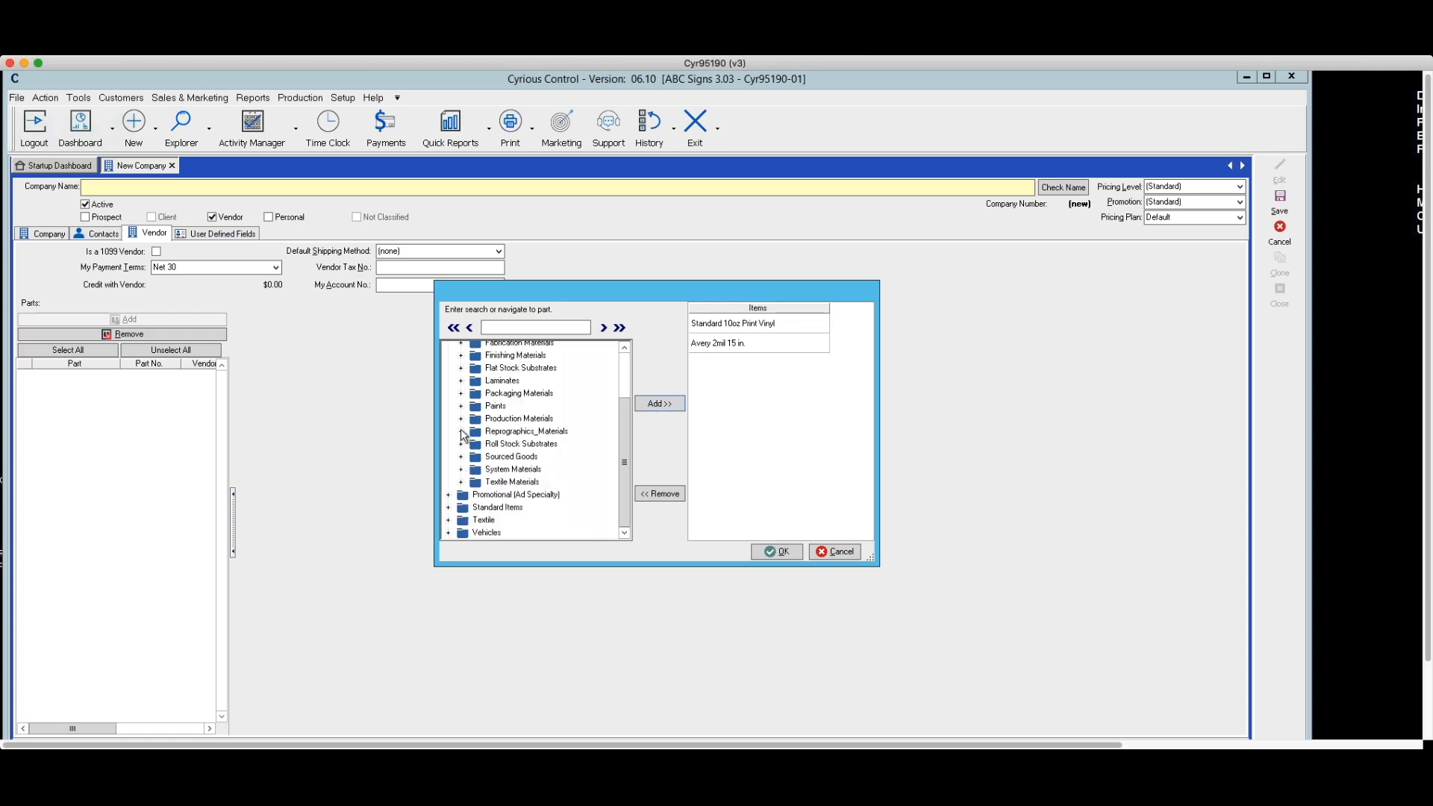
left_click(460, 370)
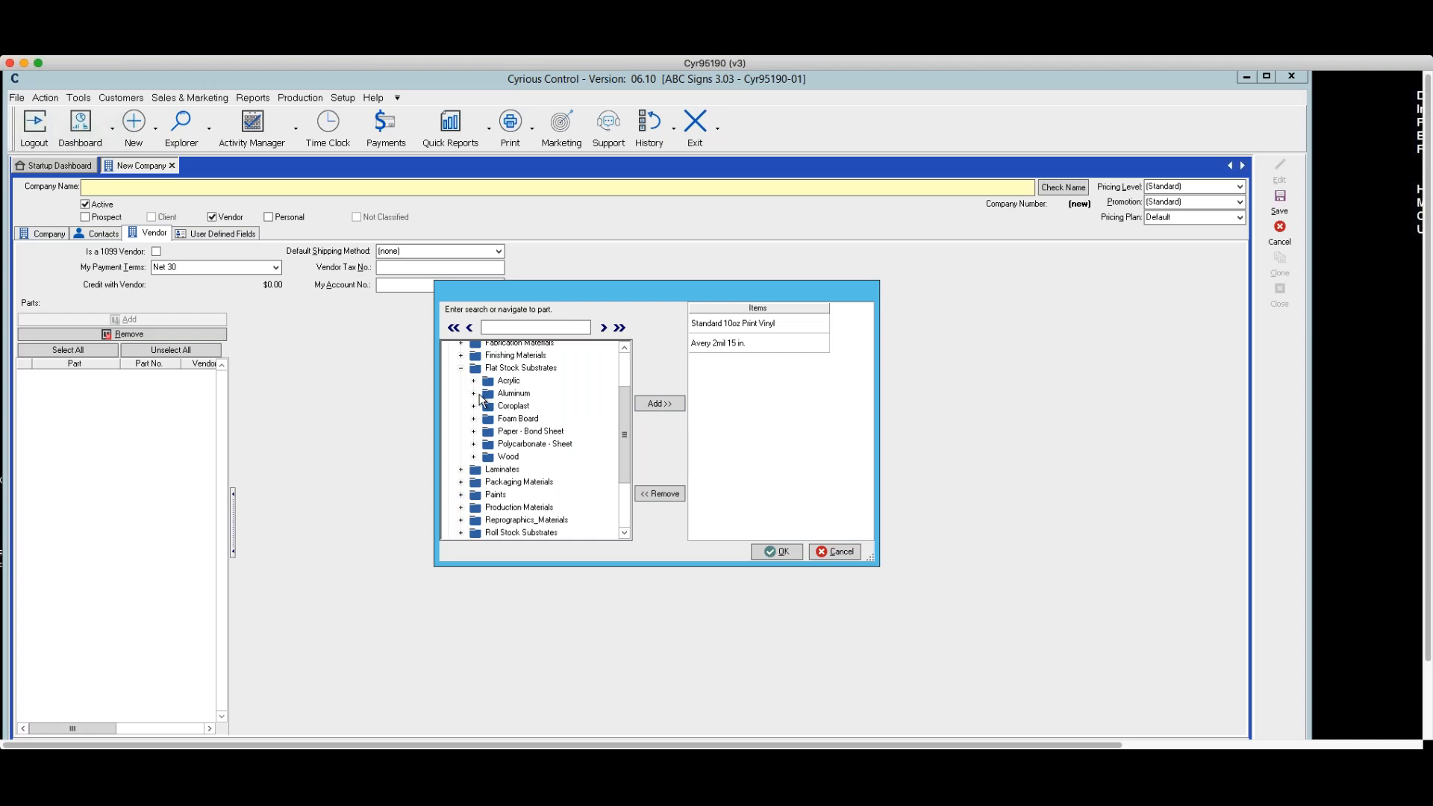
left_click(473, 394)
left_click(473, 394)
left_click(474, 419)
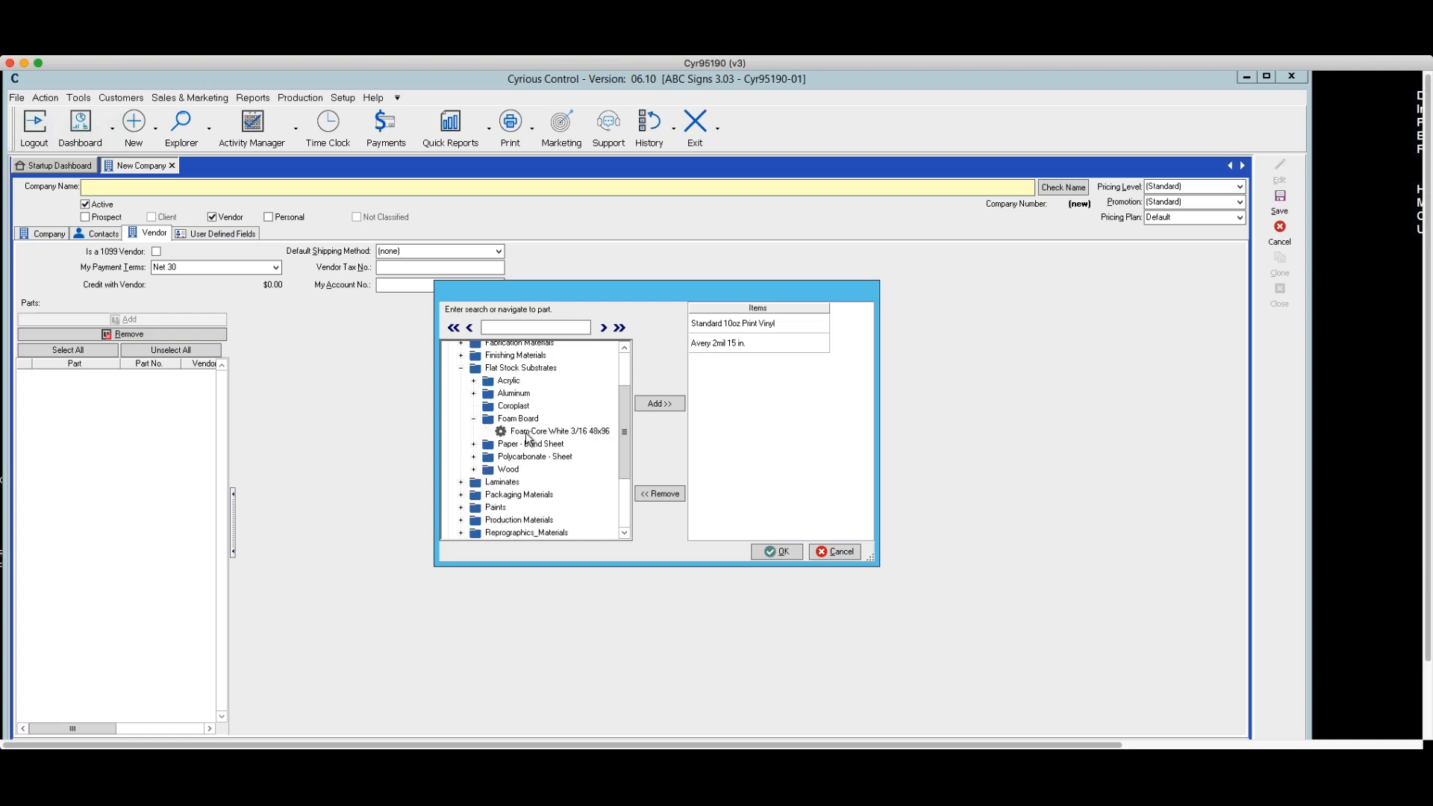
left_click(529, 433)
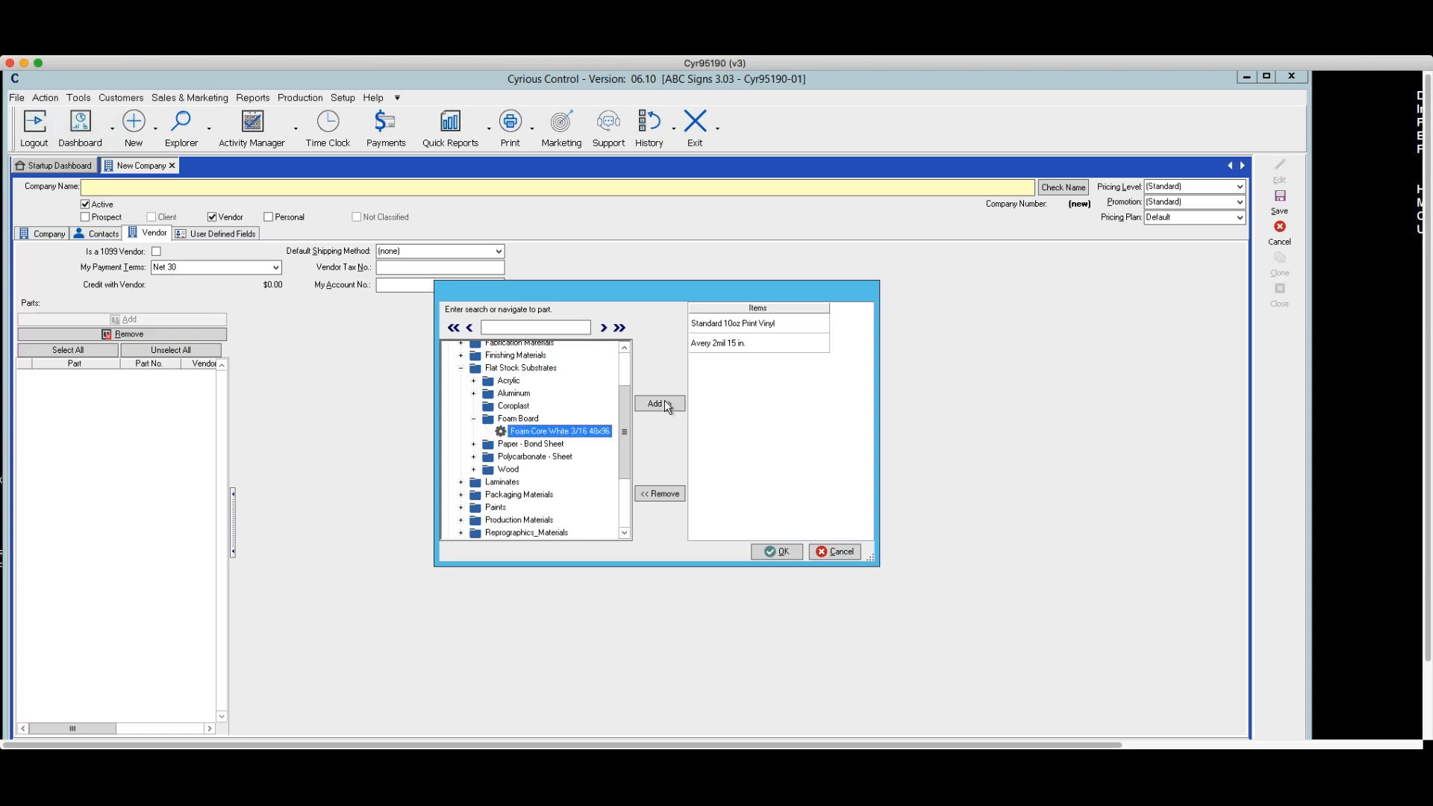
left_click(665, 405)
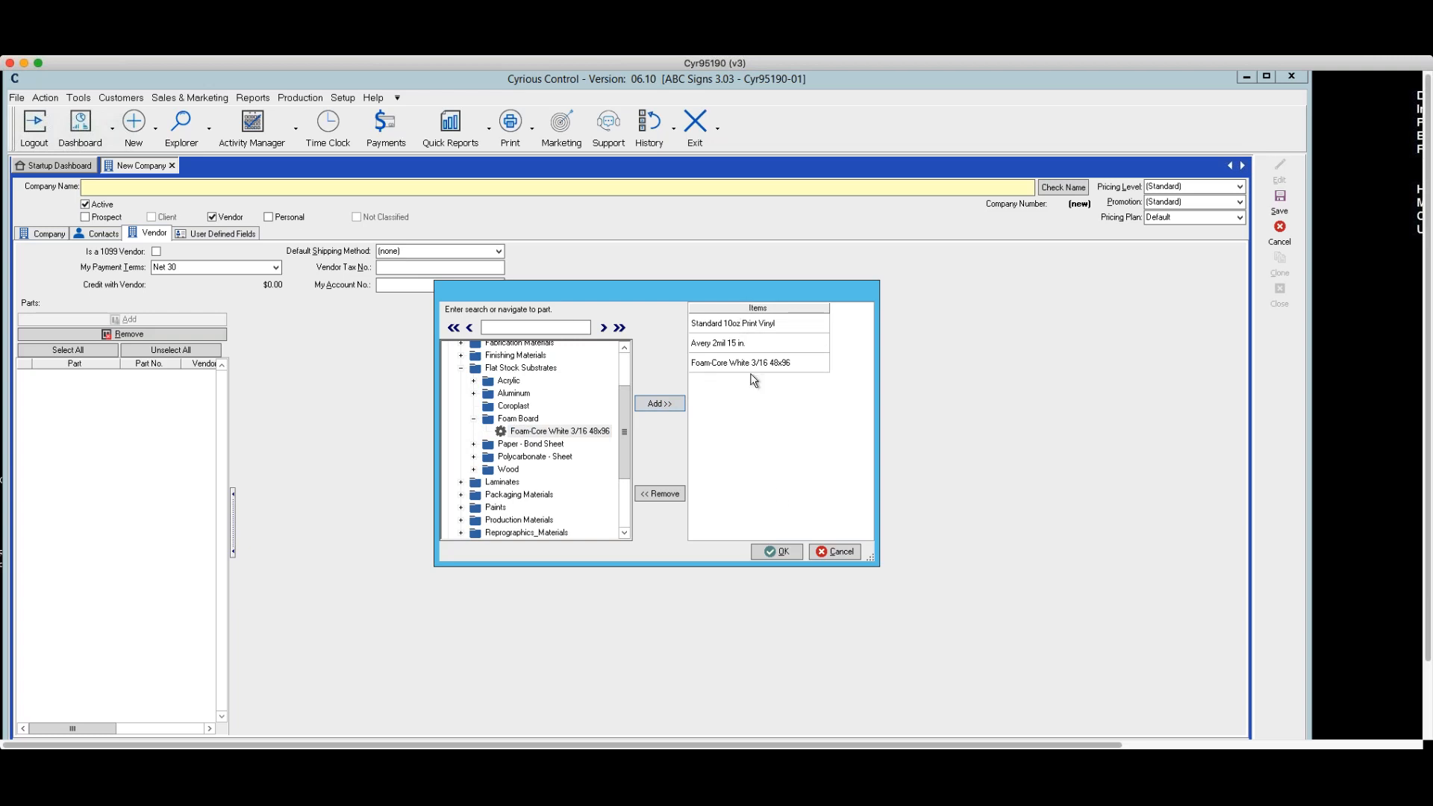
left_click(773, 550)
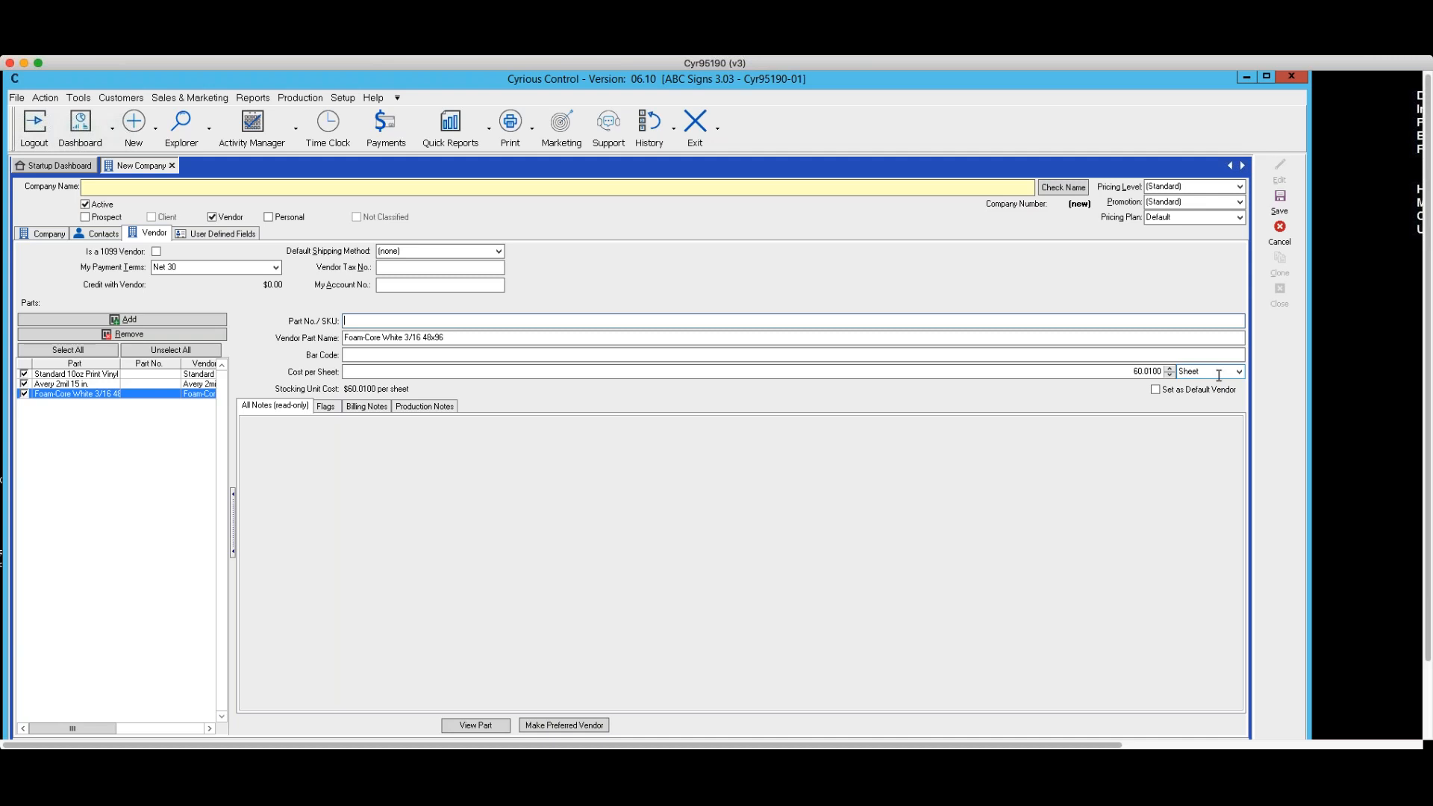
Review the vendor cost and purchasing unit of the foam-core, print vinyl and Avery parts.
left_click(1127, 371)
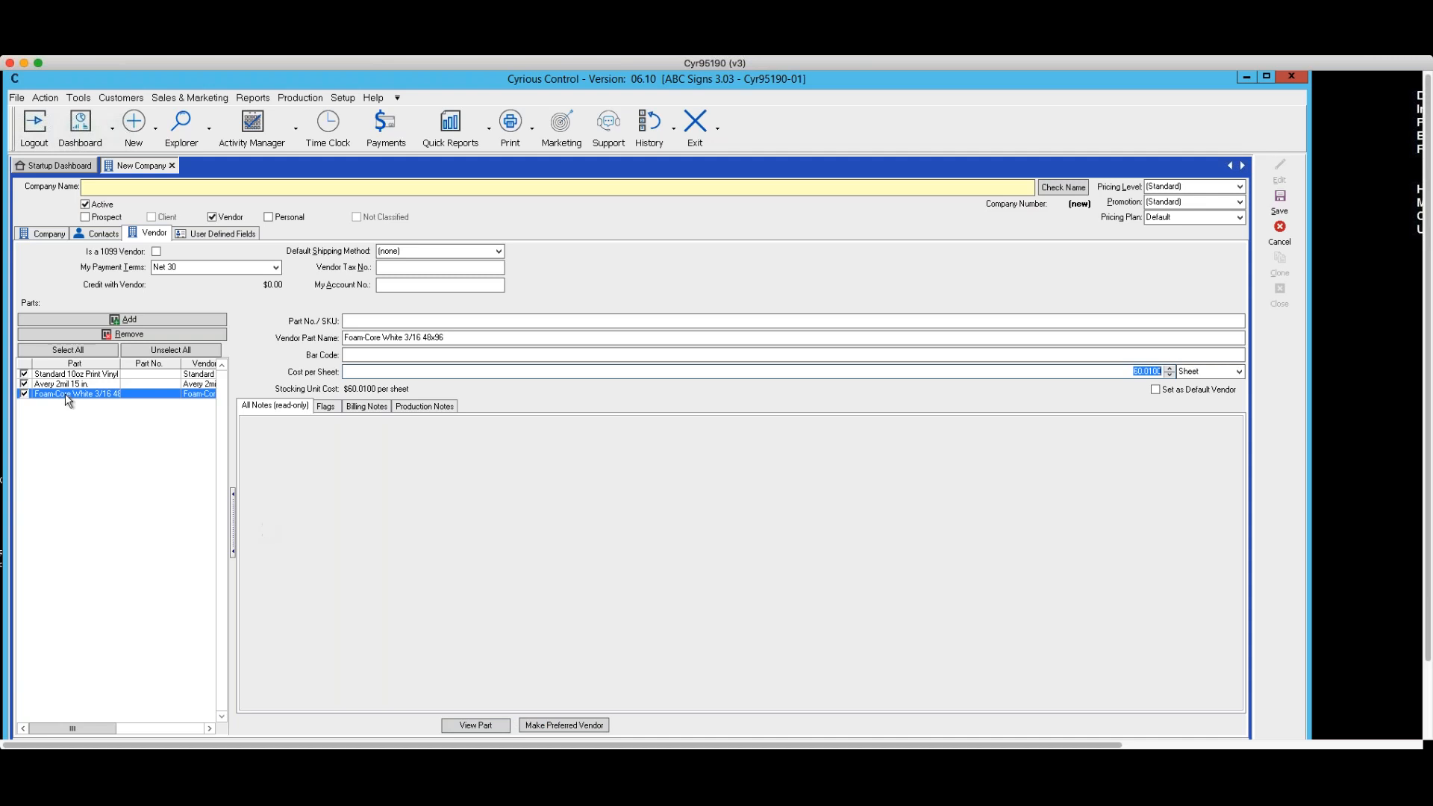
left_click(66, 375)
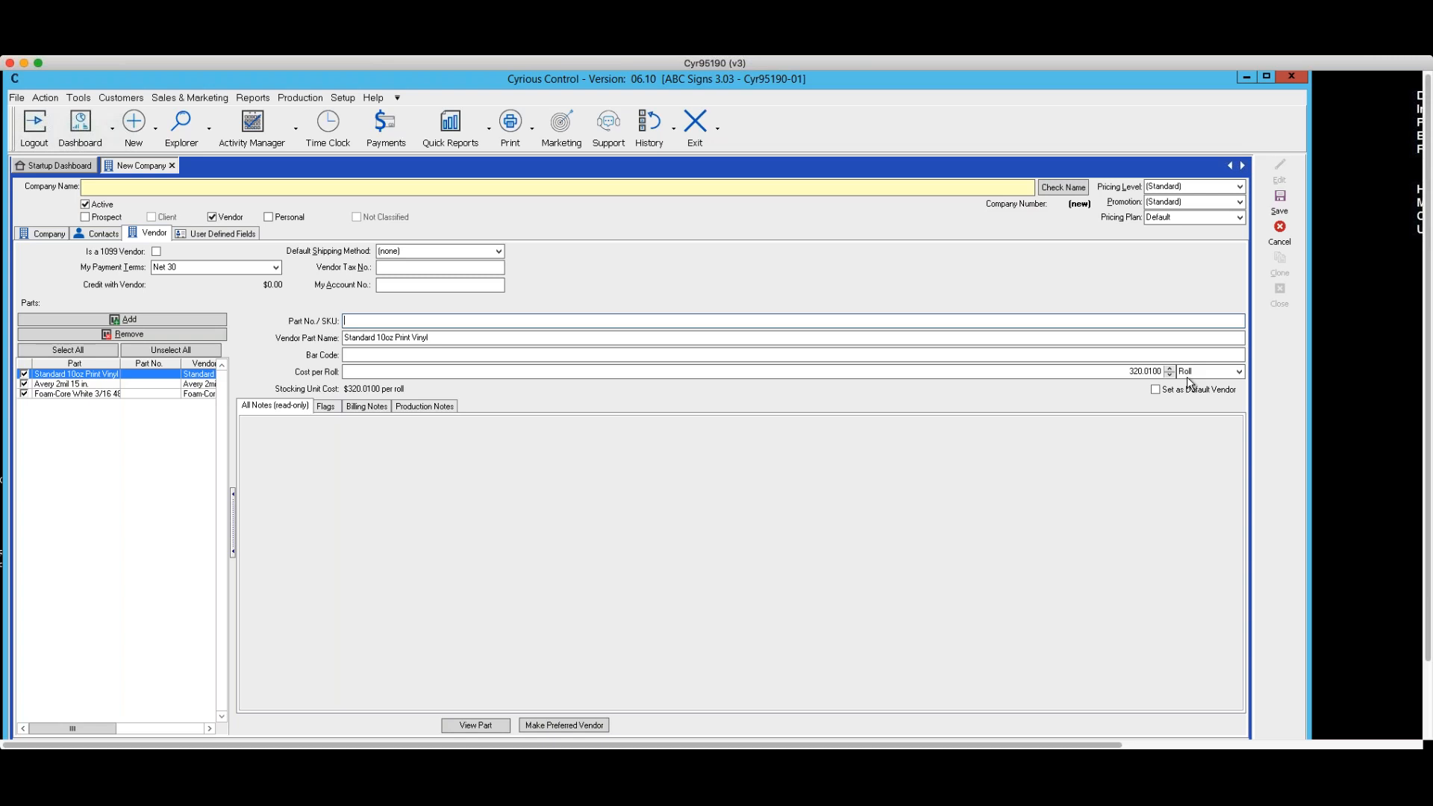
left_click(75, 386)
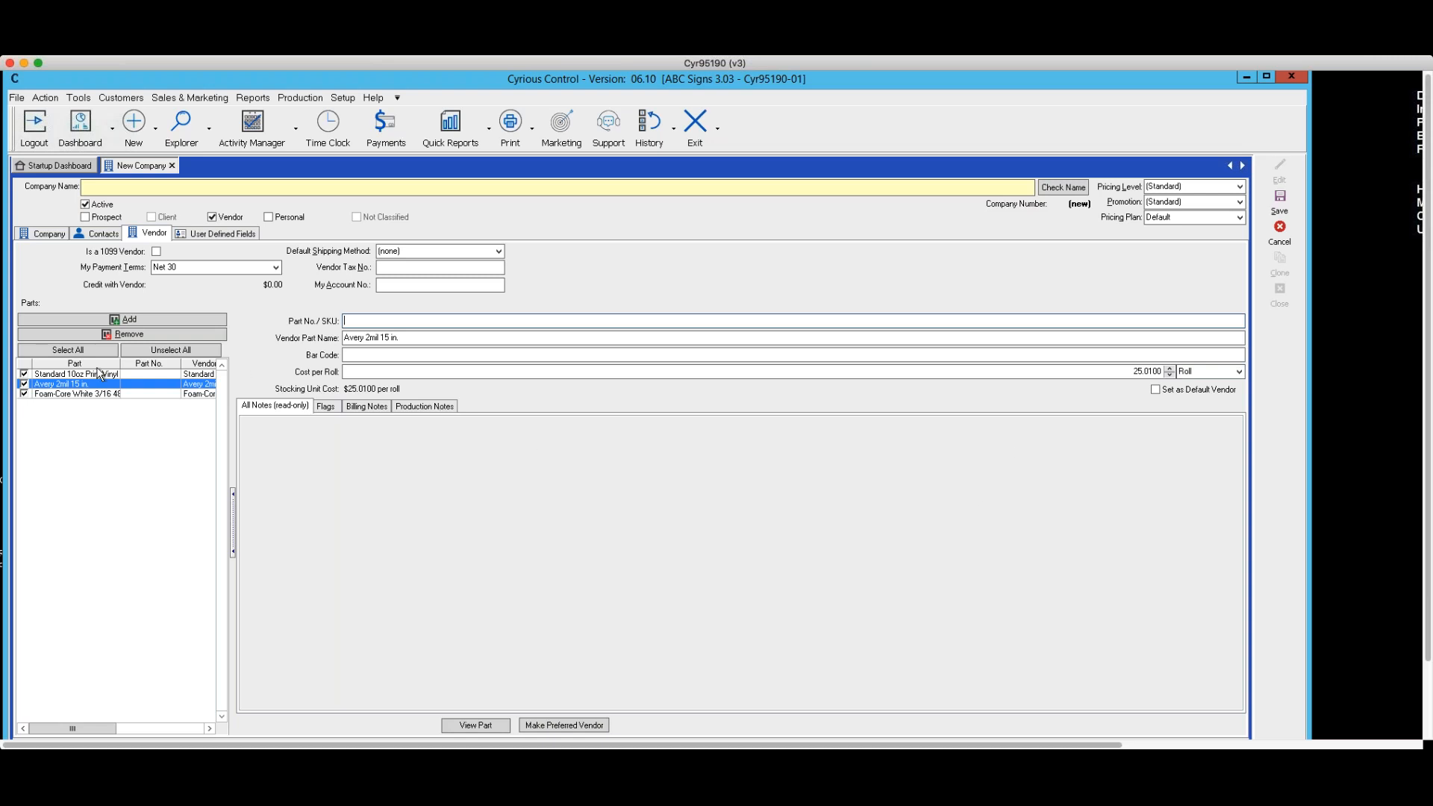
left_click(97, 374)
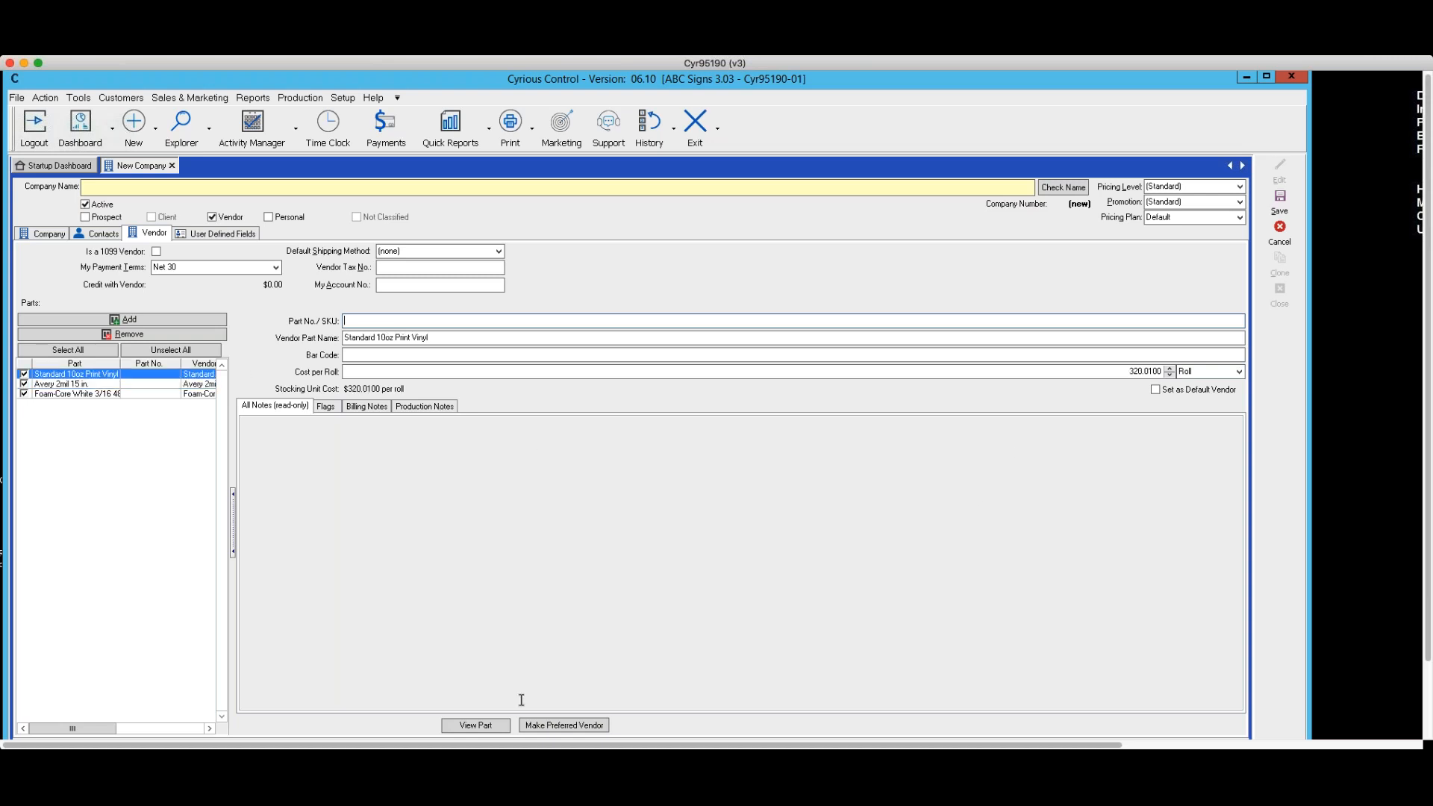
View the Standard 10oz Print Vinyl part record, close it, and cancel the new vendor without saving.
left_click(470, 728)
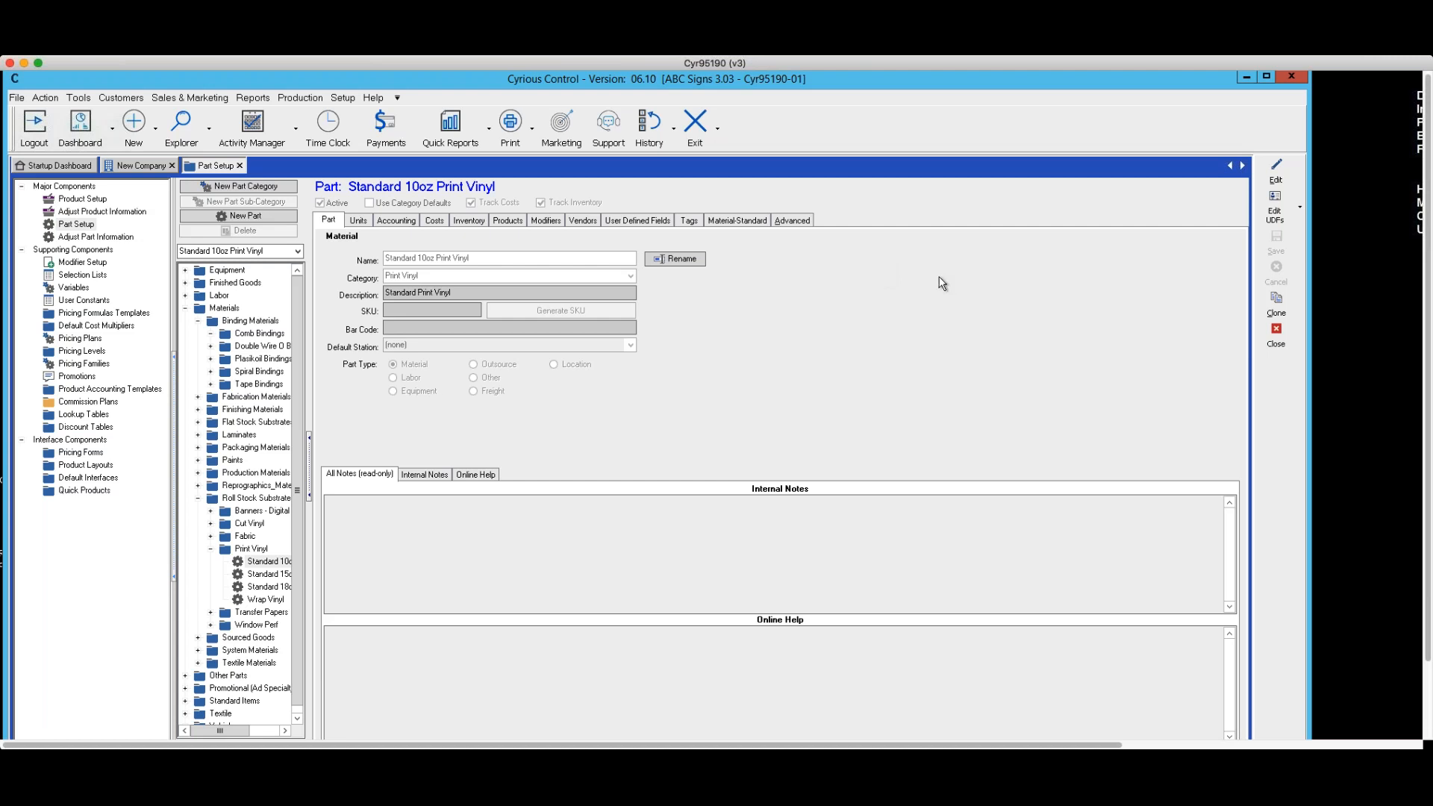
left_click(1276, 333)
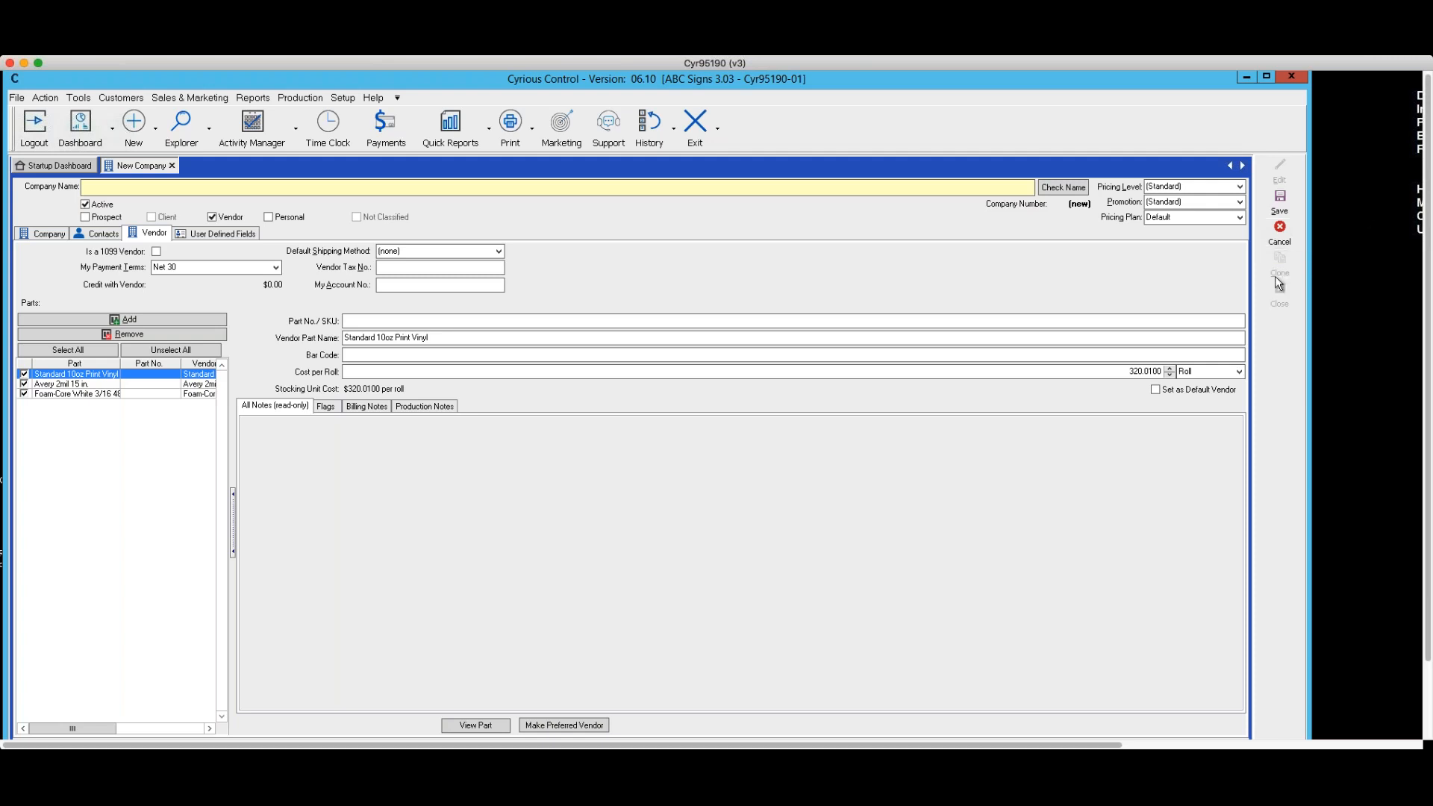
left_click(1278, 234)
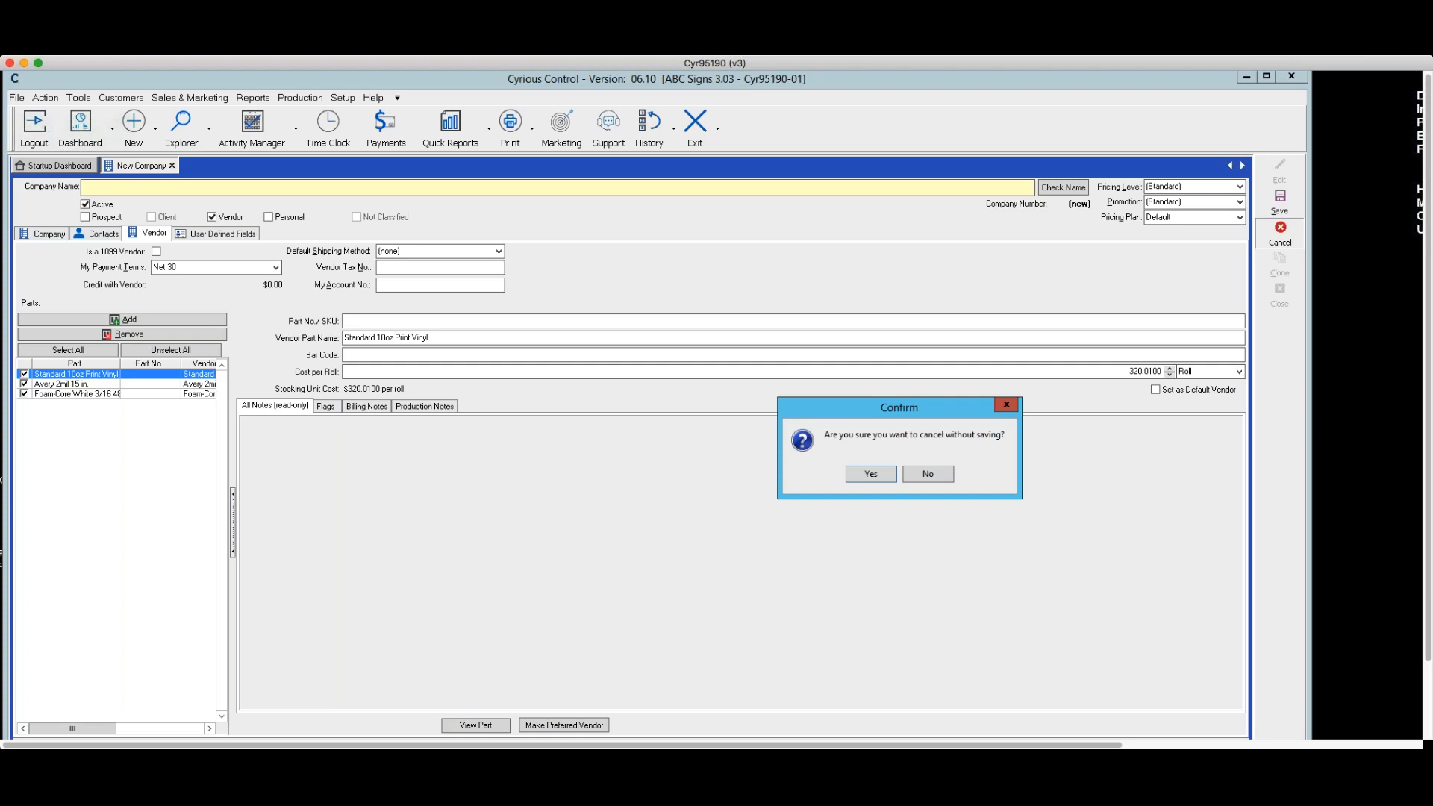
left_click(869, 476)
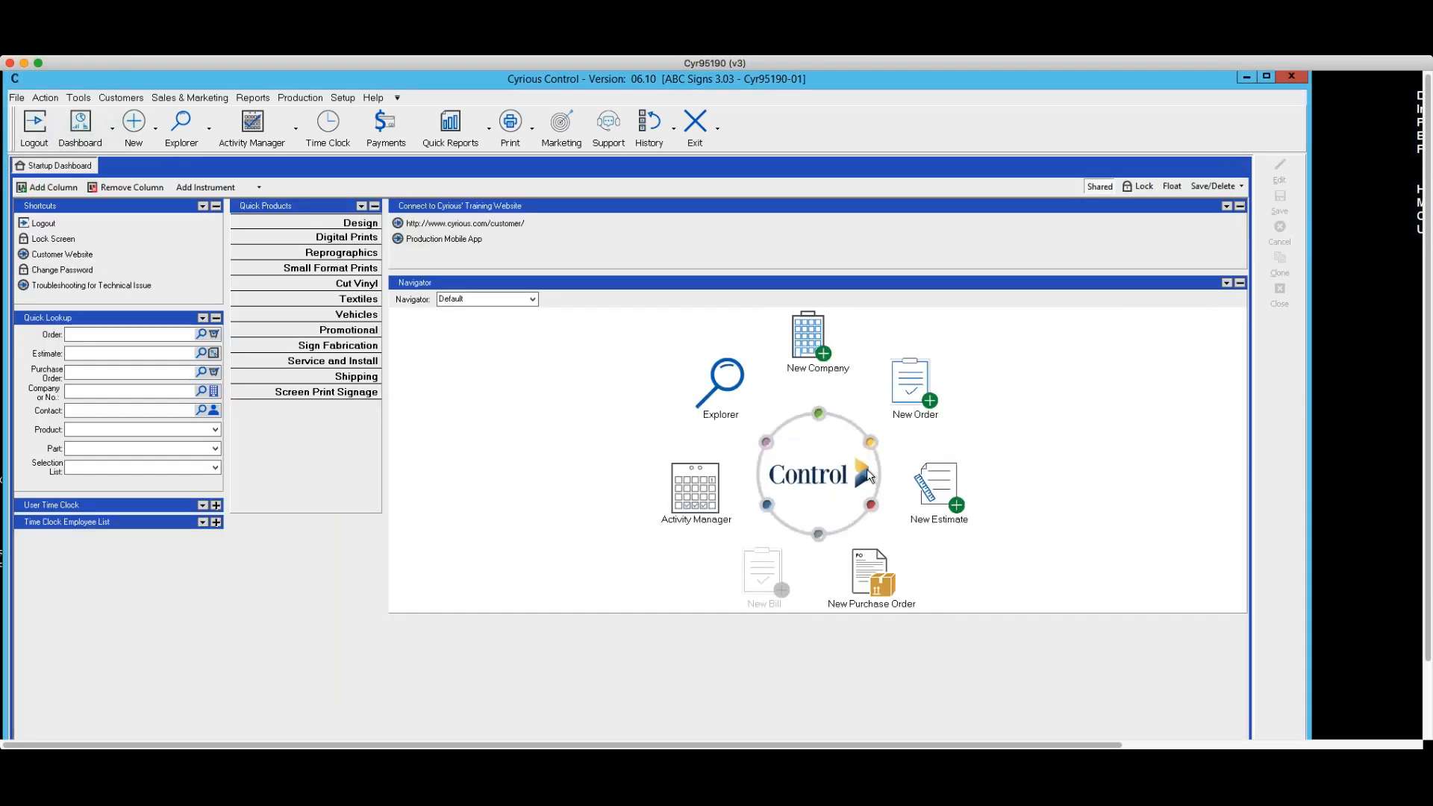
Start a new purchase order, show its part category tree and check the Initial Status on Save options.
left_click(157, 133)
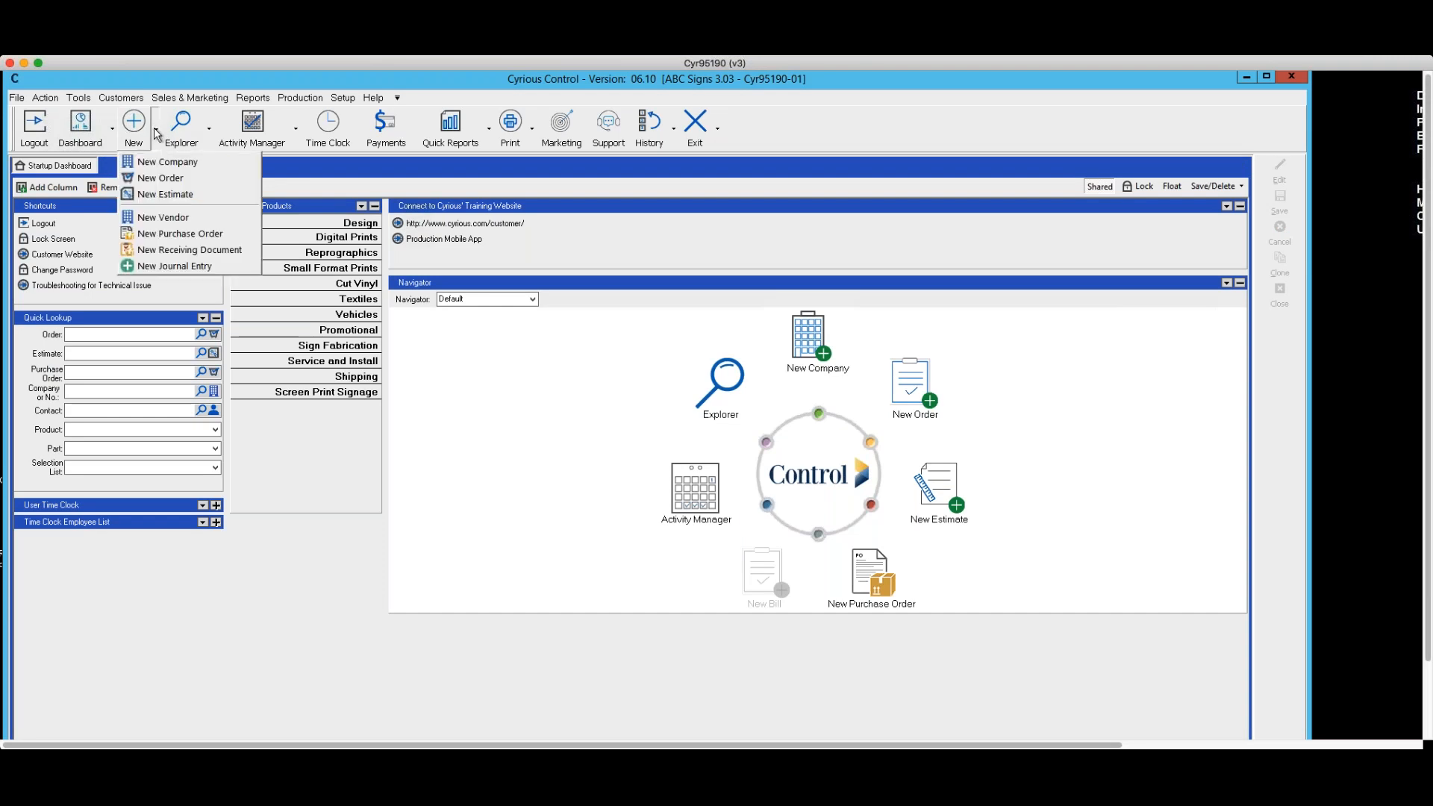
left_click(163, 234)
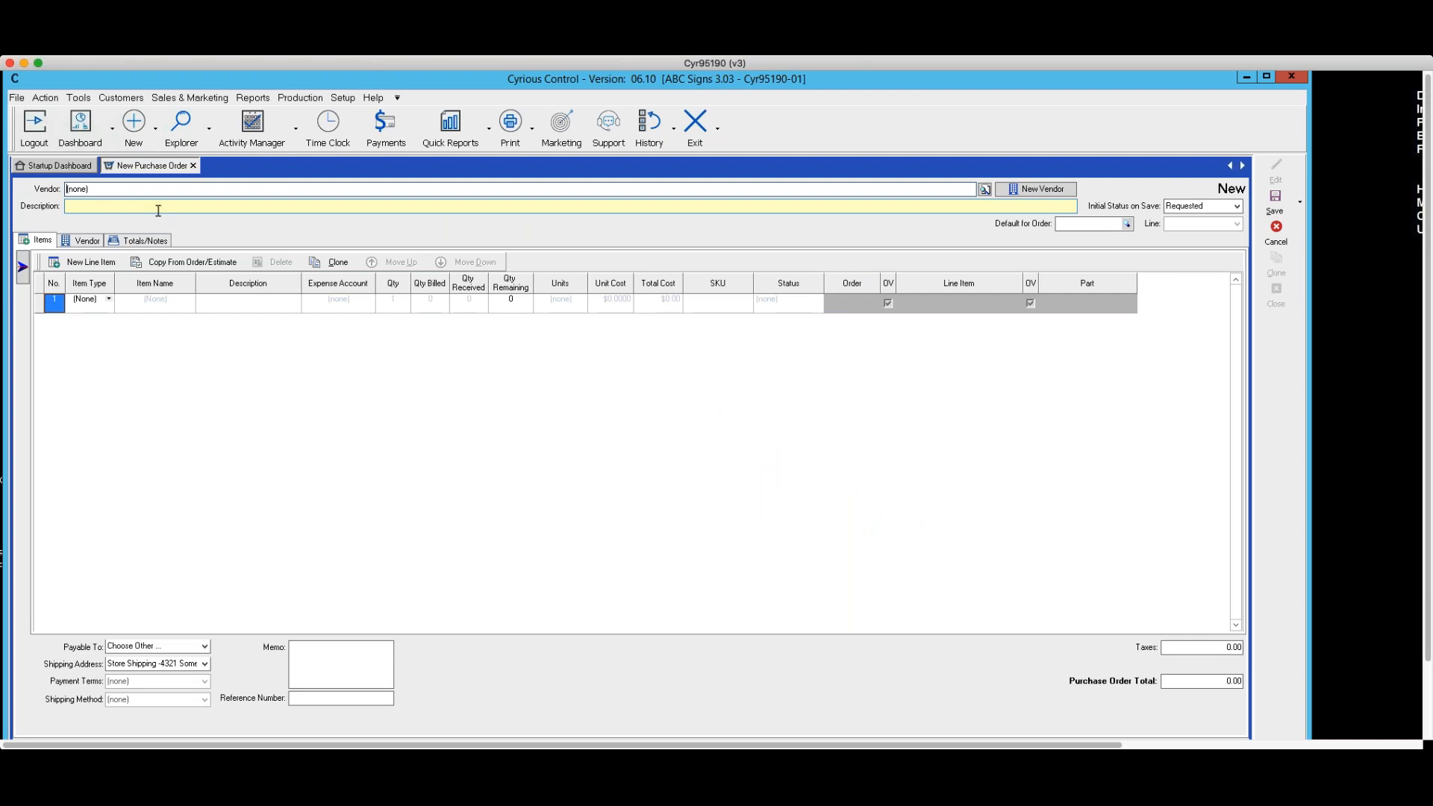
left_click(23, 267)
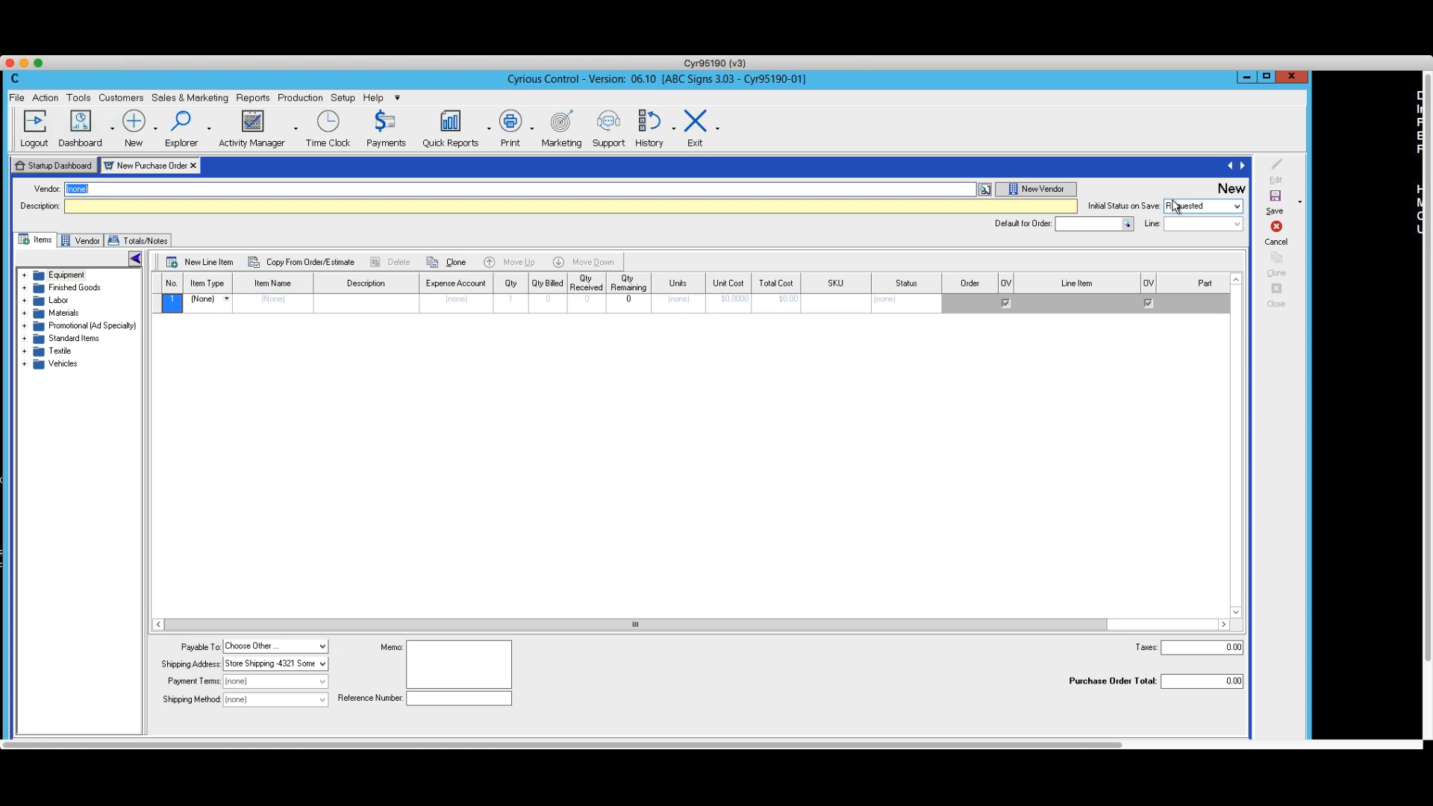
left_click(1241, 212)
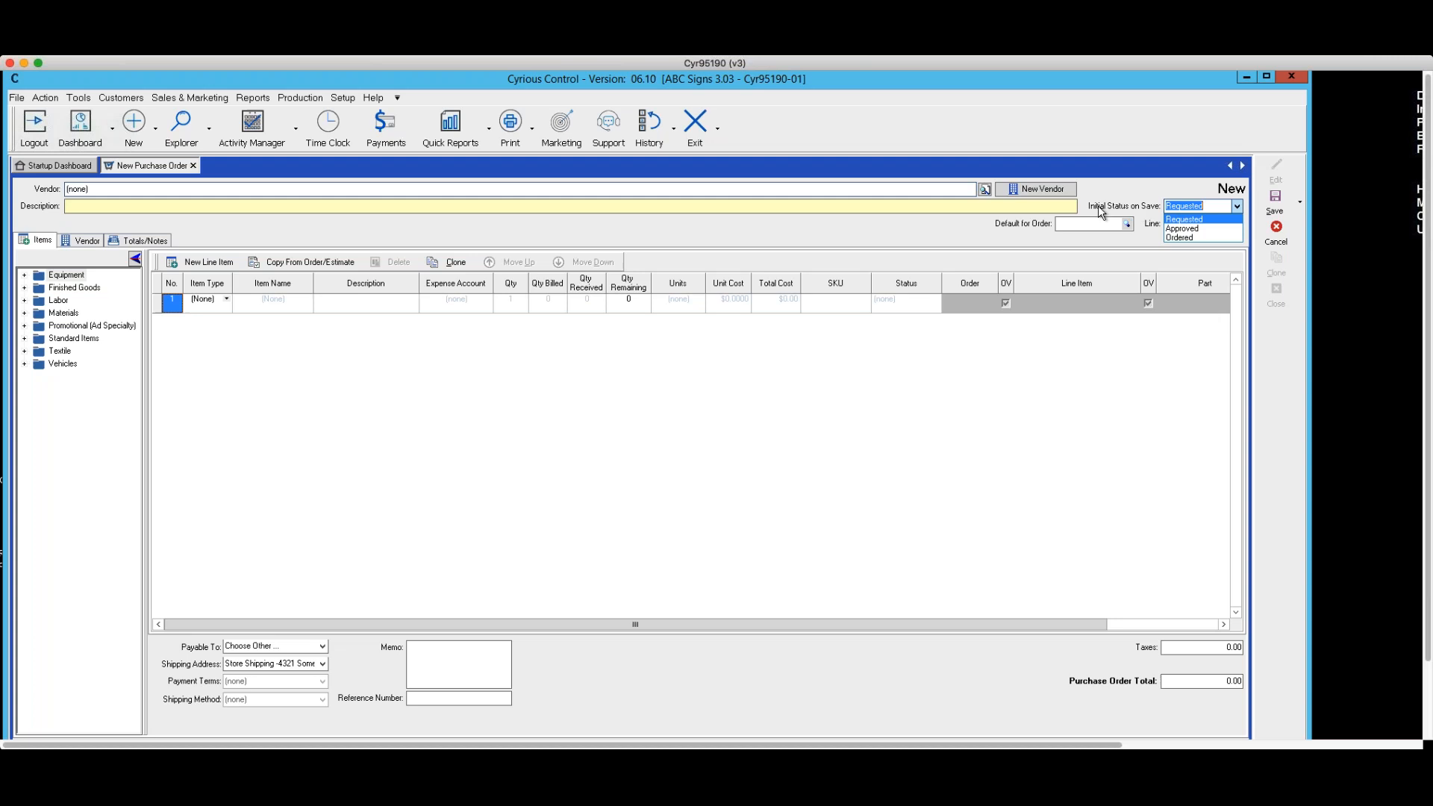
left_click(1083, 371)
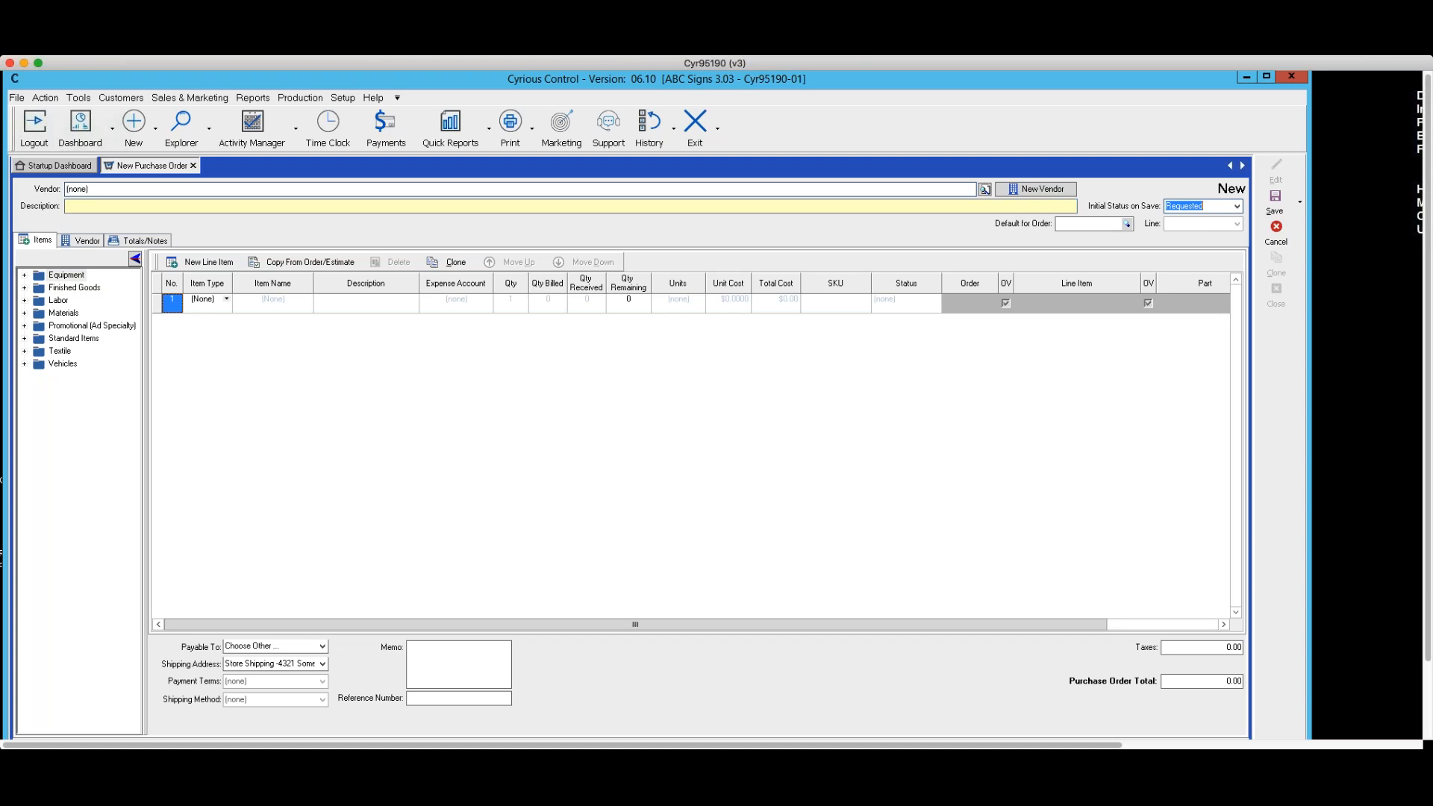
Hide and reshow the purchase order's part tree, expand Materials, and select the Order cell of the first line.
left_click(136, 259)
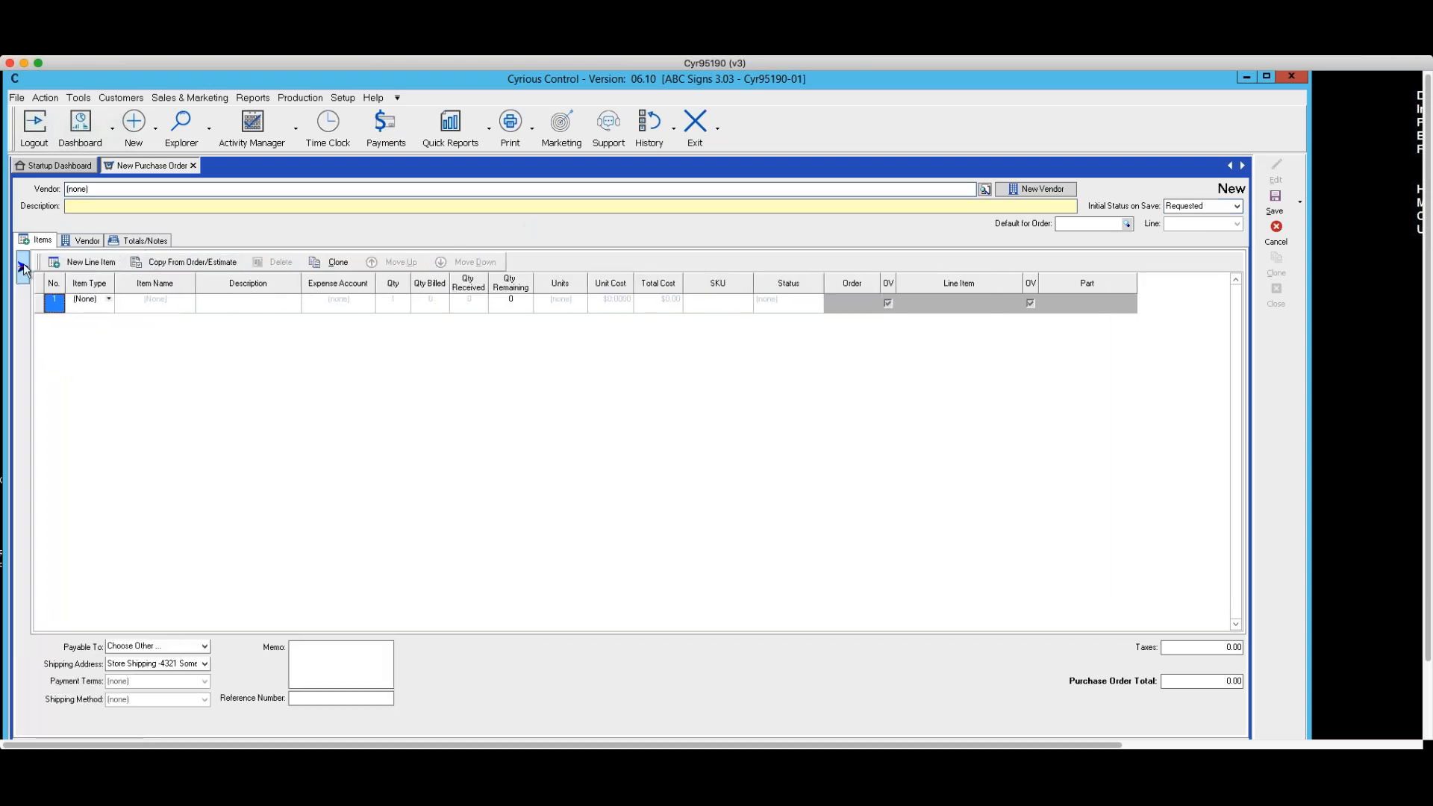
left_click(23, 266)
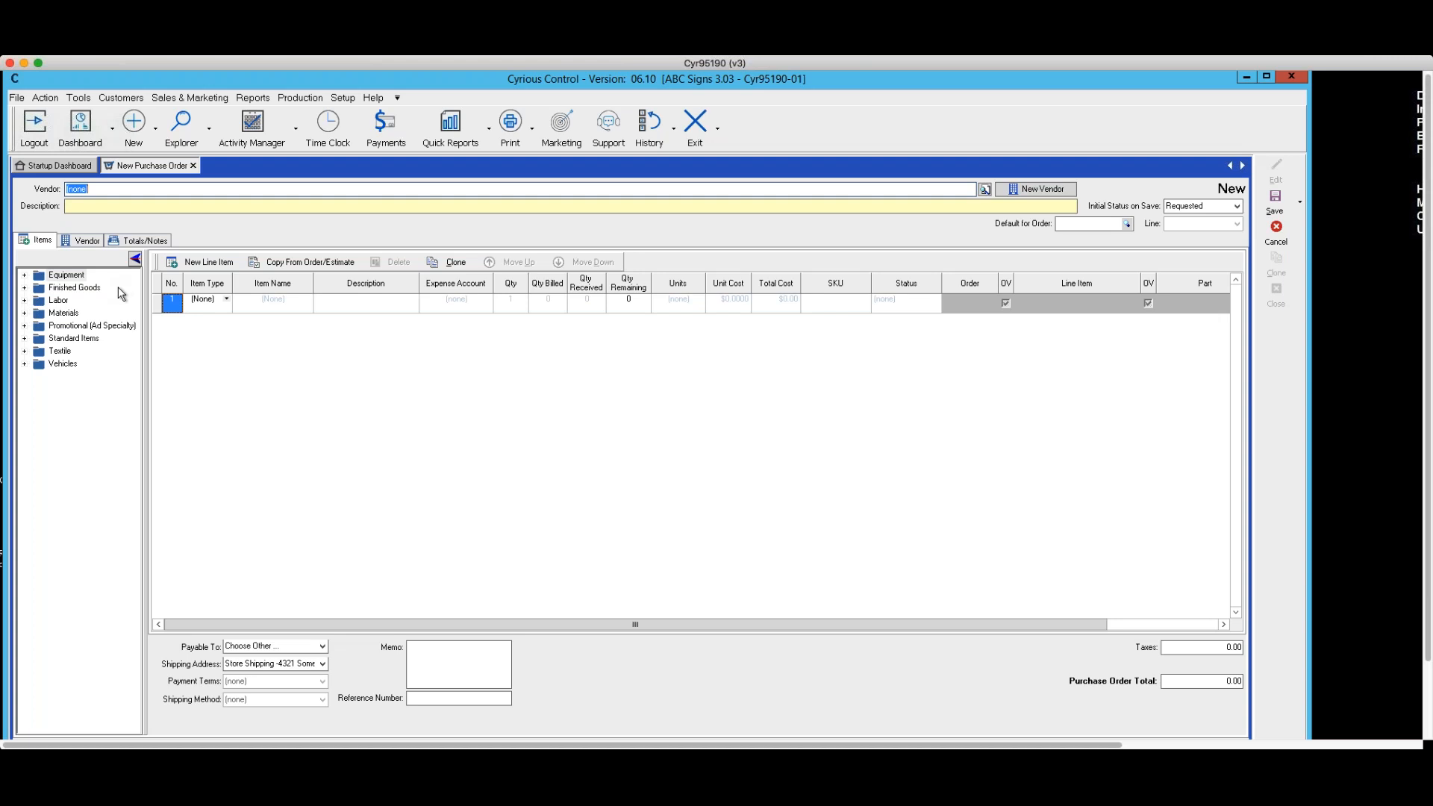
left_click(25, 313)
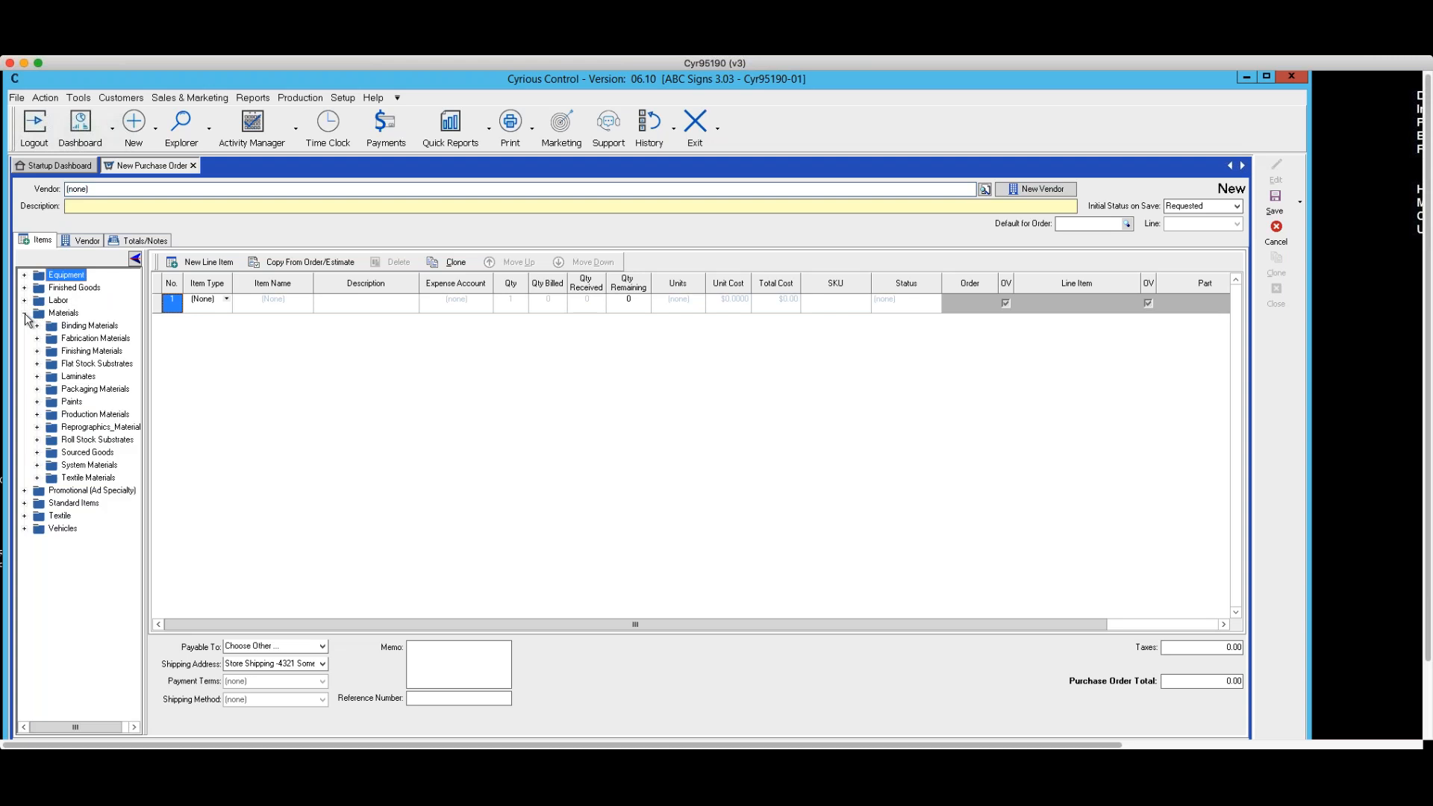
left_click(198, 380)
left_click(982, 278)
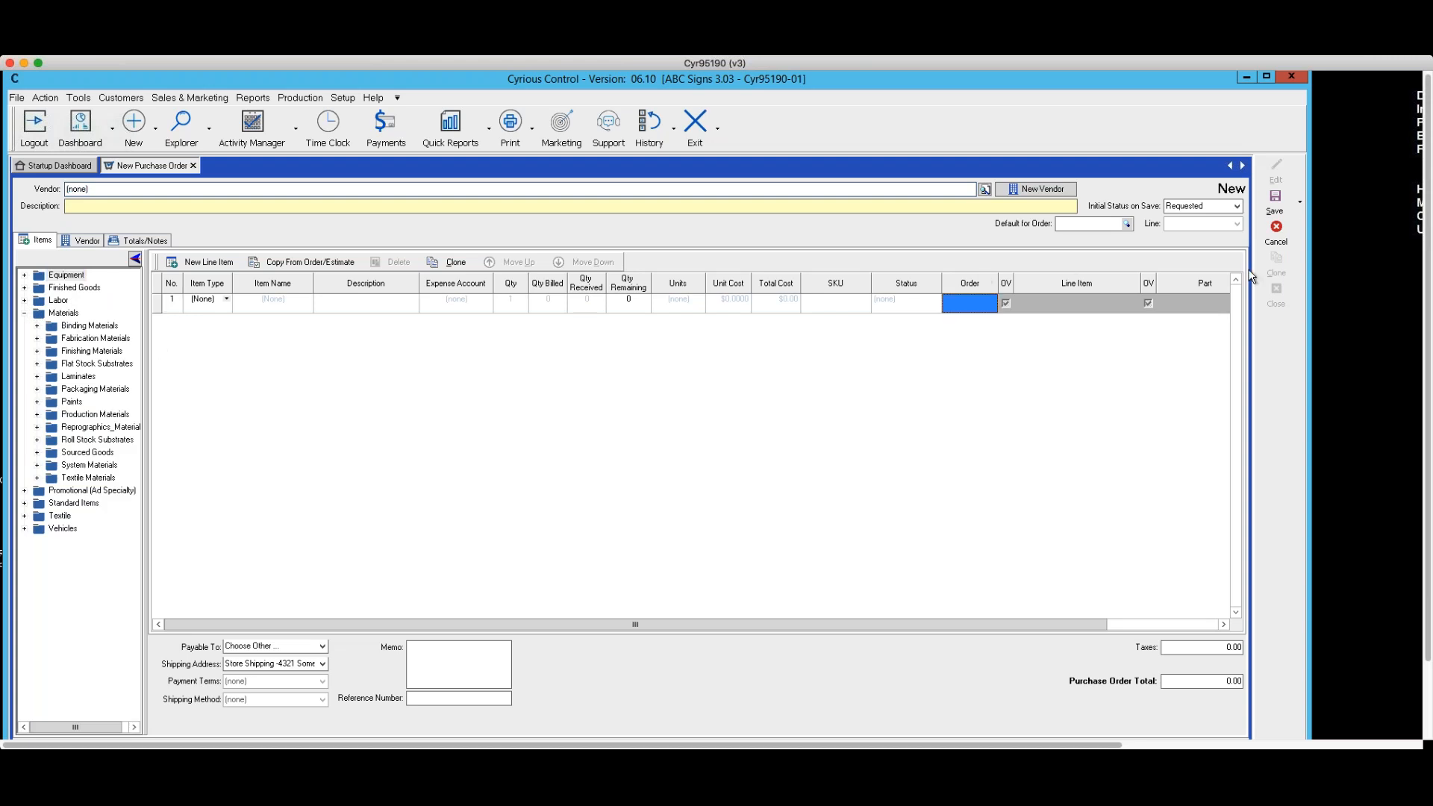
Cancel the new purchase order without saving it.
left_click(1264, 237)
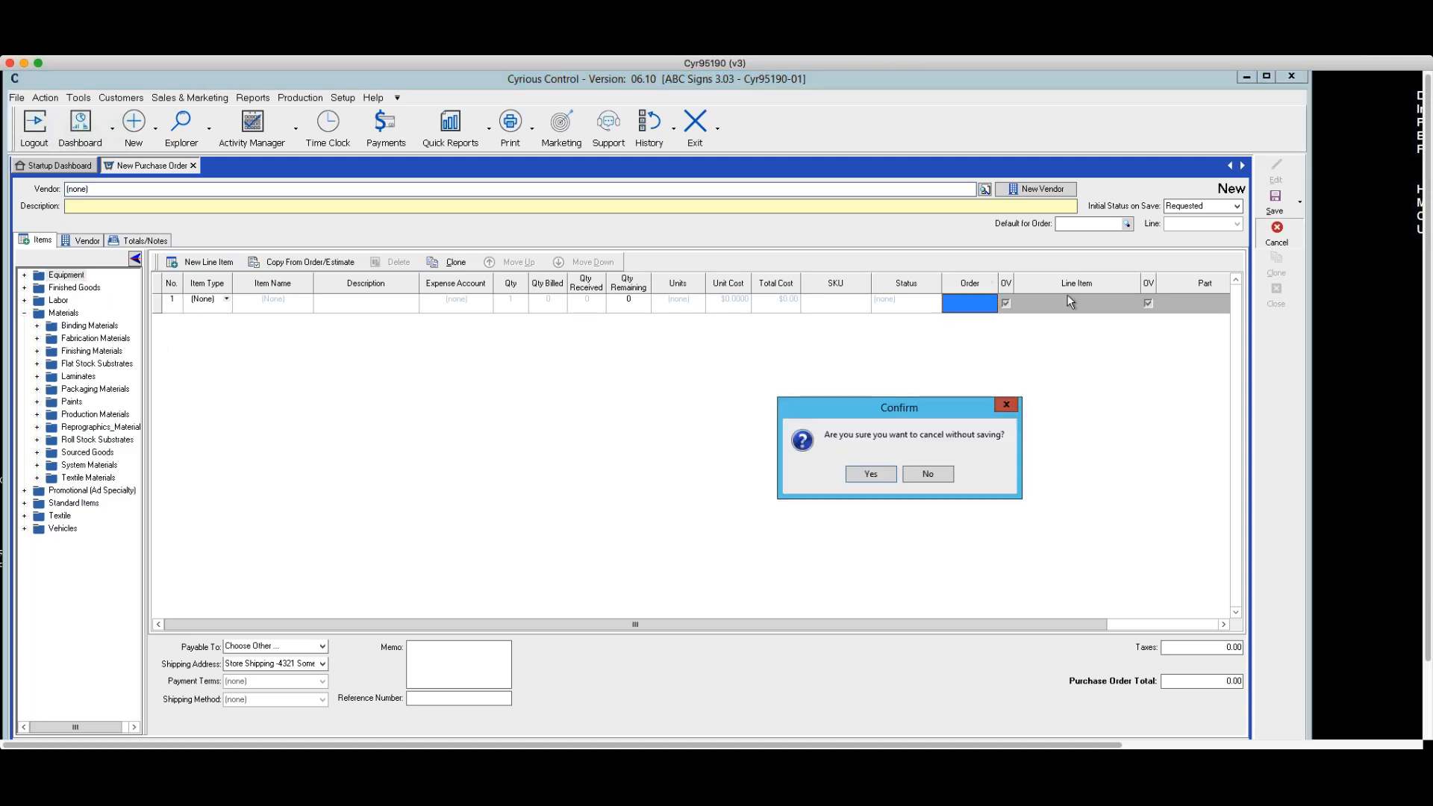
left_click(878, 478)
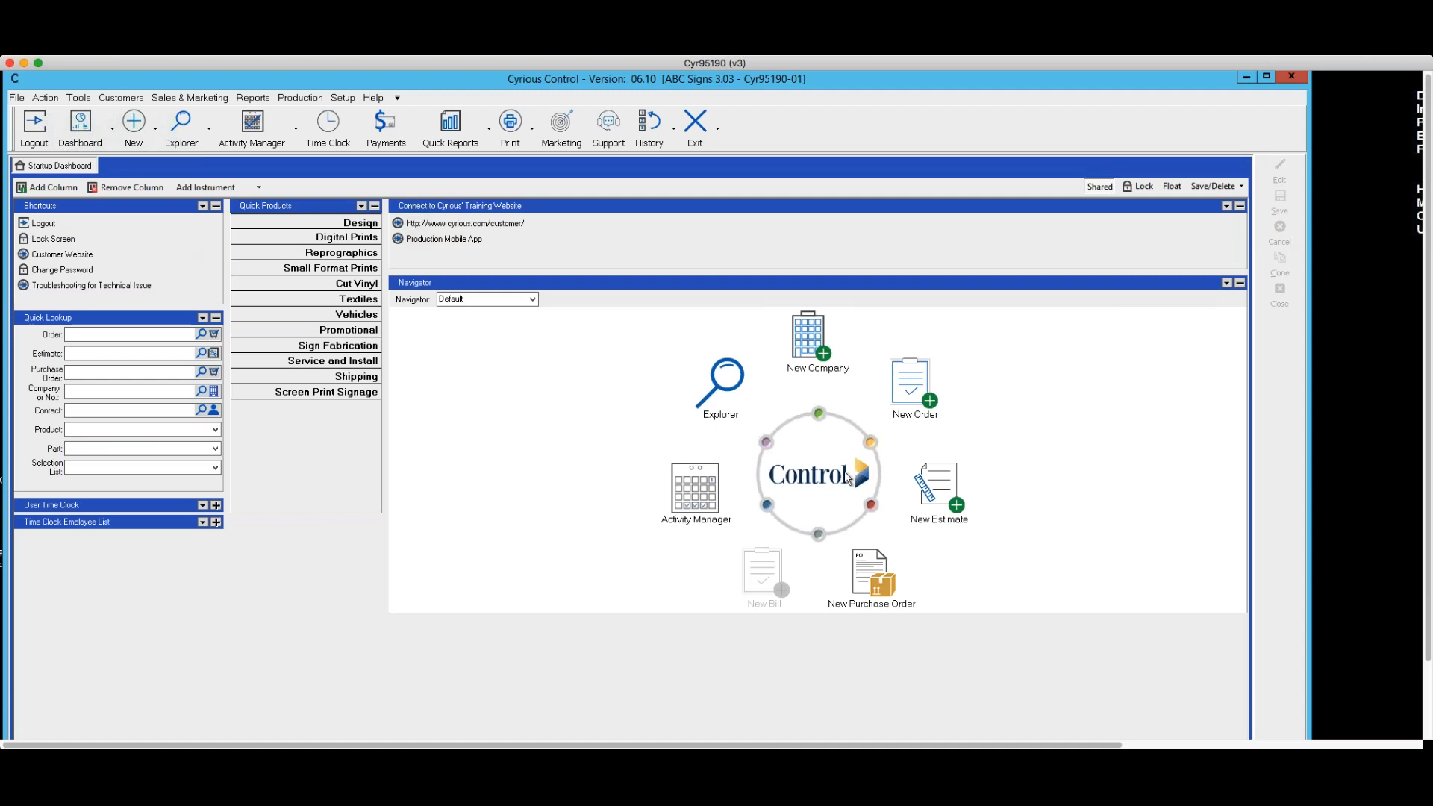
Start another purchase order, view its part tree and vendor details, and cancel it without saving.
left_click(156, 129)
left_click(164, 235)
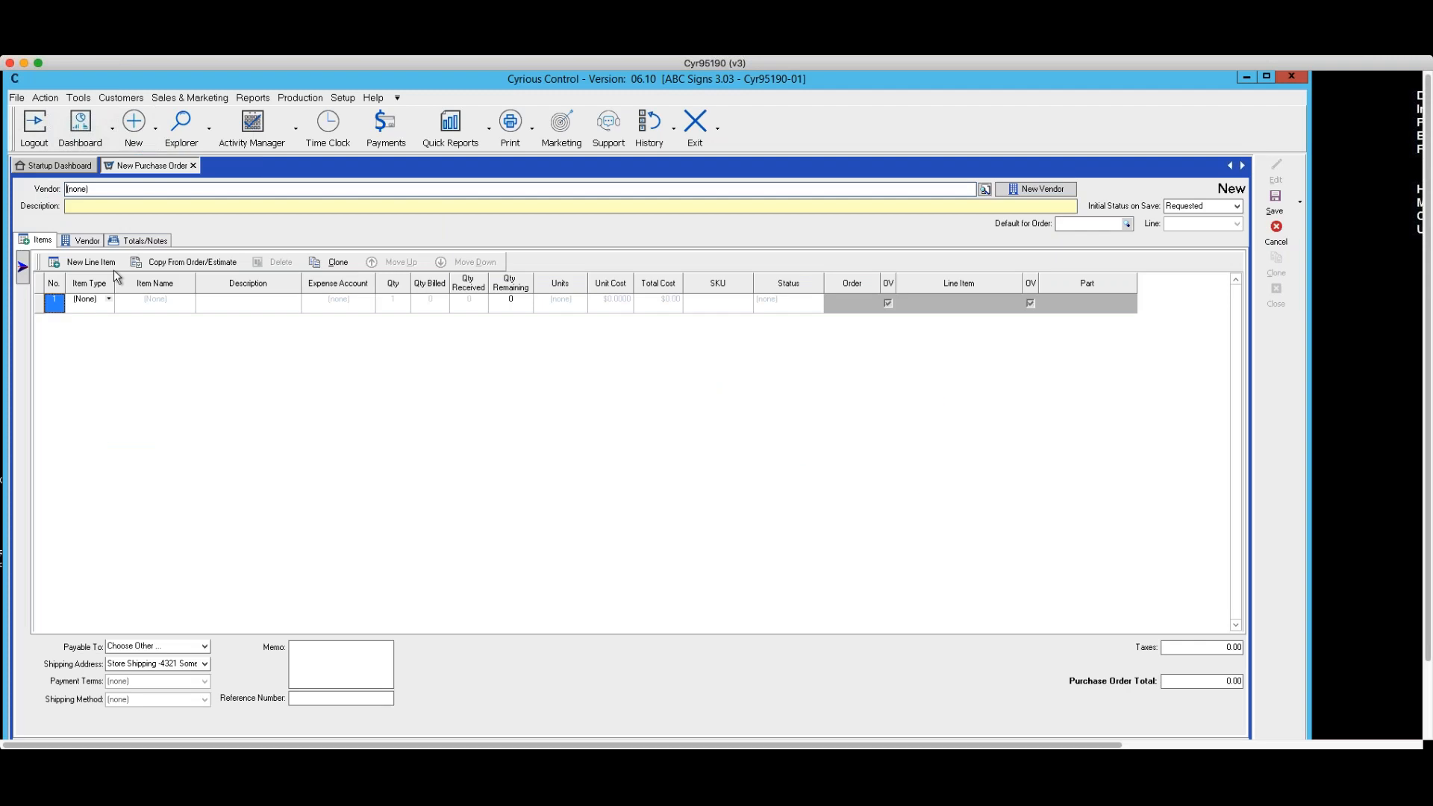
left_click(23, 267)
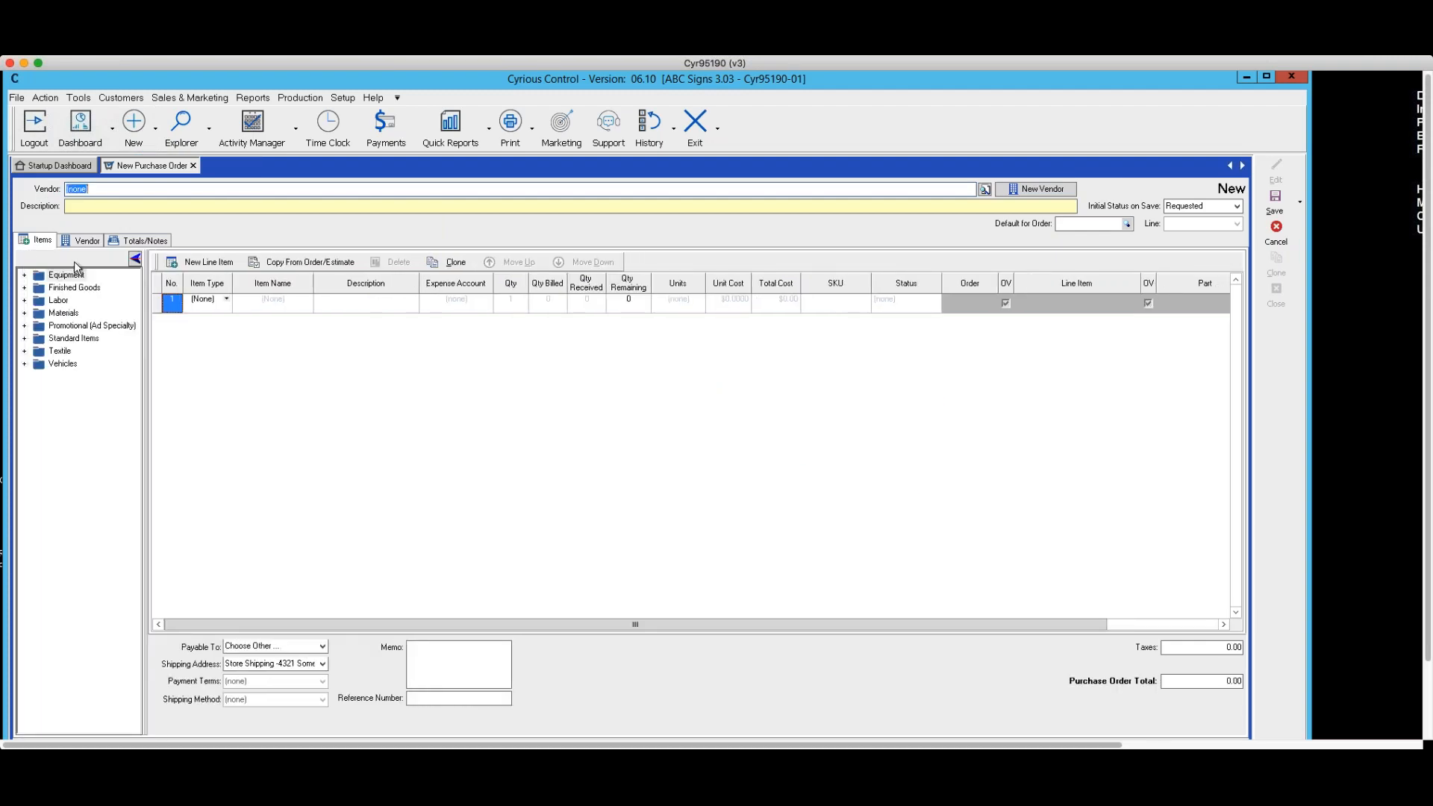
left_click(82, 240)
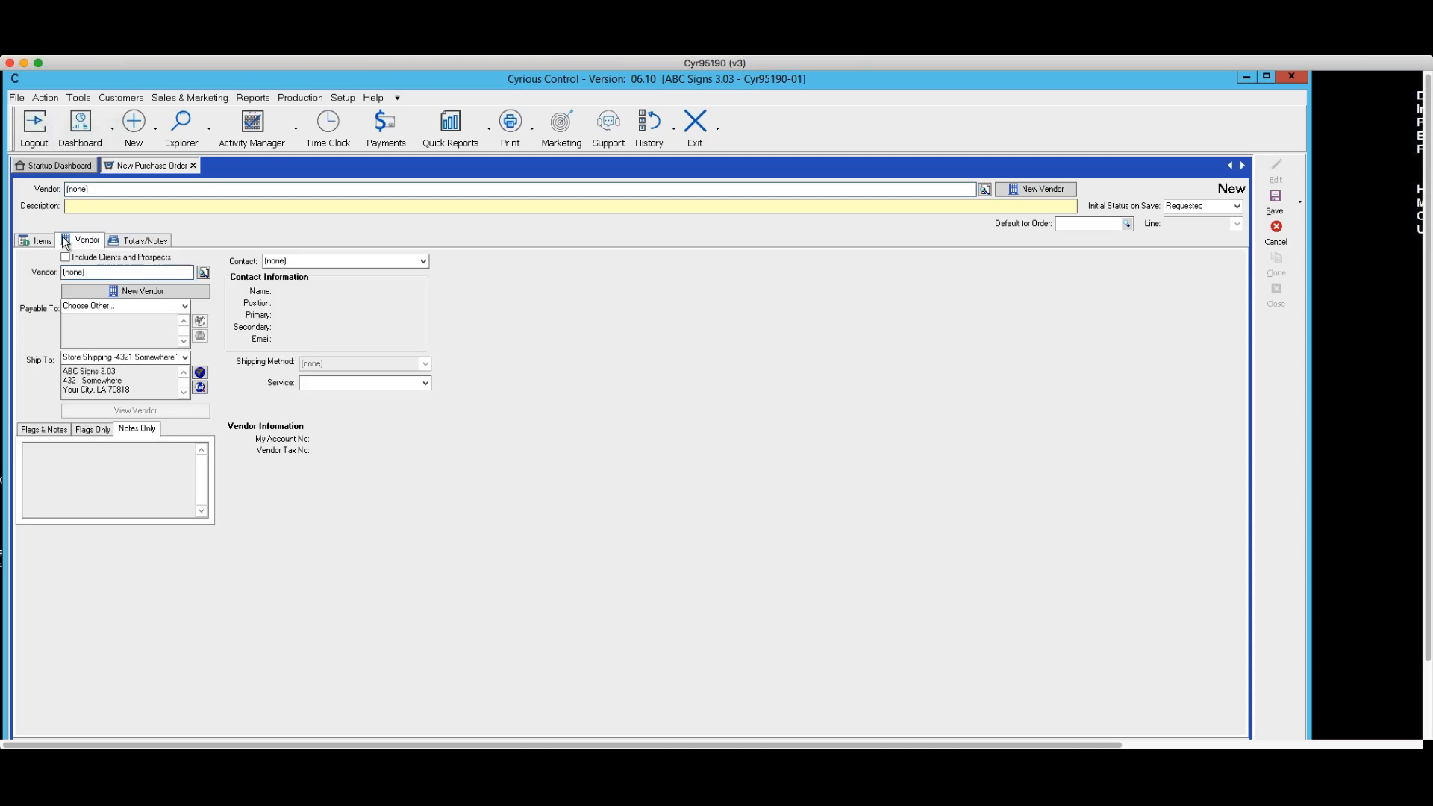
left_click(38, 239)
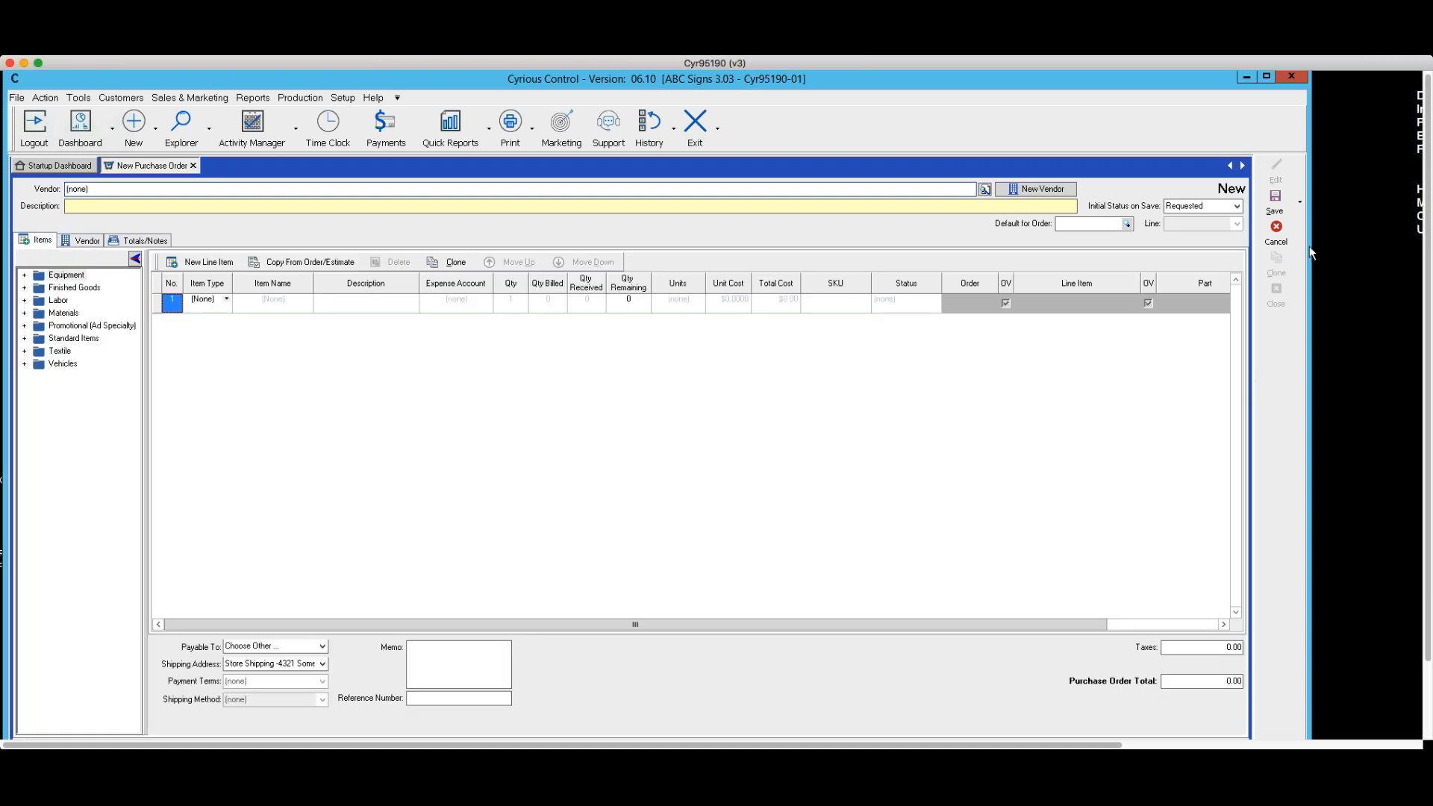
left_click(1276, 232)
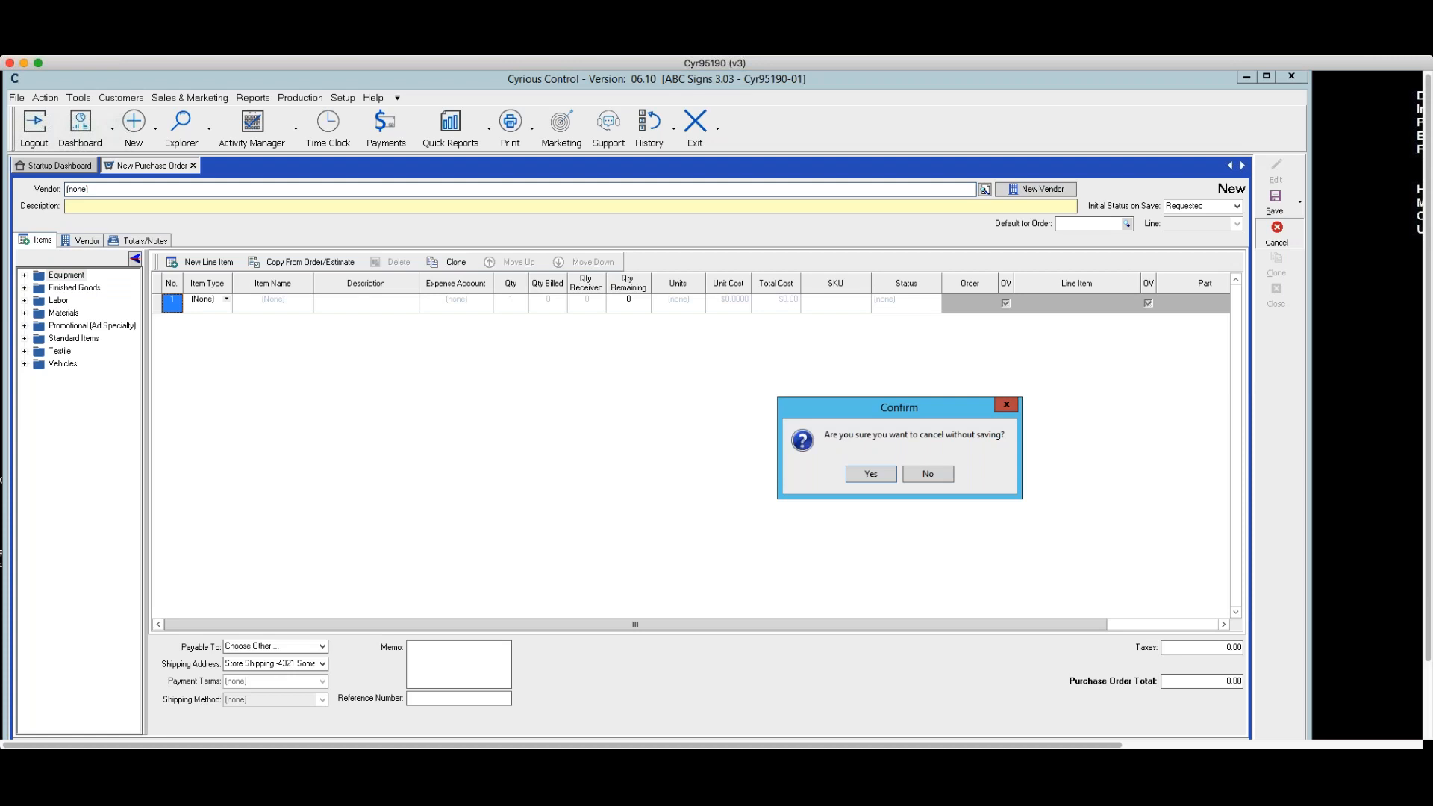
left_click(880, 474)
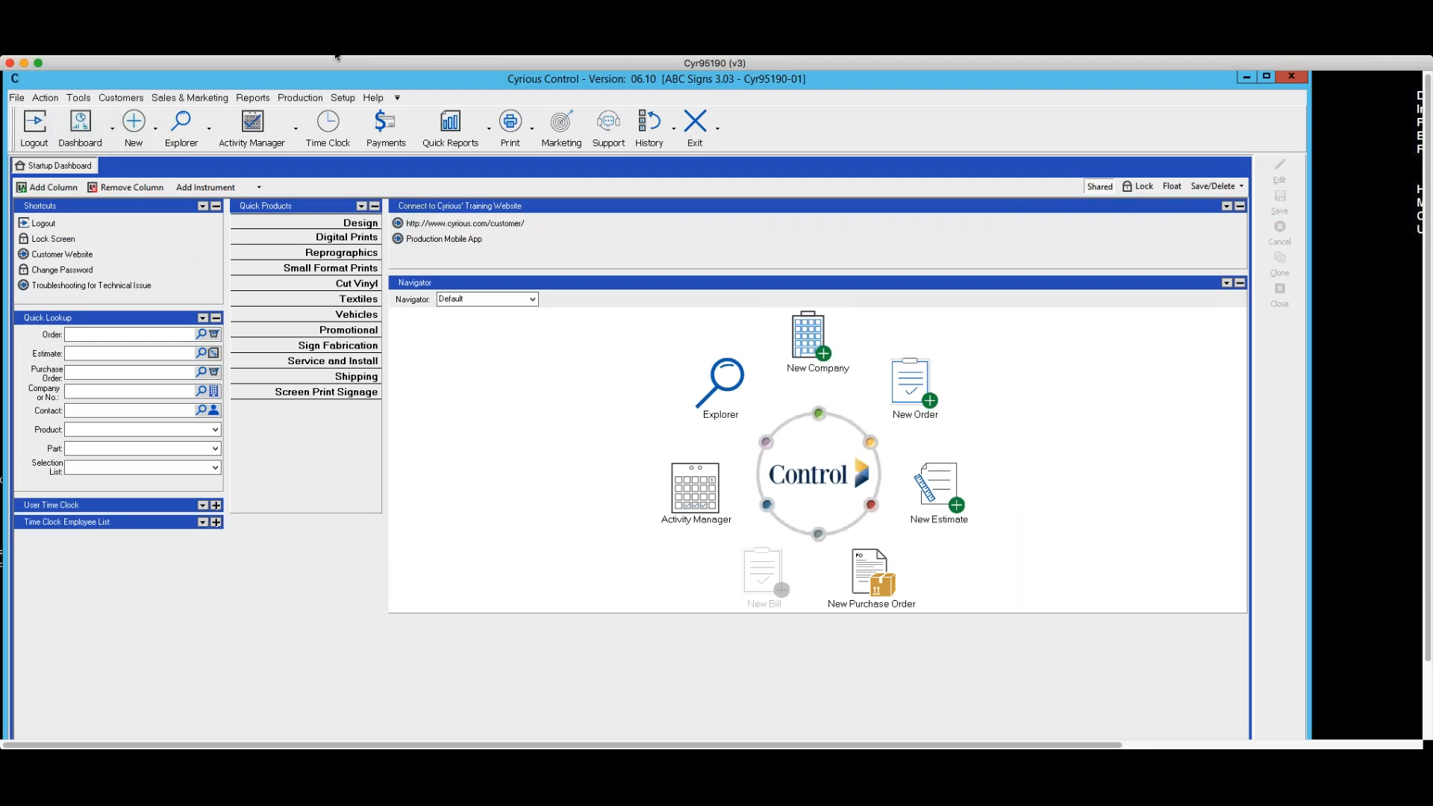
left_click(157, 133)
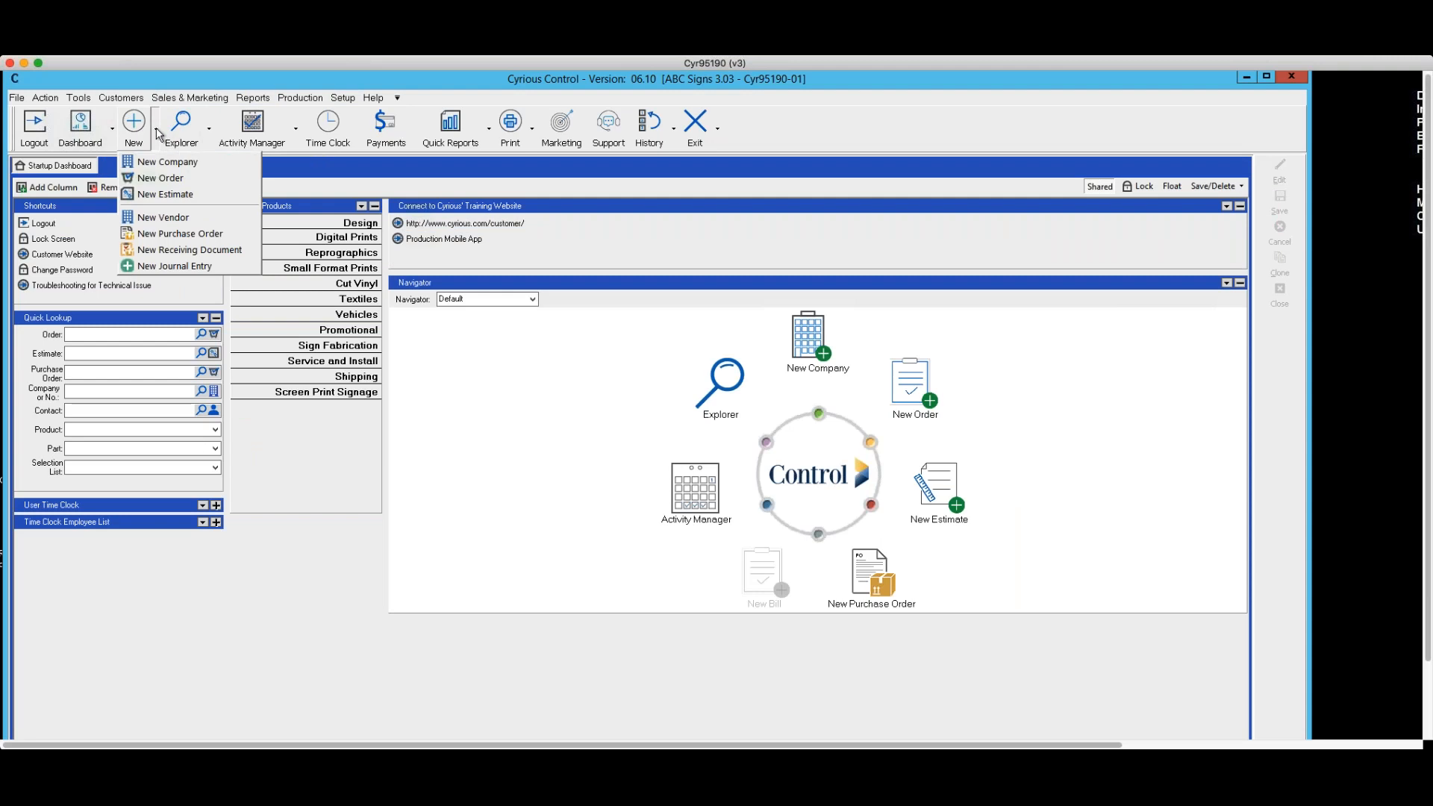
left_click(413, 218)
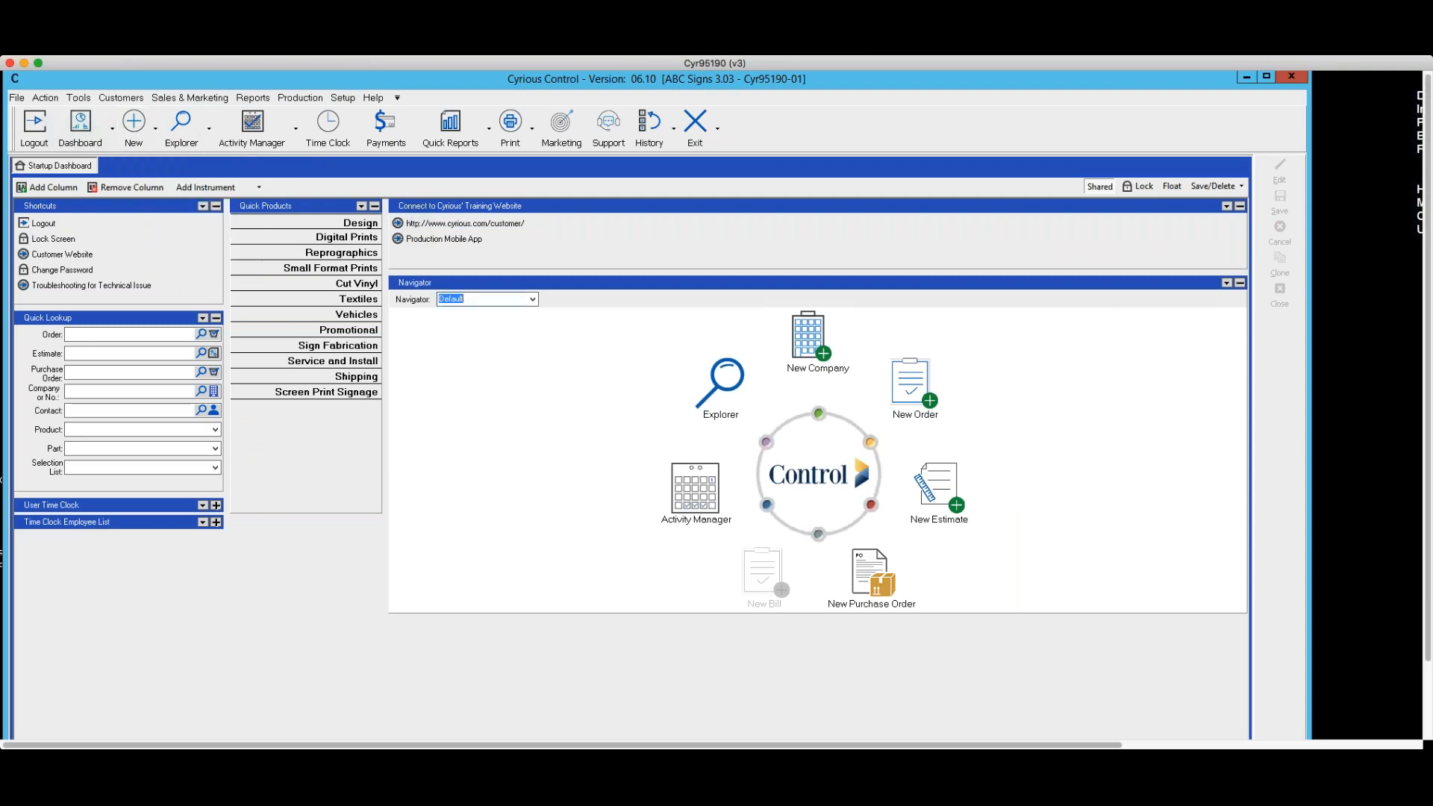
left_click(157, 132)
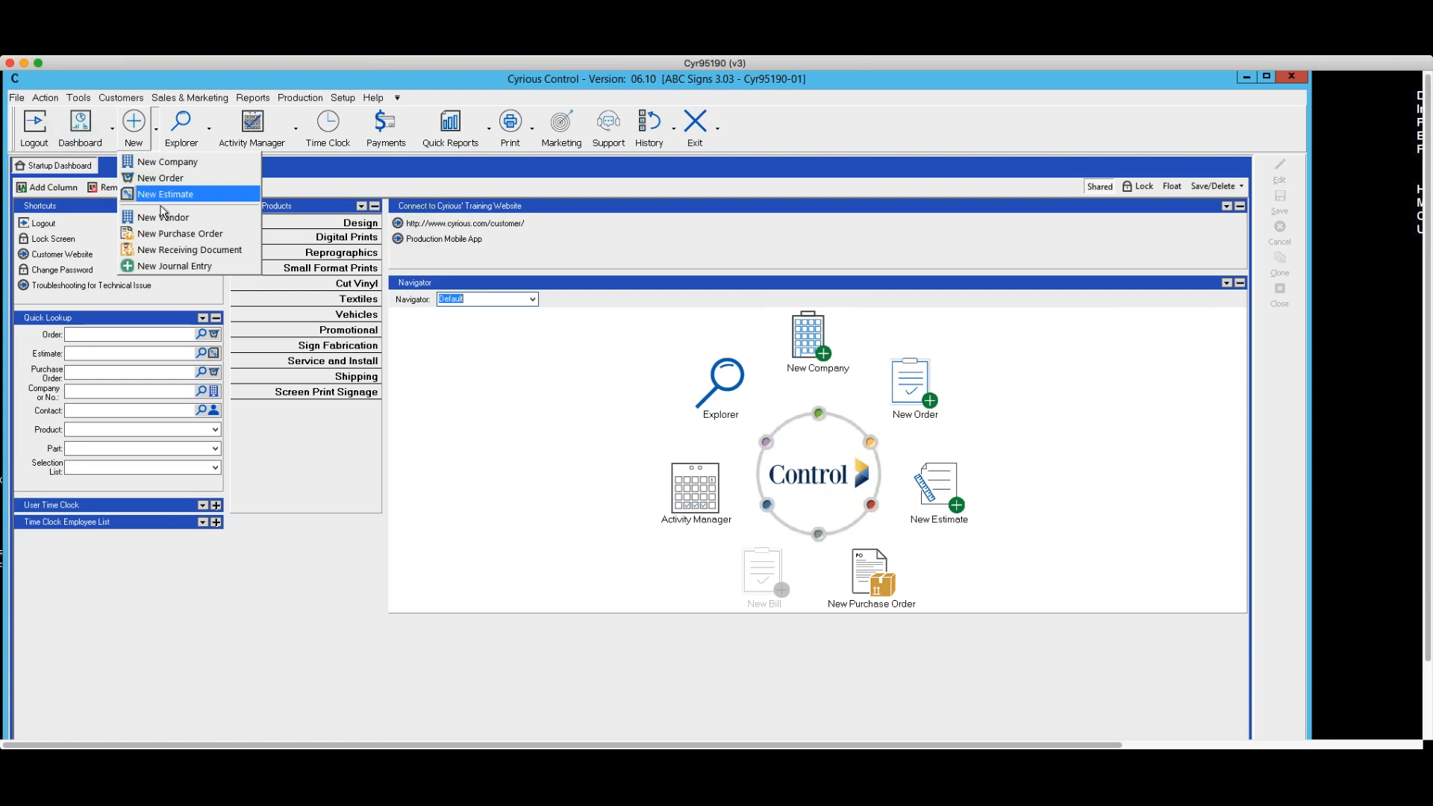
Explore the existing purchase orders and open the CyrSkills Vendor order with Requested status for editing.
left_click(210, 130)
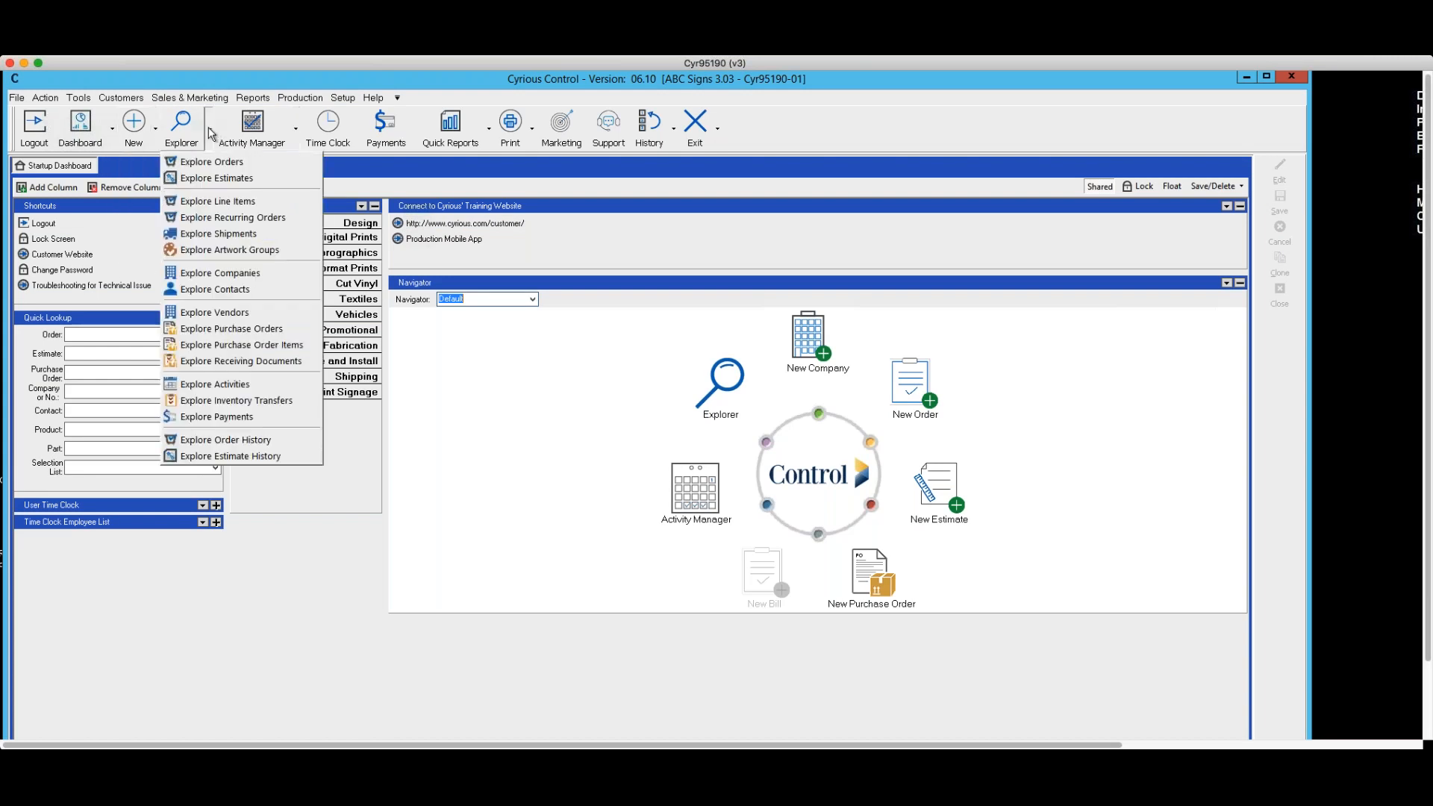
left_click(206, 330)
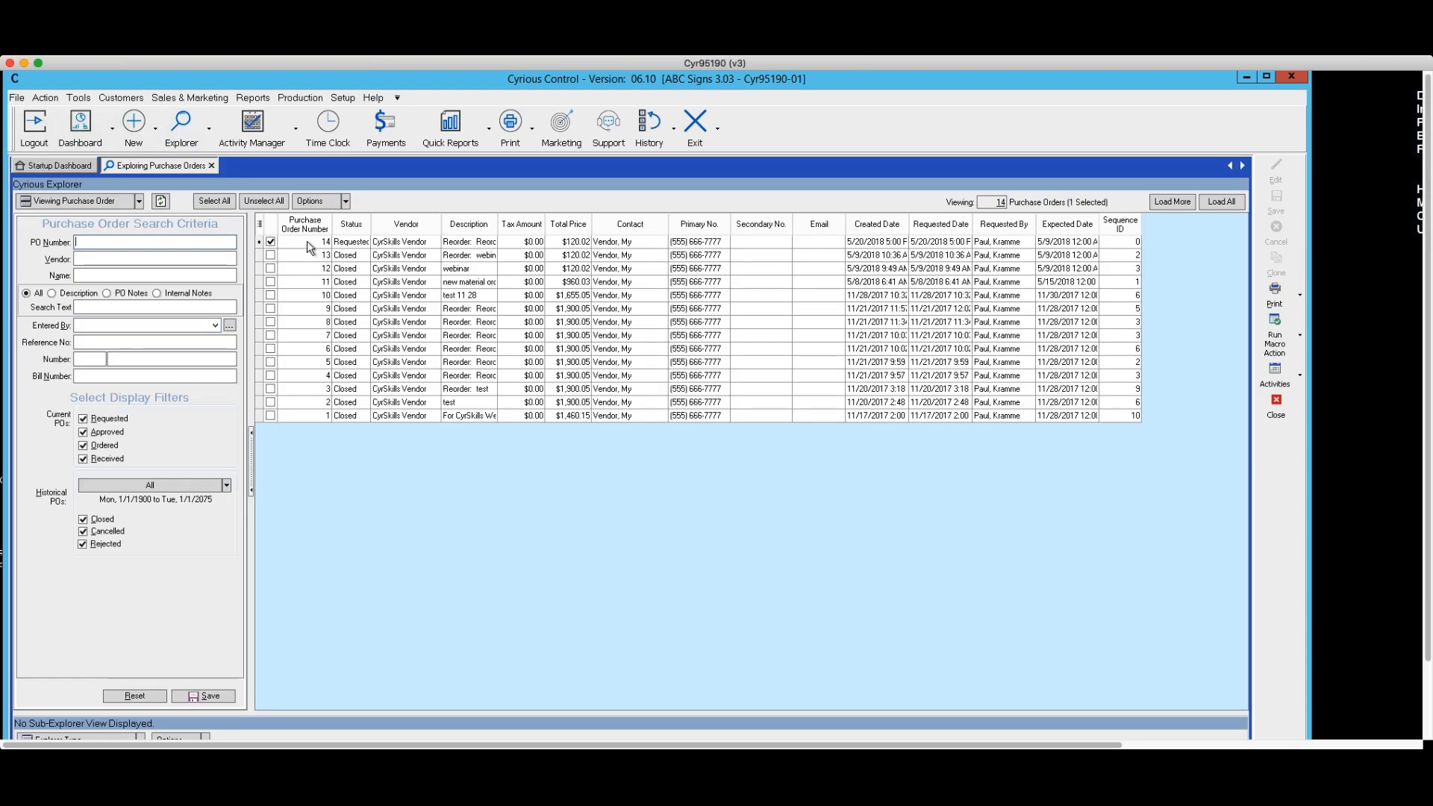
left_click(306, 242)
double_click(307, 242)
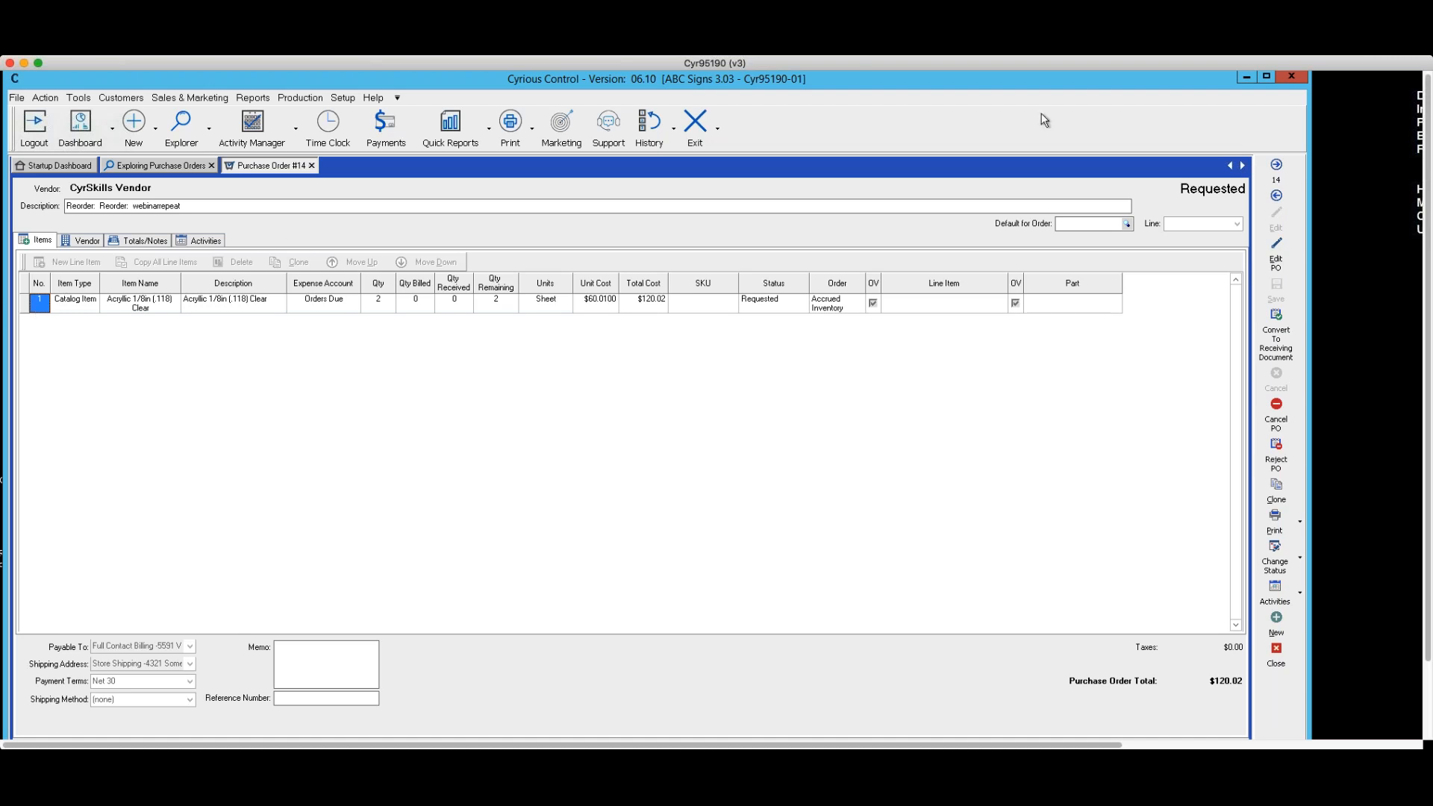
left_click(1276, 254)
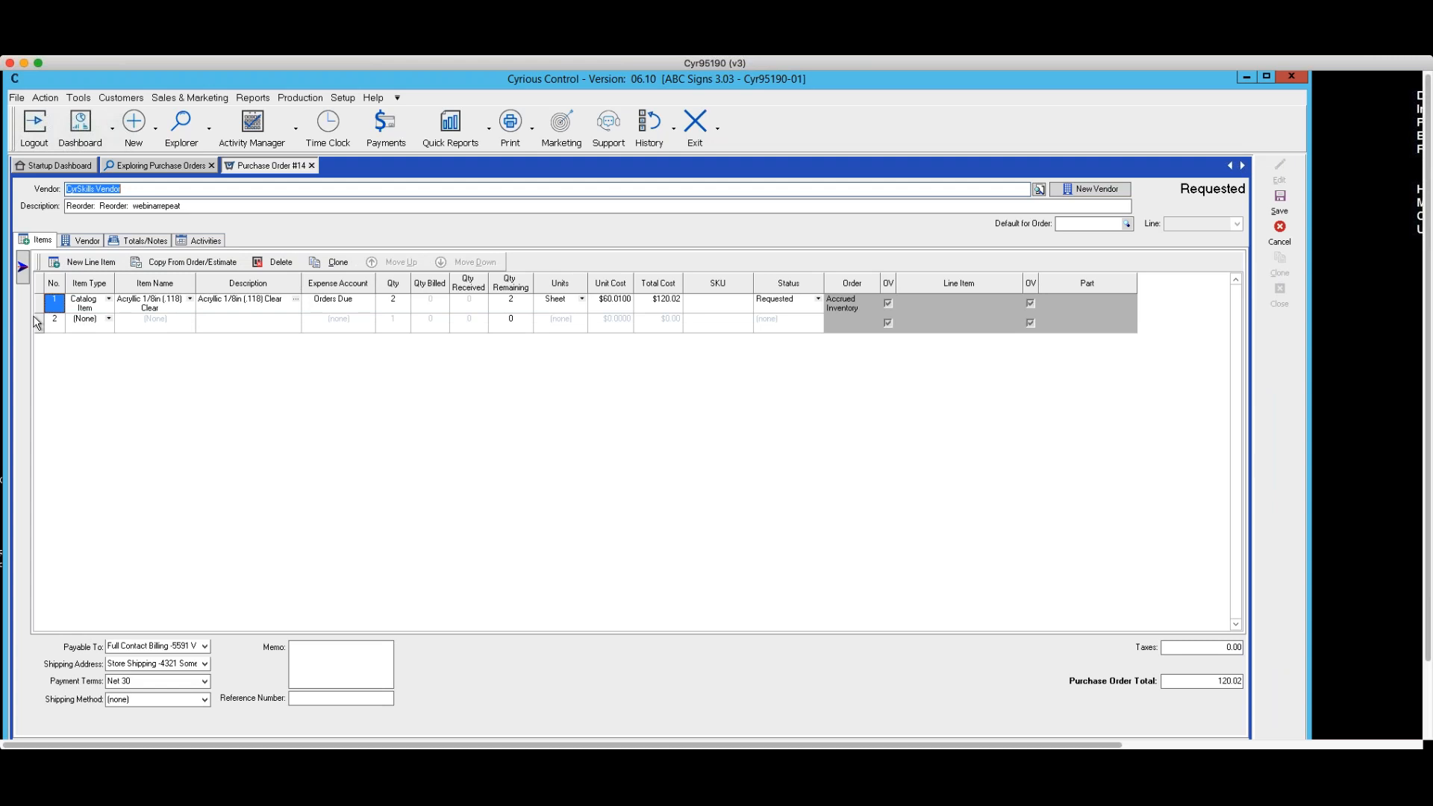
Add Cold Matet Laminate from the Vendor Parts as a line item and set its quantity to 3.
left_click(24, 275)
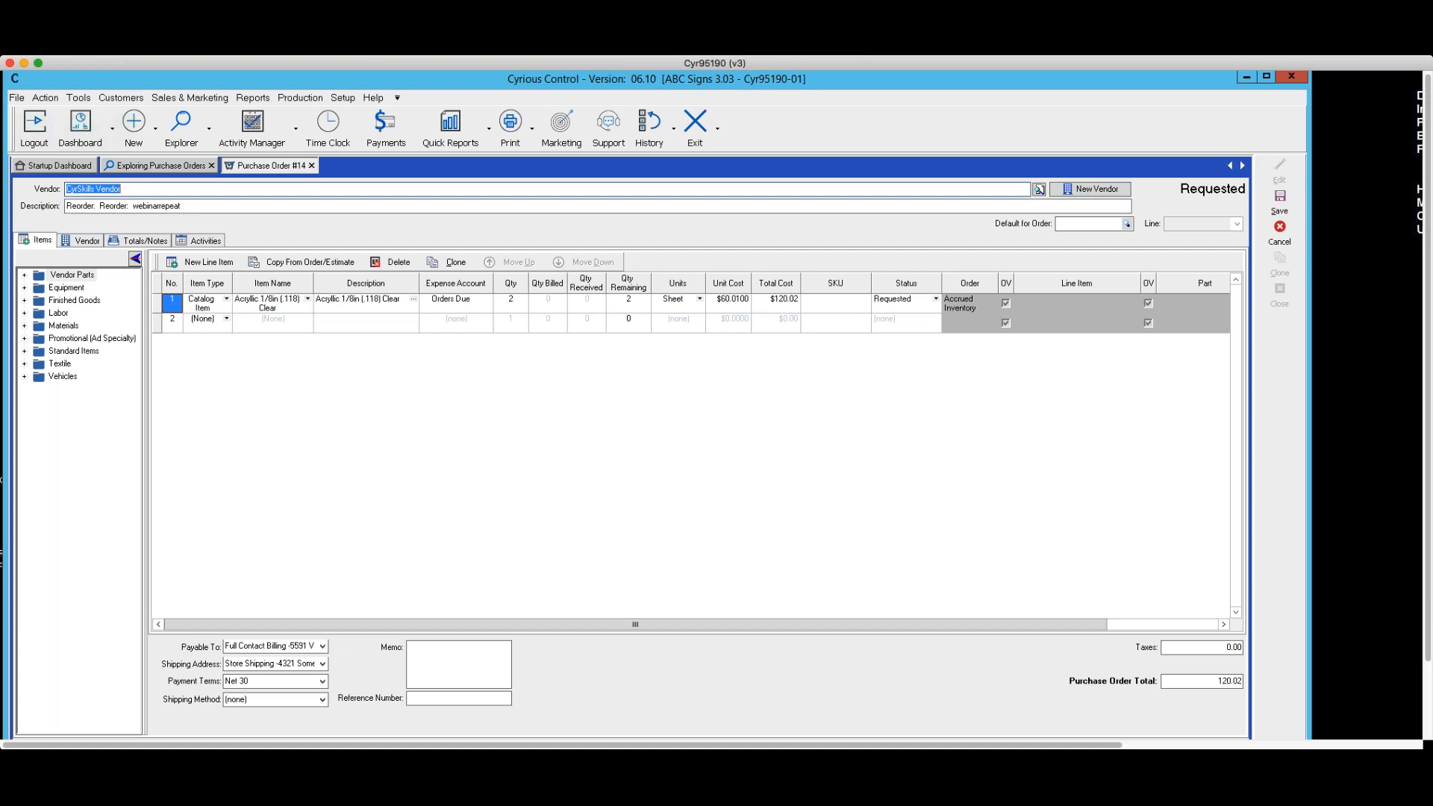
left_click(24, 276)
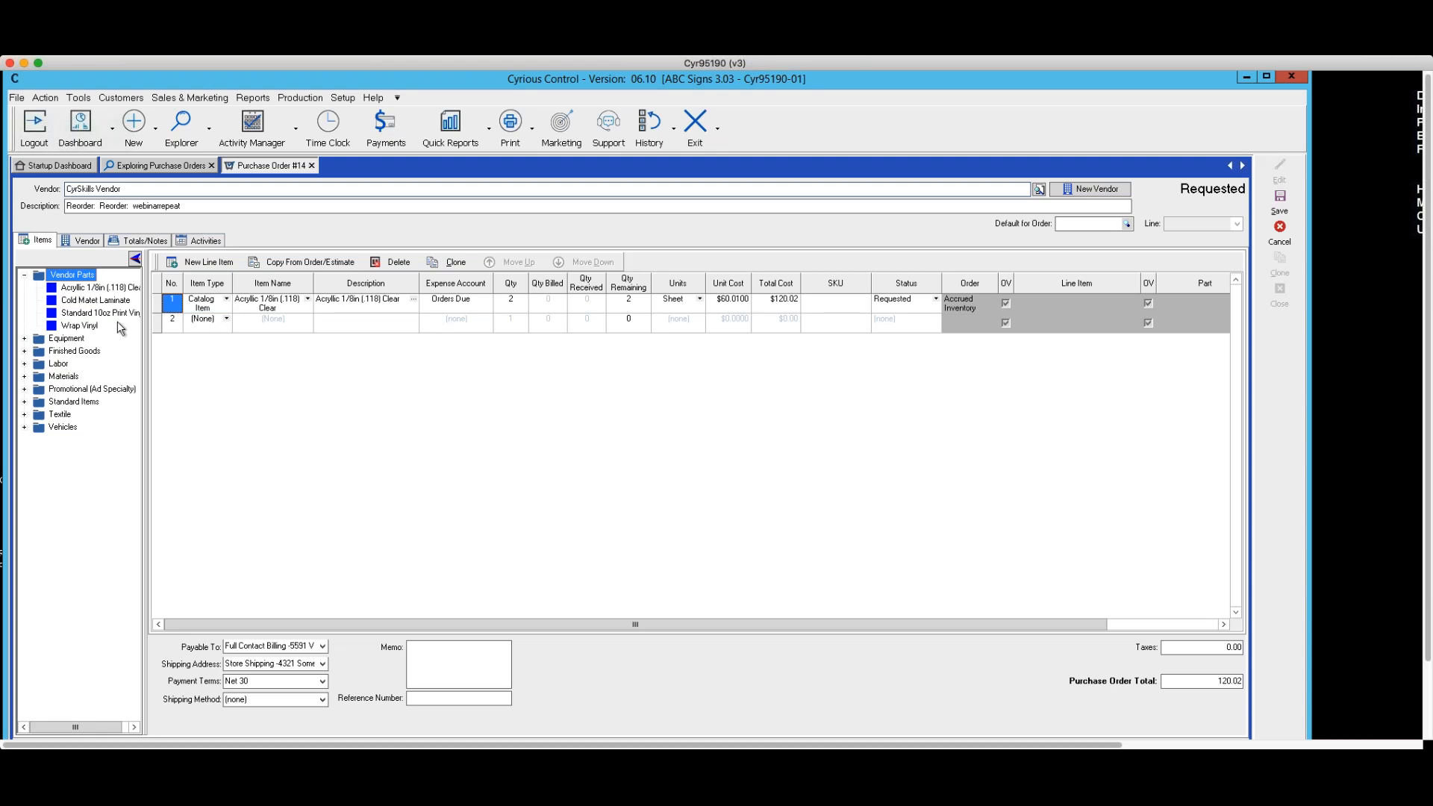
double_click(79, 303)
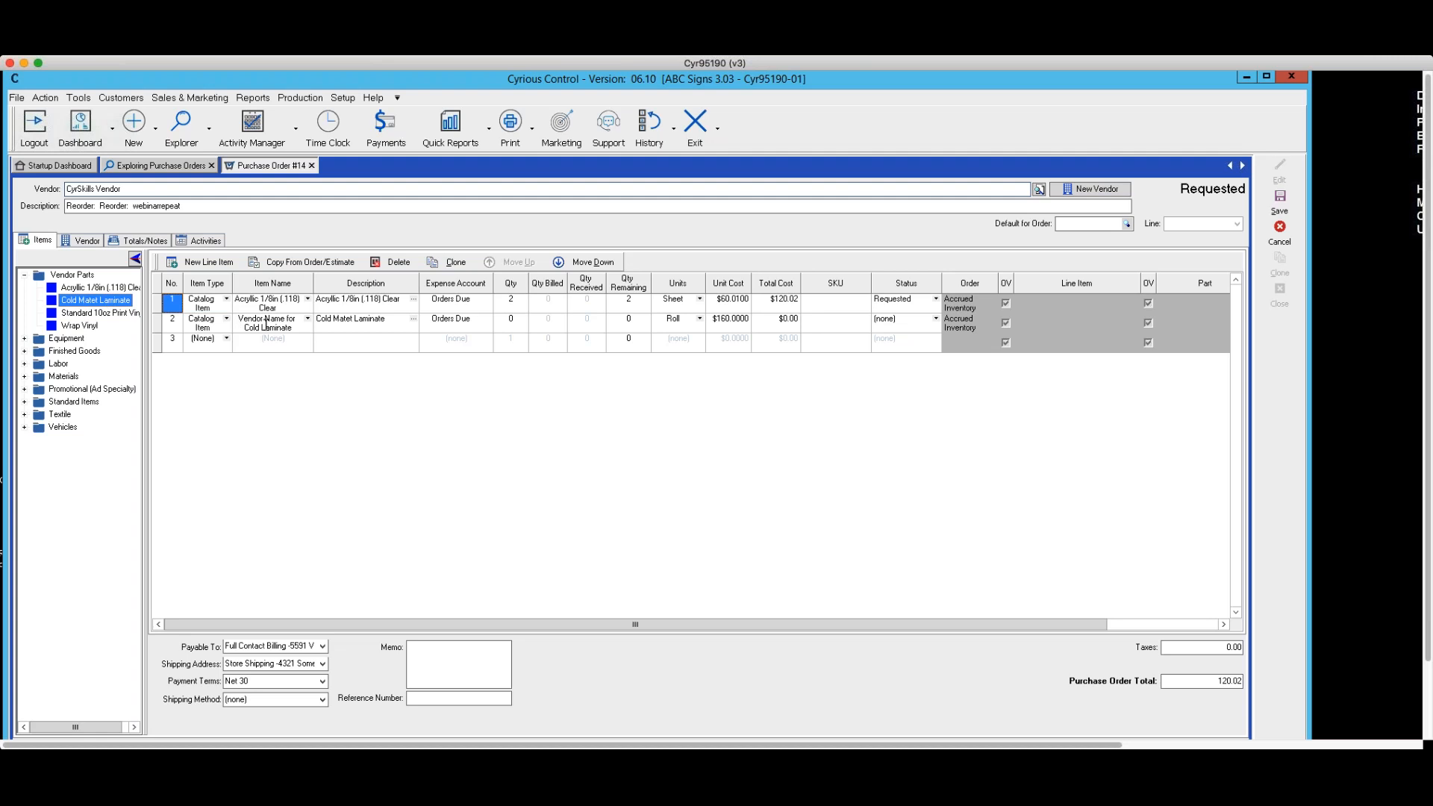
left_click(94, 288)
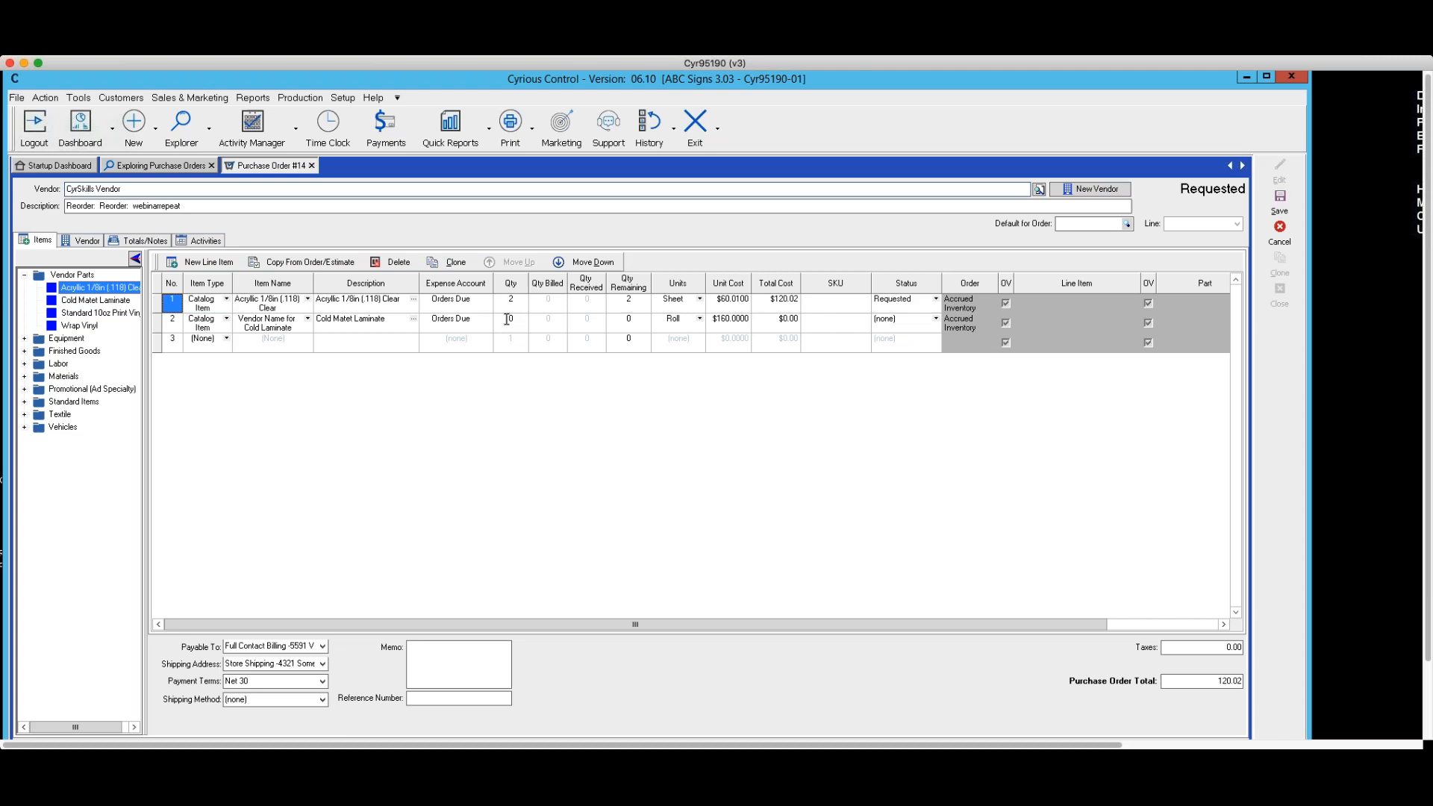
left_click(512, 320)
type("3")
key("Tab")
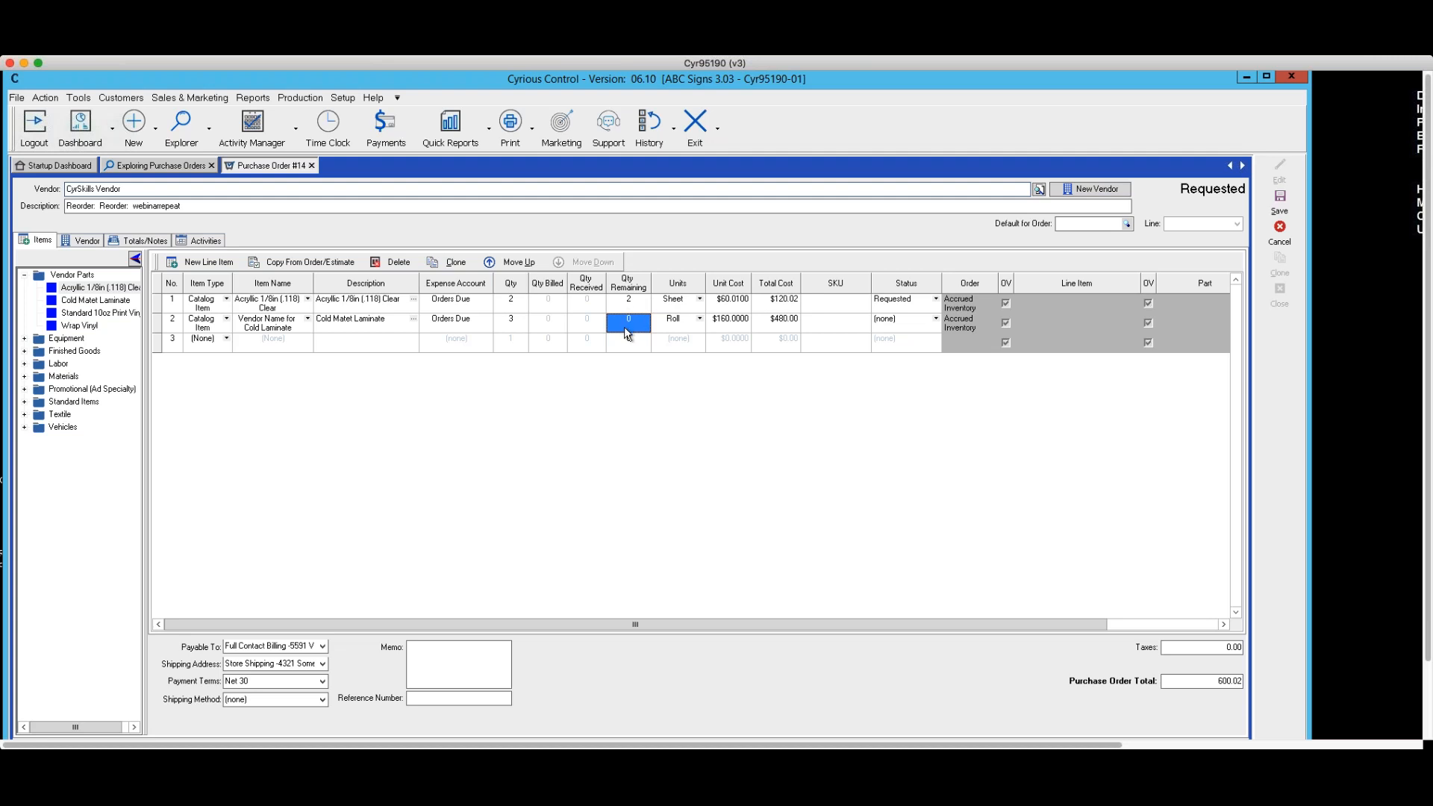
Save the purchase order with "sadded lam" as the reason for the edit.
left_click(1281, 201)
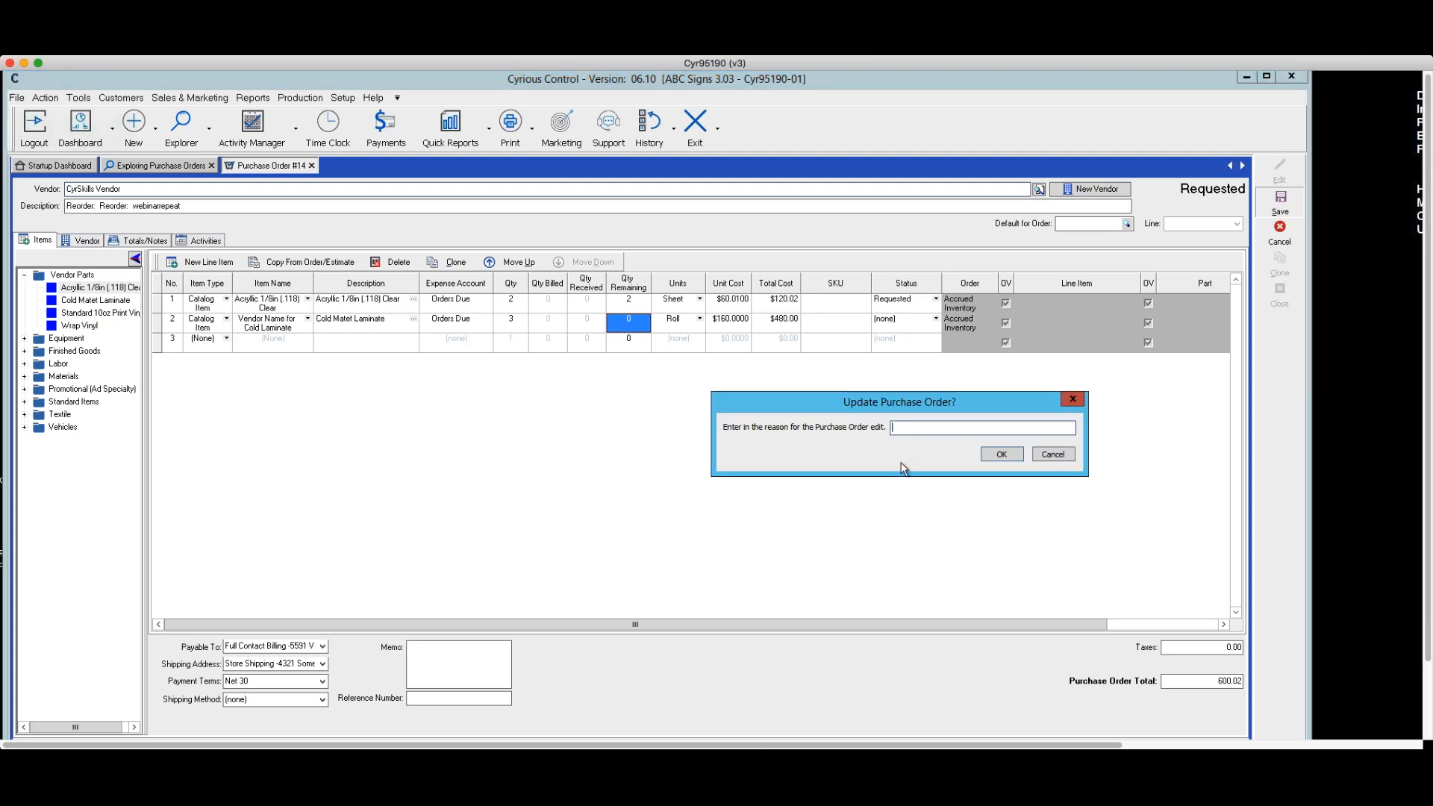
type("sadded lam")
left_click(1016, 454)
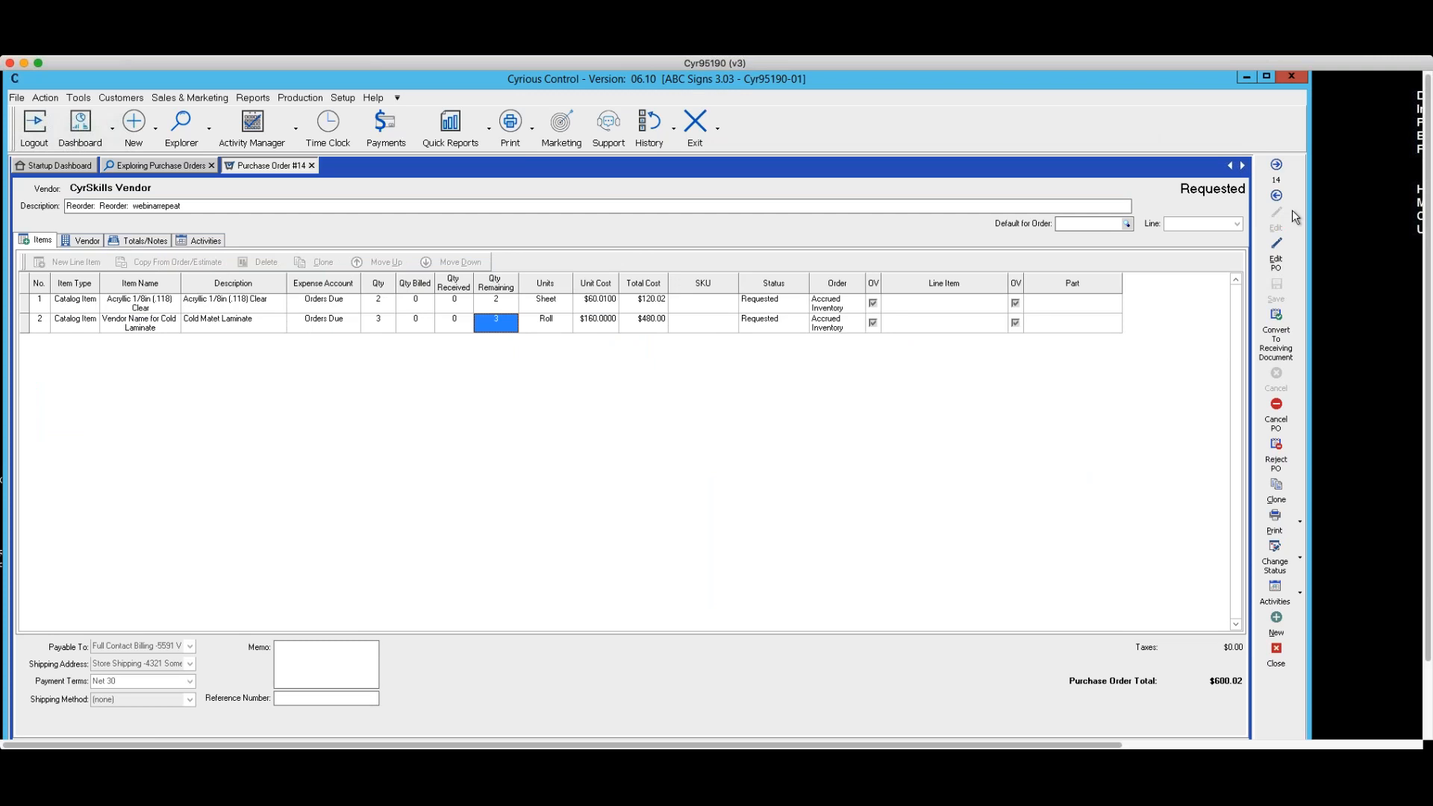
Reopen the purchase order for editing and add Foam-Core White 3/16 48x96 from the Foam Board category of Flat Stock Substrates.
left_click(1278, 260)
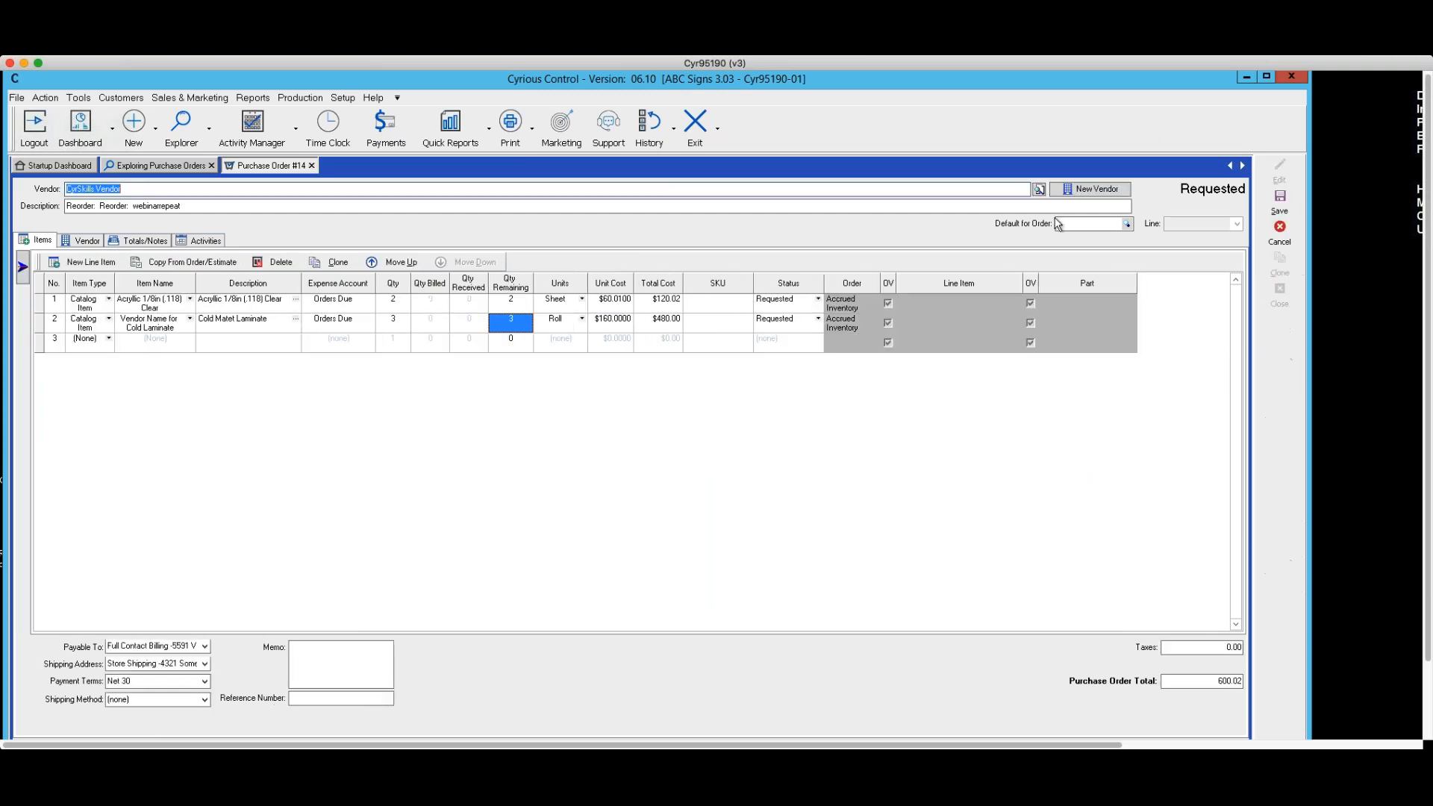
left_click(23, 267)
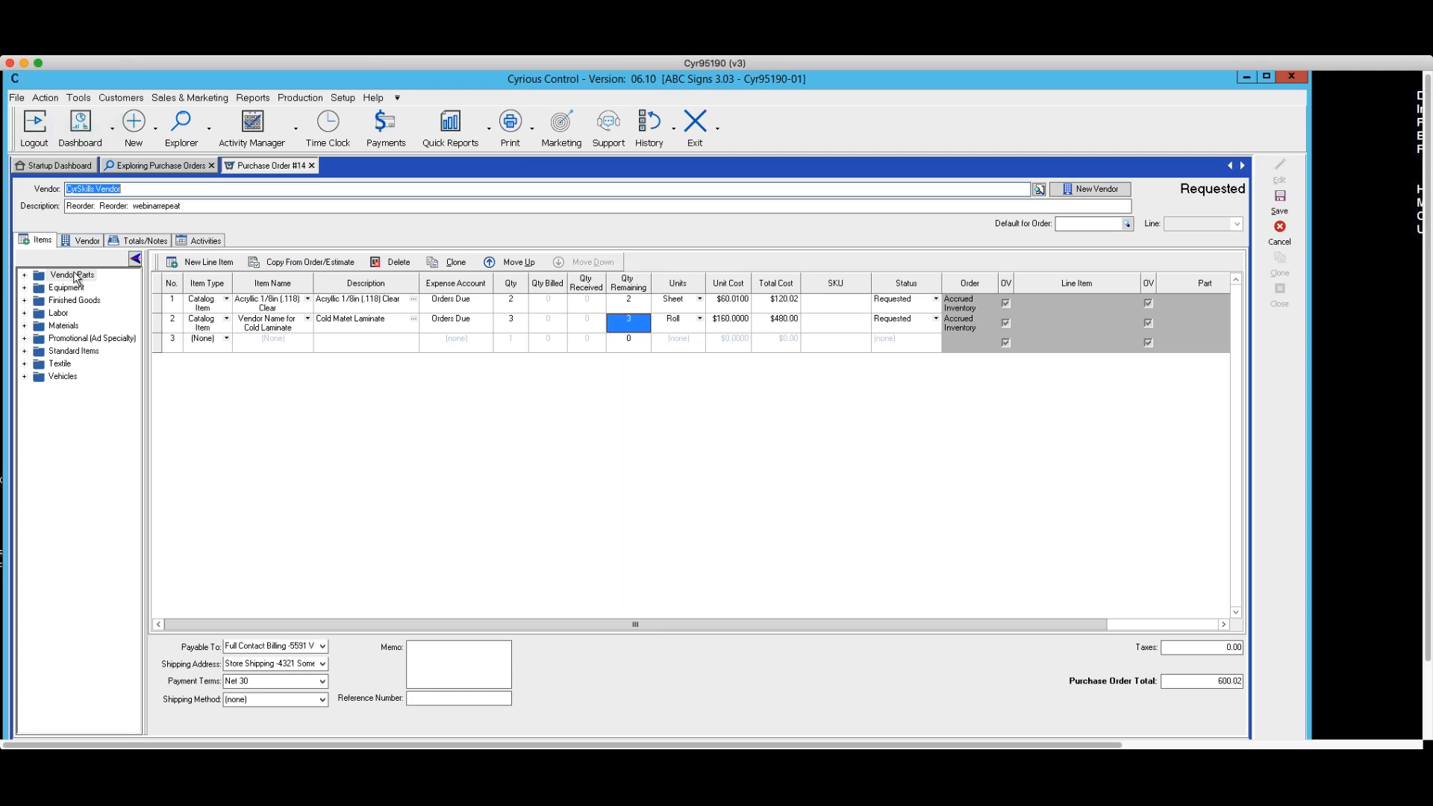
left_click(25, 276)
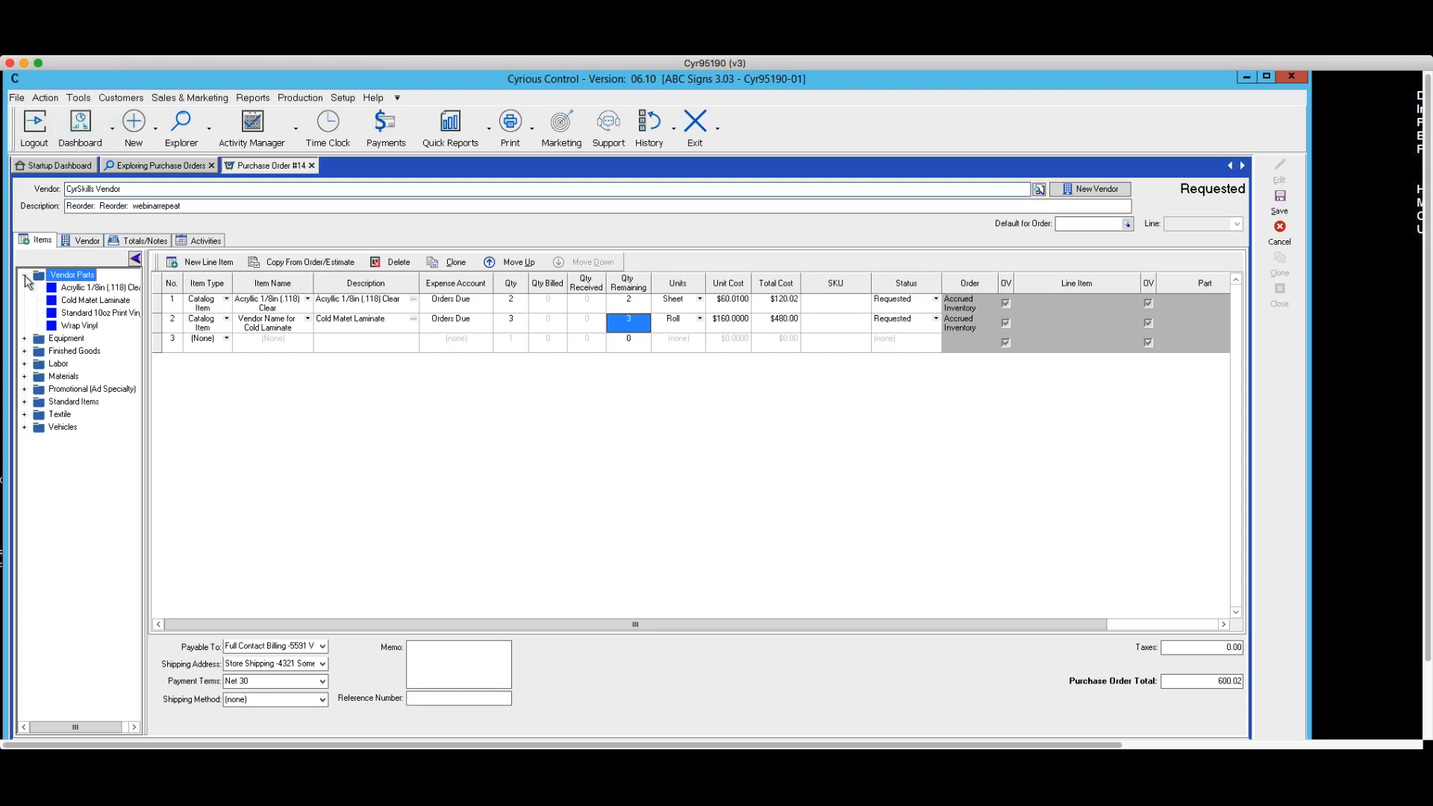
left_click(25, 377)
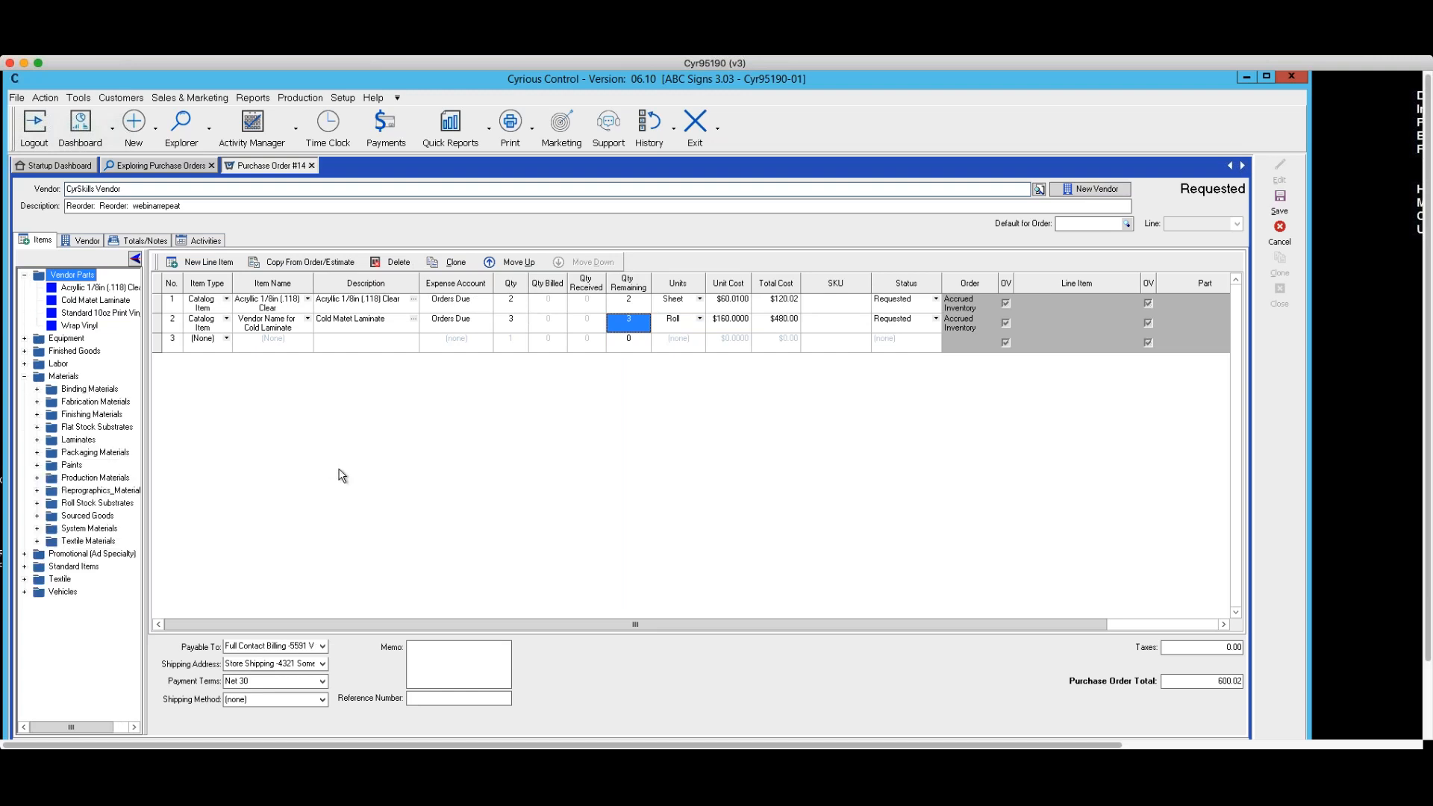
left_click(37, 427)
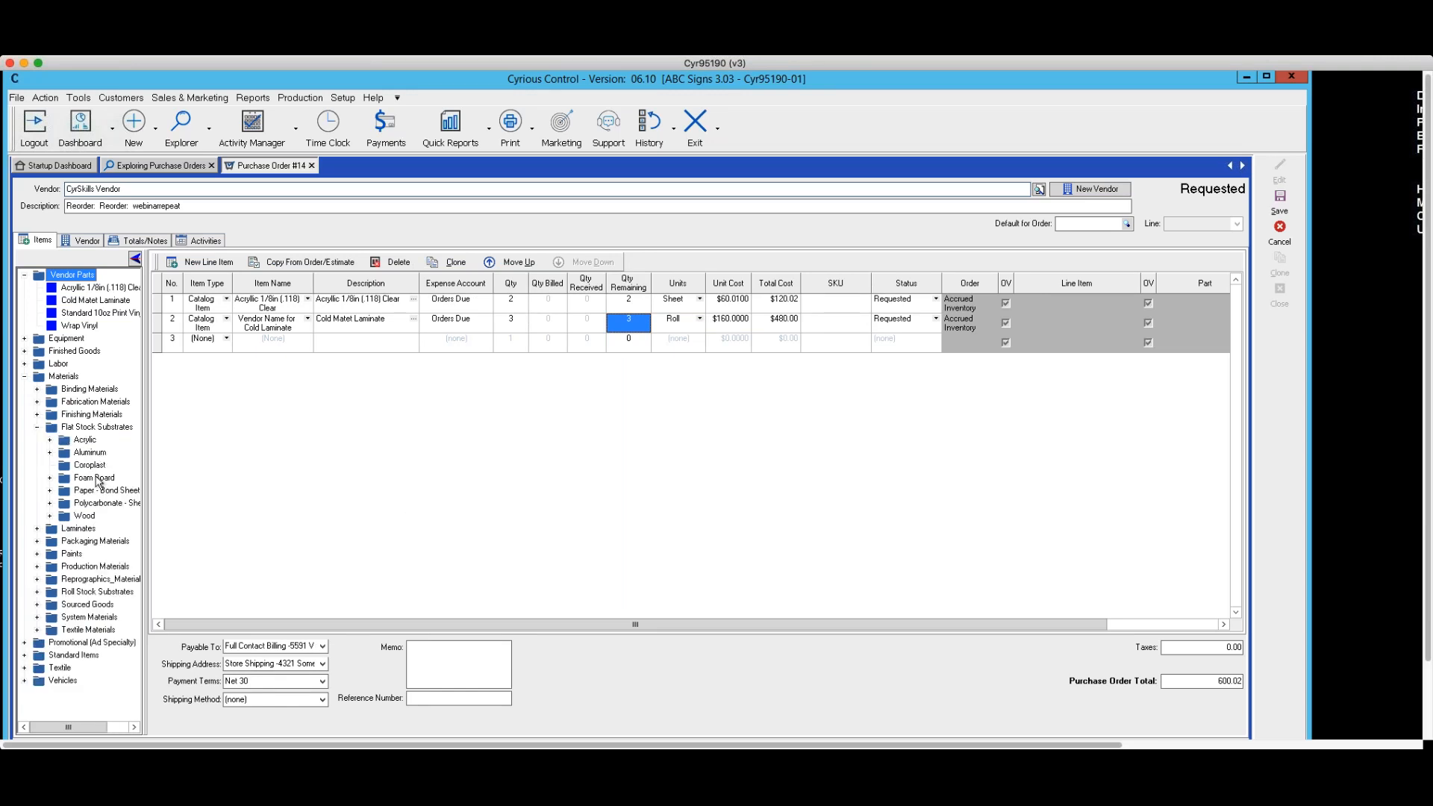
left_click(49, 479)
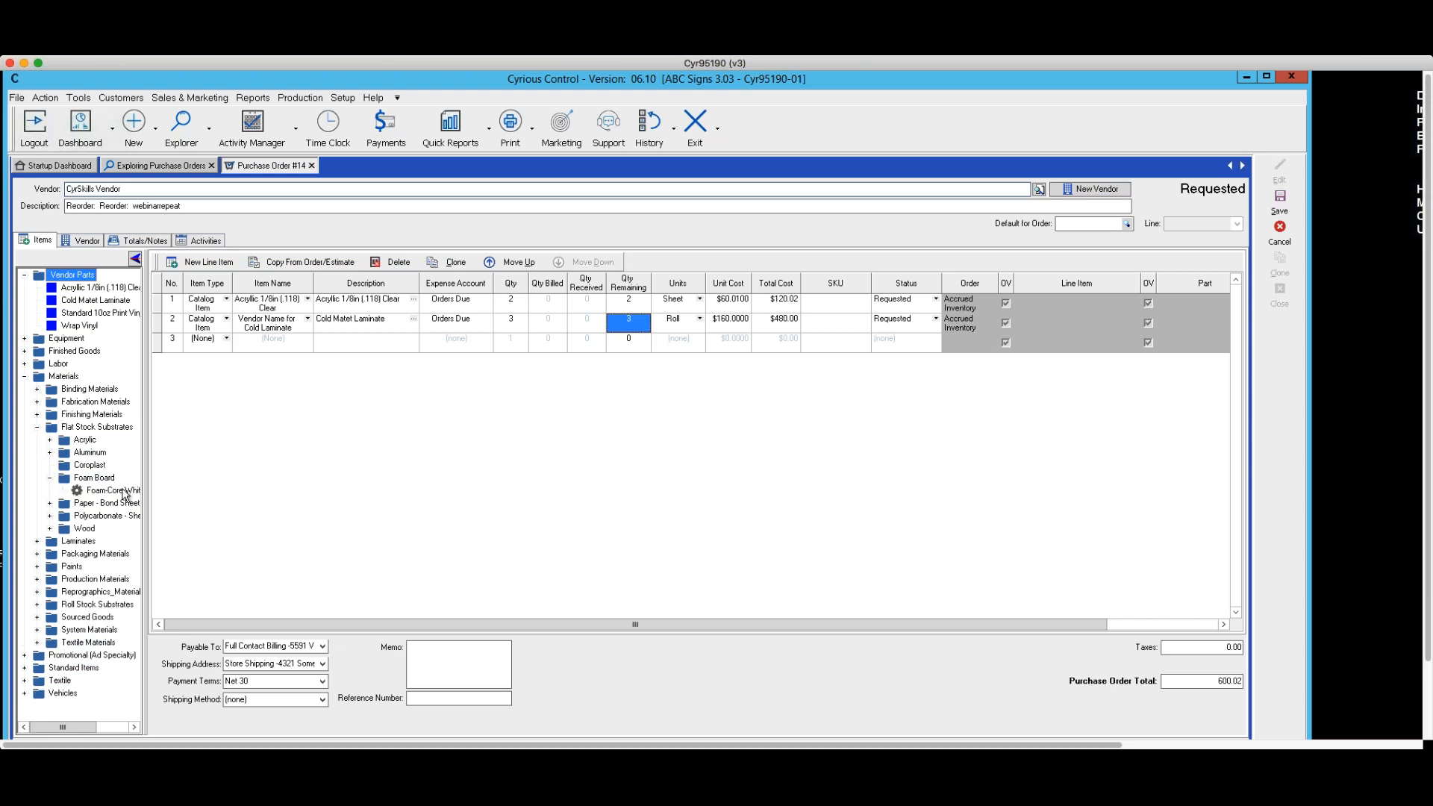
left_click(116, 492)
double_click(116, 493)
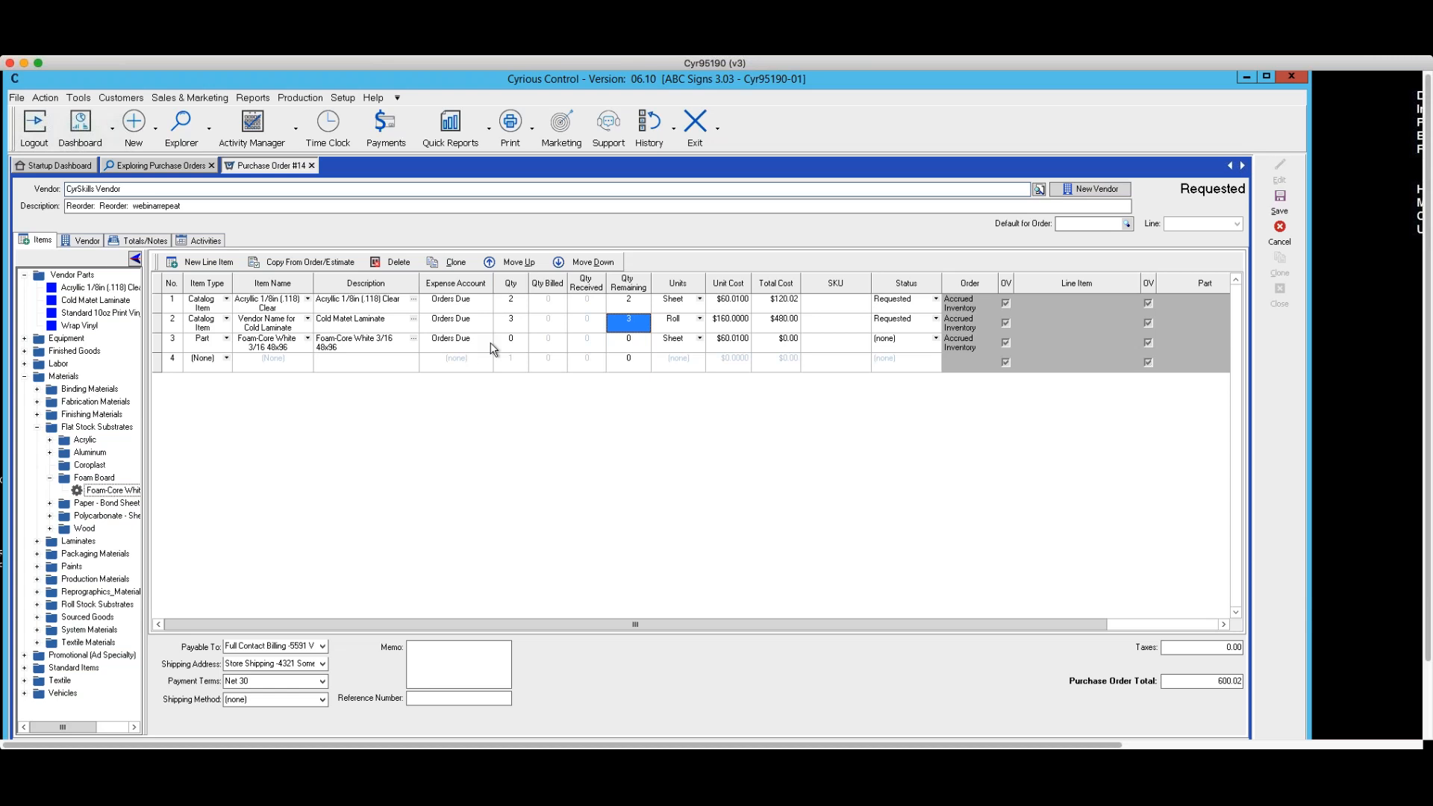
Set the quantity of the Foam-Core White line item to 6.
left_click(513, 342)
type("6")
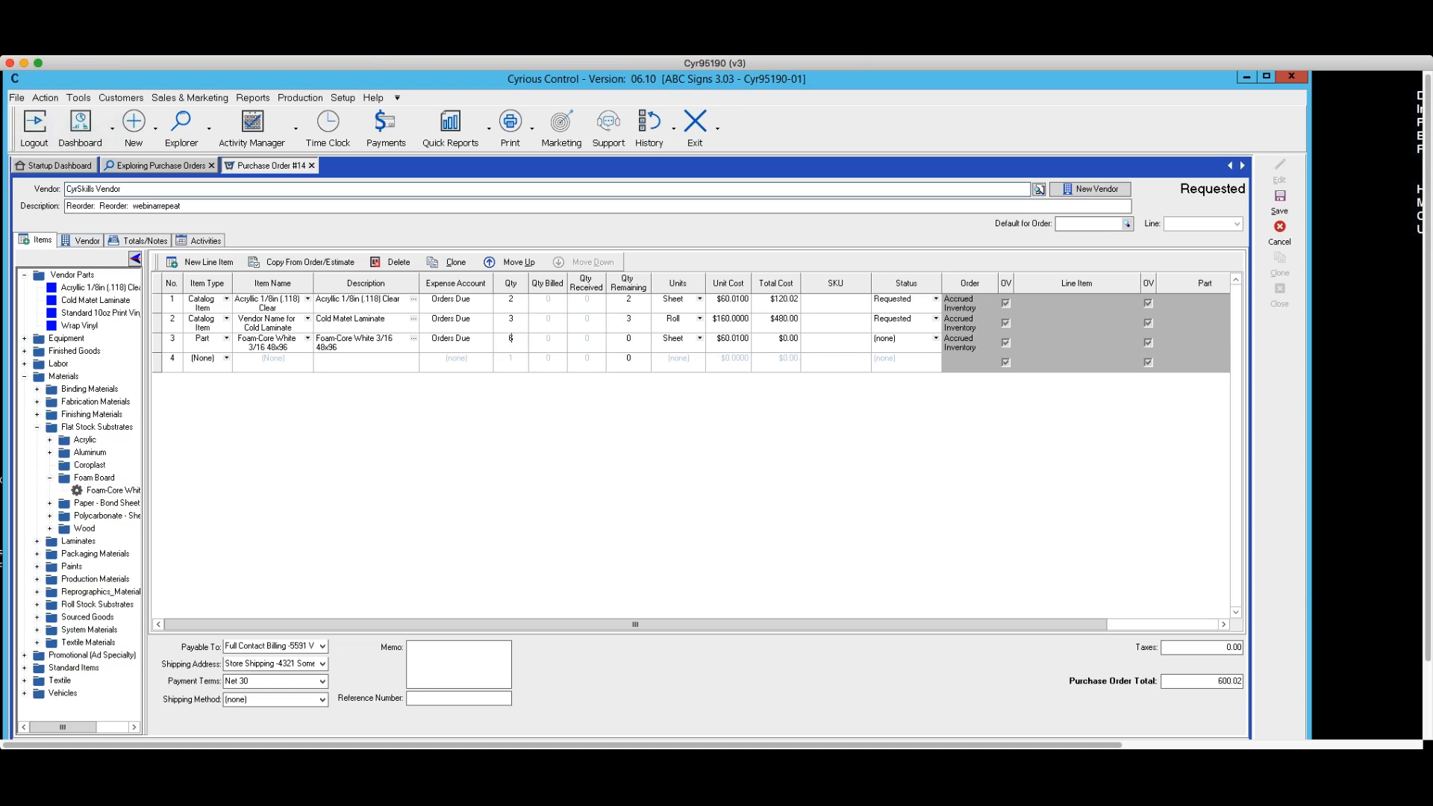
key("Tab")
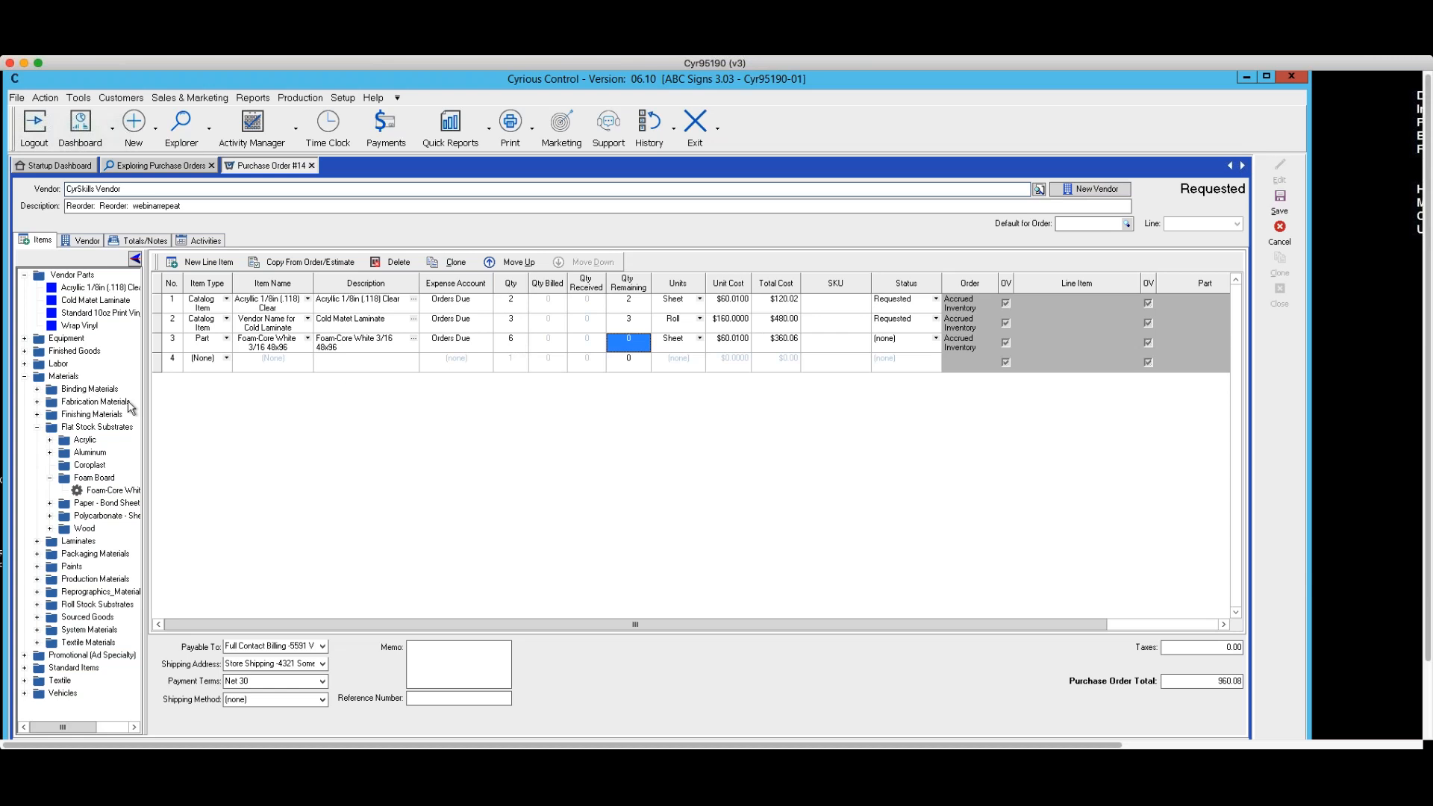
Check the Item Type options of the empty fourth line without choosing one, and look over the purchase order.
left_click(227, 359)
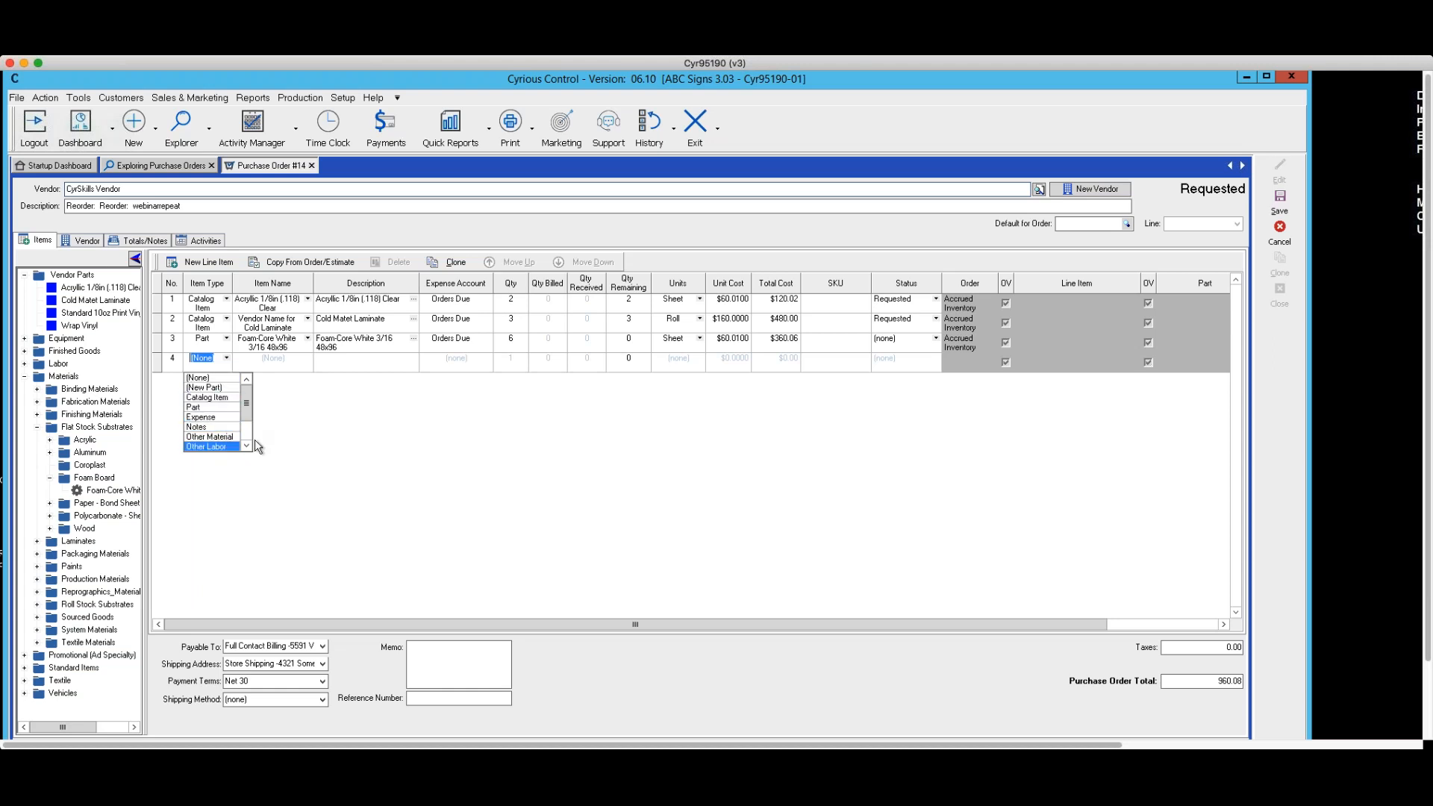
left_click(371, 436)
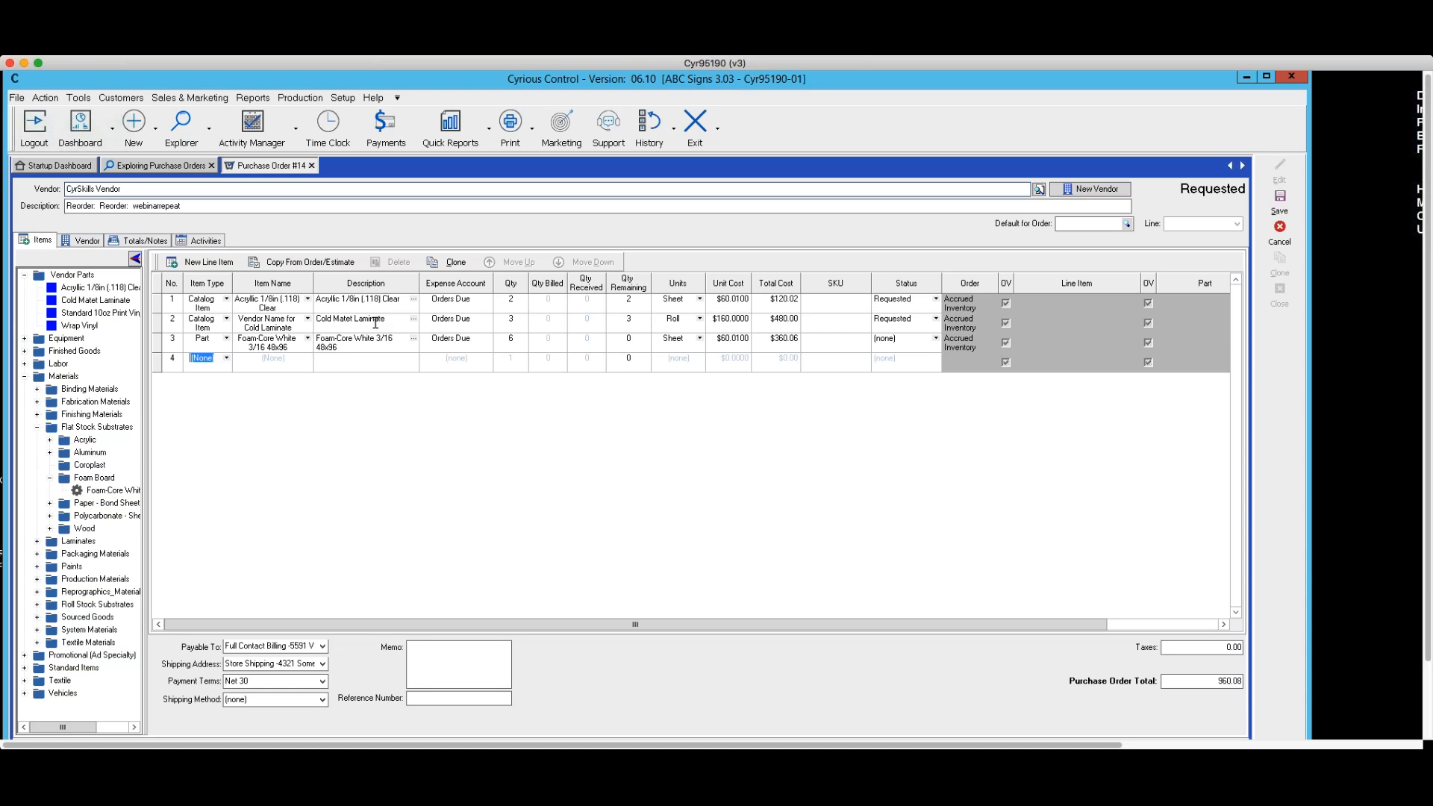
scroll(423, 379, "down", 3)
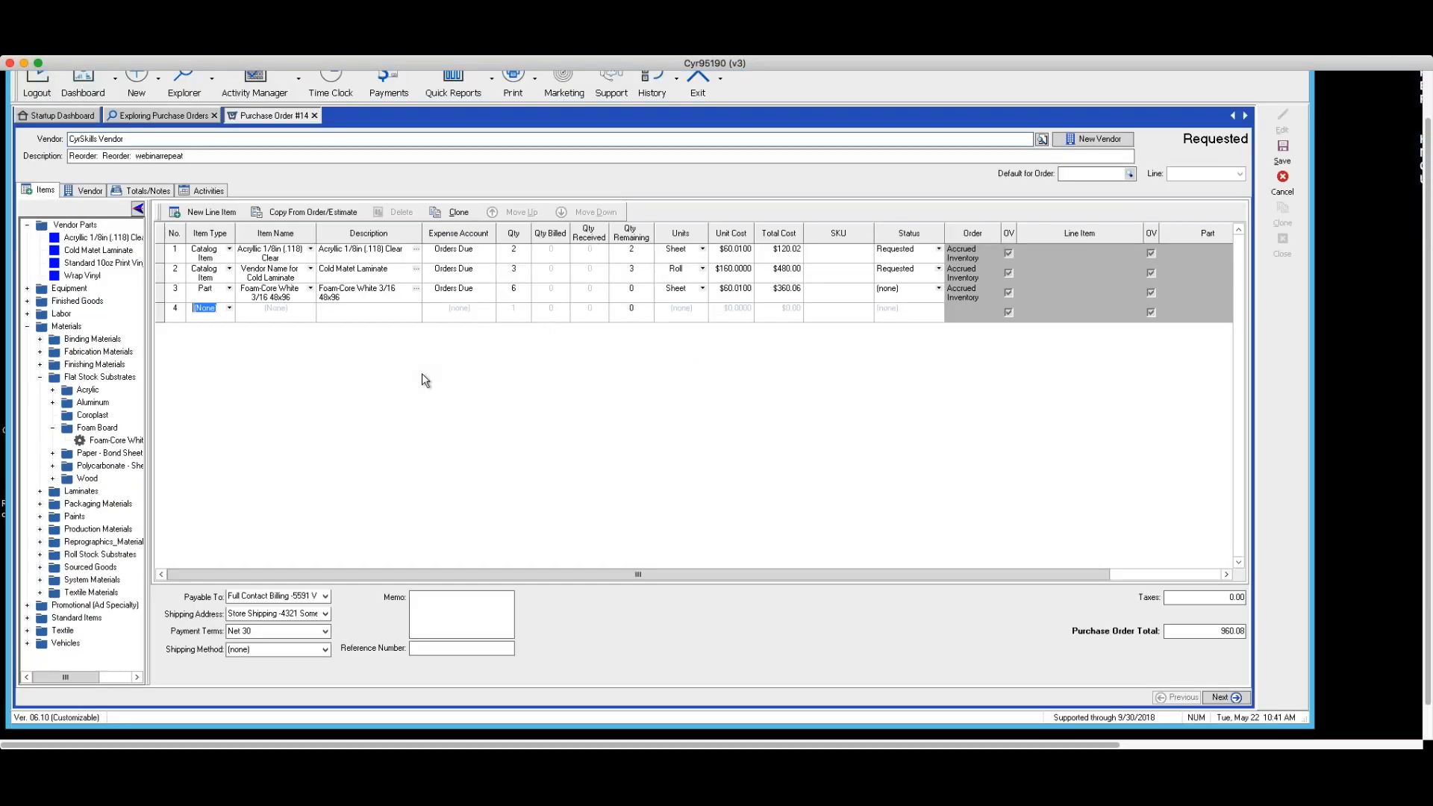
scroll(423, 373, "up", 3)
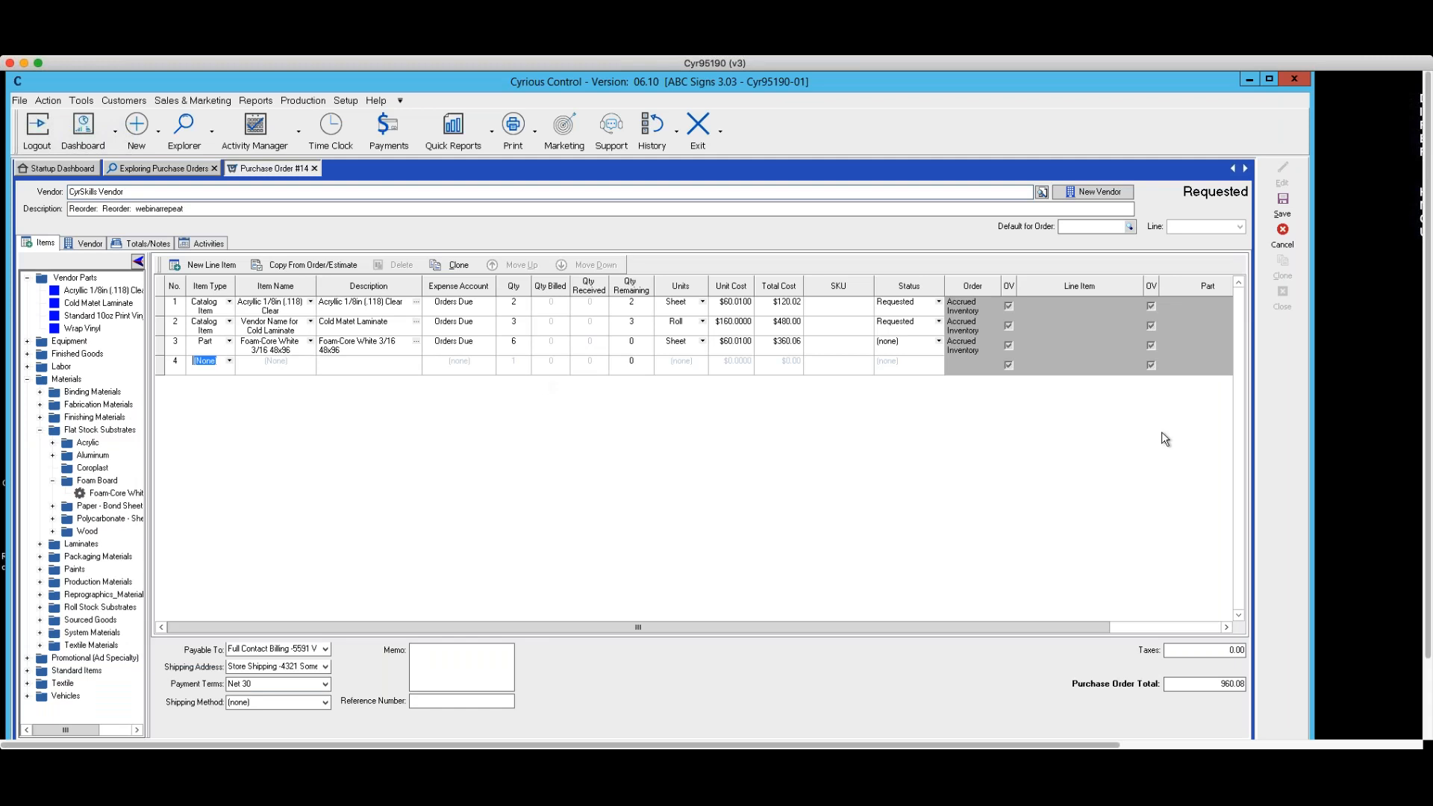
Open Standard 10oz Print Vinyl from the Print Vinyl category of Roll Stock Substrates in Part Setup, examine its unit settings, and close the setup.
left_click(345, 100)
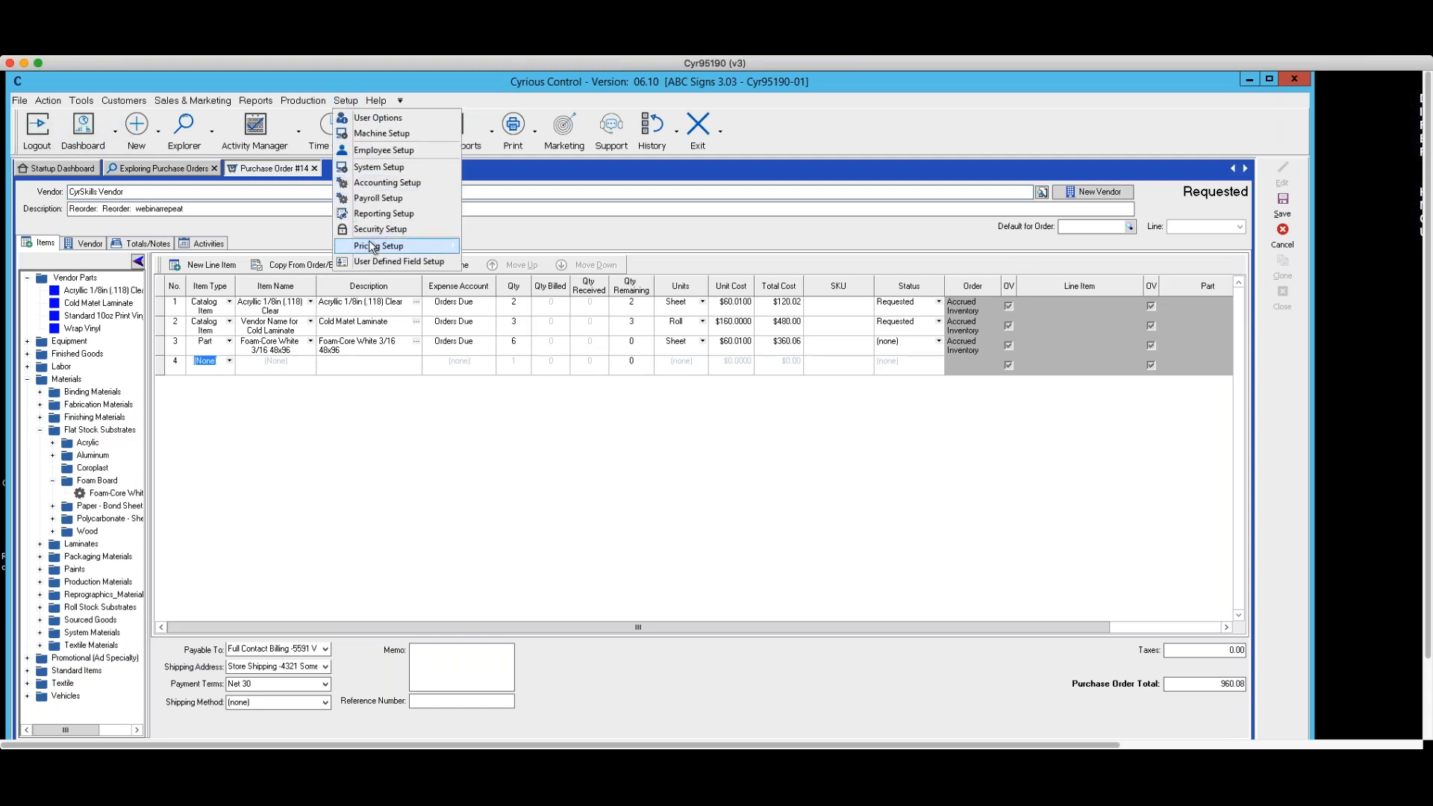
mouse_move(393, 247)
left_click(511, 247)
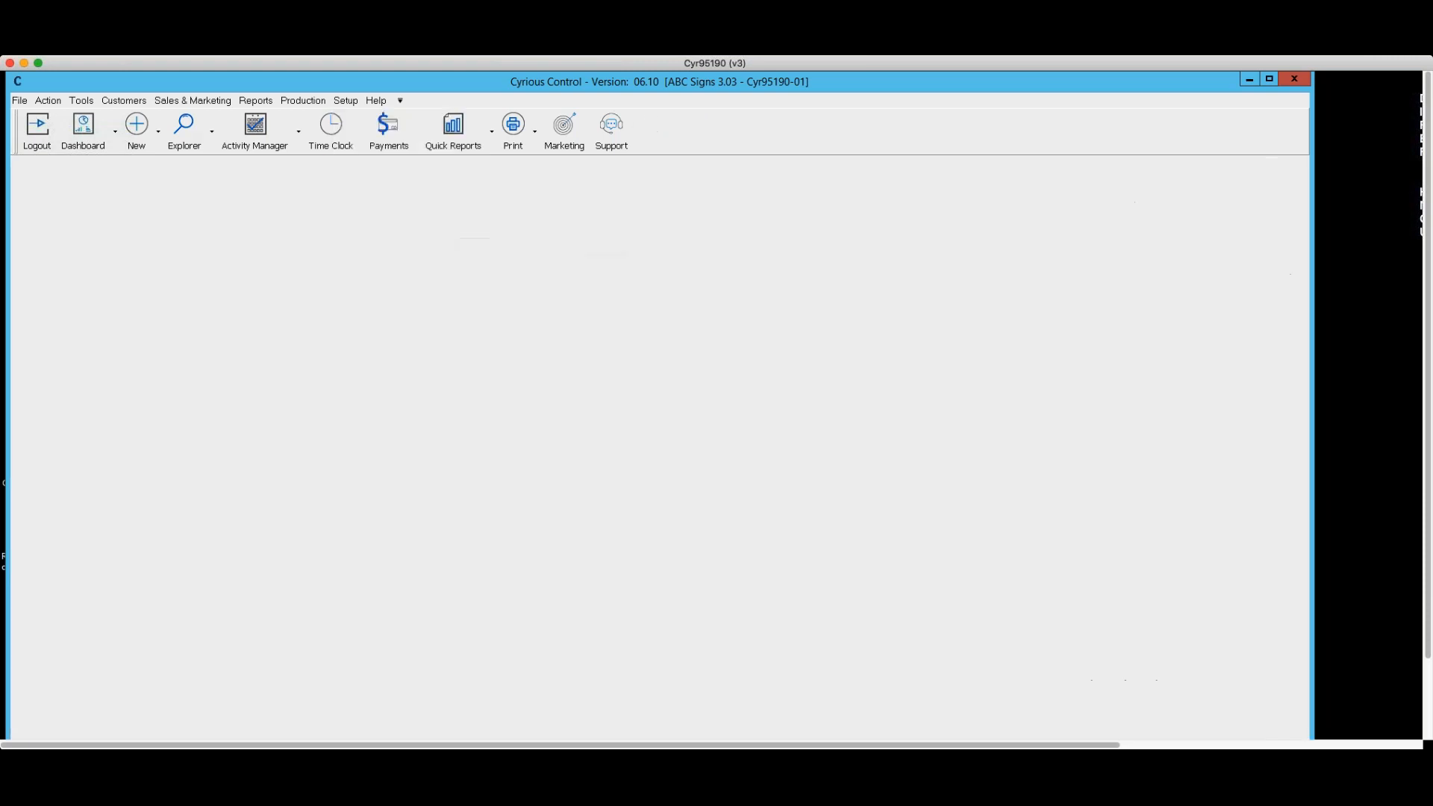
left_click(60, 228)
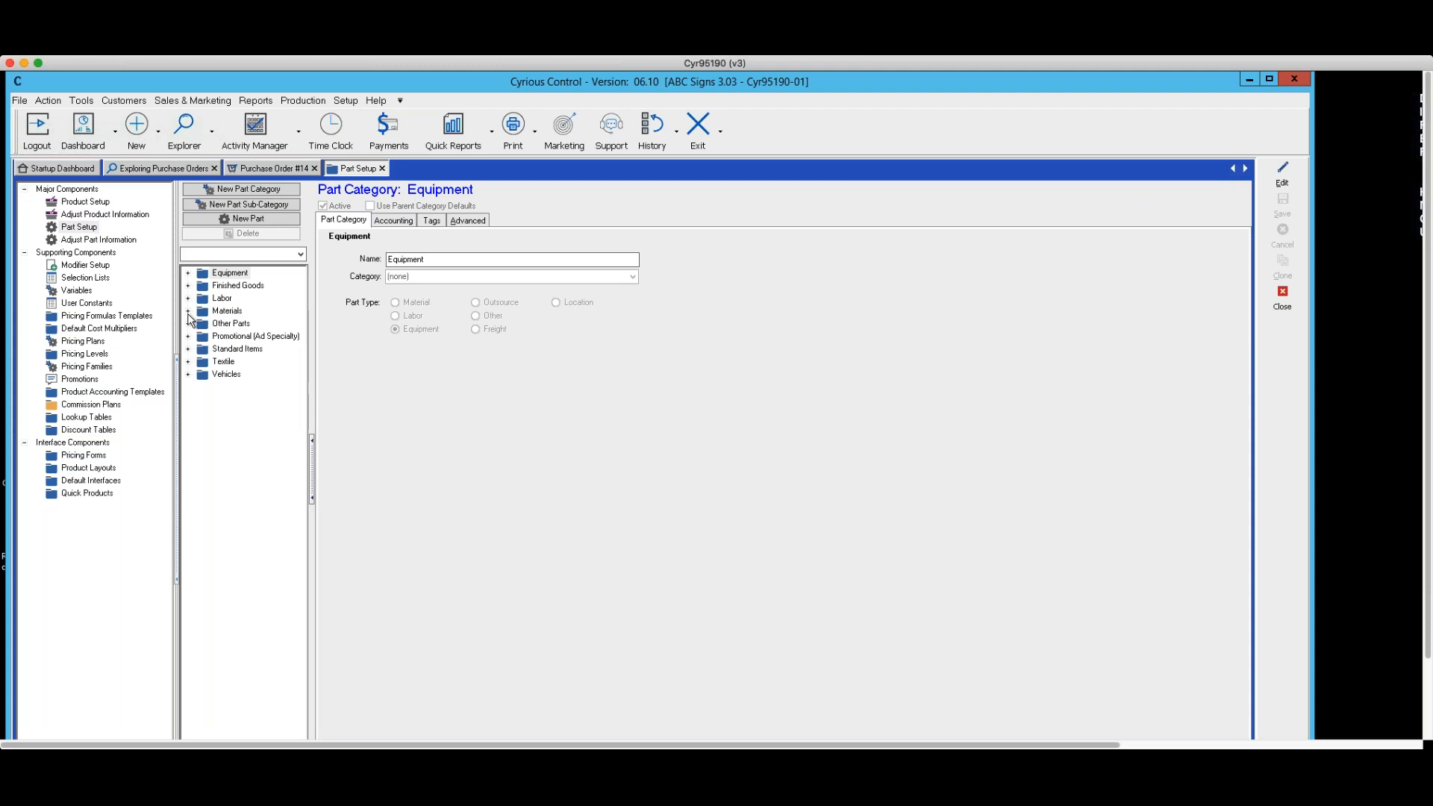
left_click(189, 311)
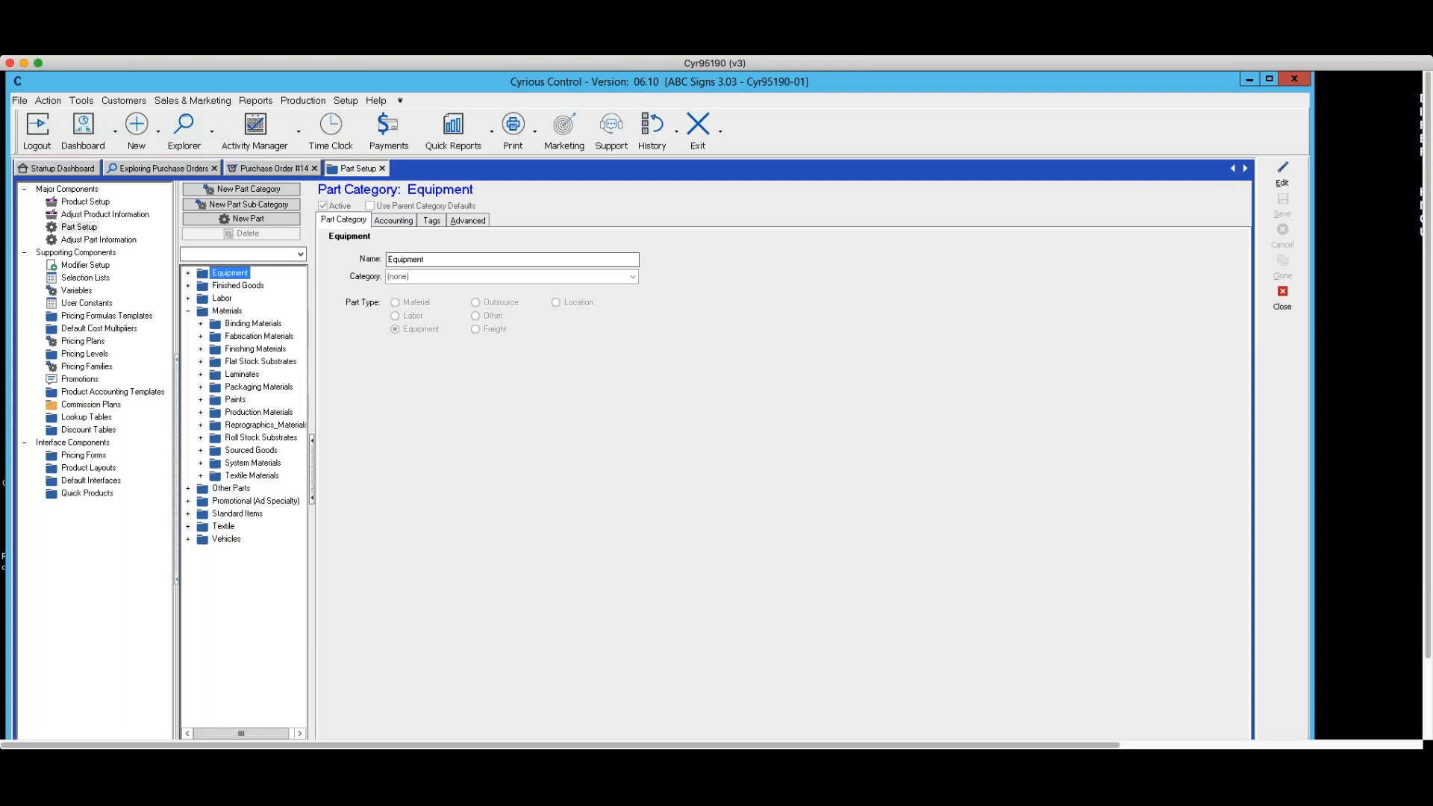
left_click(200, 438)
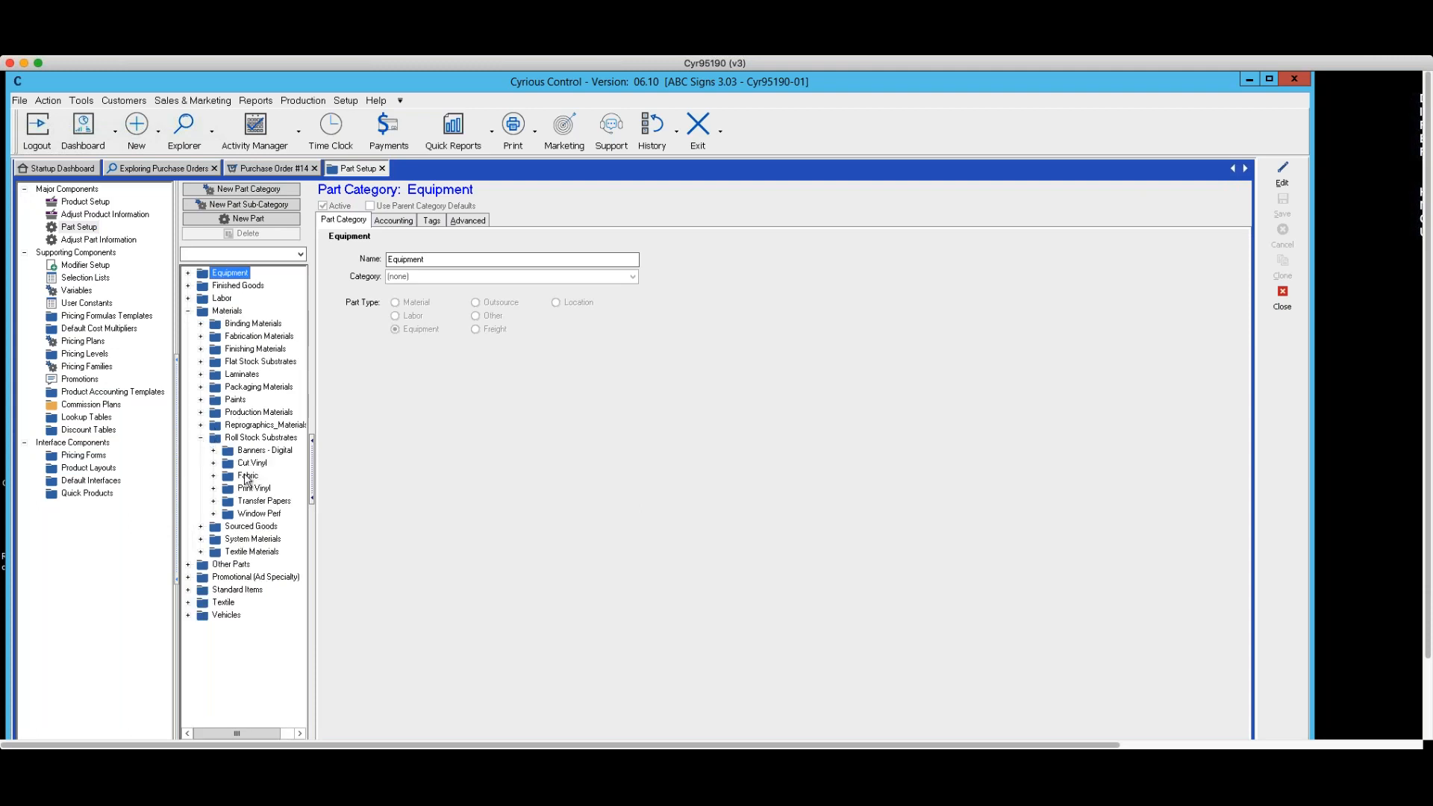
left_click(214, 489)
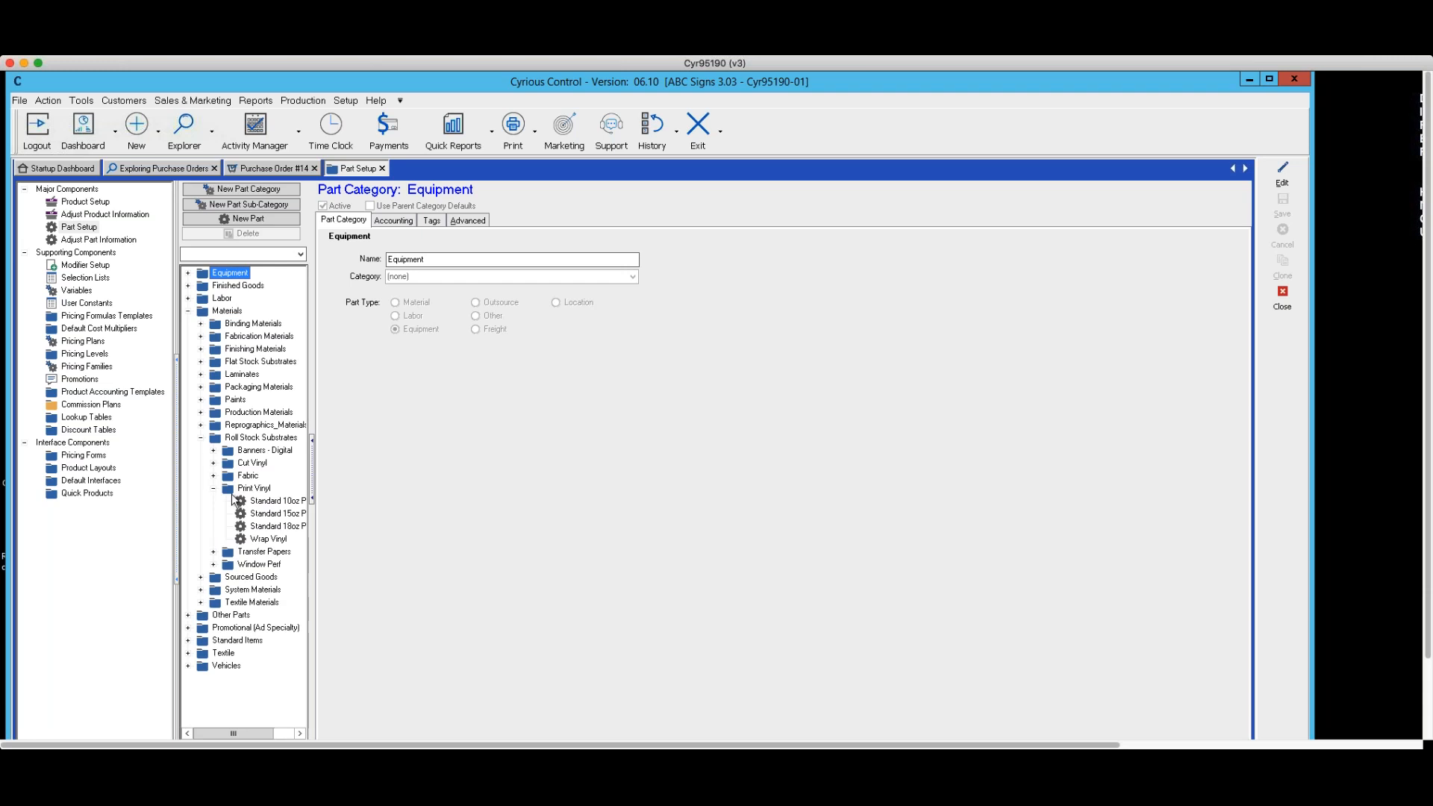
left_click(277, 502)
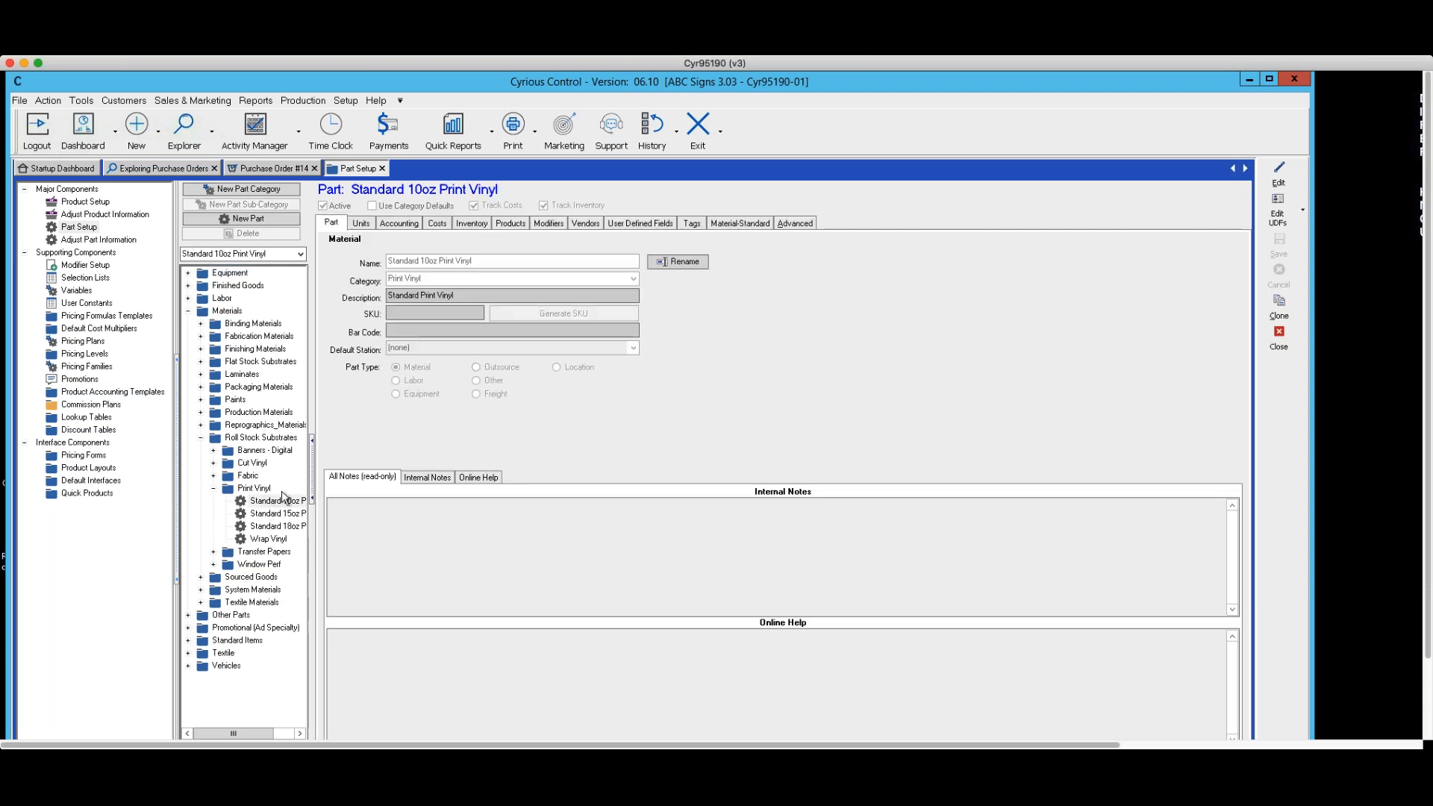
left_click(361, 223)
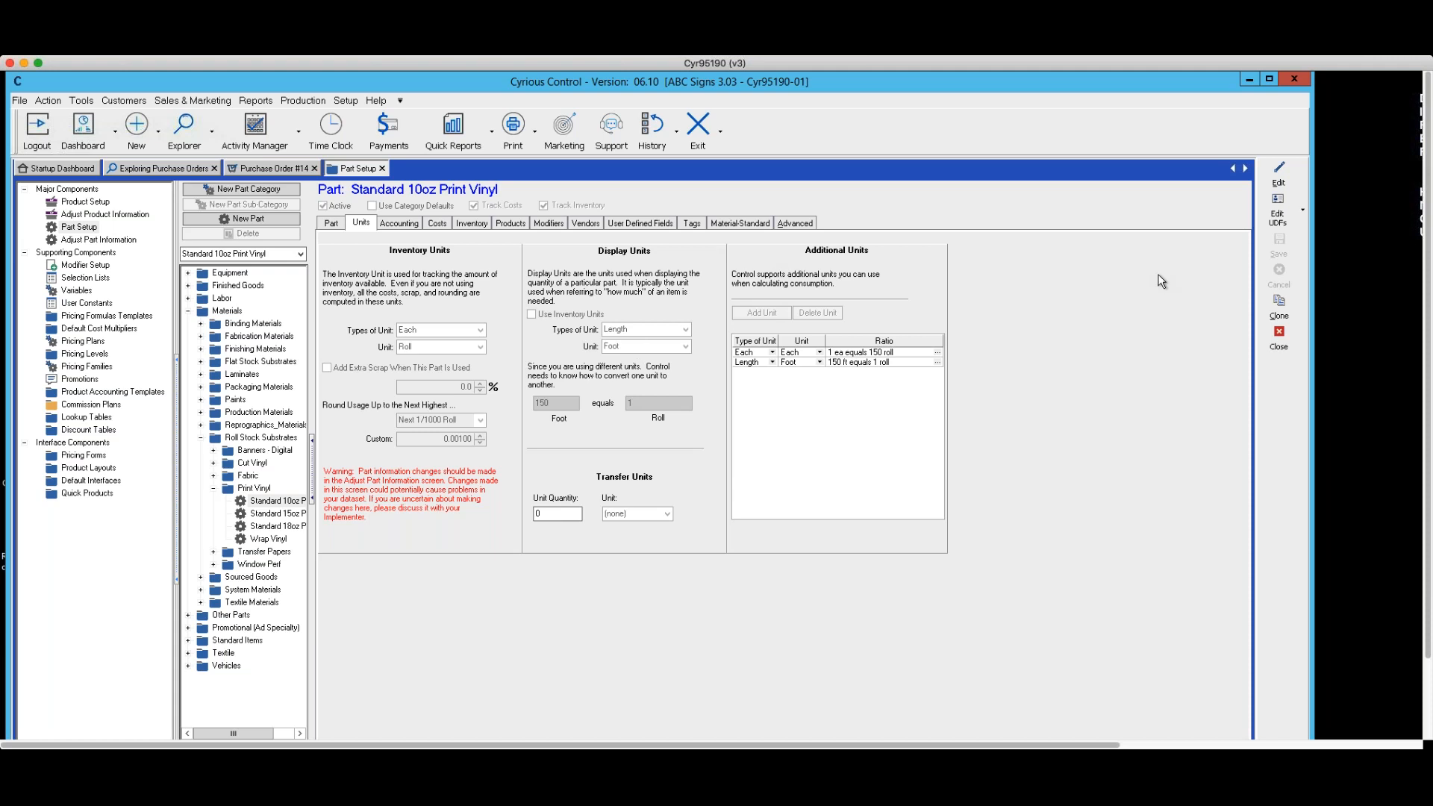
left_click(1279, 336)
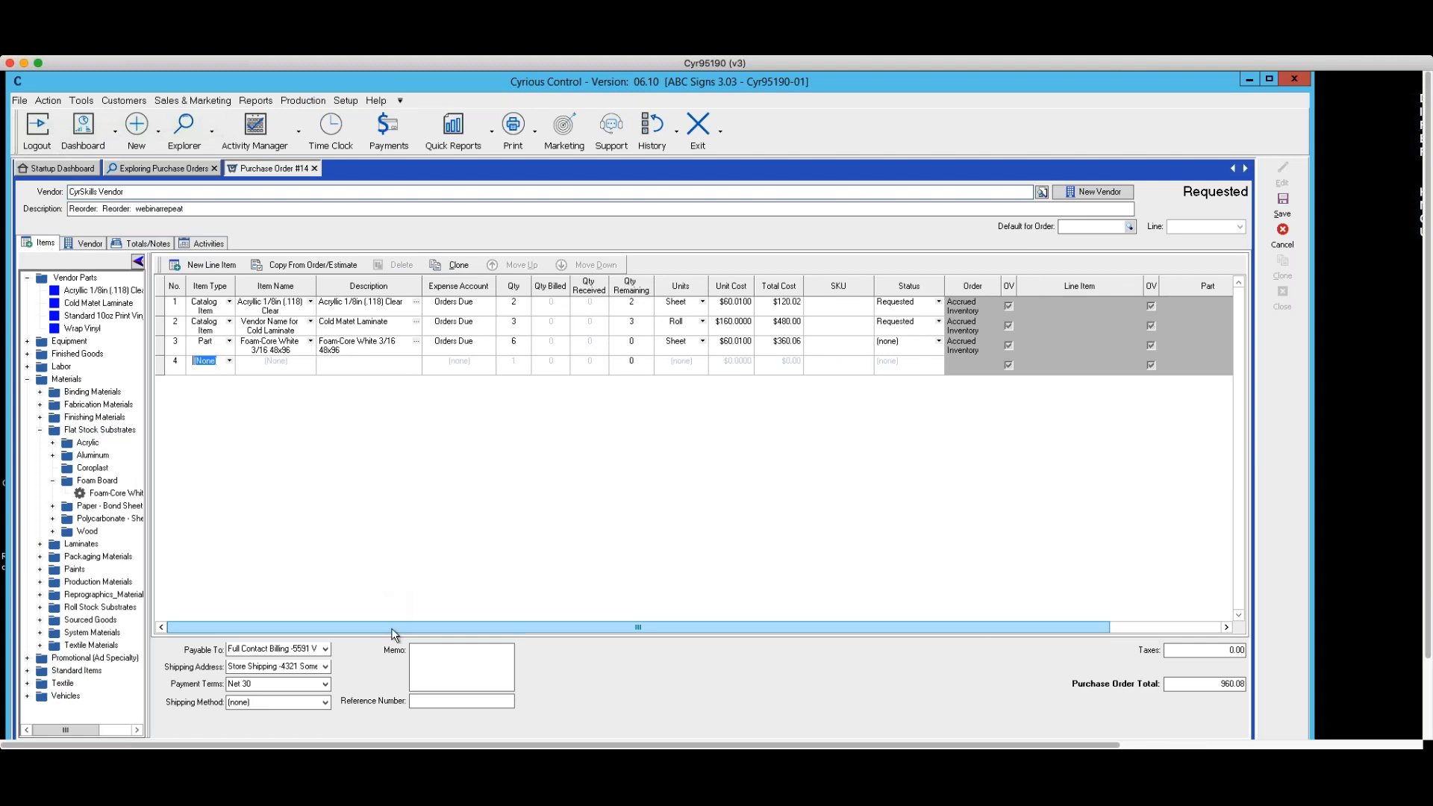
Set the status of the Foam-Core White line item to Requested.
left_click_drag(392, 628, 270, 566)
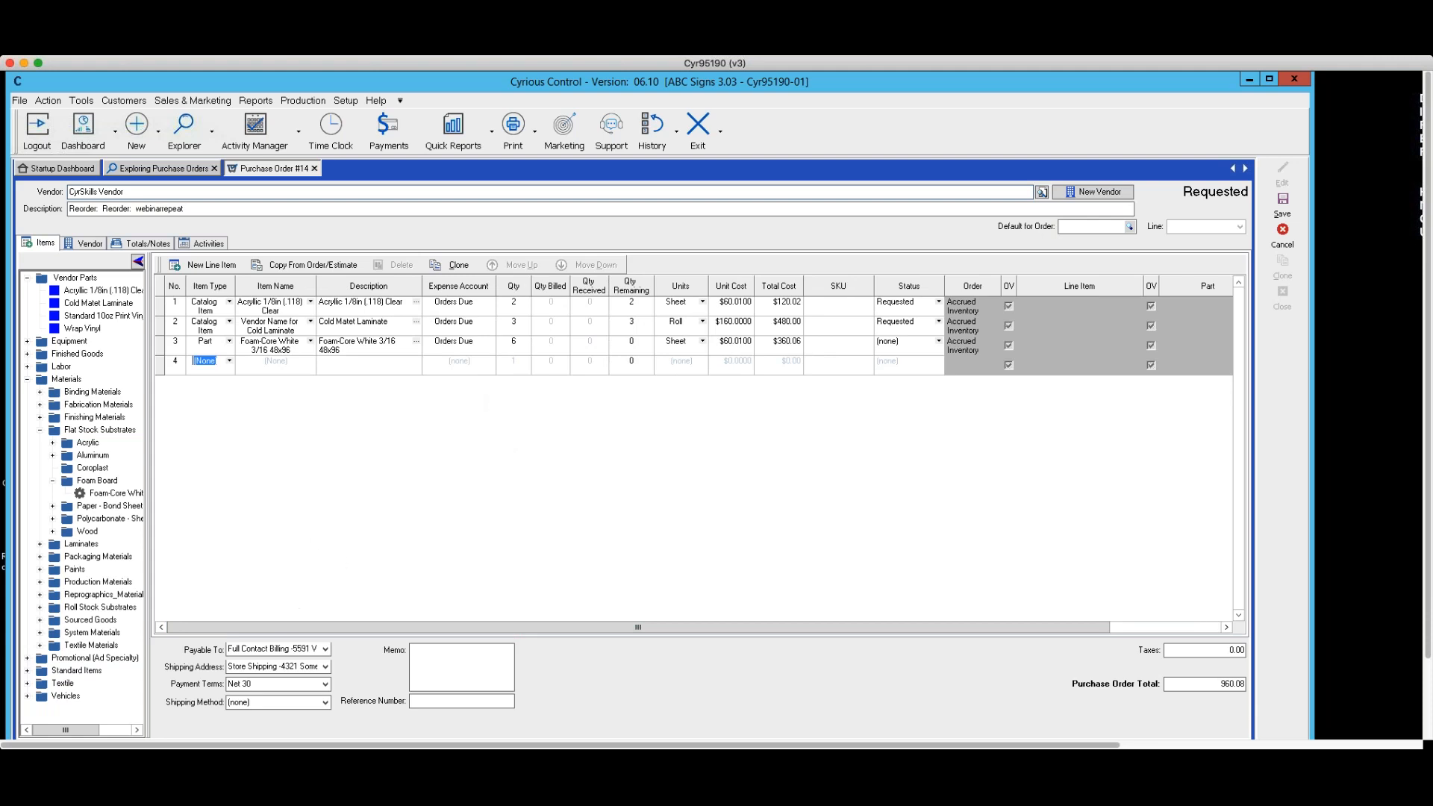
scroll(320, 571, "down", 3)
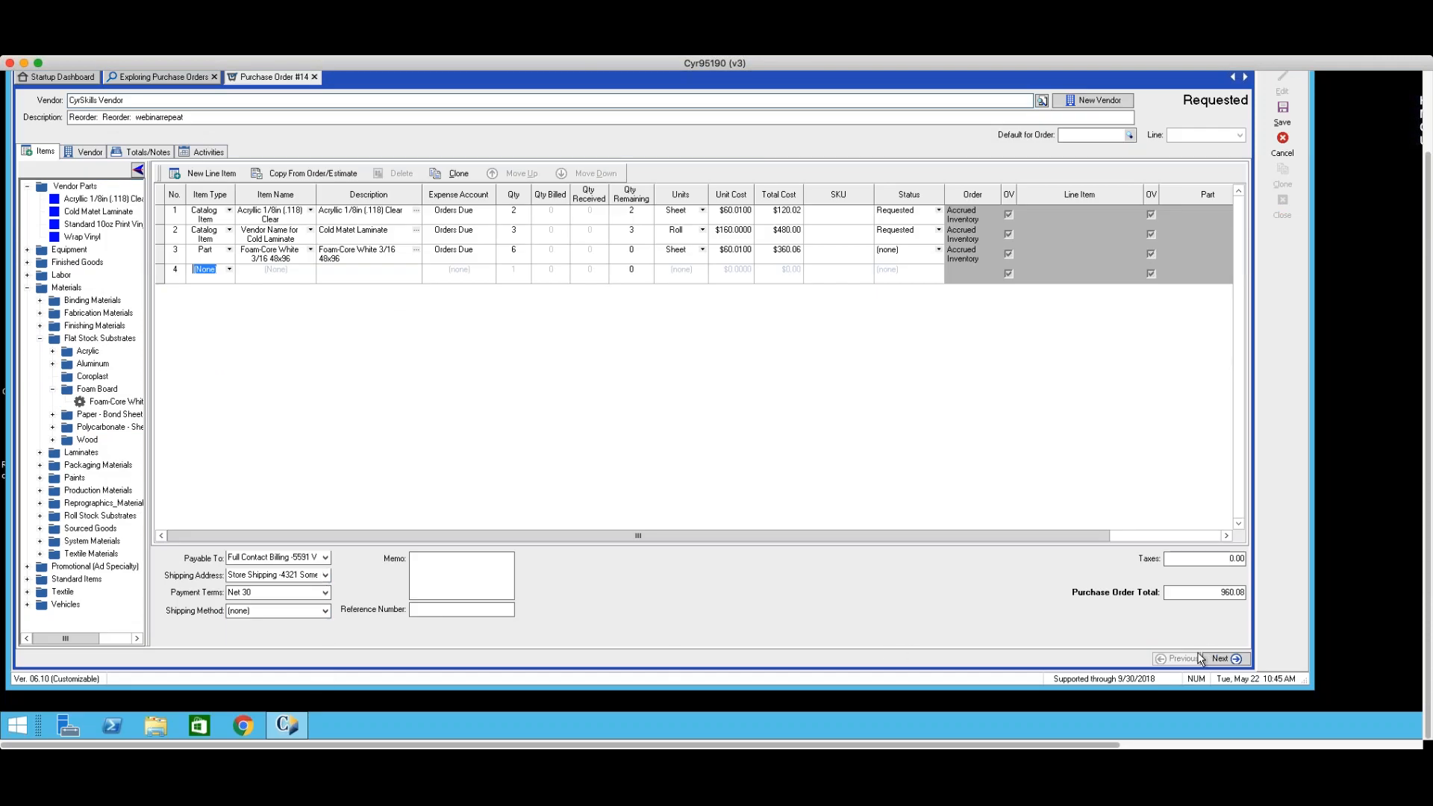
scroll(1199, 658, "up", 3)
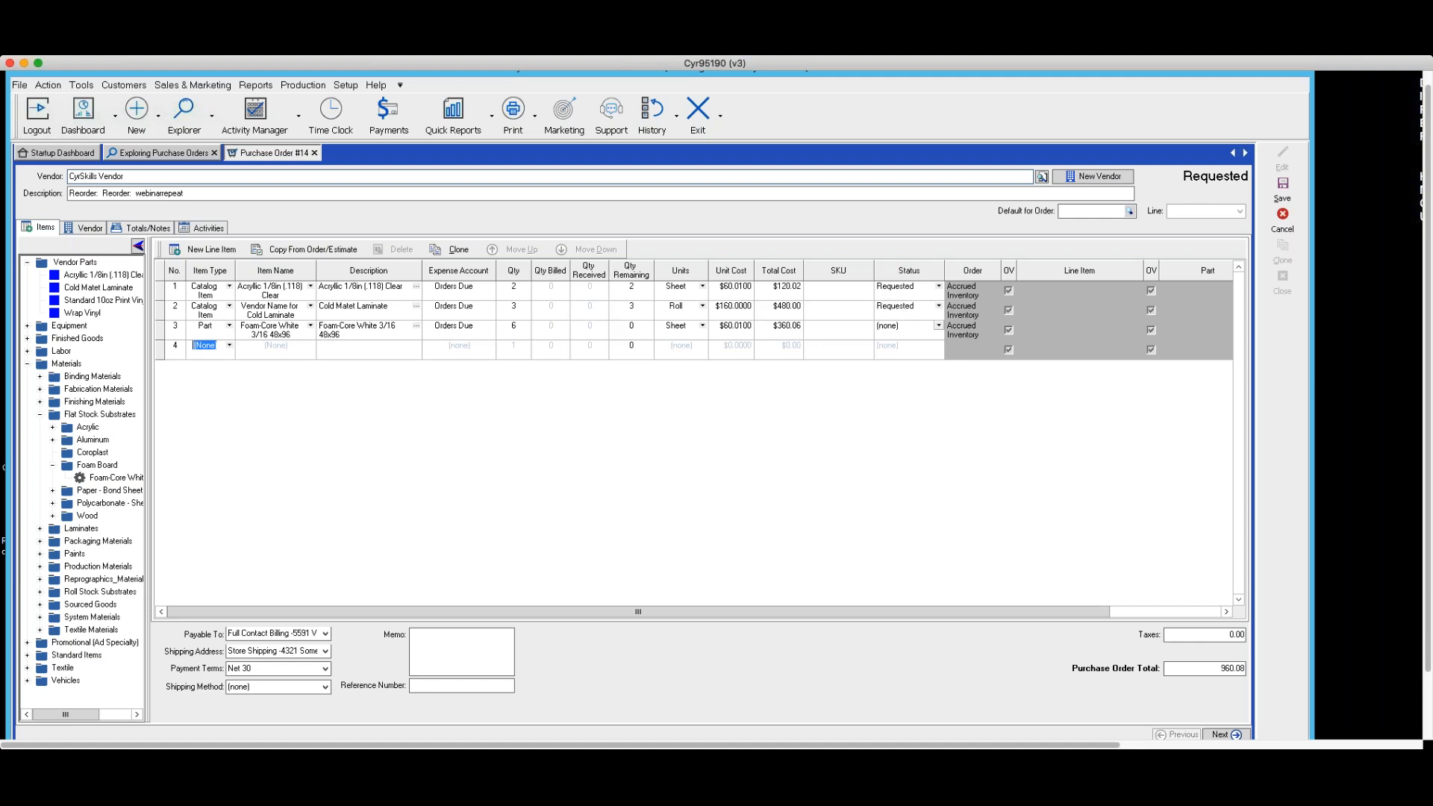
left_click(938, 329)
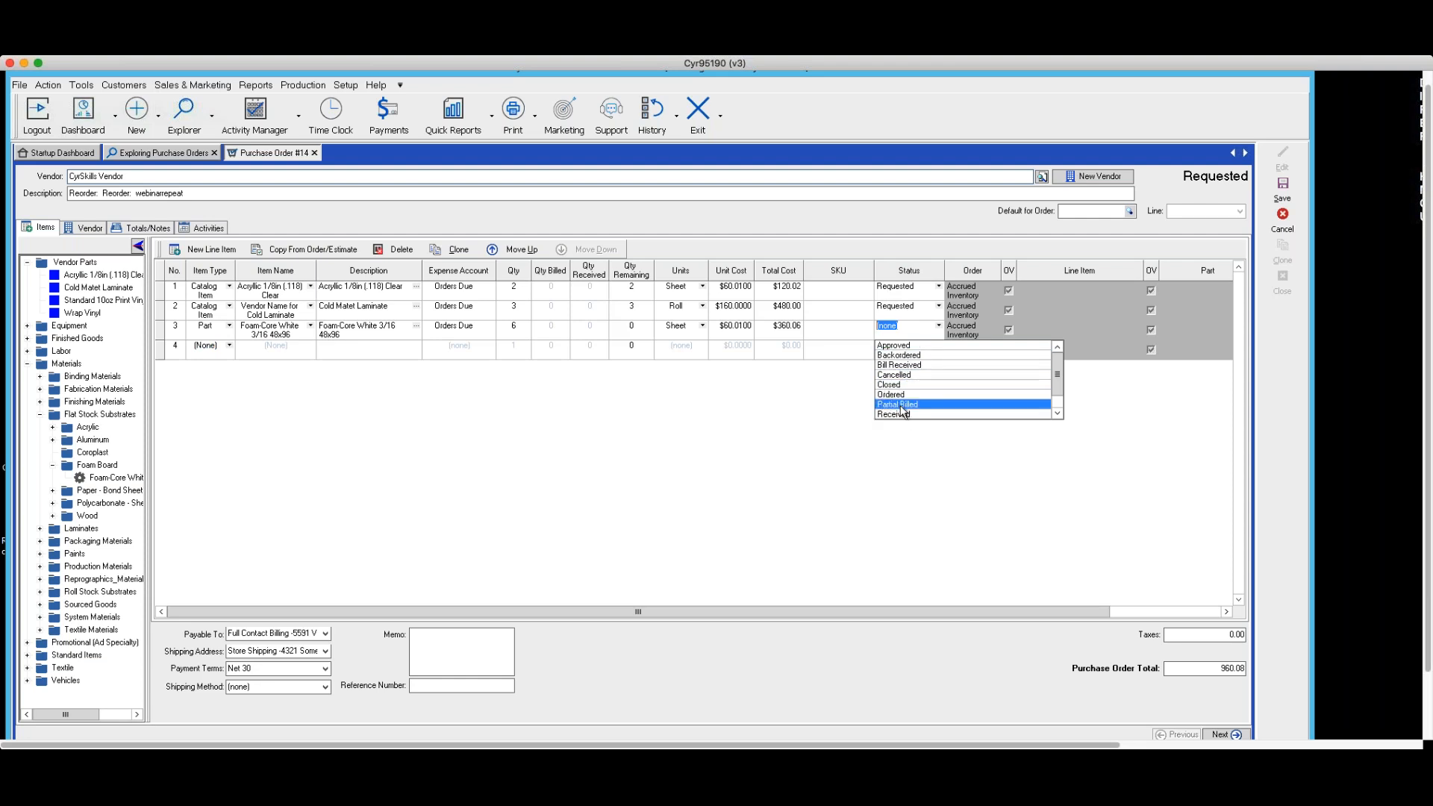
left_click(1058, 414)
left_click(1058, 414)
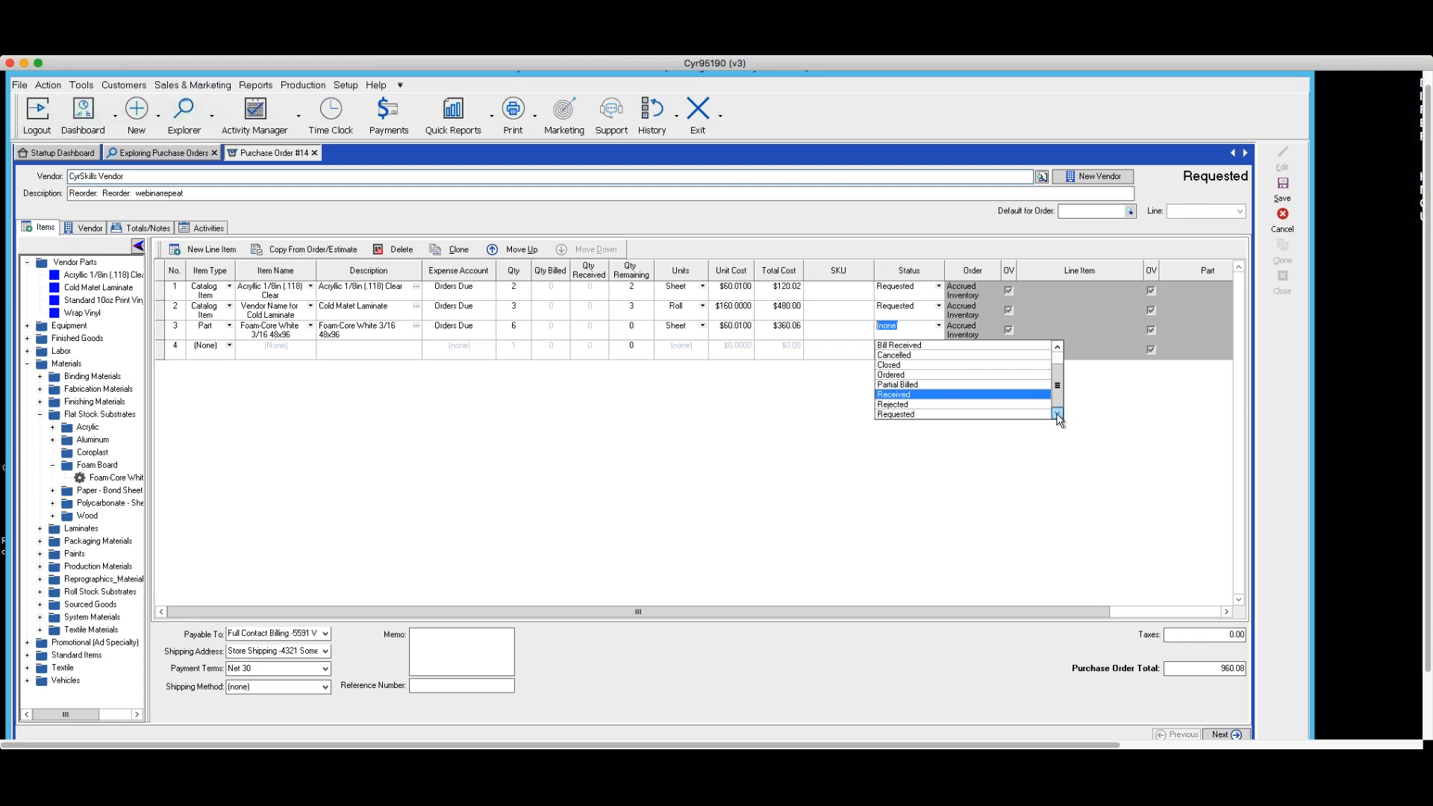
left_click(973, 414)
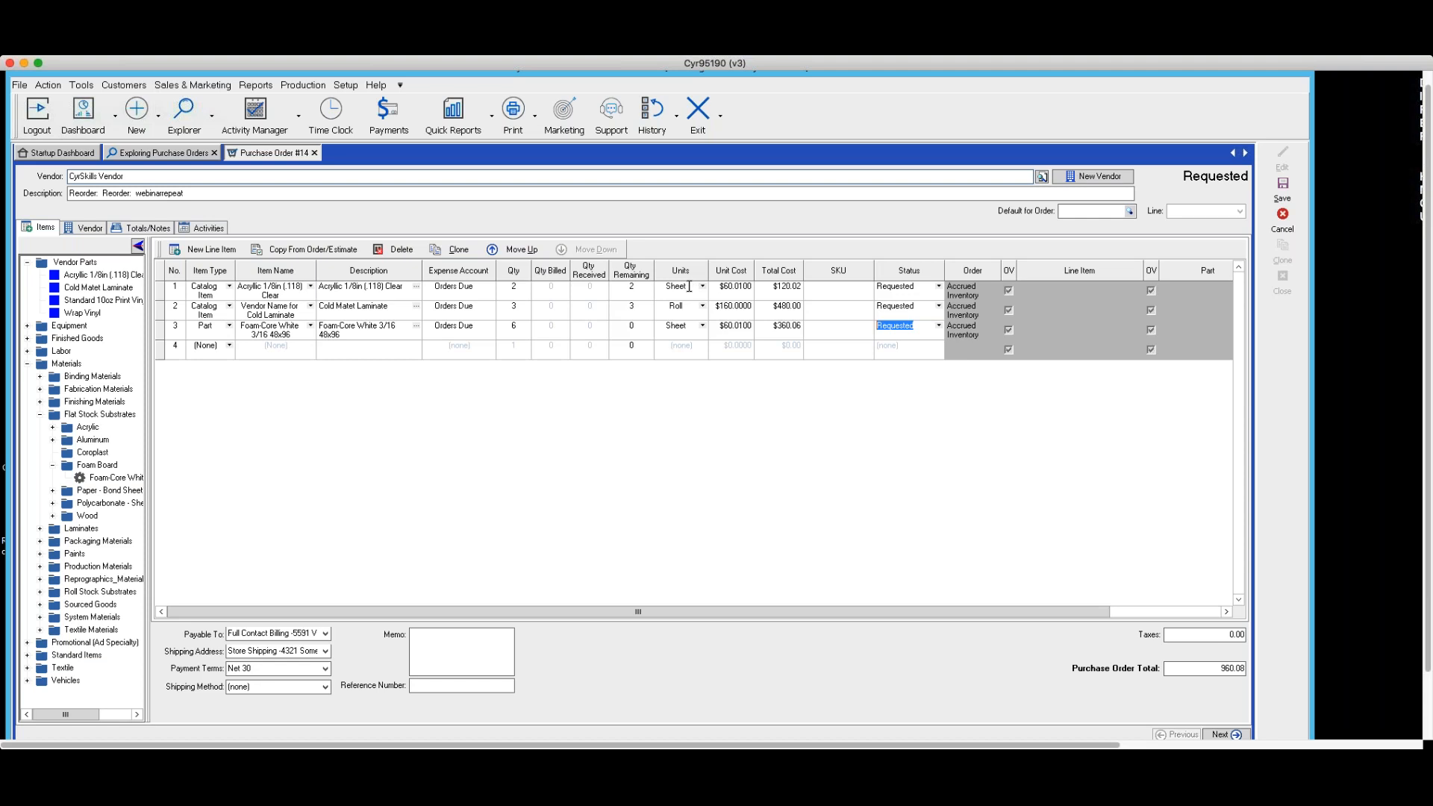
Save the purchase order with "aded" as the reason for the edit, and close it.
left_click(1284, 188)
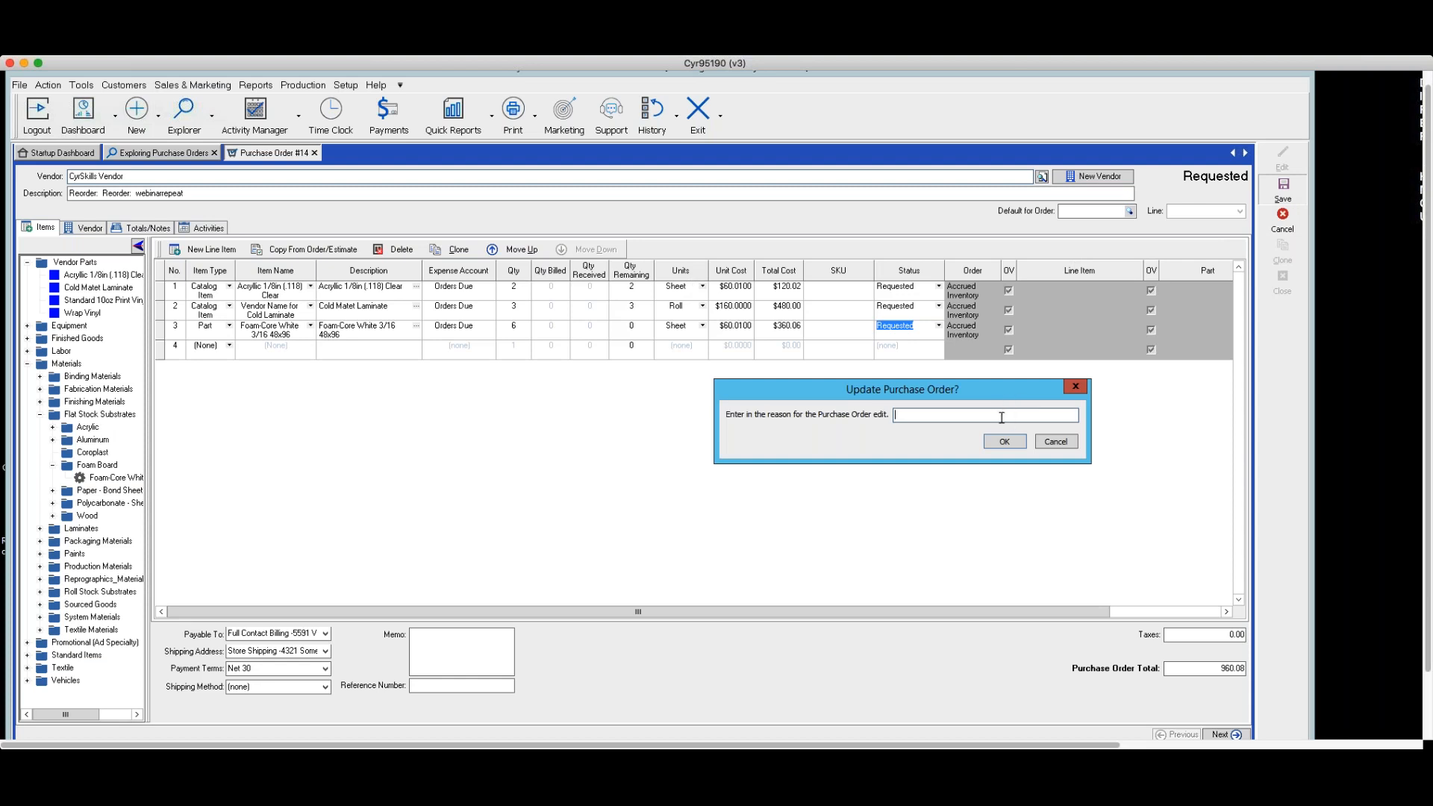
type("aded")
left_click(1002, 440)
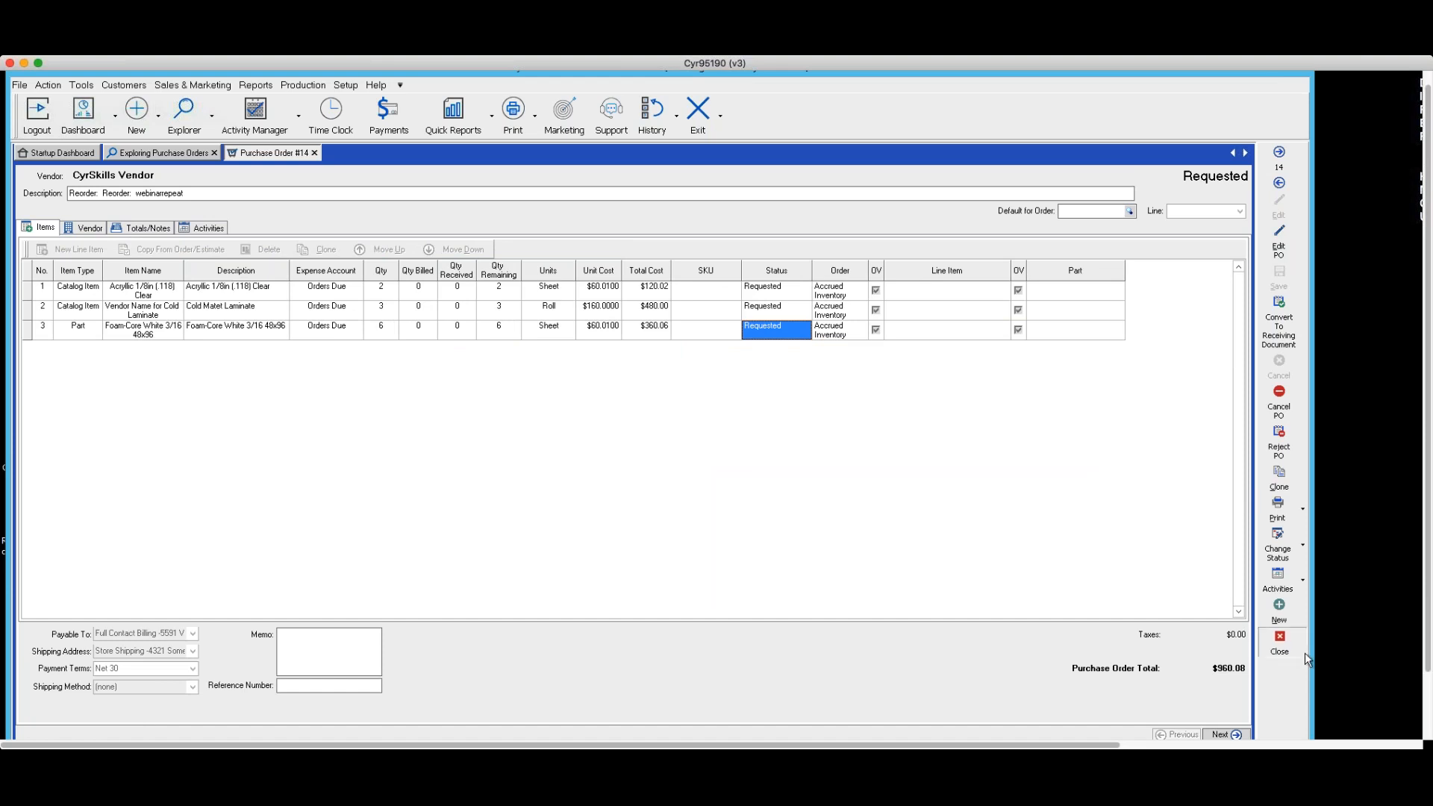
left_click(1279, 639)
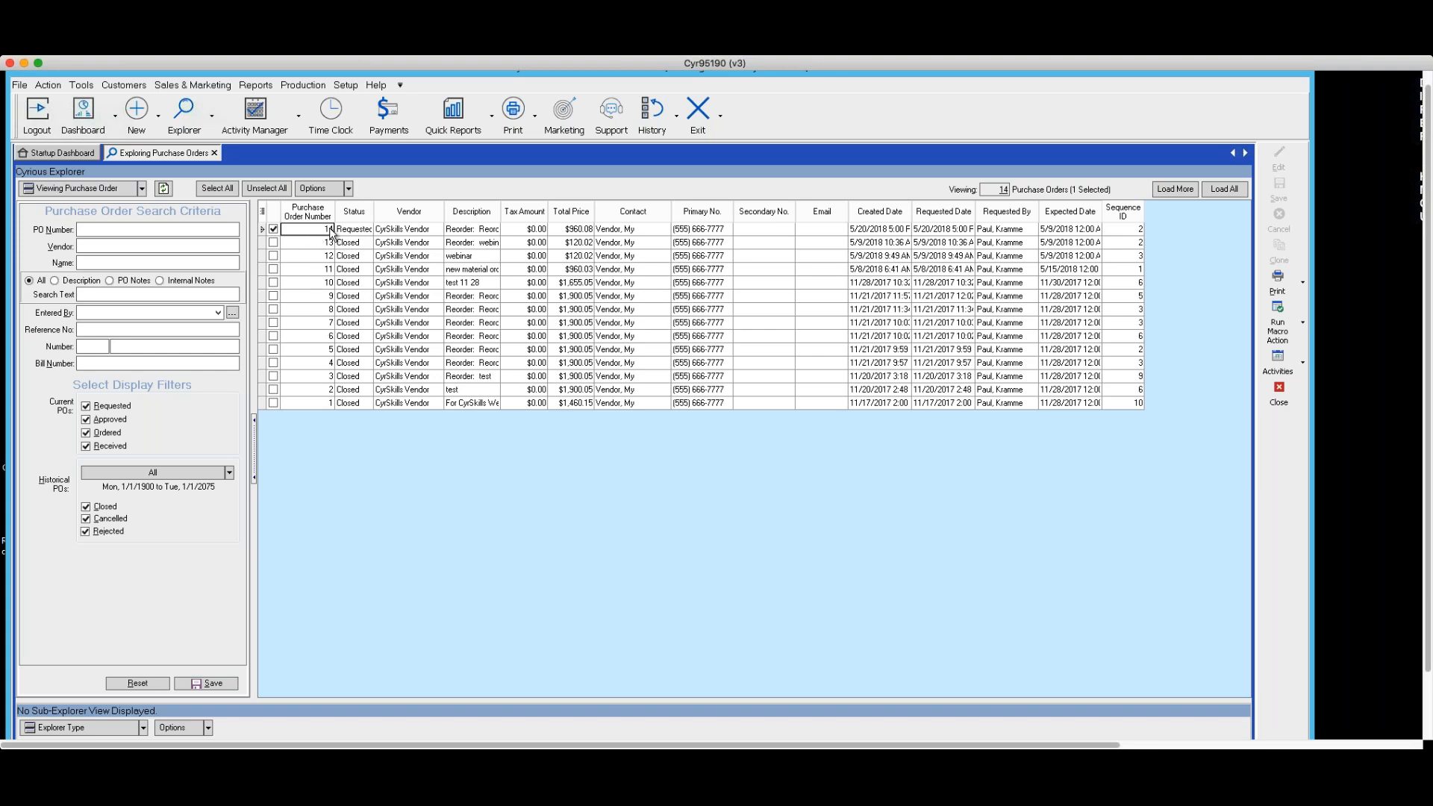
Reopen the requested CyrSkills Vendor purchase order from the purchase orders explorer and check its available status changes without choosing one.
left_click(215, 117)
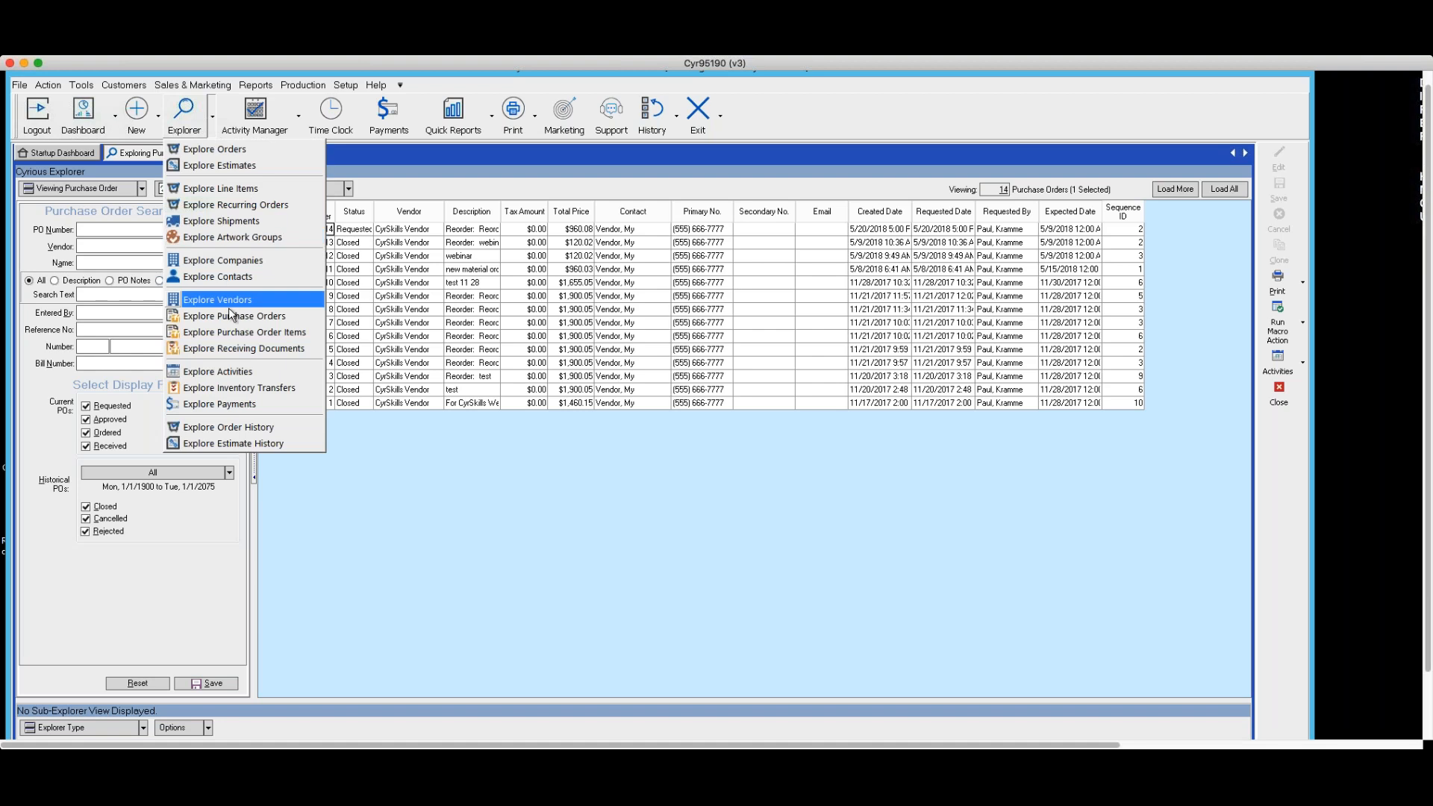
left_click(247, 318)
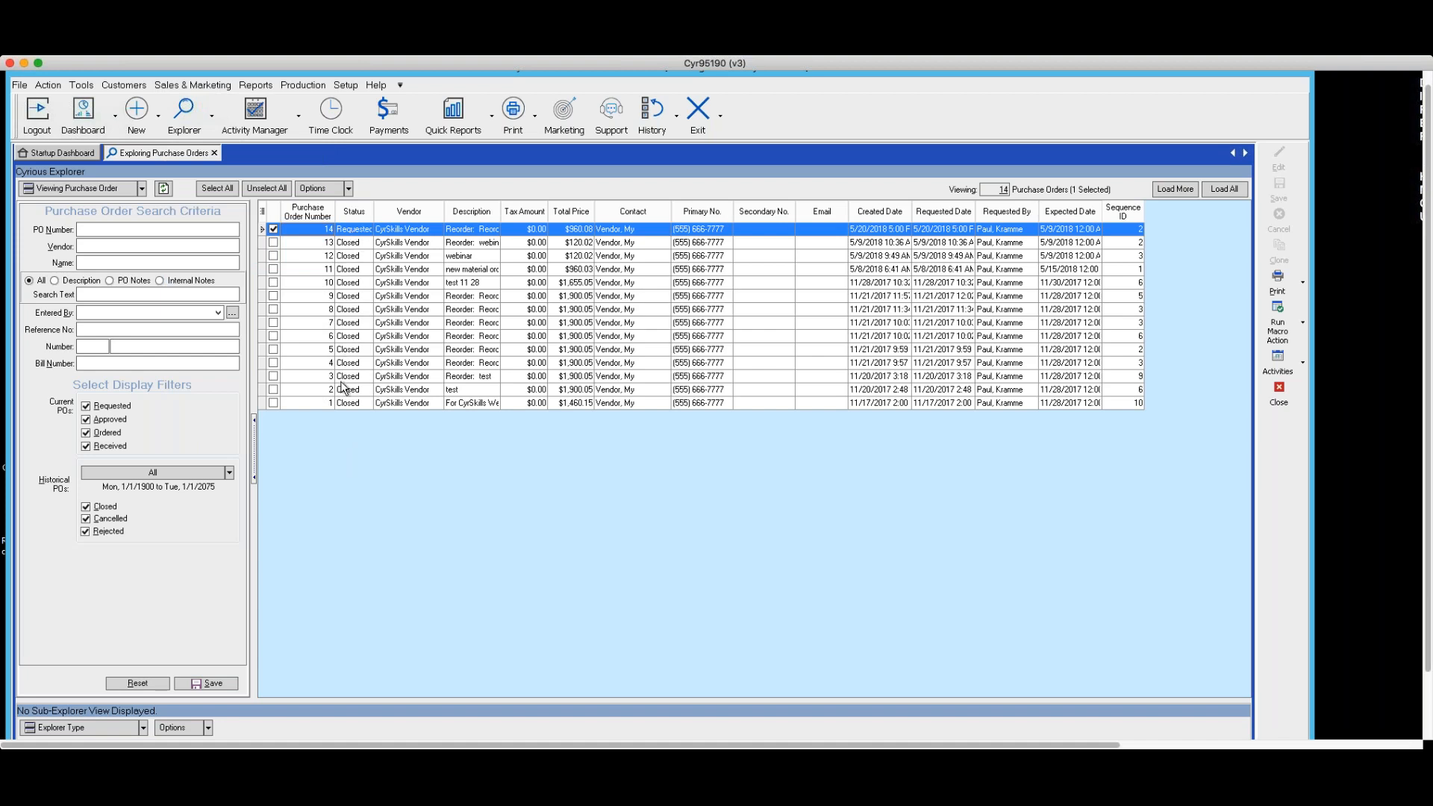
double_click(314, 231)
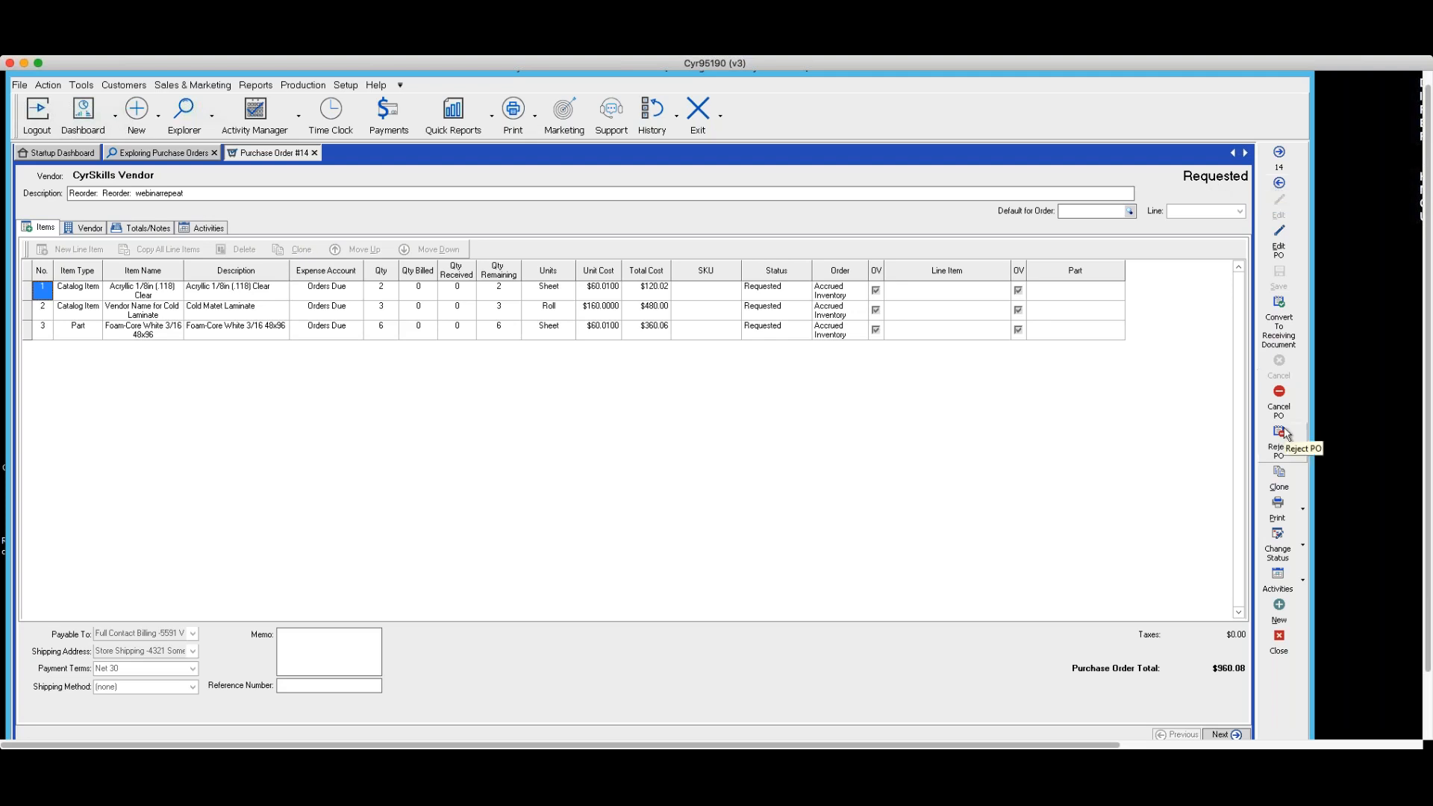
left_click(1301, 553)
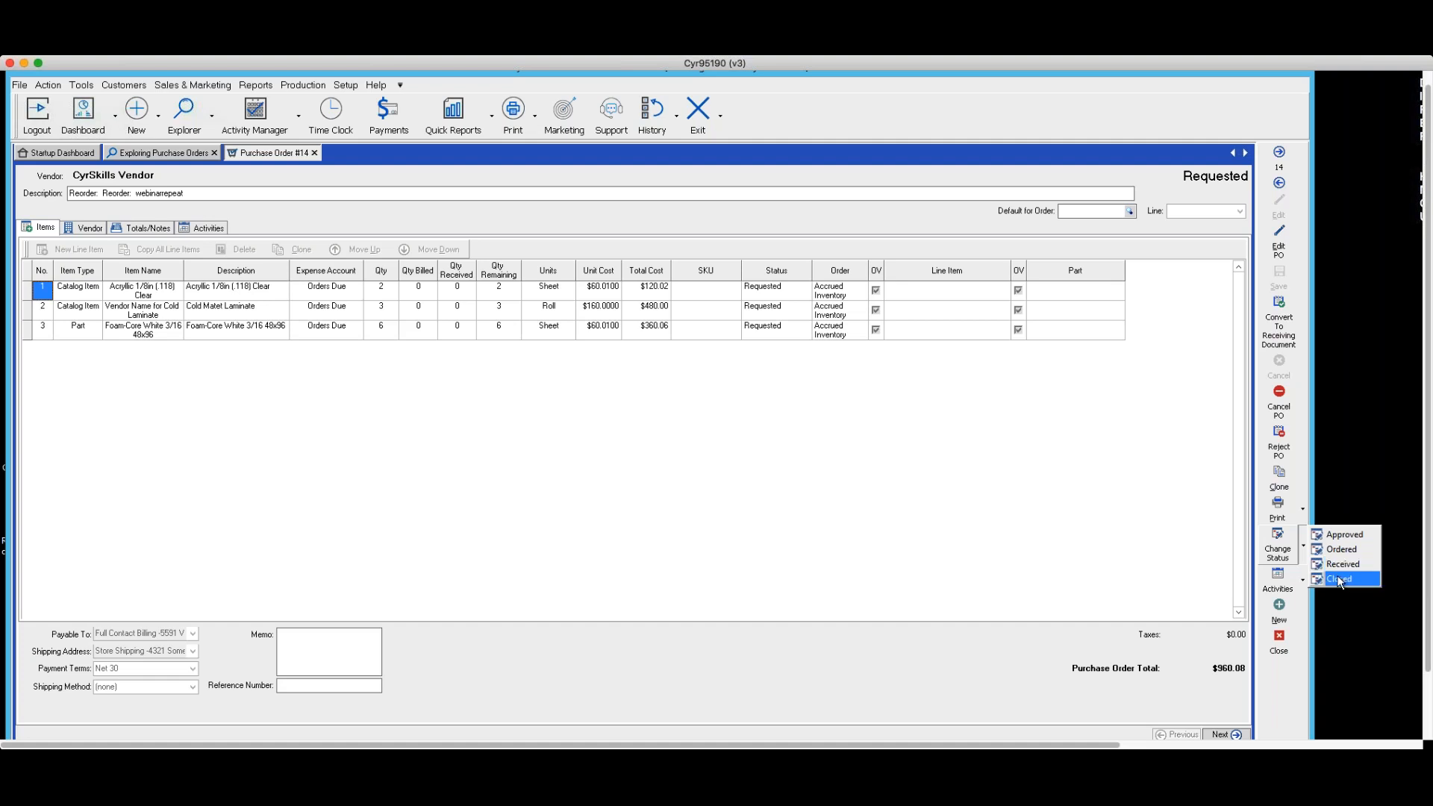
left_click(1010, 505)
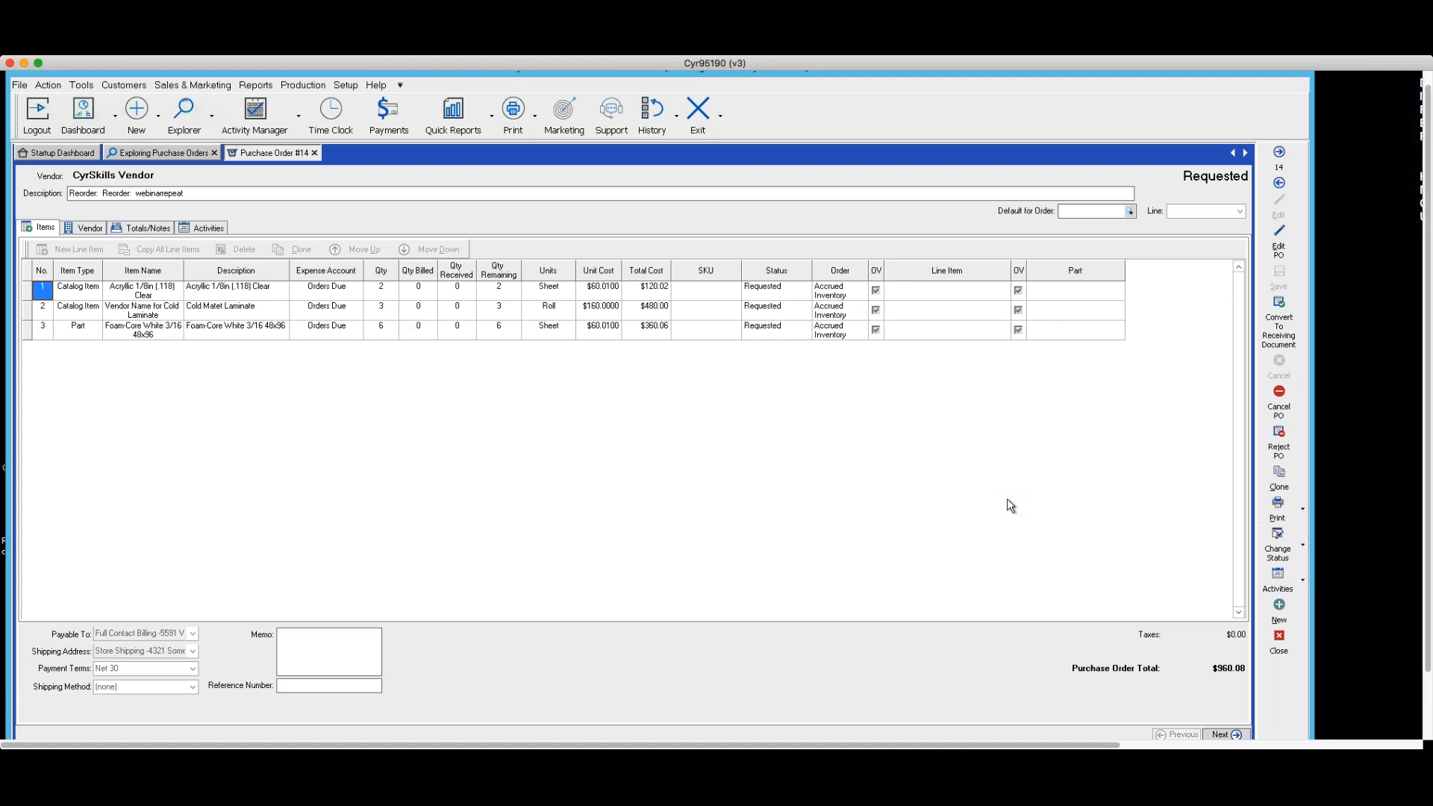
Change the status of the first line item, the clear 1/8in (.118) acrylic, to Received.
right_click(793, 293)
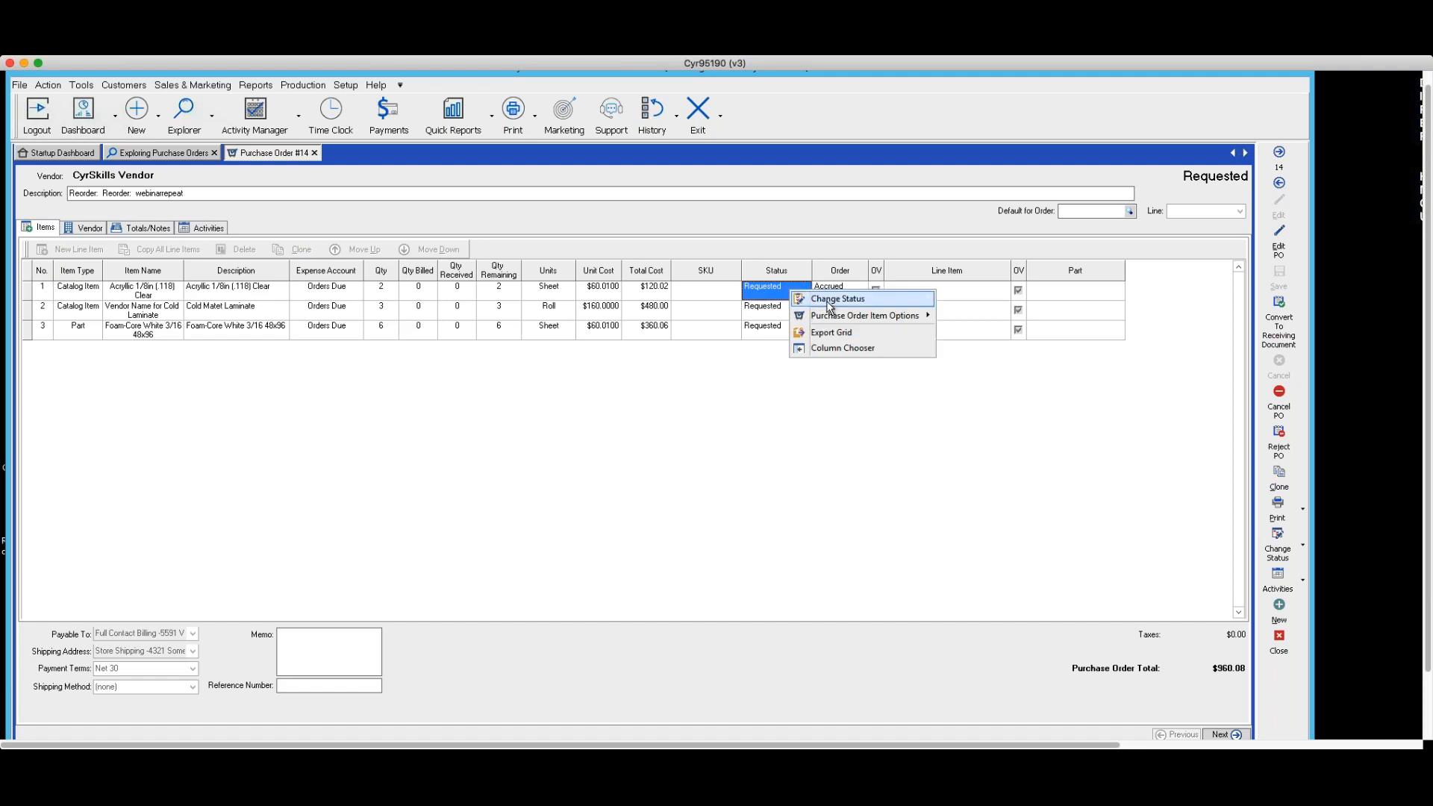
mouse_move(830, 302)
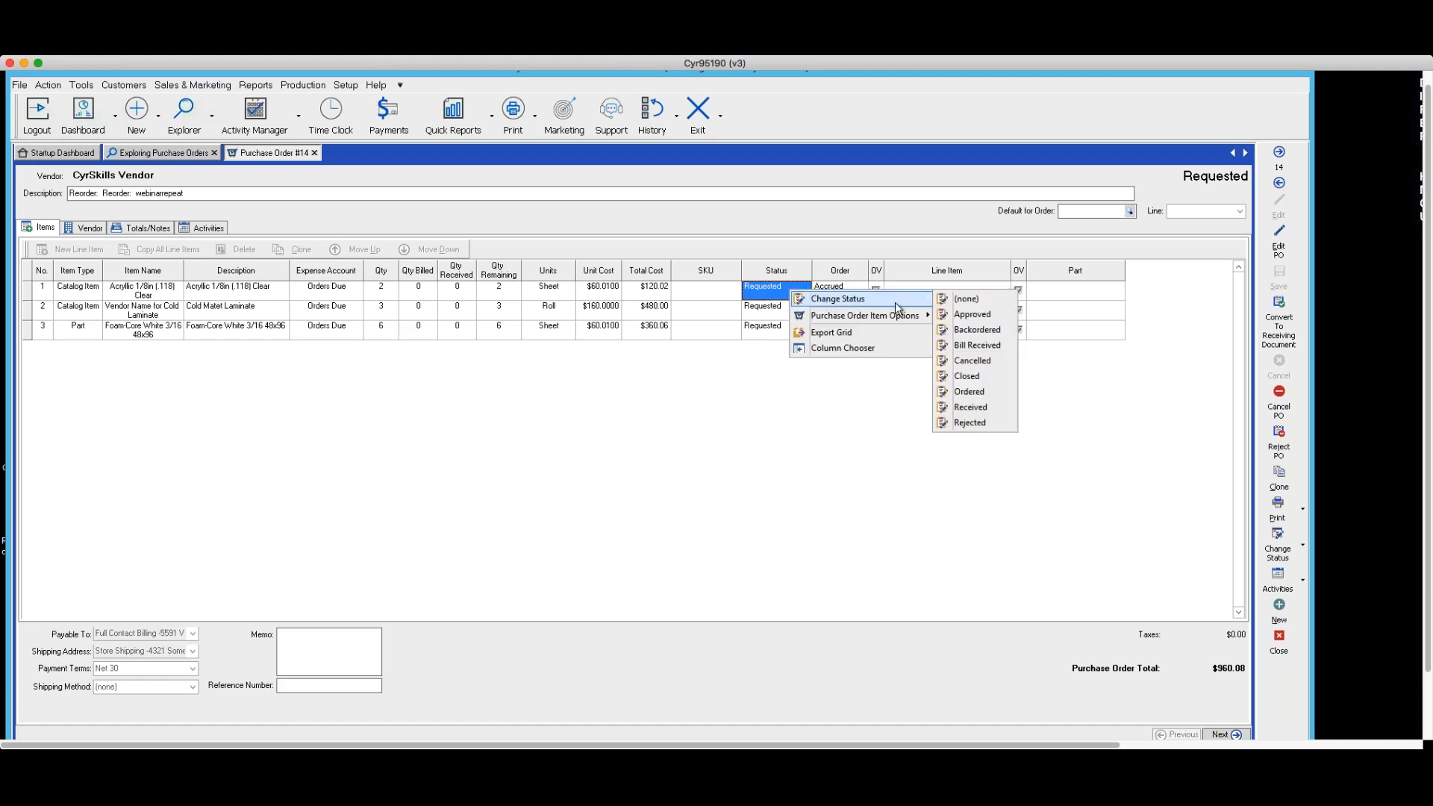
left_click(972, 408)
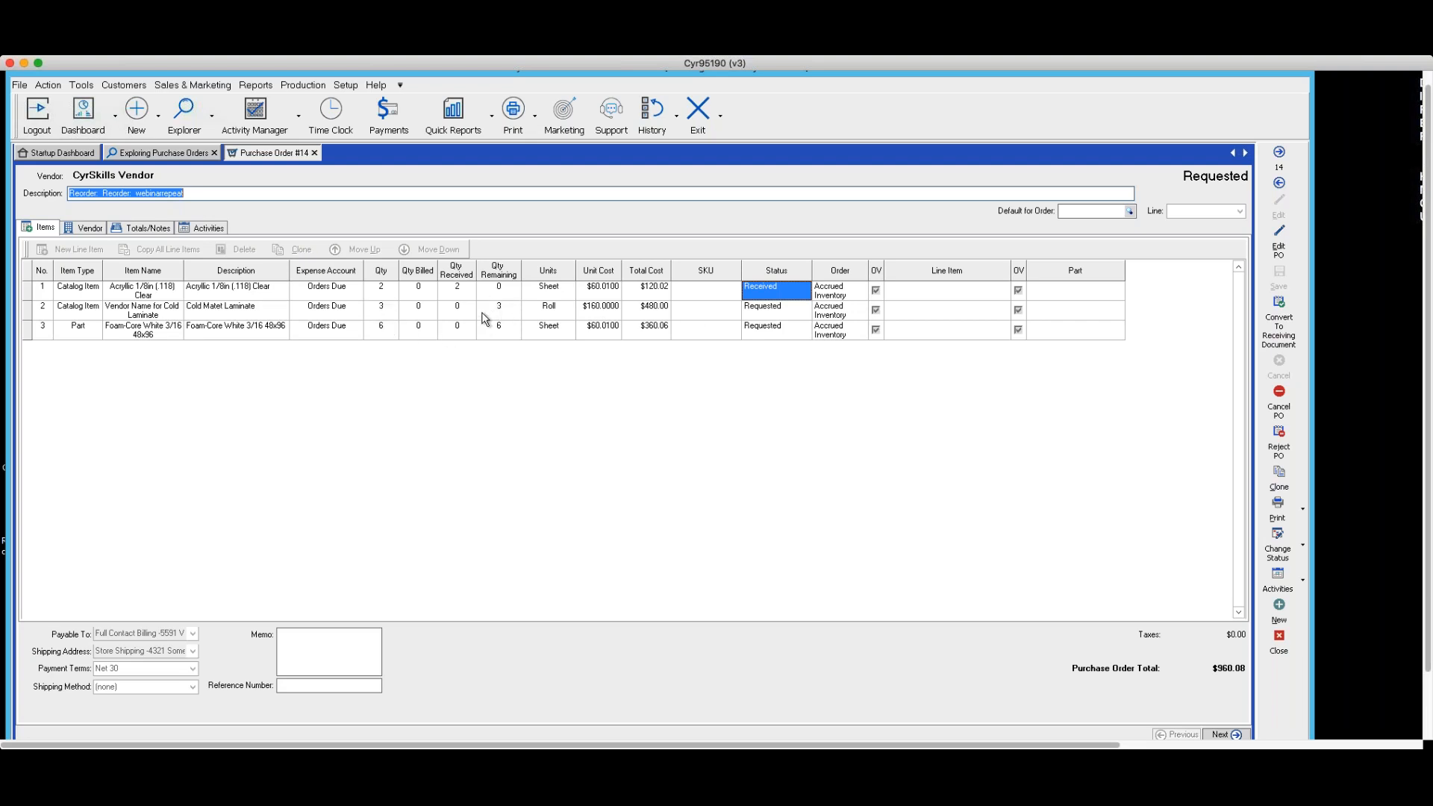
Change the status of the Cold Matet Laminate line item to Received.
left_click(766, 310)
right_click(762, 305)
mouse_move(803, 315)
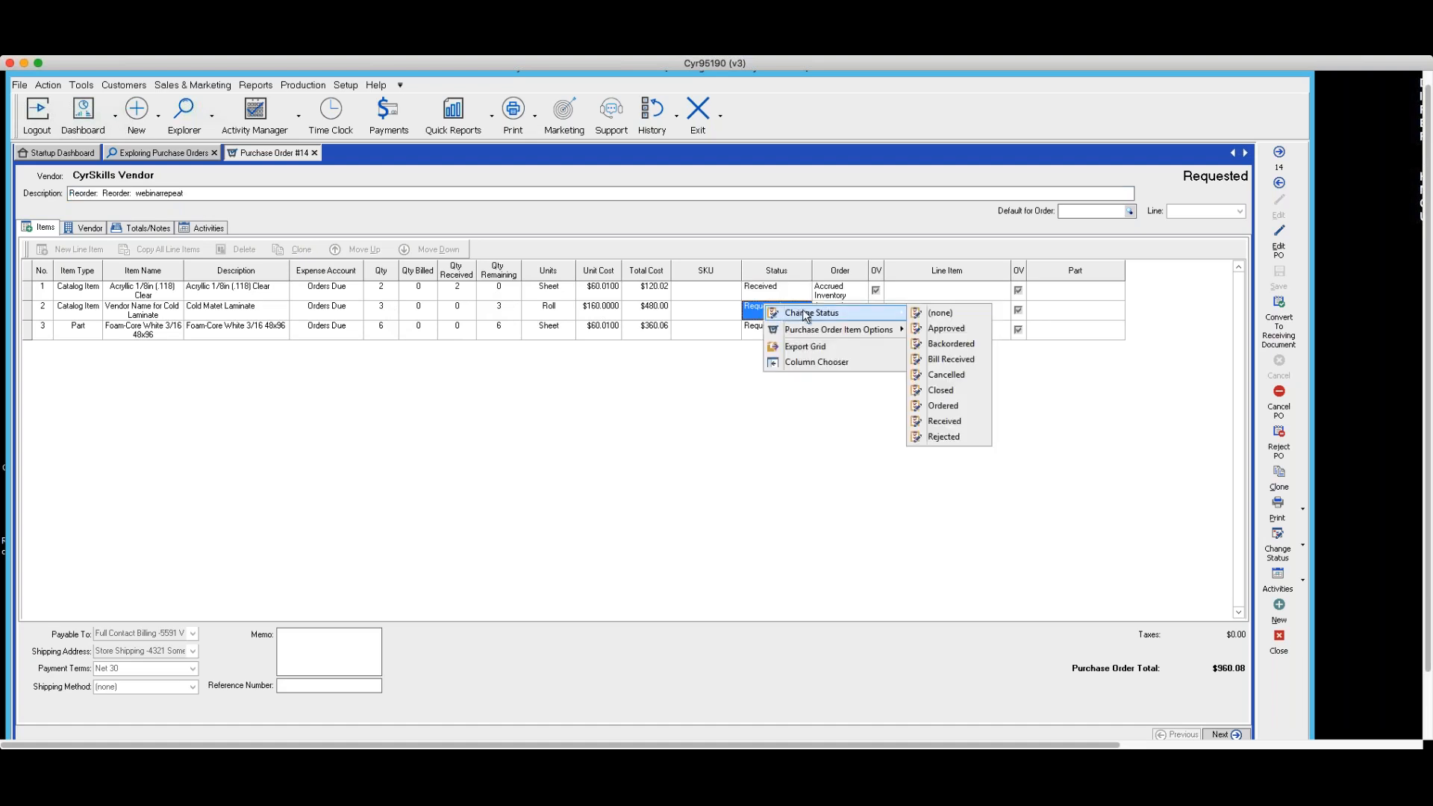
left_click(945, 422)
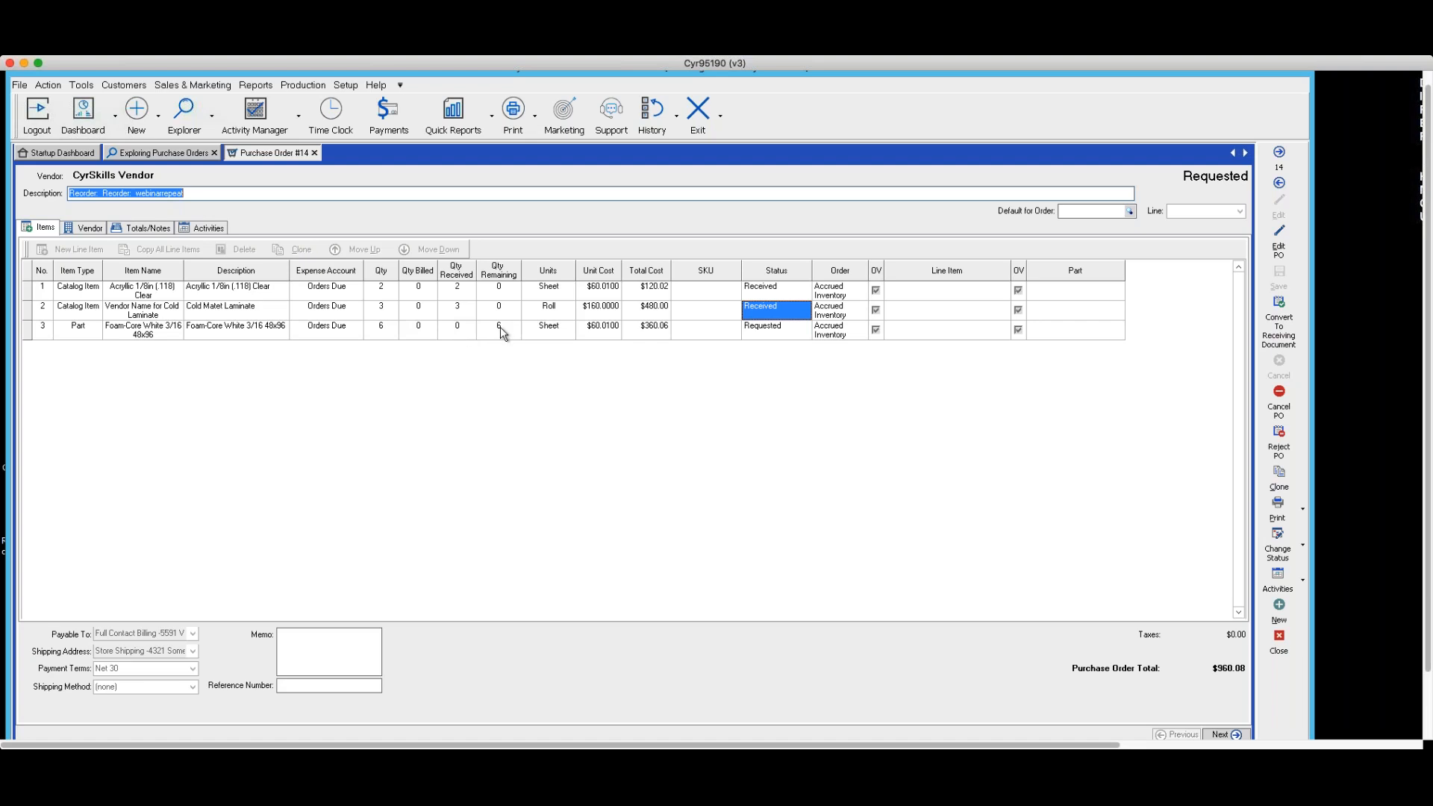
Change the status of the Foam-Core White 3/16 48x96 line item to Received.
left_click(777, 338)
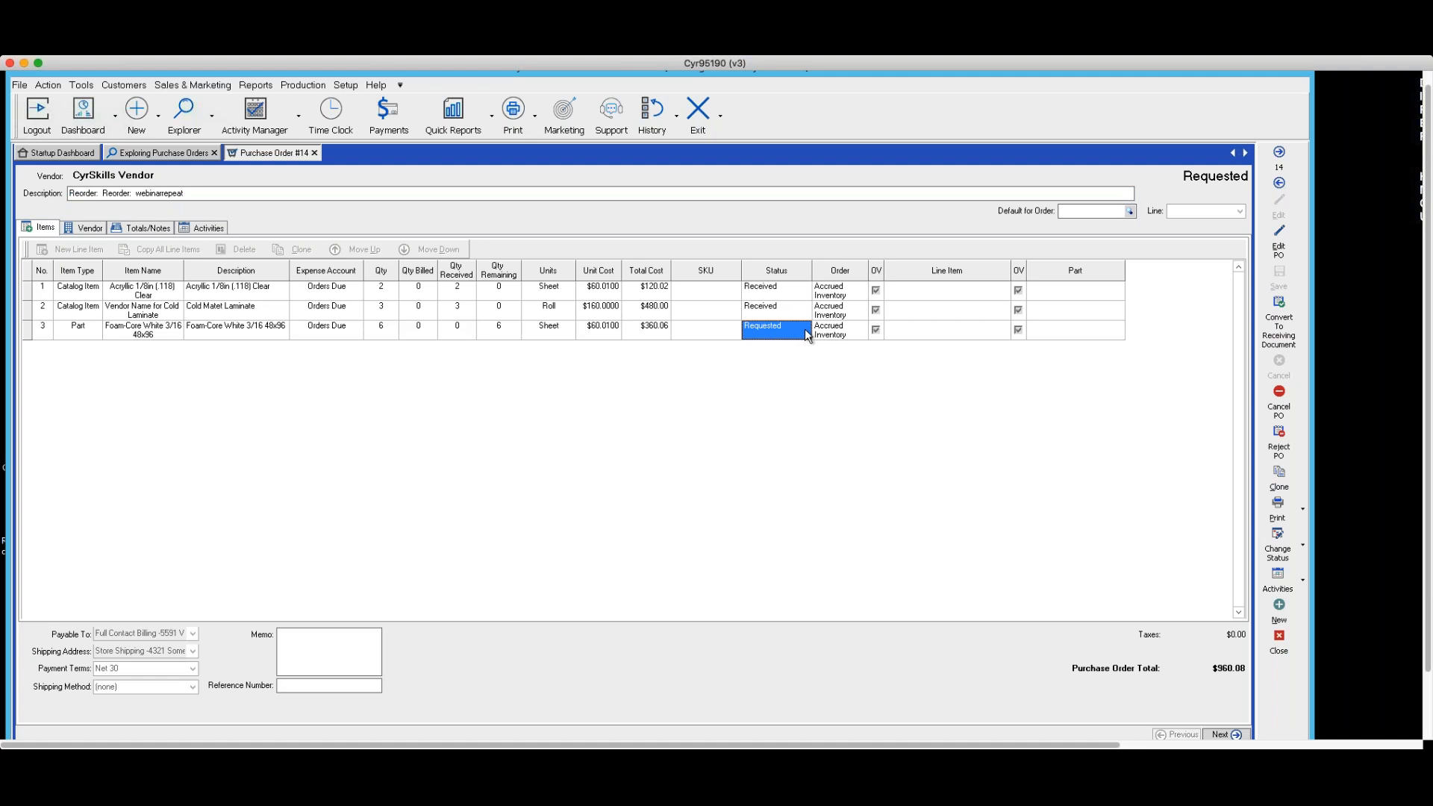
right_click(807, 336)
mouse_move(830, 345)
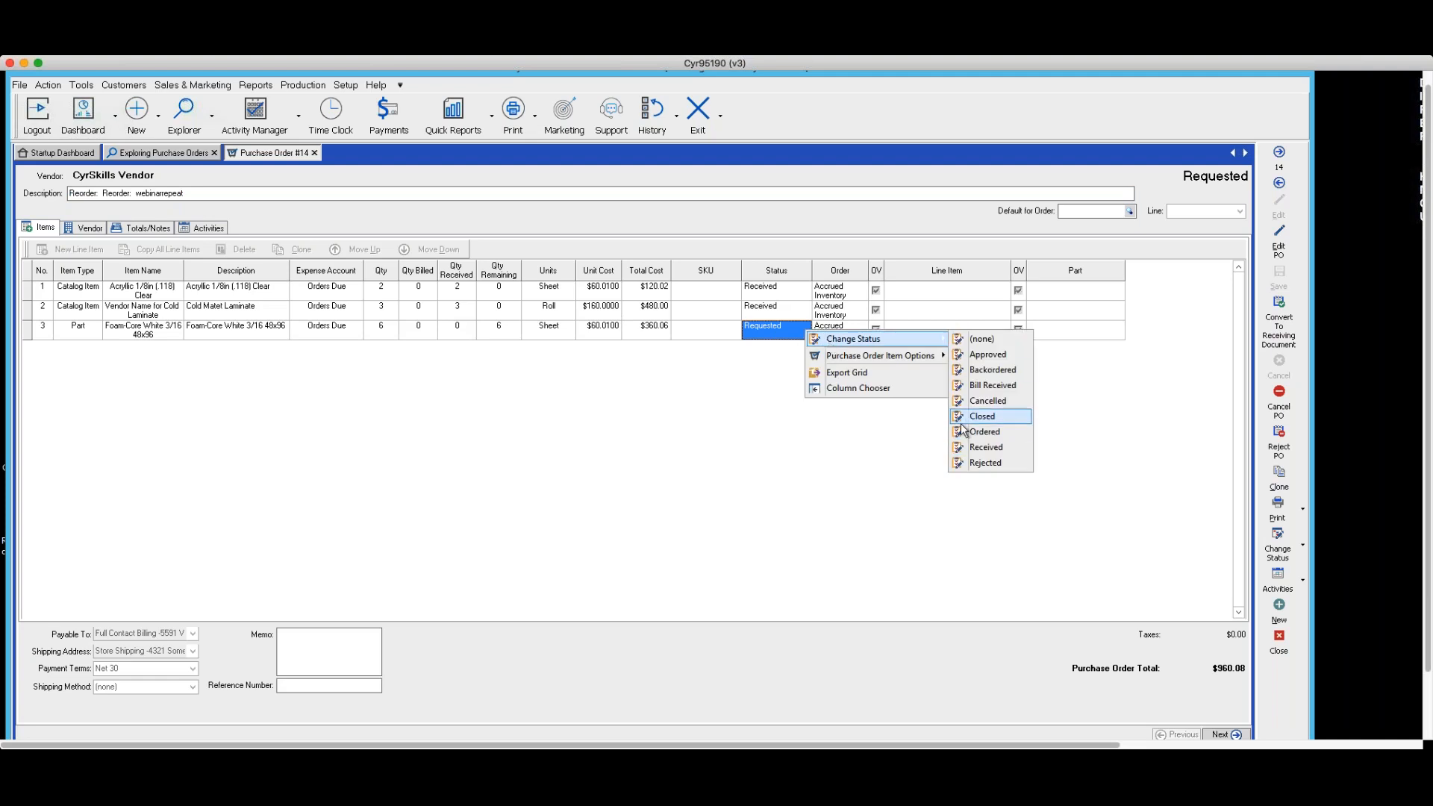
left_click(962, 447)
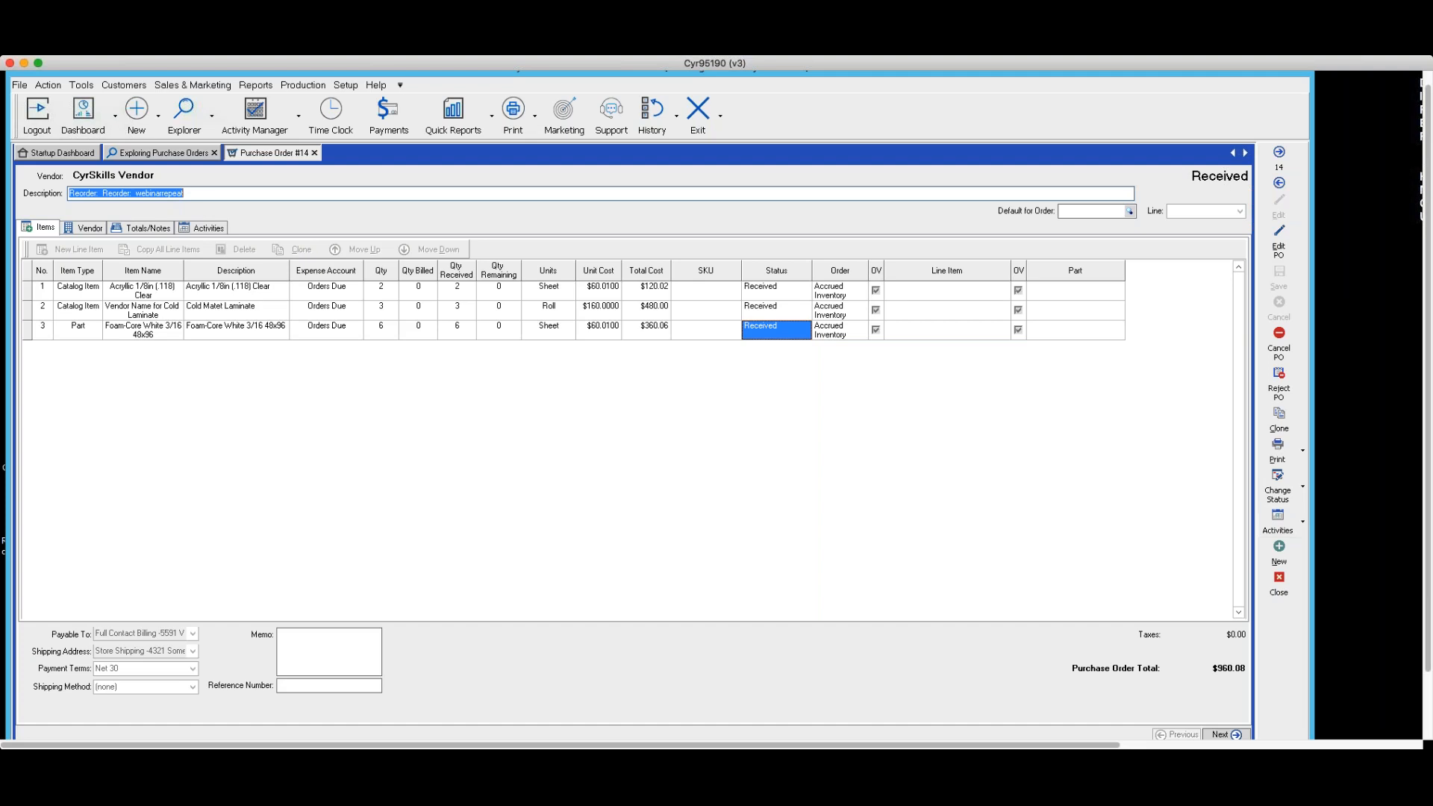
Change the whole purchase order's status to Closed and return to its entry in the purchase orders list.
left_click(1303, 492)
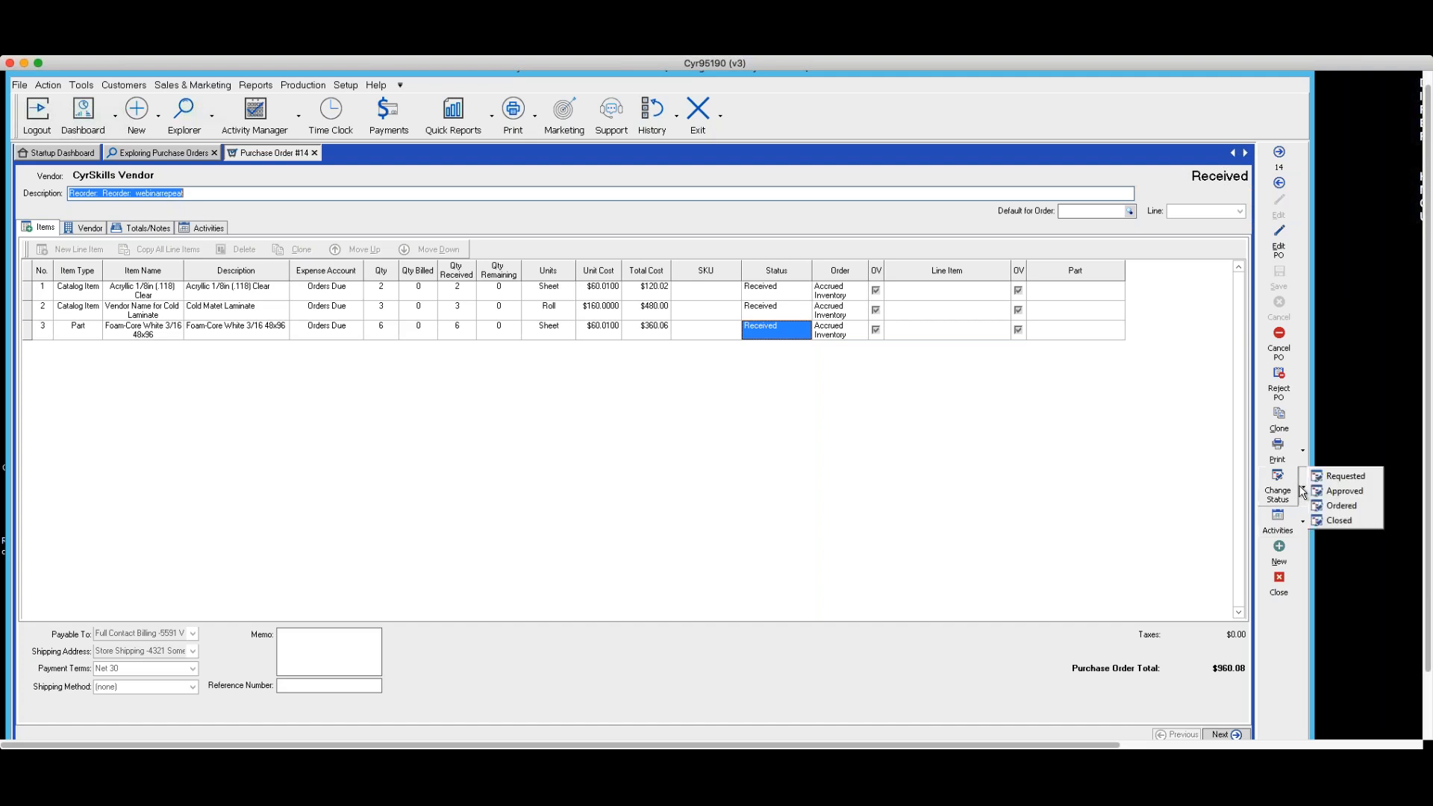
left_click(1338, 521)
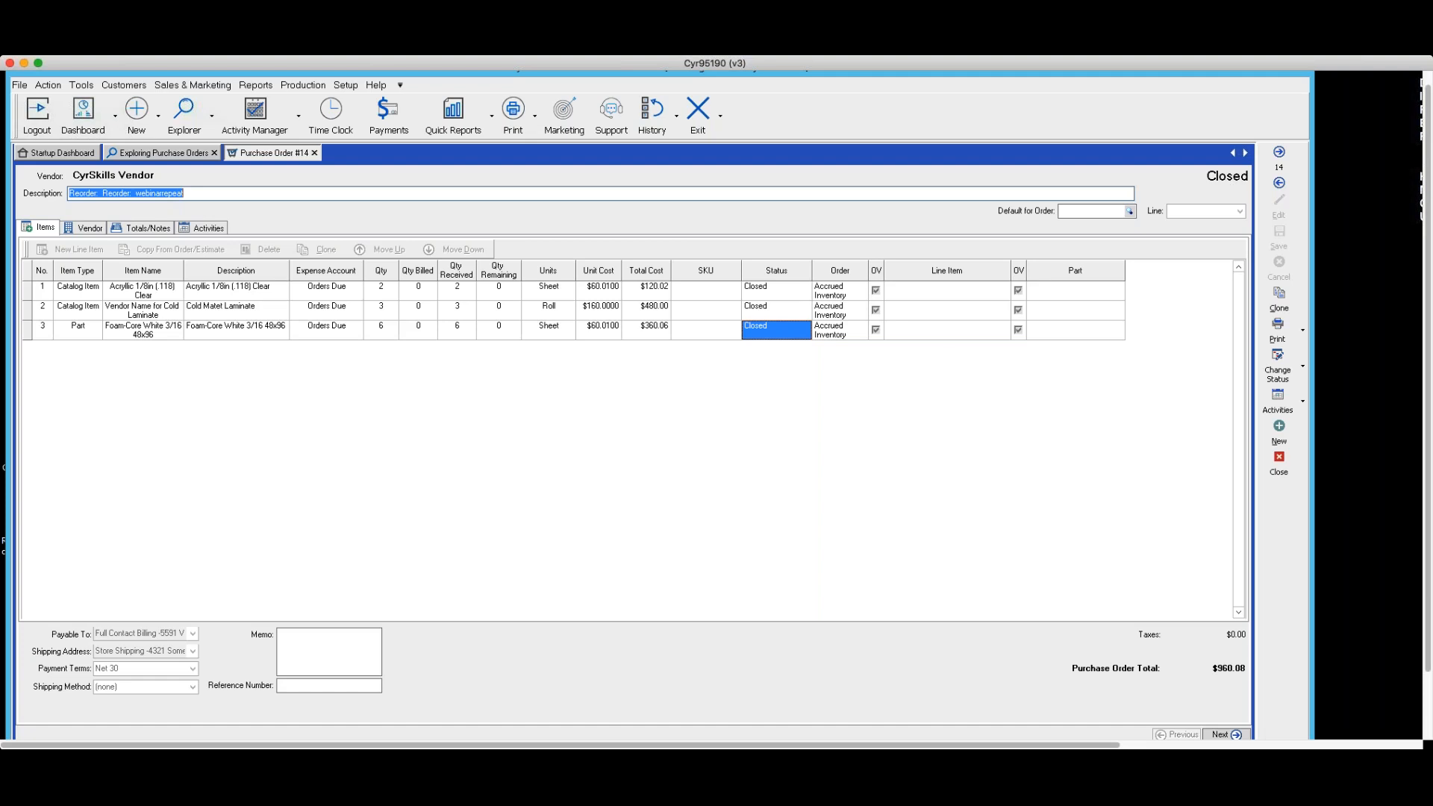
left_click(1283, 477)
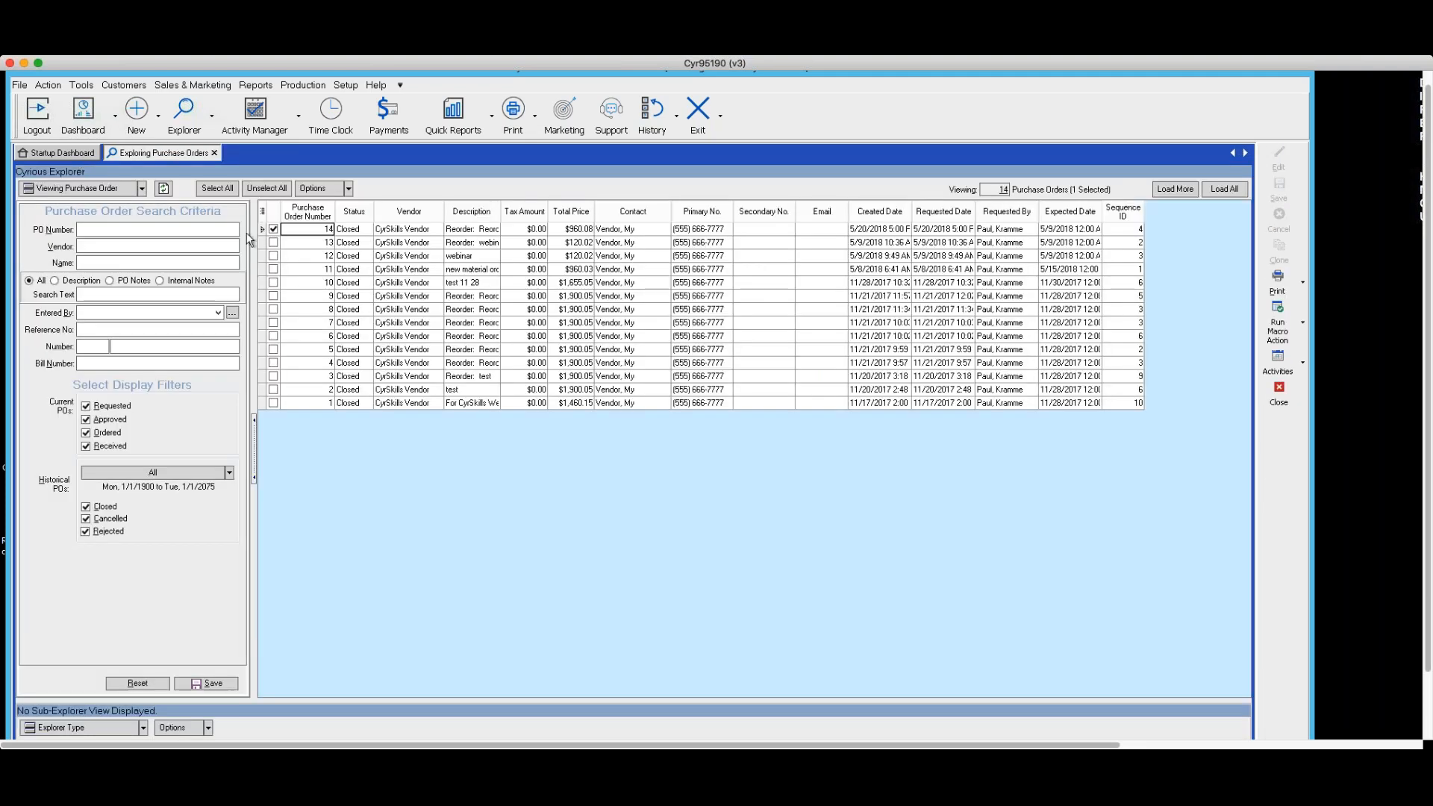
left_click(310, 231)
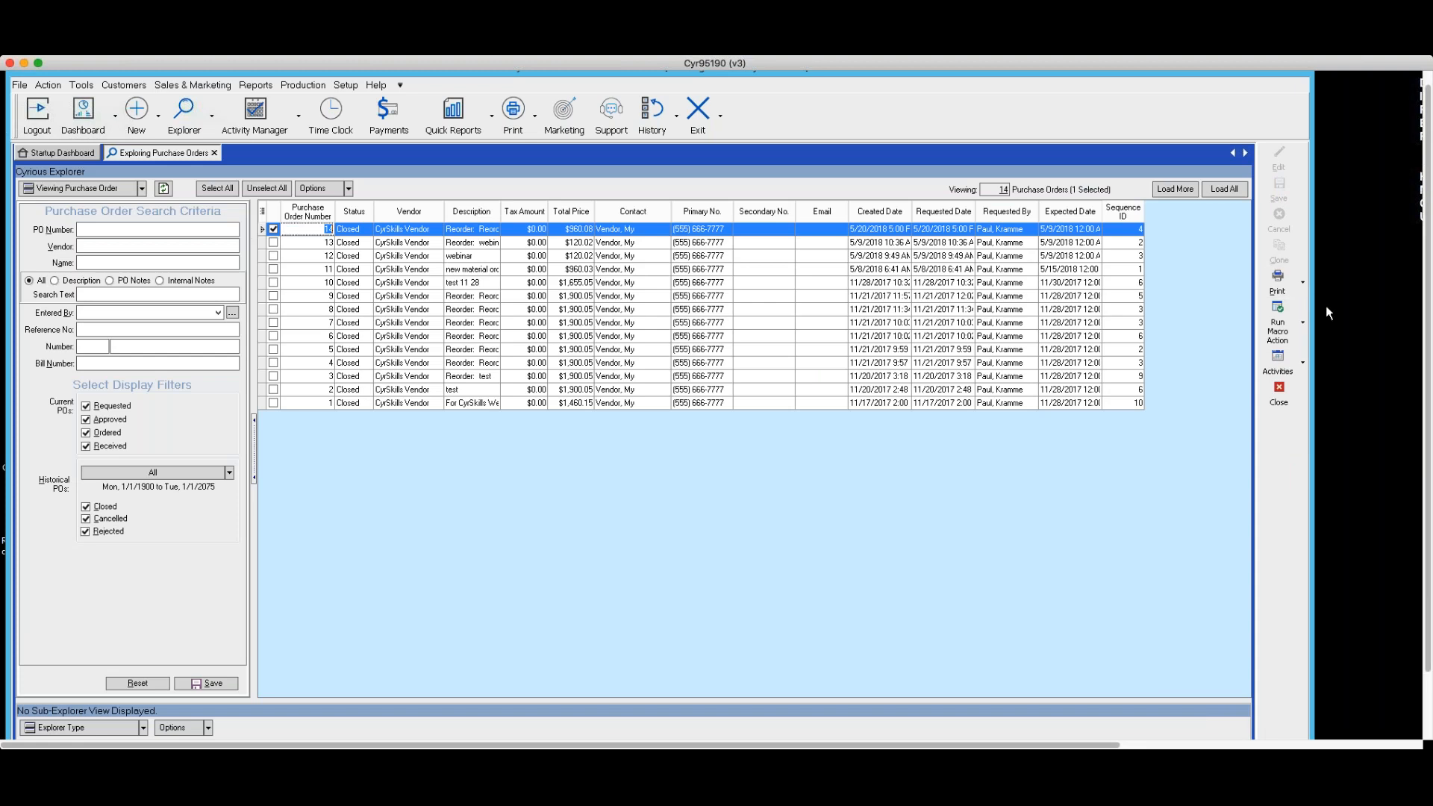
Clone the latest closed purchase order and discard the copy without saving.
right_click(580, 233)
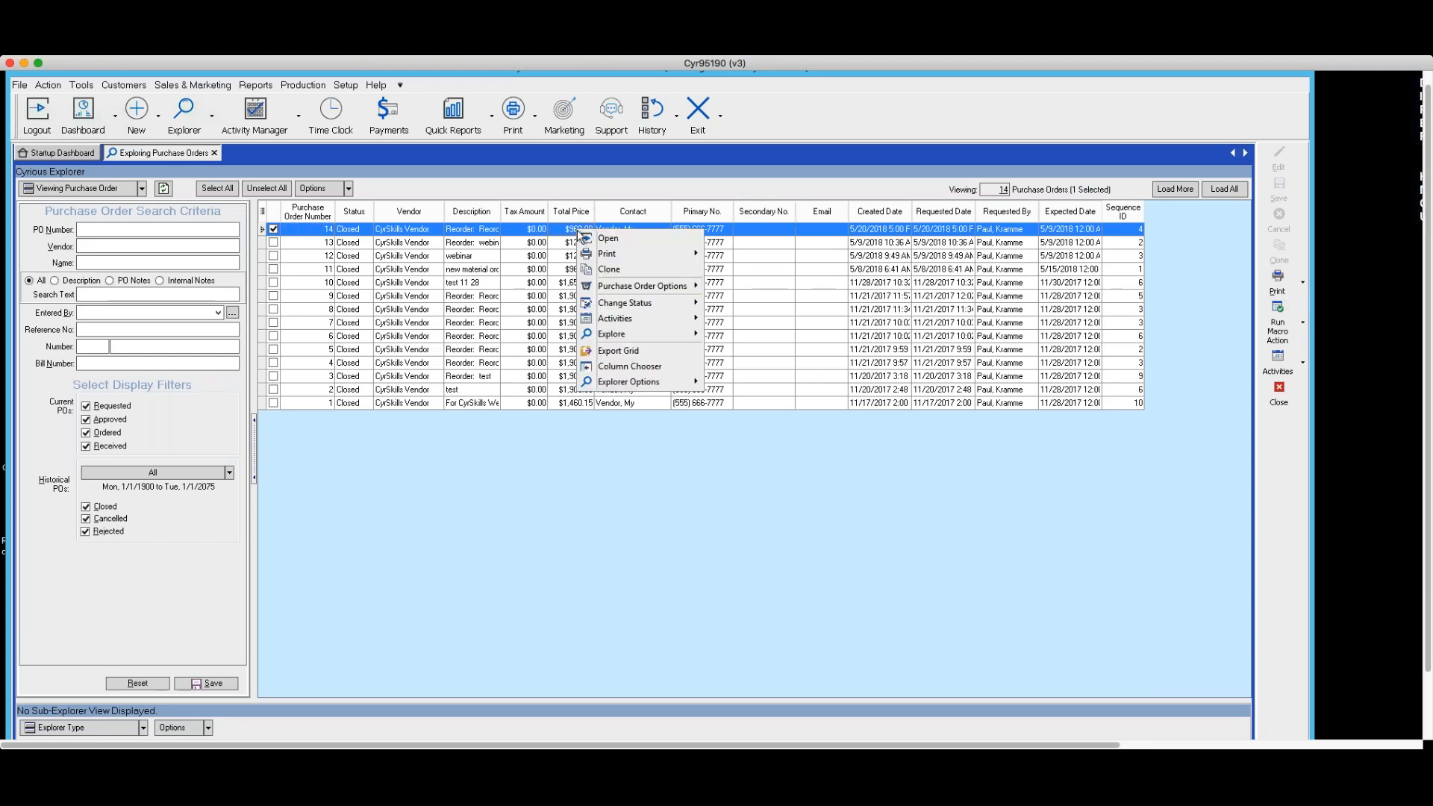
left_click(610, 269)
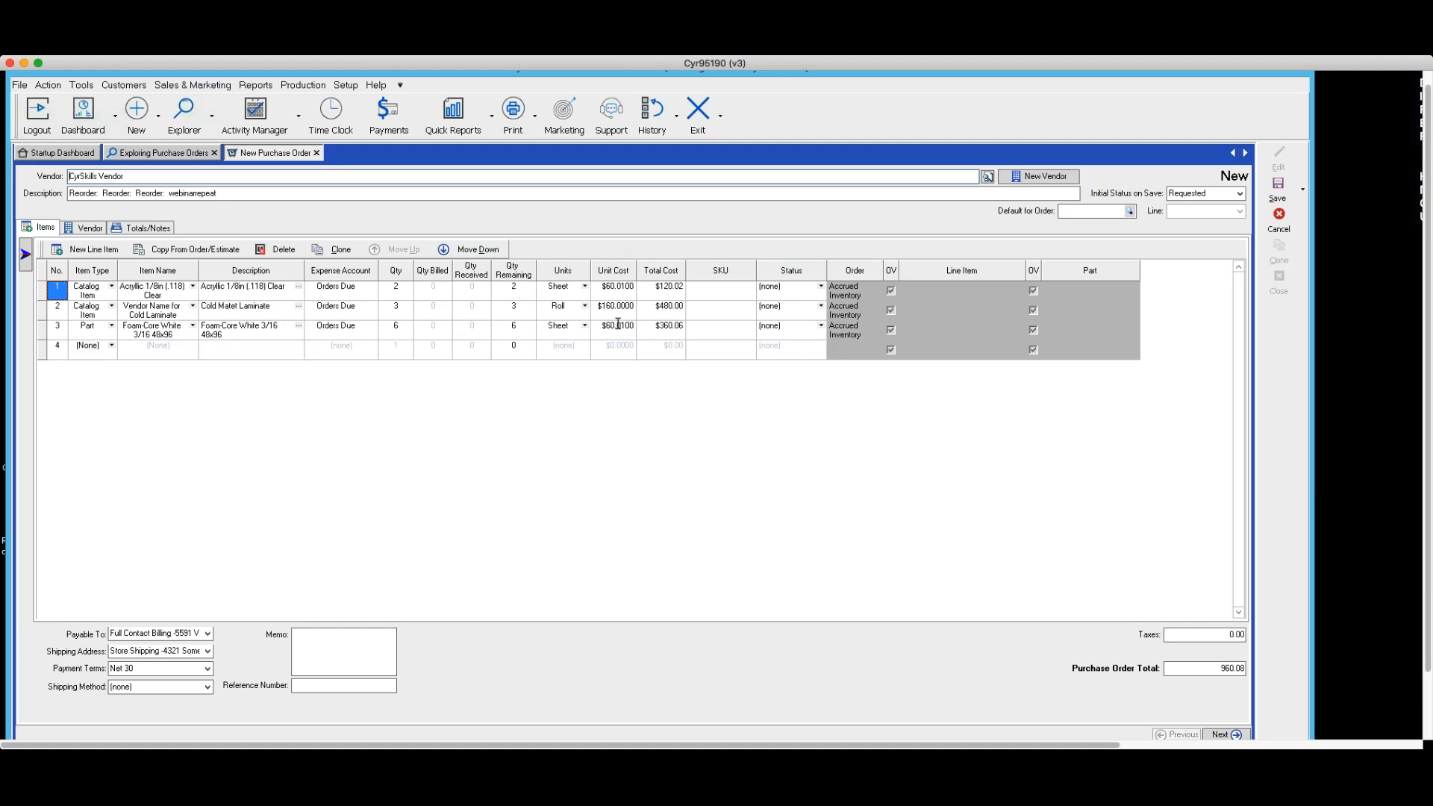
left_click(1279, 218)
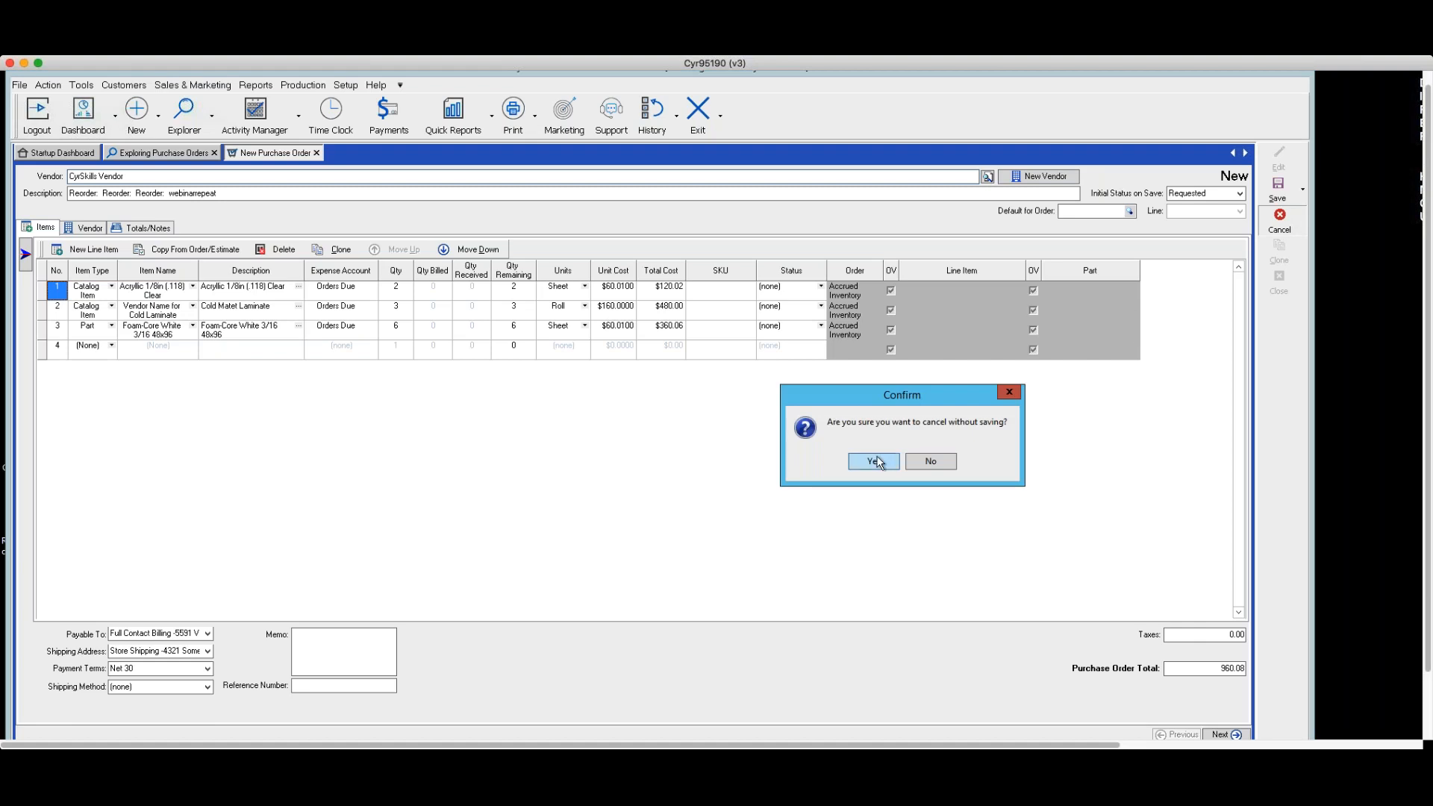
left_click(875, 461)
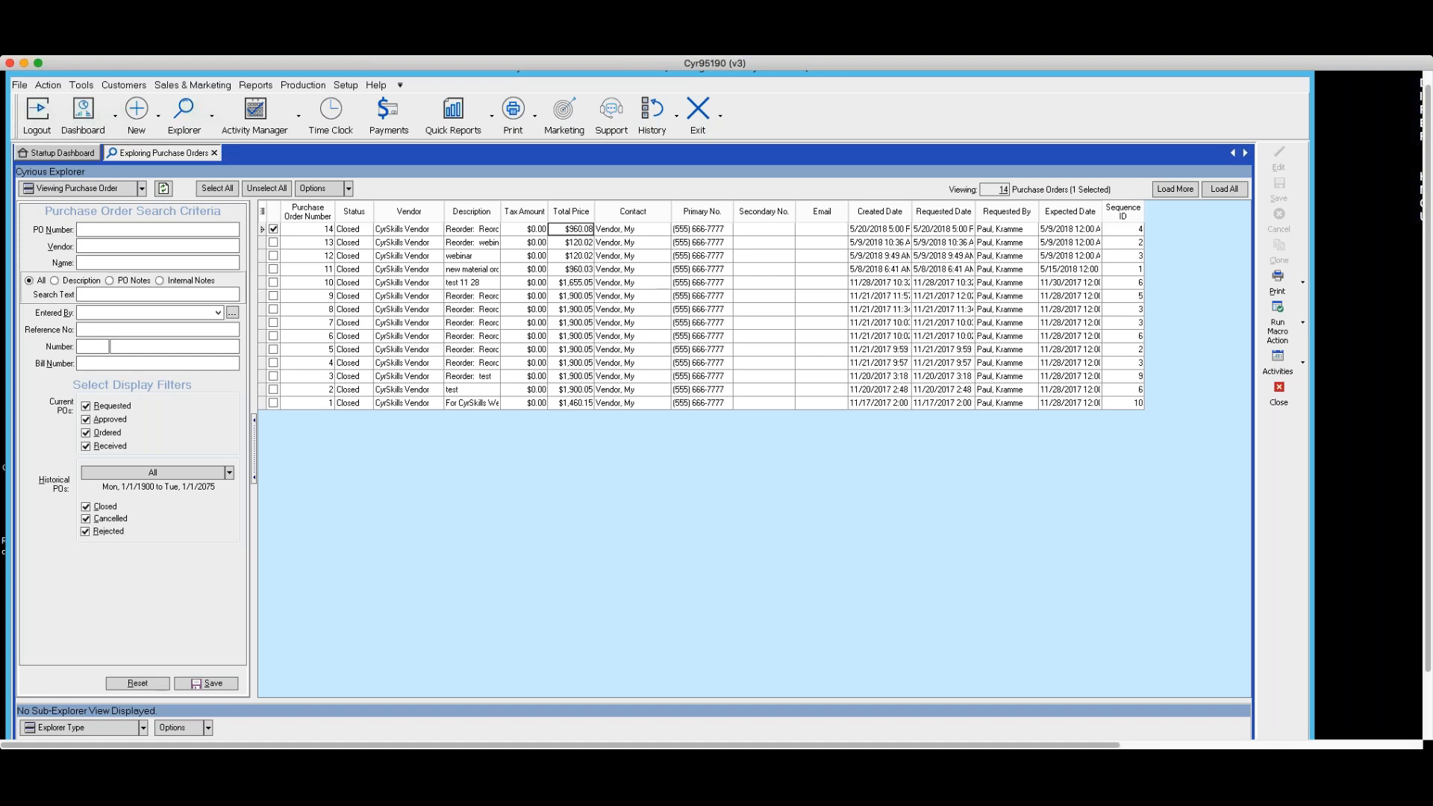
Examine the inventory of the Acryllic 1/8in (.118) Clear part under Flat Stock Substrates in Part Setup, and close the setup.
left_click(1280, 400)
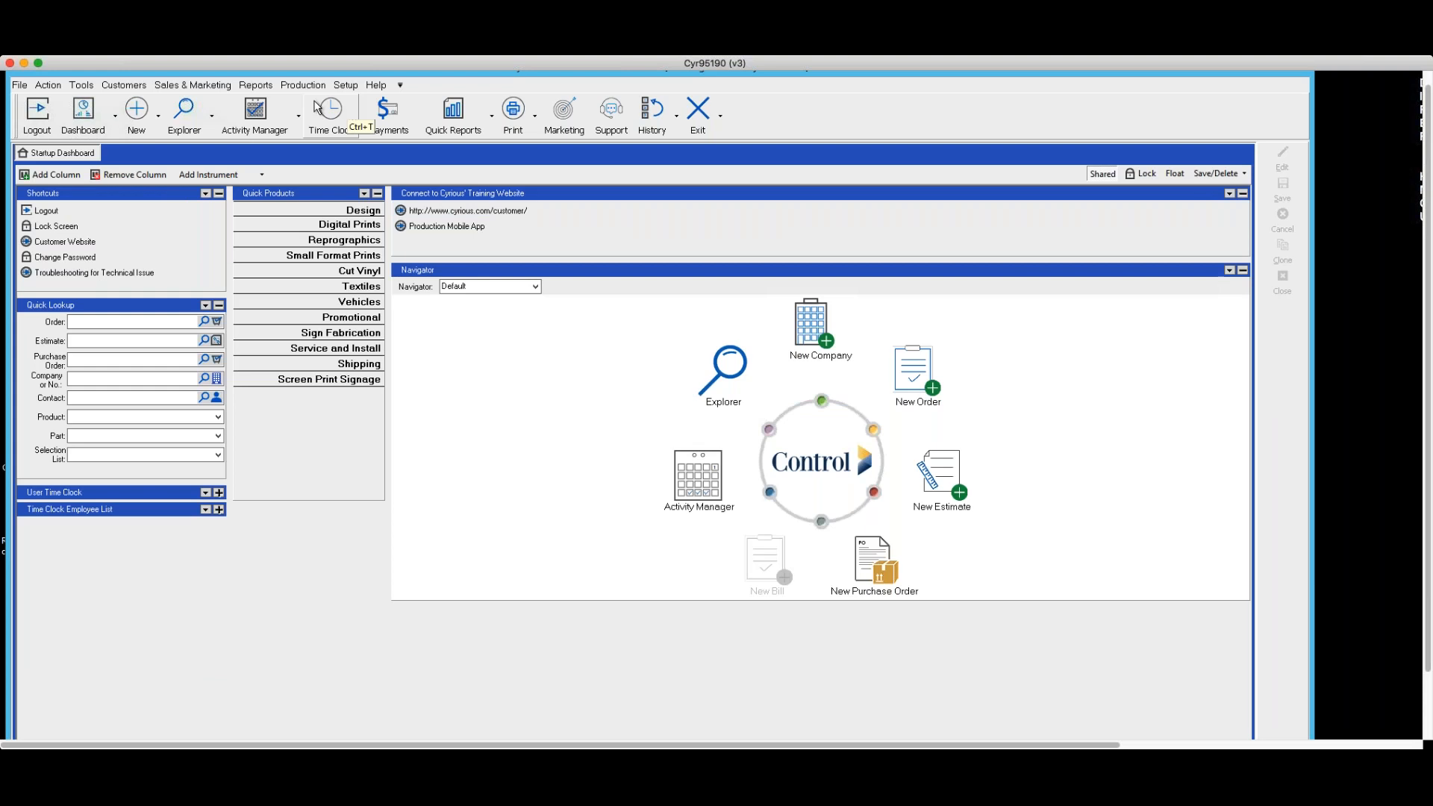
left_click(351, 89)
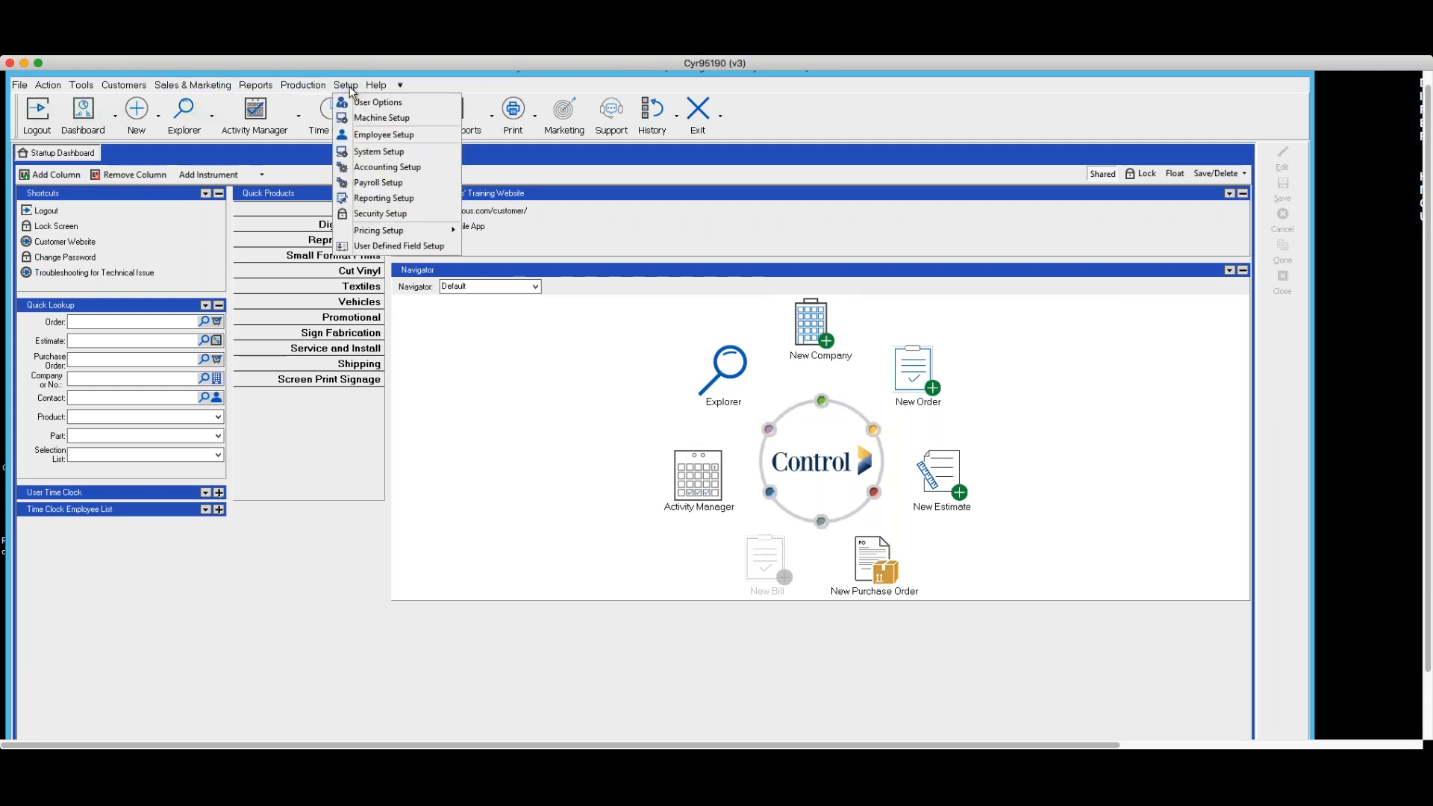
mouse_move(452, 233)
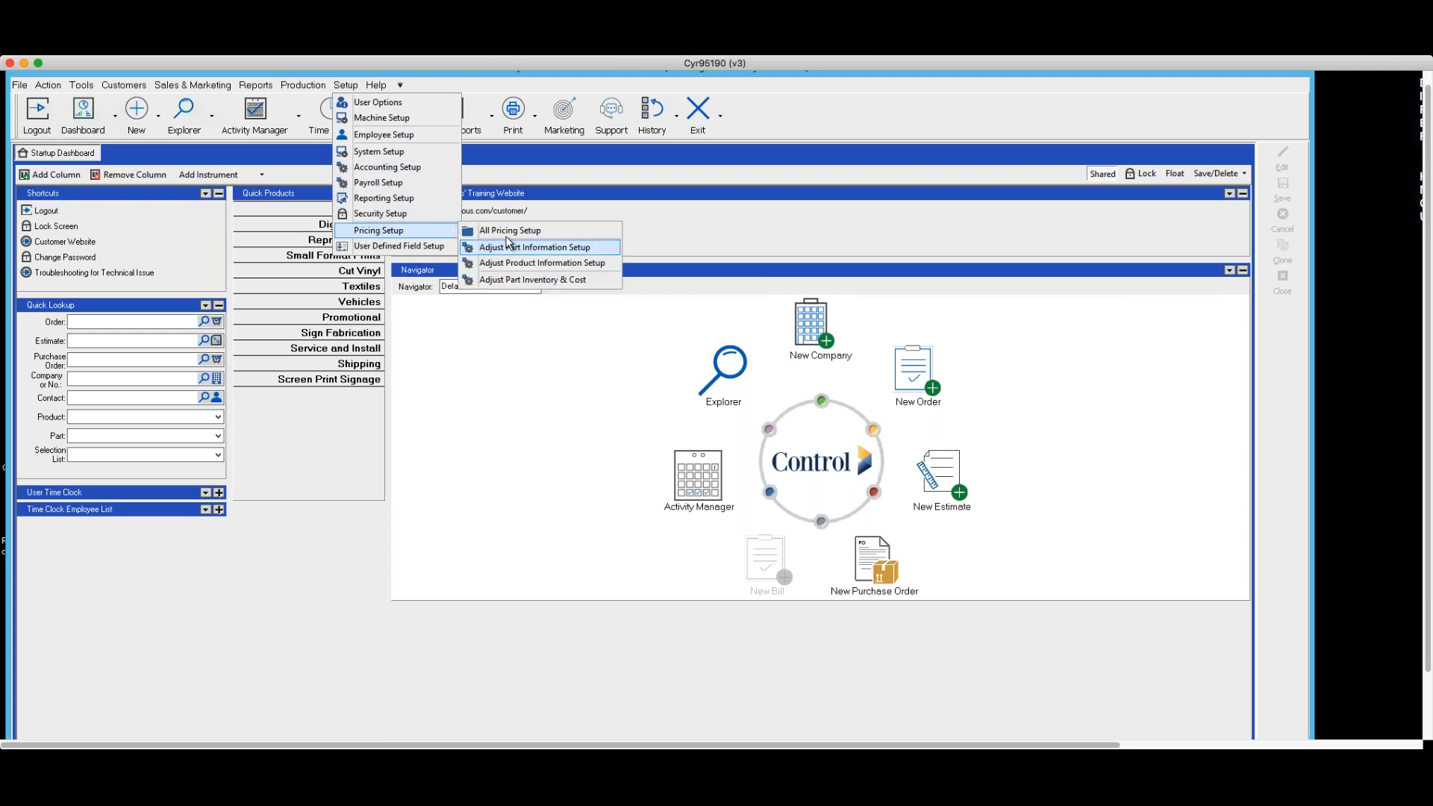
left_click(510, 231)
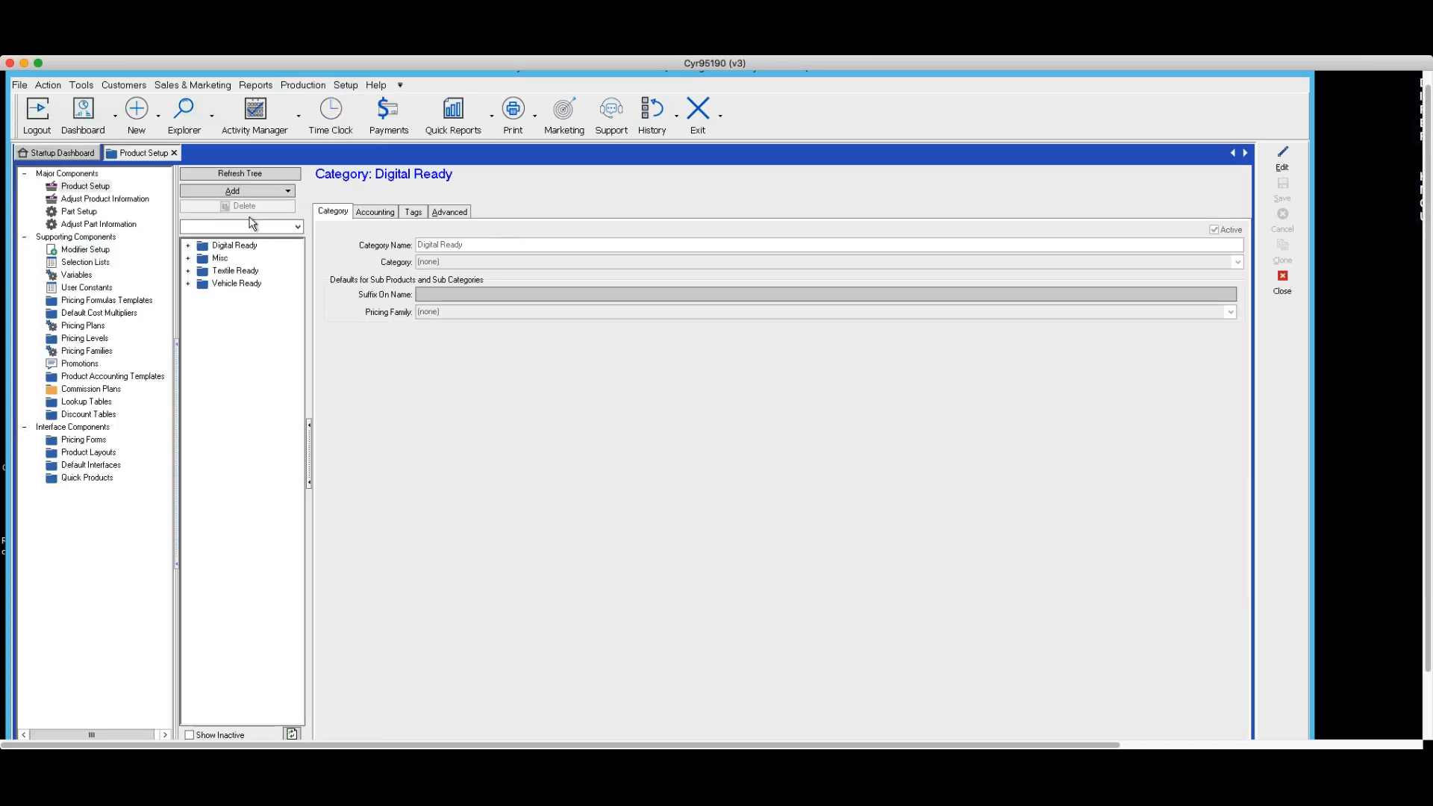
left_click(79, 213)
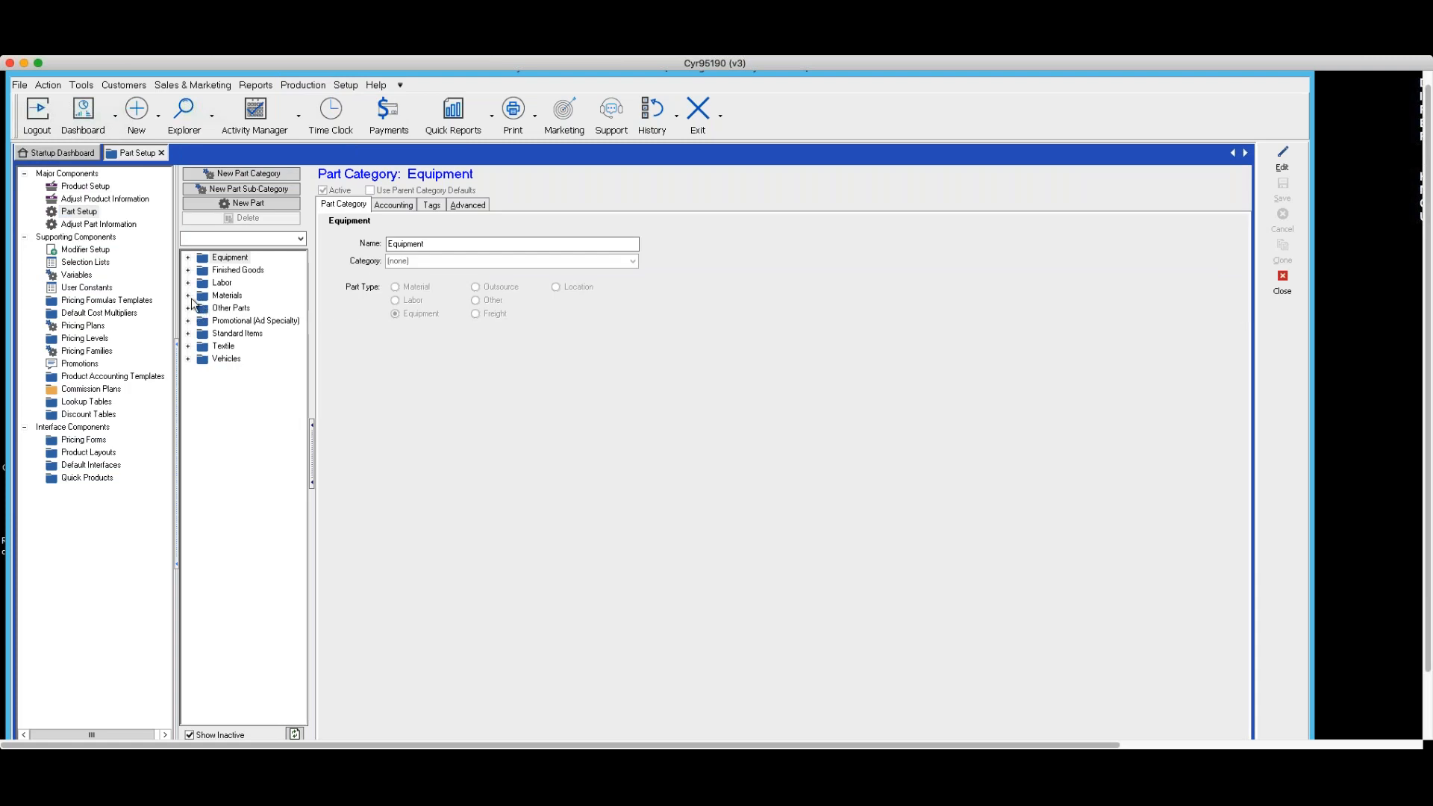
left_click(189, 296)
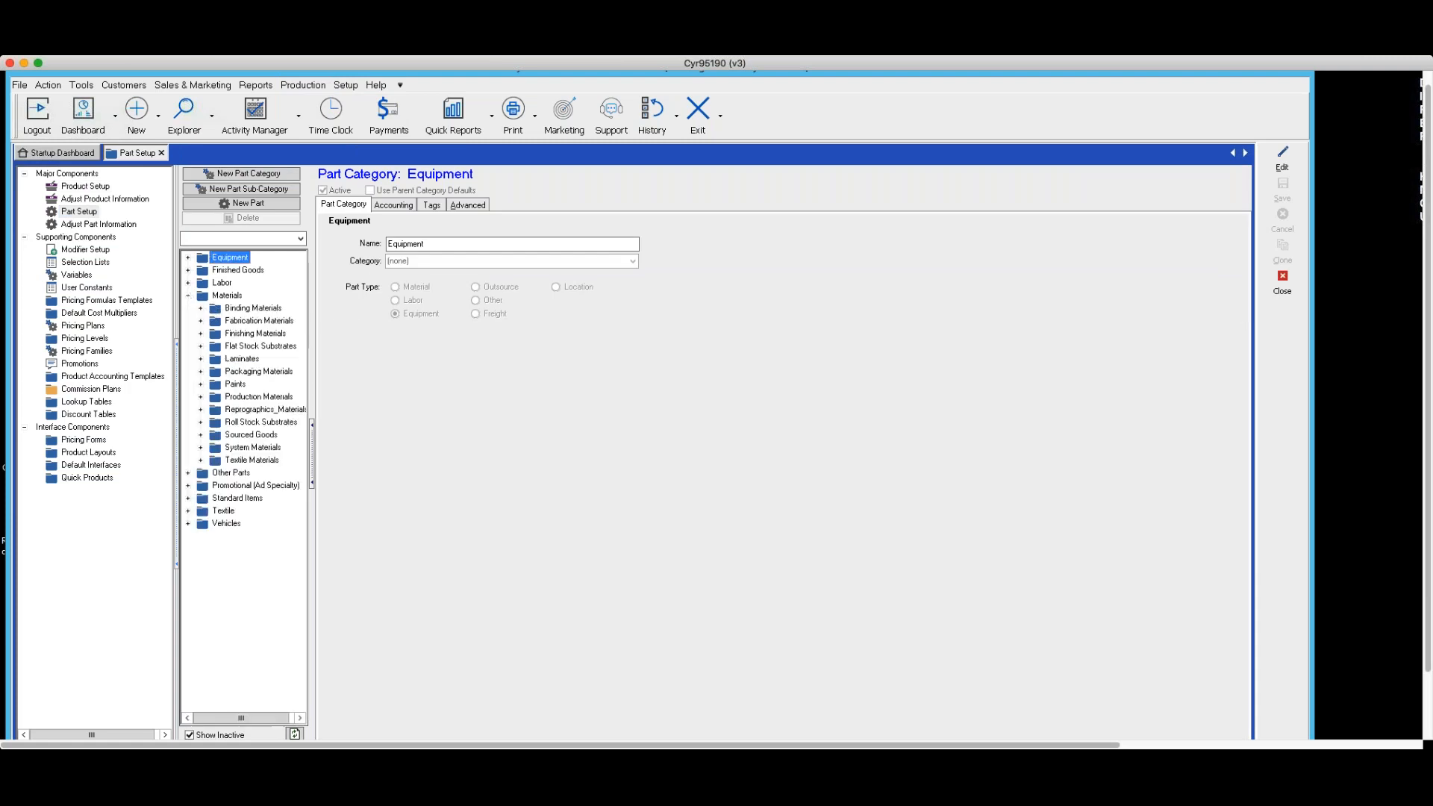
left_click(200, 346)
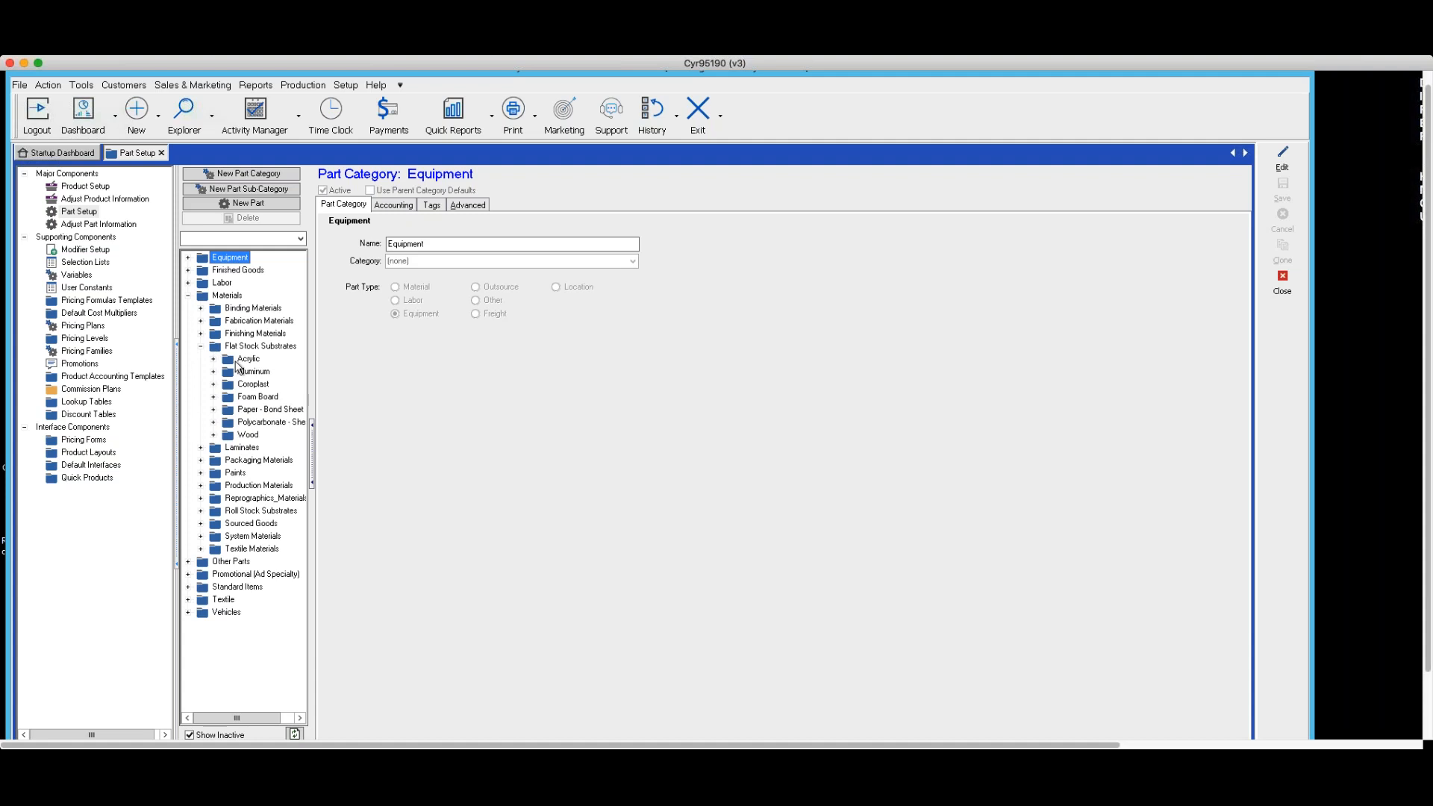
left_click(213, 359)
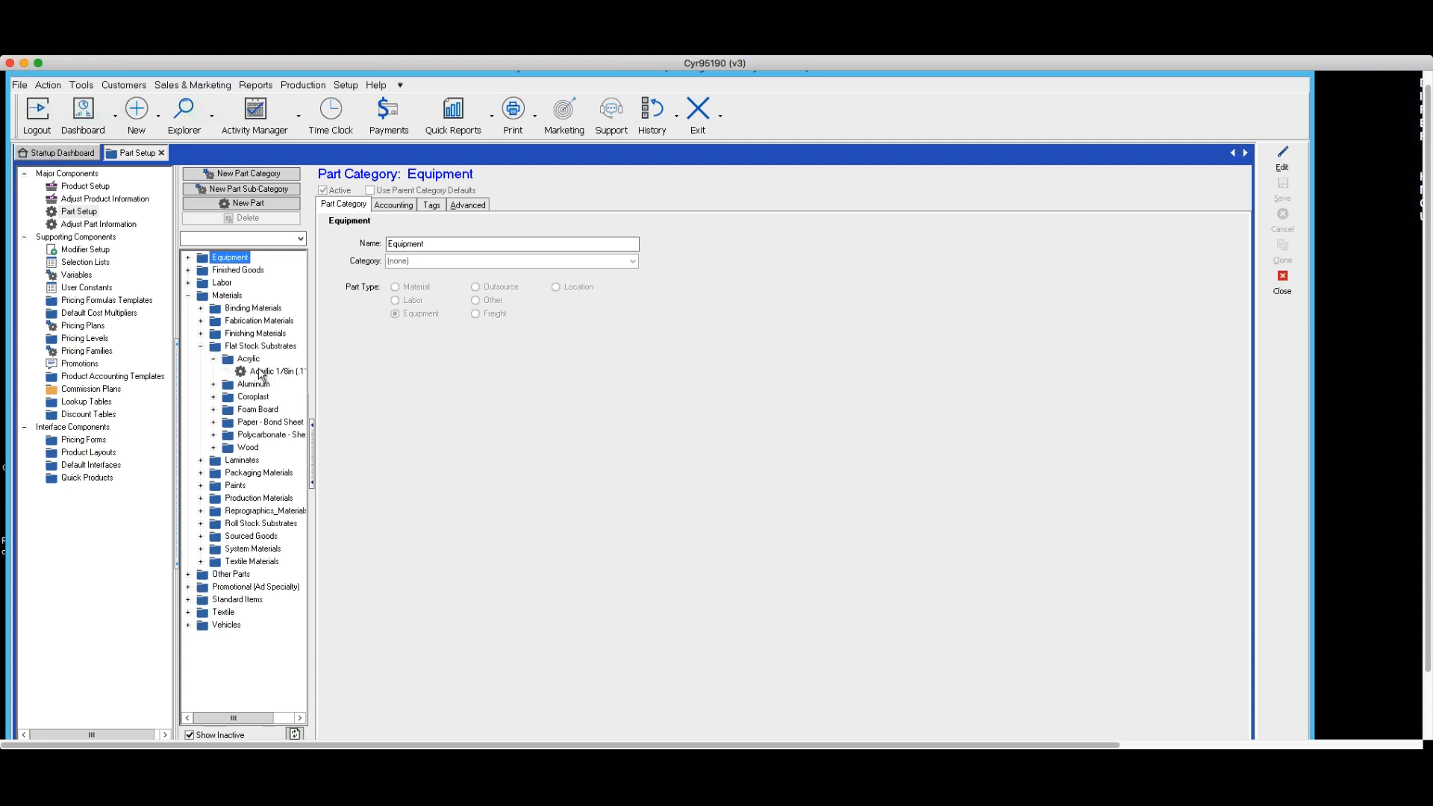
left_click(260, 372)
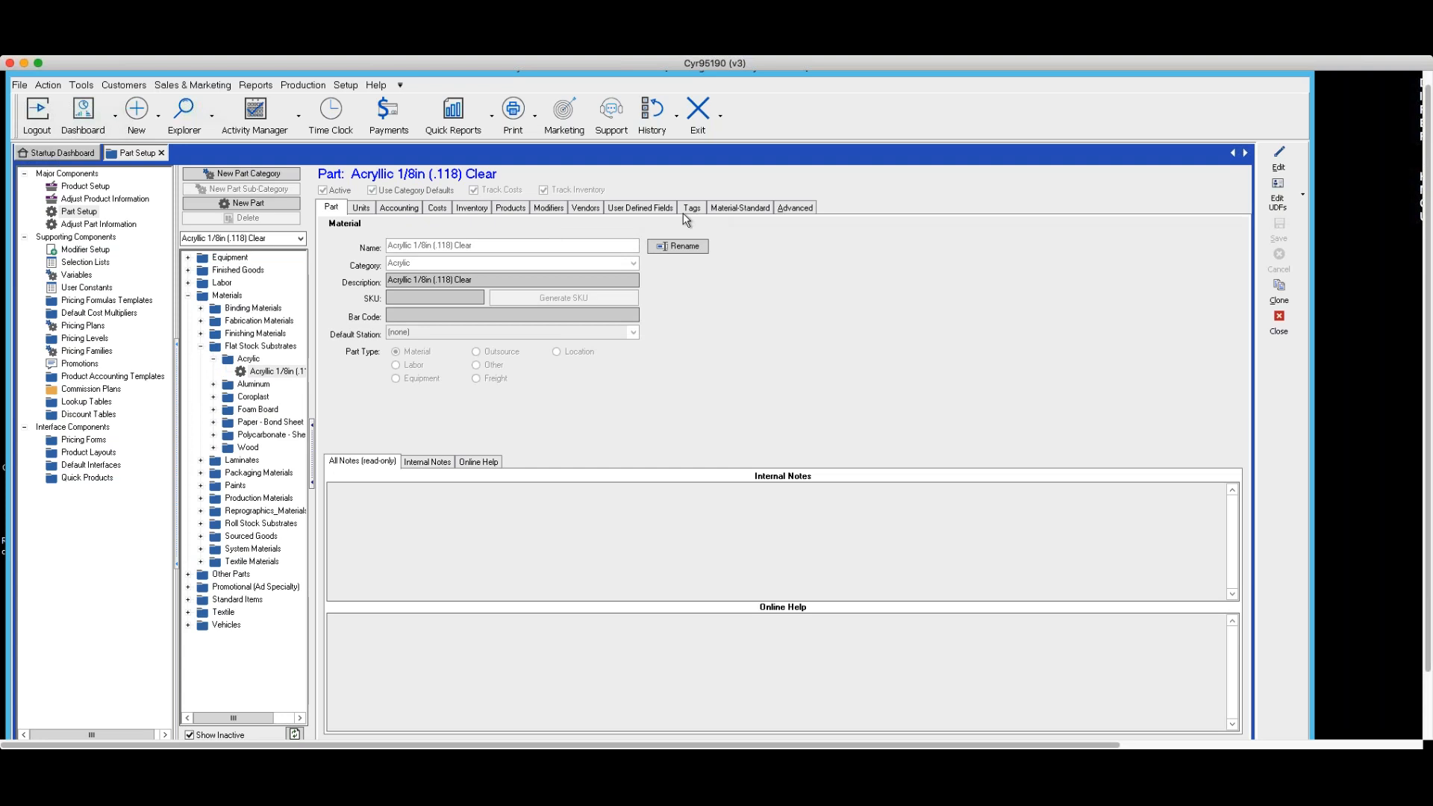
left_click(472, 208)
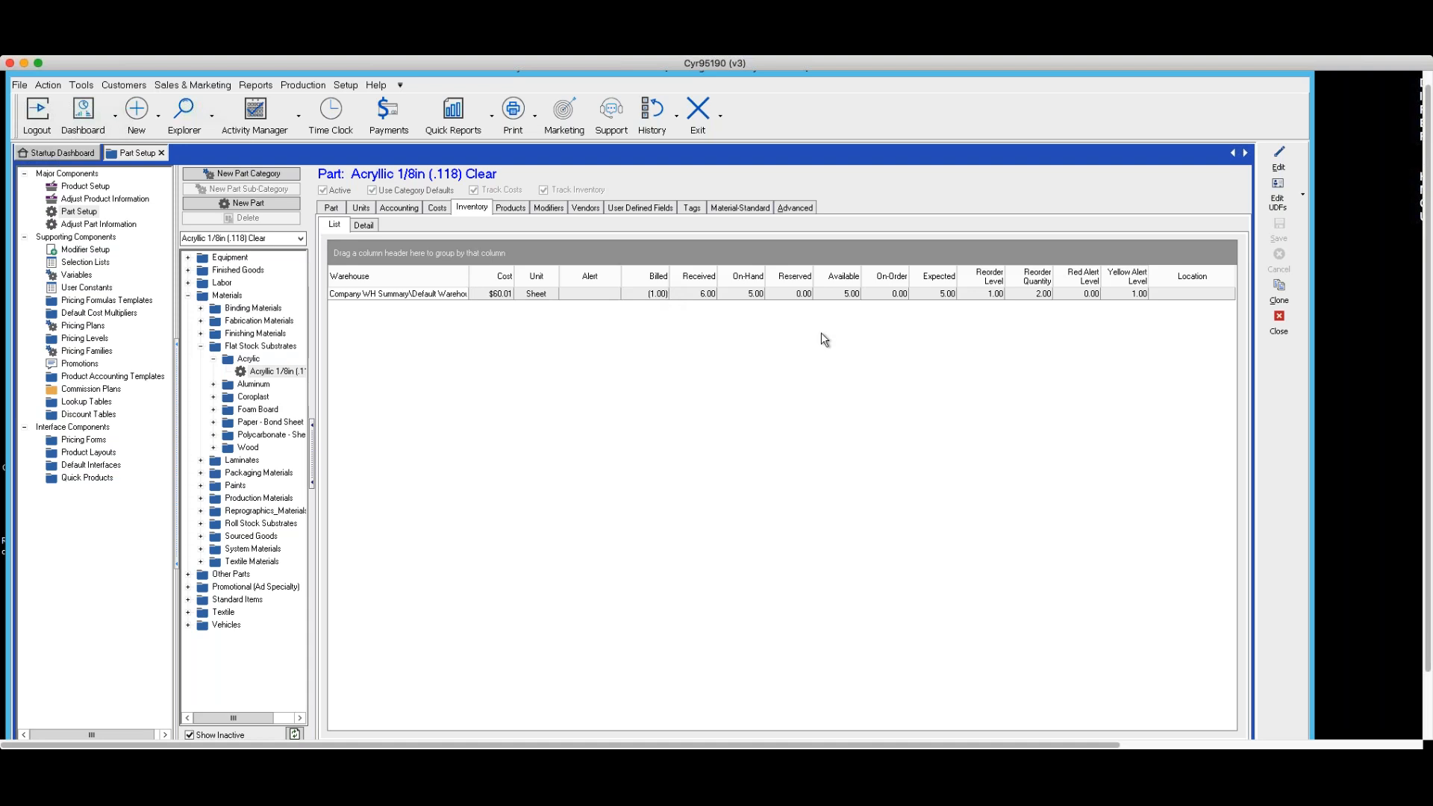
left_click(1279, 320)
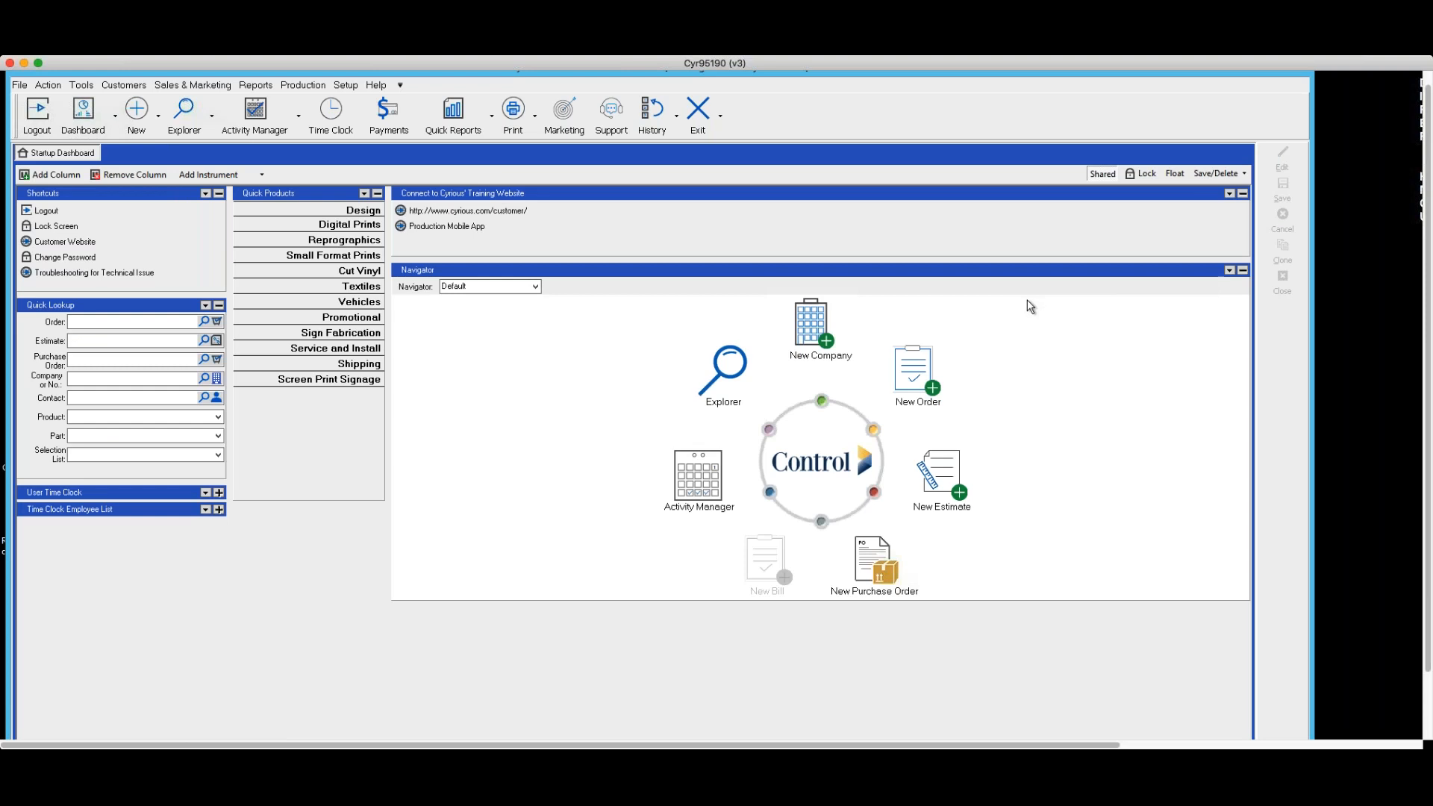
Create a new order for Test Company with the description "acru".
left_click(160, 118)
left_click(162, 167)
left_click(240, 175)
type("test")
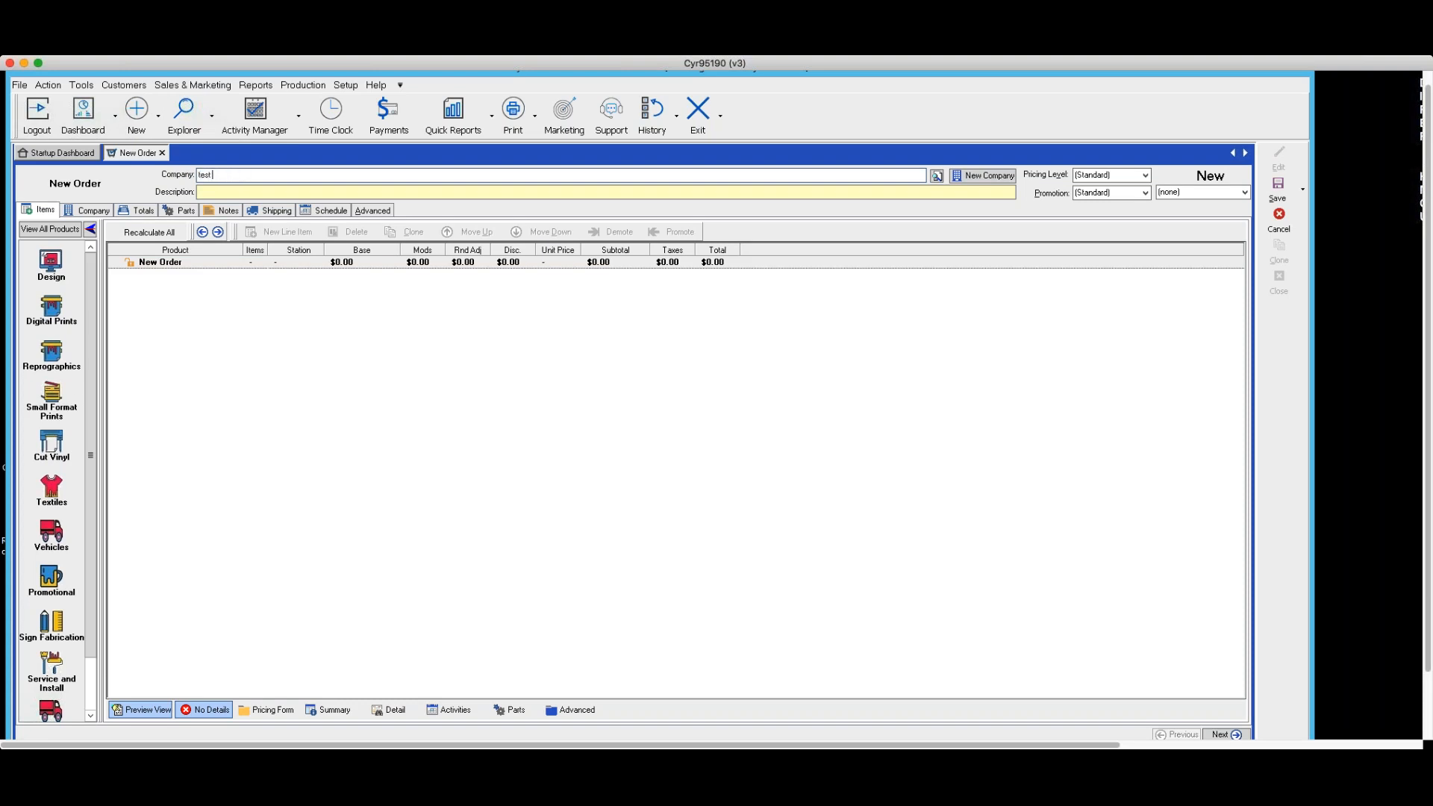
type(" c")
key("Tab")
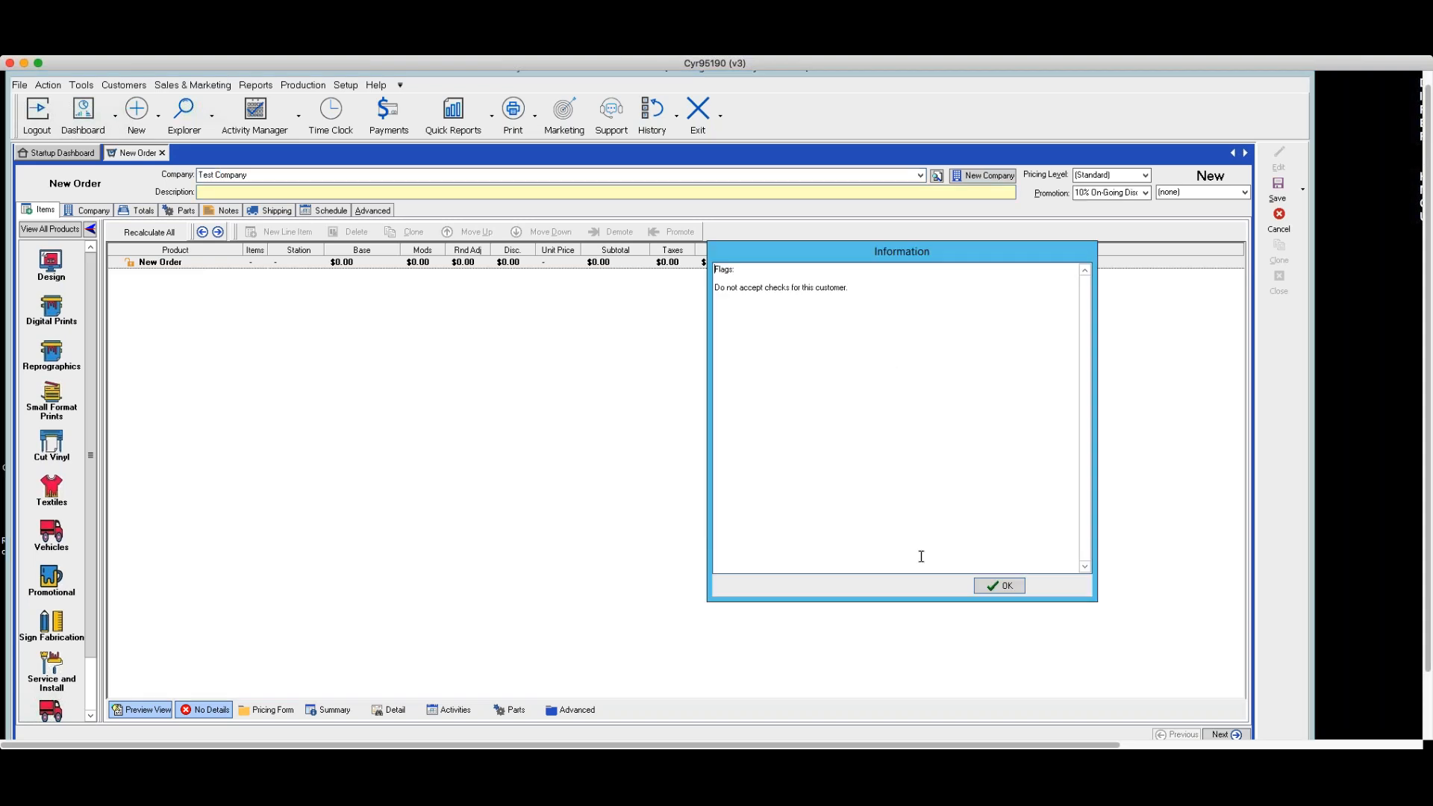
left_click(1000, 585)
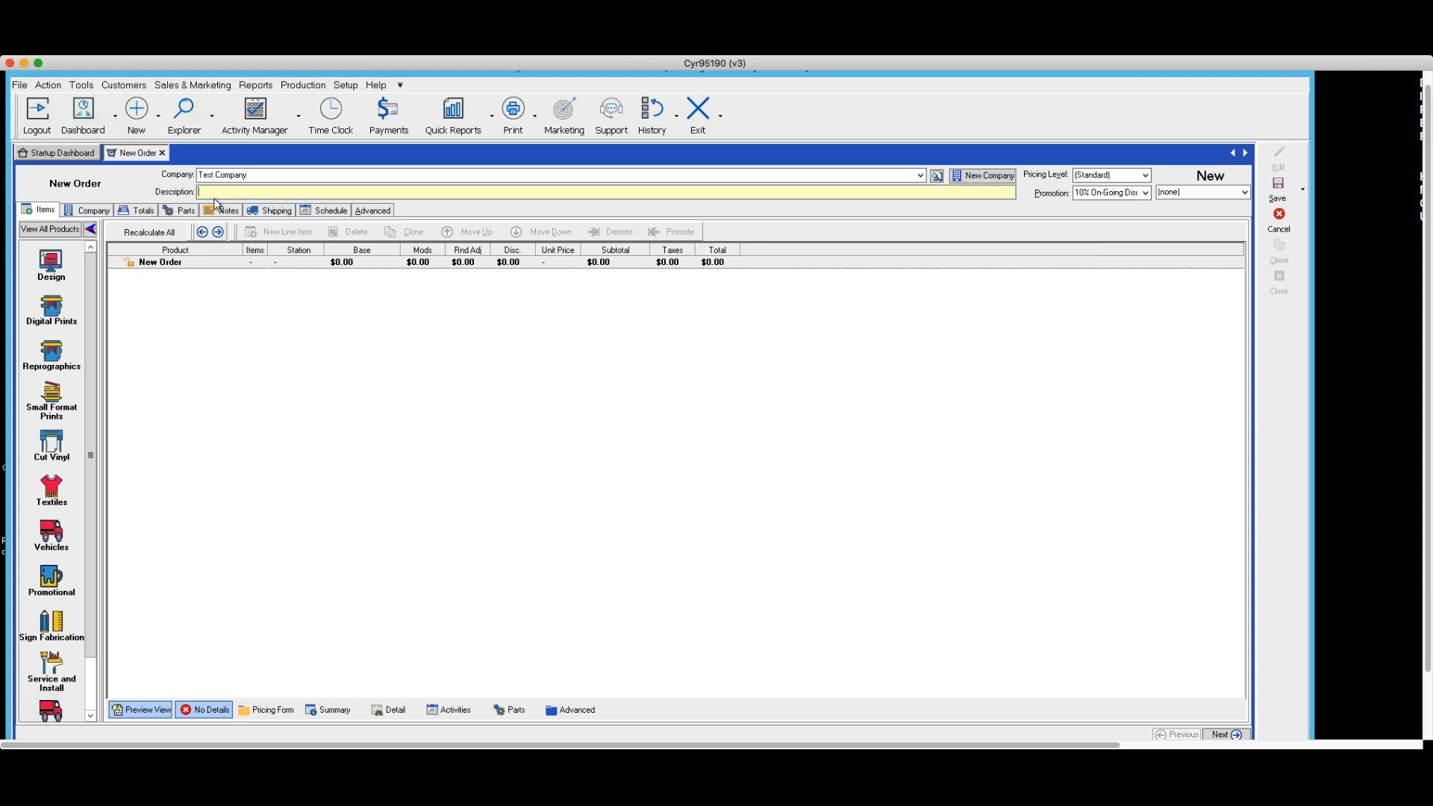
type("acru")
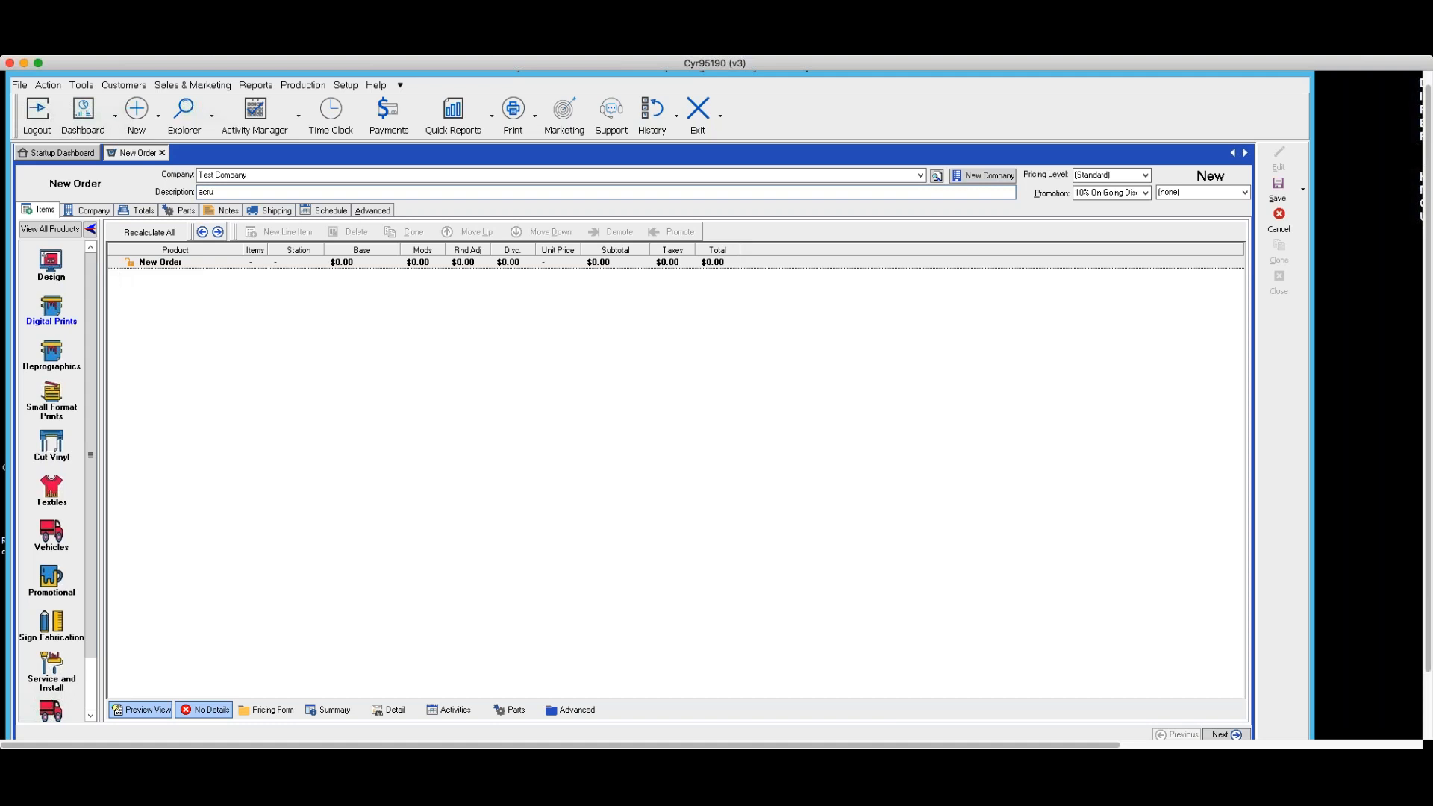
Start a Digital Prints line item with quantity 10, height 4 feet and width 4 feet.
left_click(51, 306)
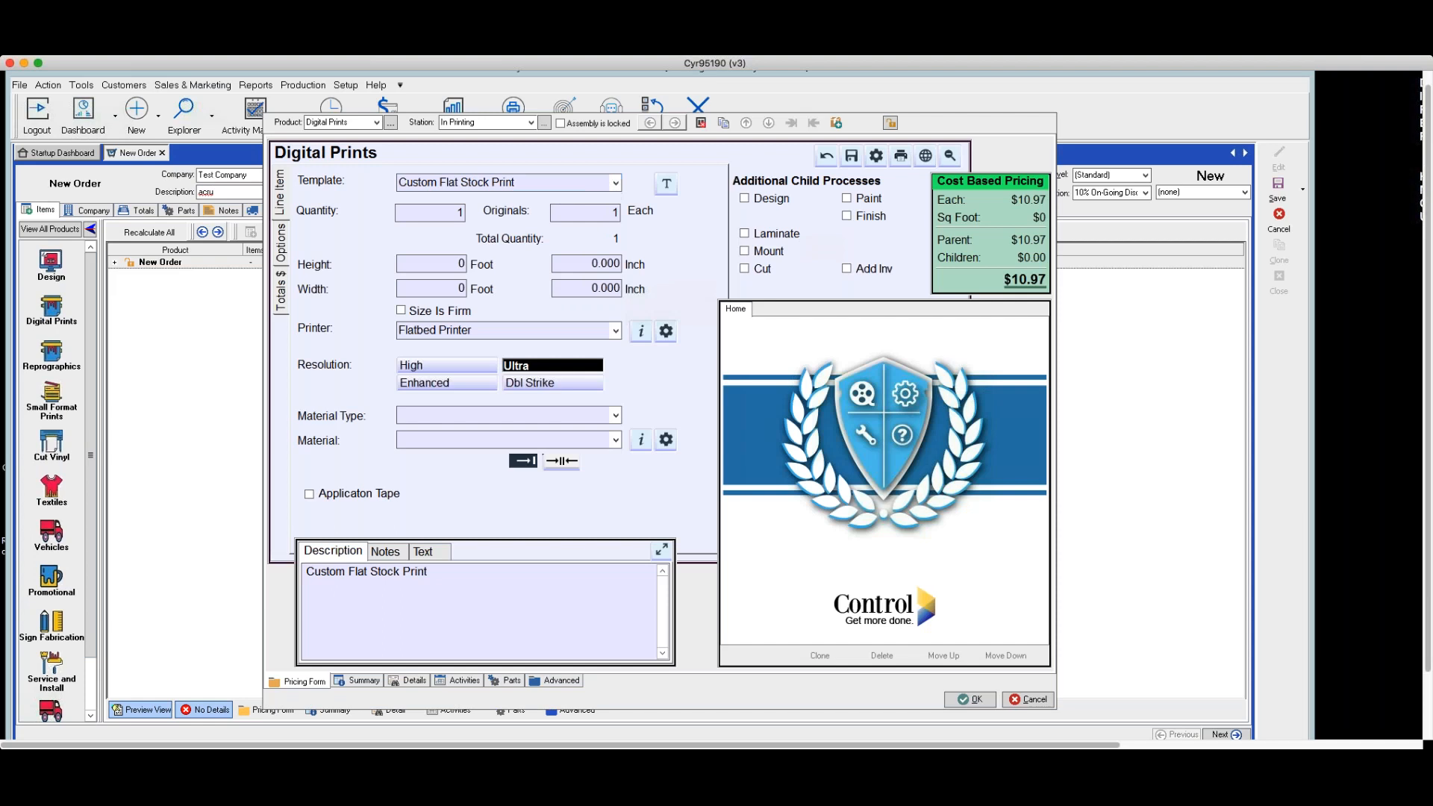
left_click(451, 213)
type("10")
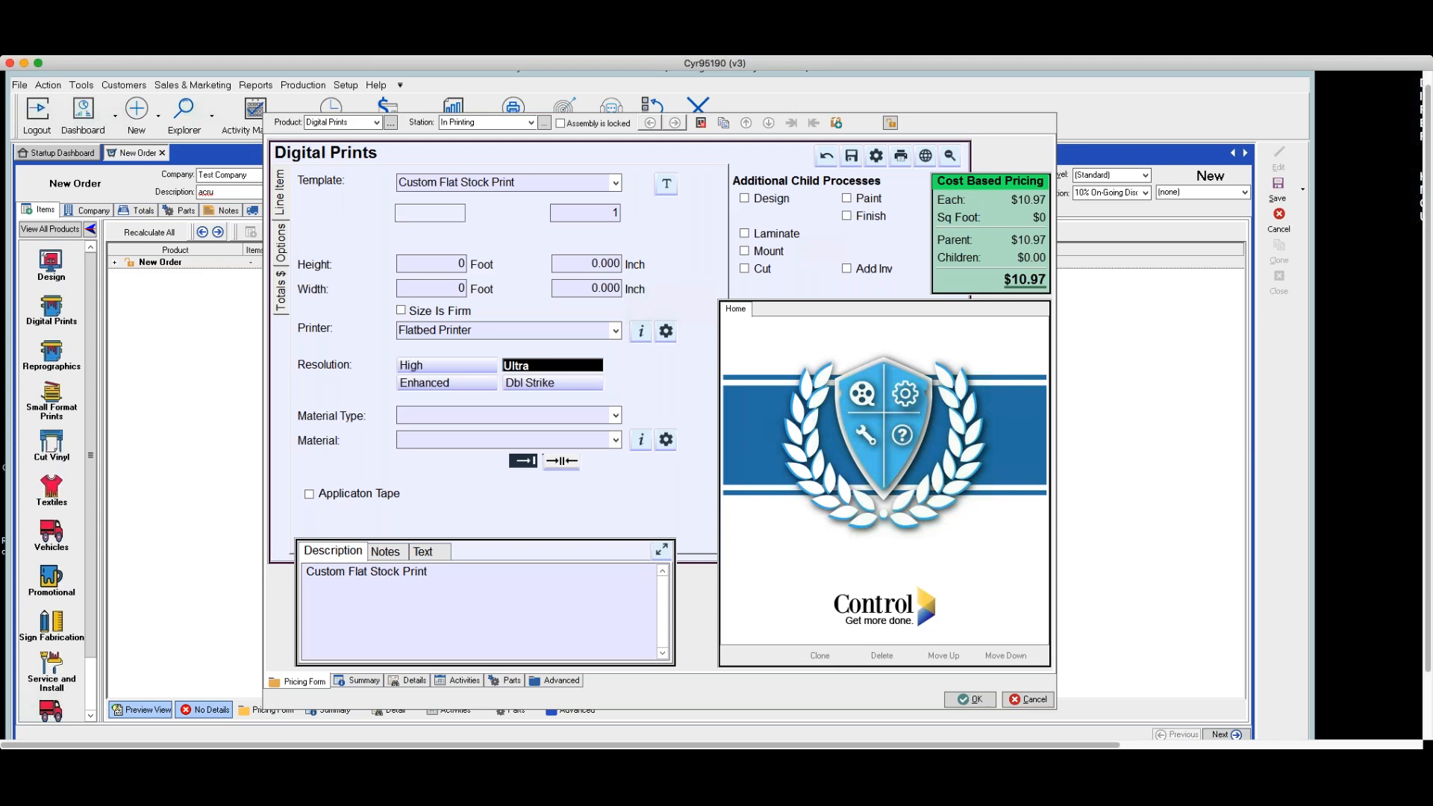
key("Tab")
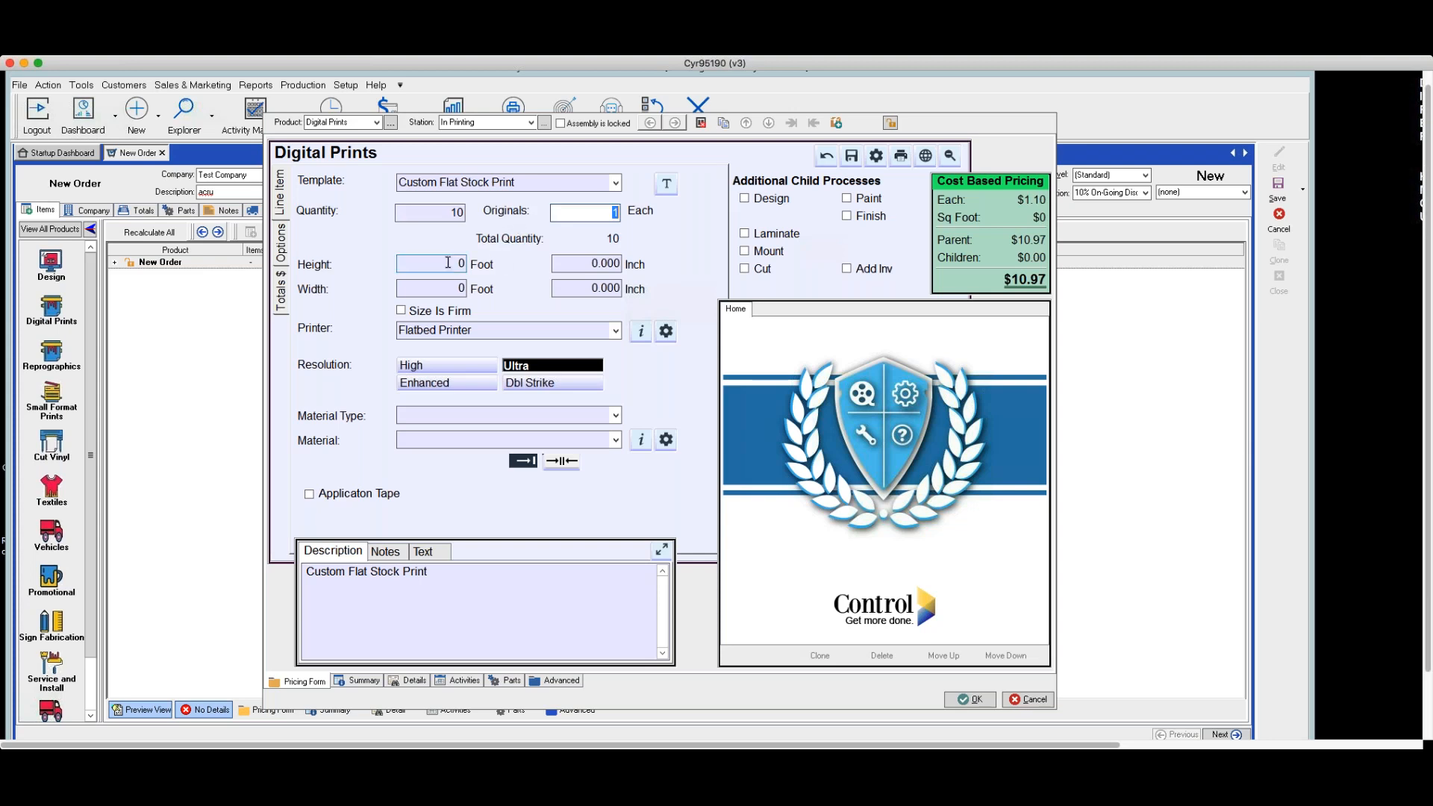
key("Tab")
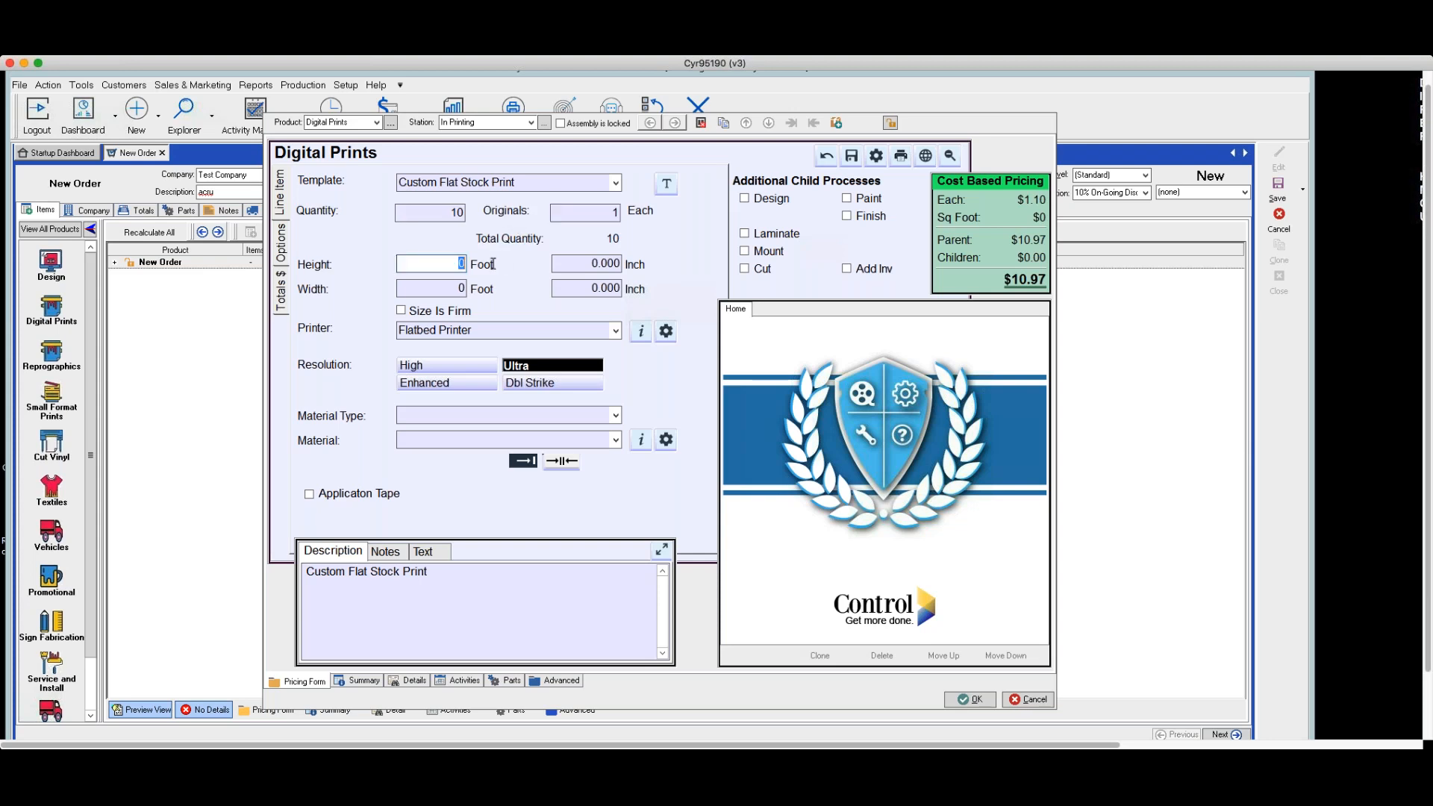
type("4")
key("Tab")
type("4")
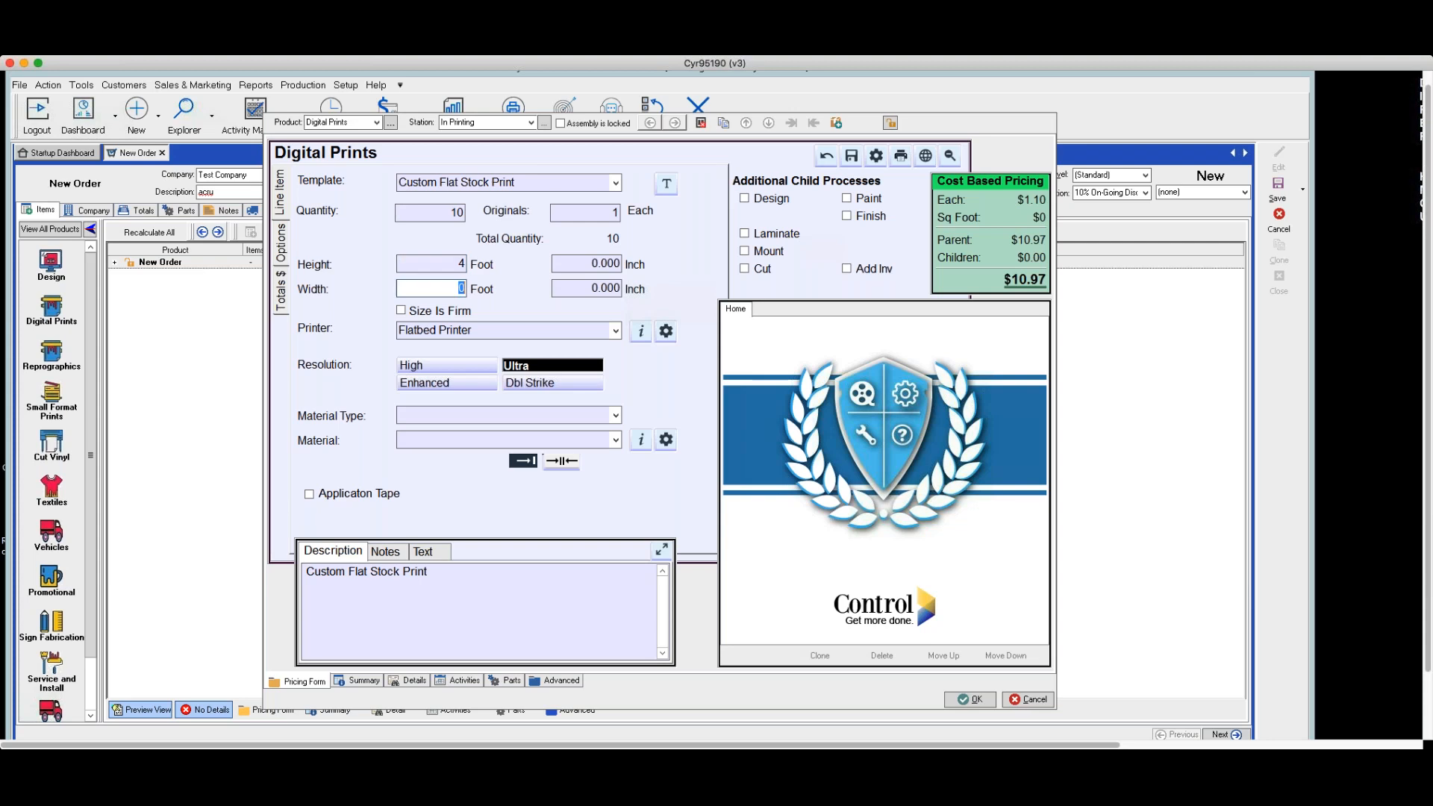
key("BackSpace")
type("4")
key("Tab")
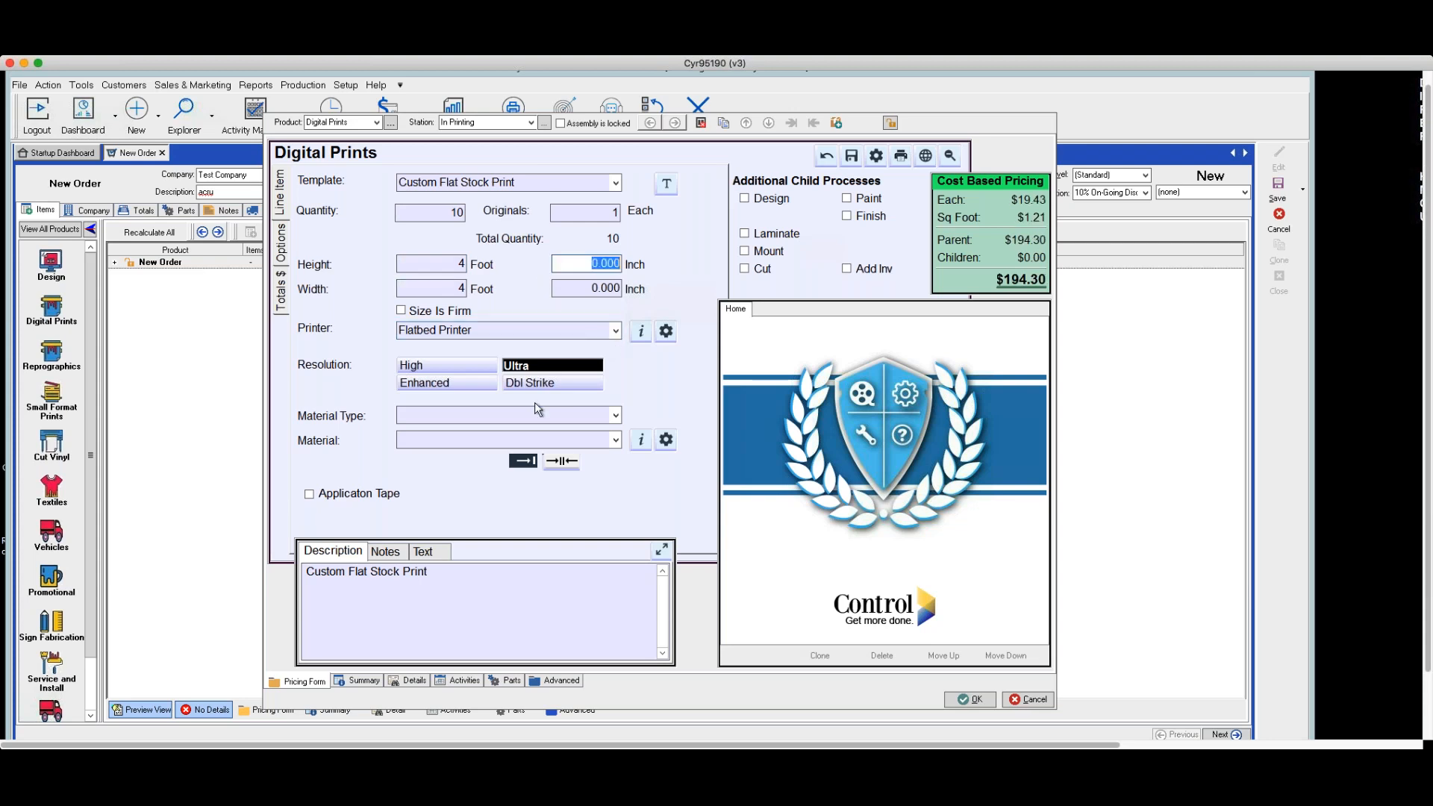
Set the print's material type to Acrylic and its material to Acryllic 1/8in (.118) Clear, and add the line item to the order.
left_click(616, 416)
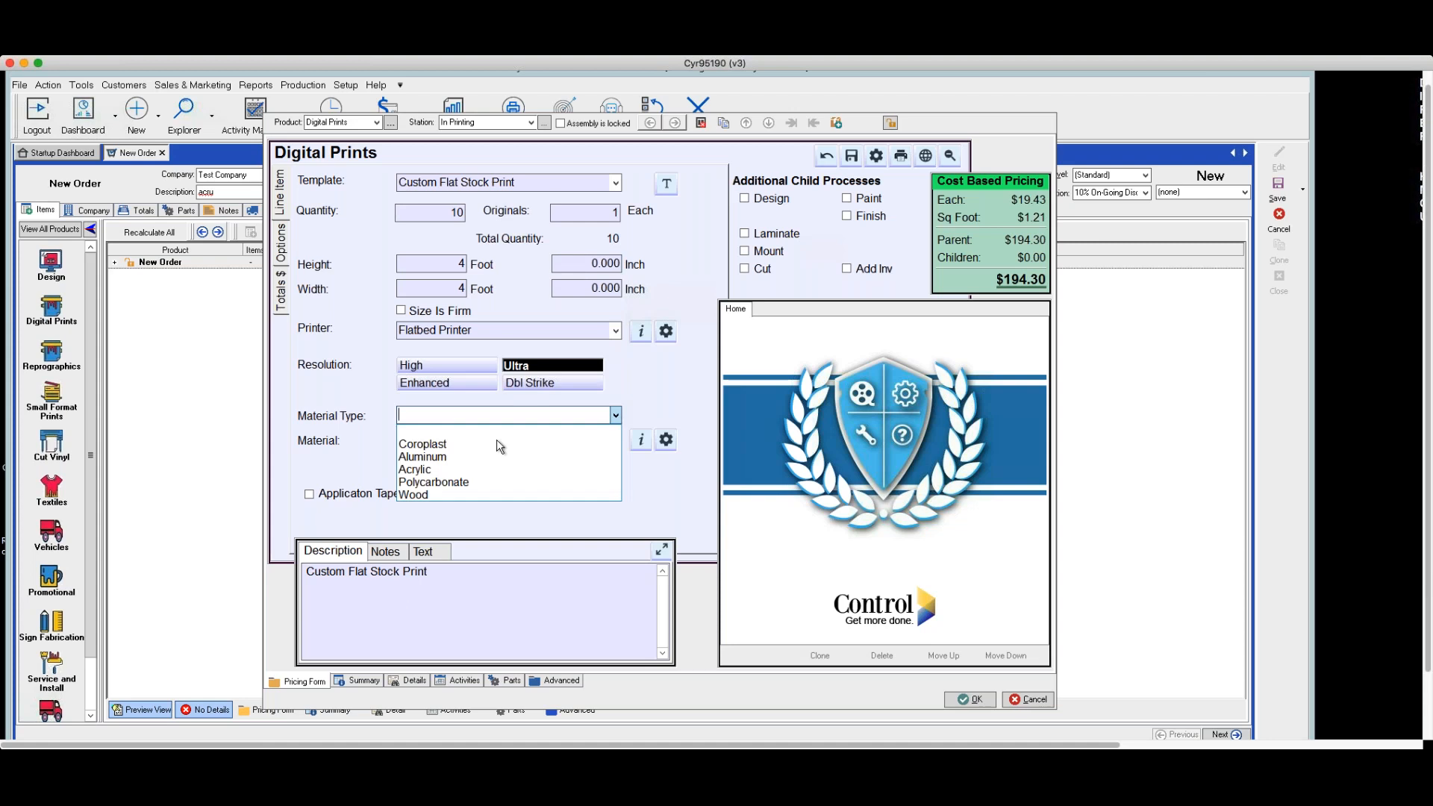
left_click(463, 455)
left_click(617, 415)
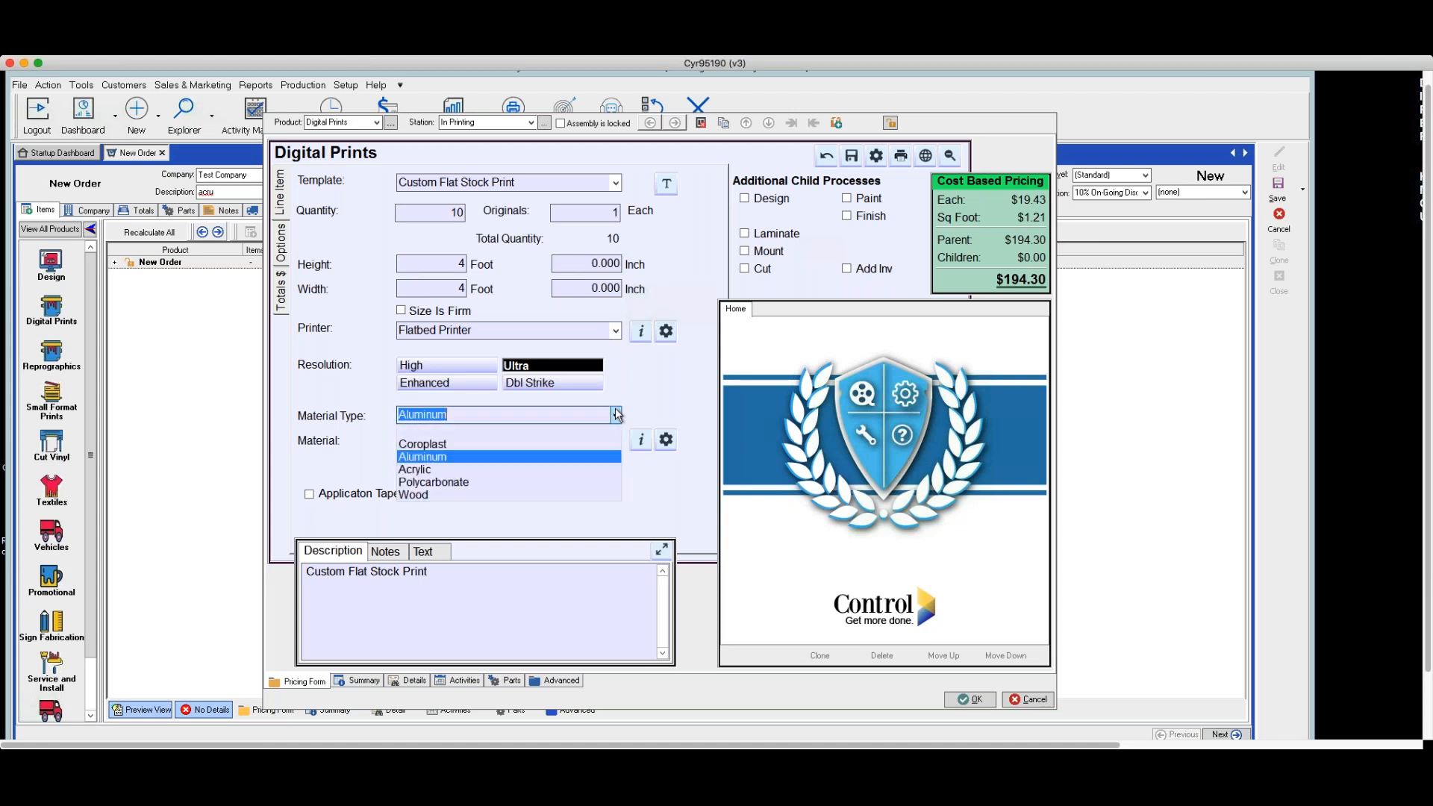
left_click(463, 472)
left_click(617, 440)
left_click(511, 468)
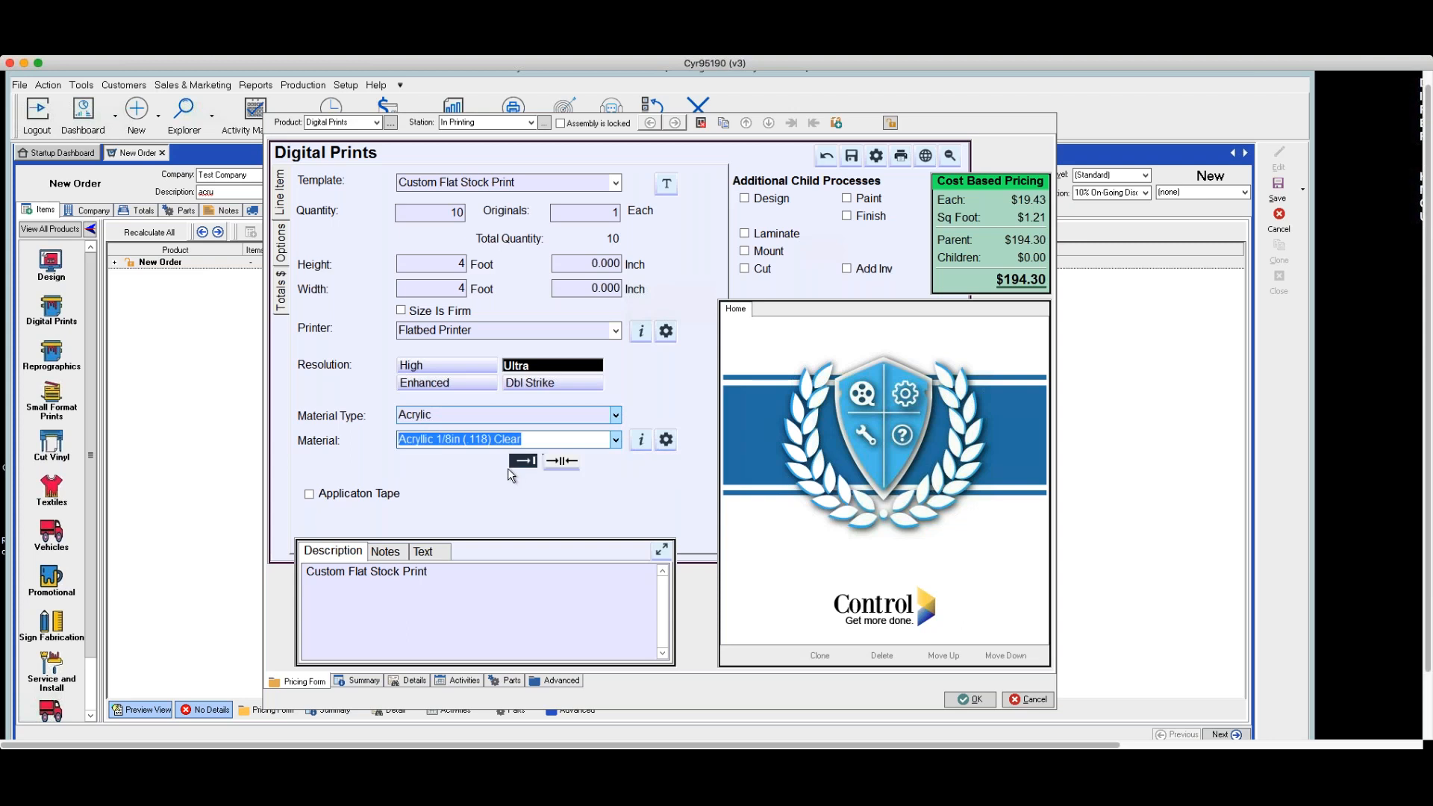
left_click(972, 700)
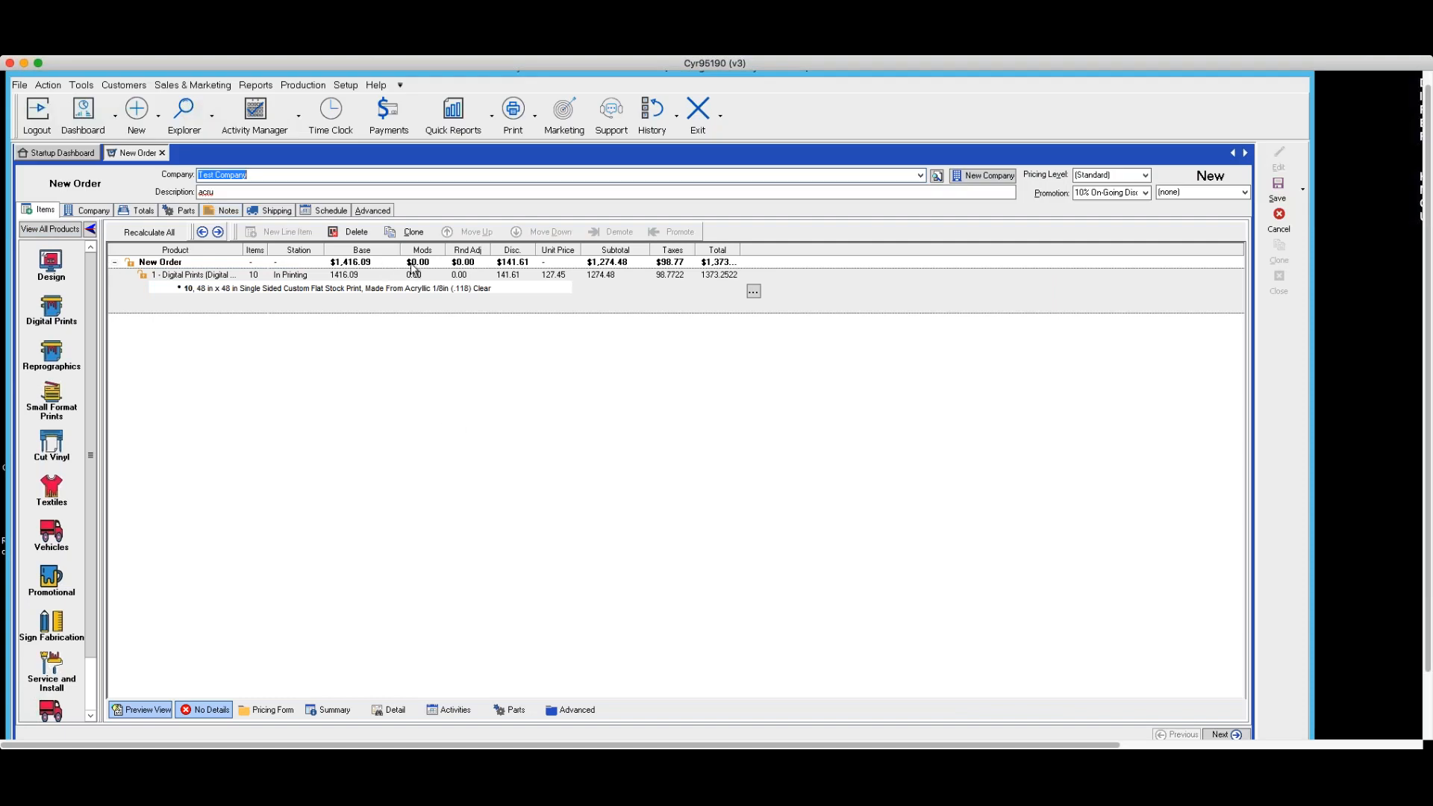
Try to save the order using the current date and time, allowing it despite the company's outstanding balance.
left_click(1303, 190)
left_click(1335, 185)
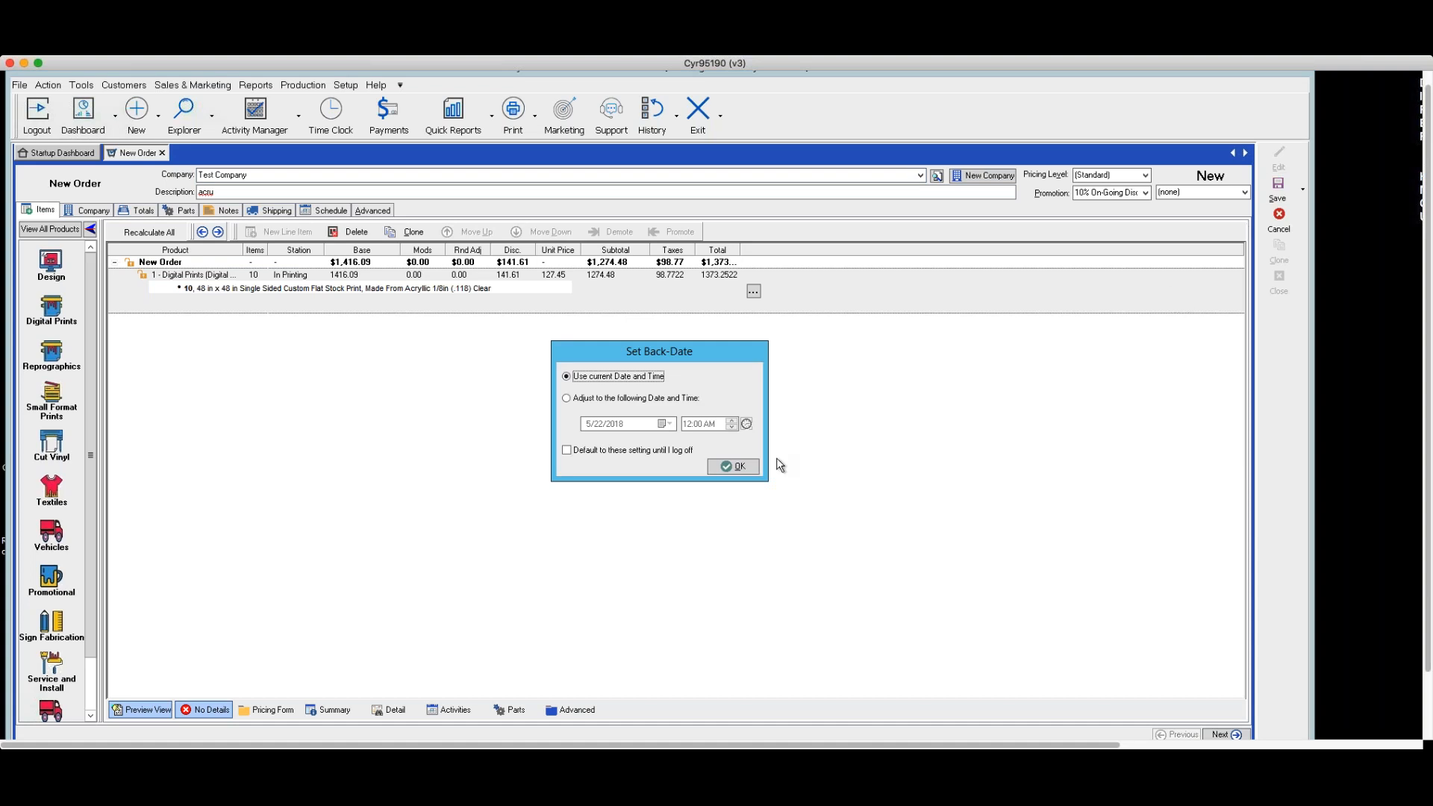
left_click(754, 466)
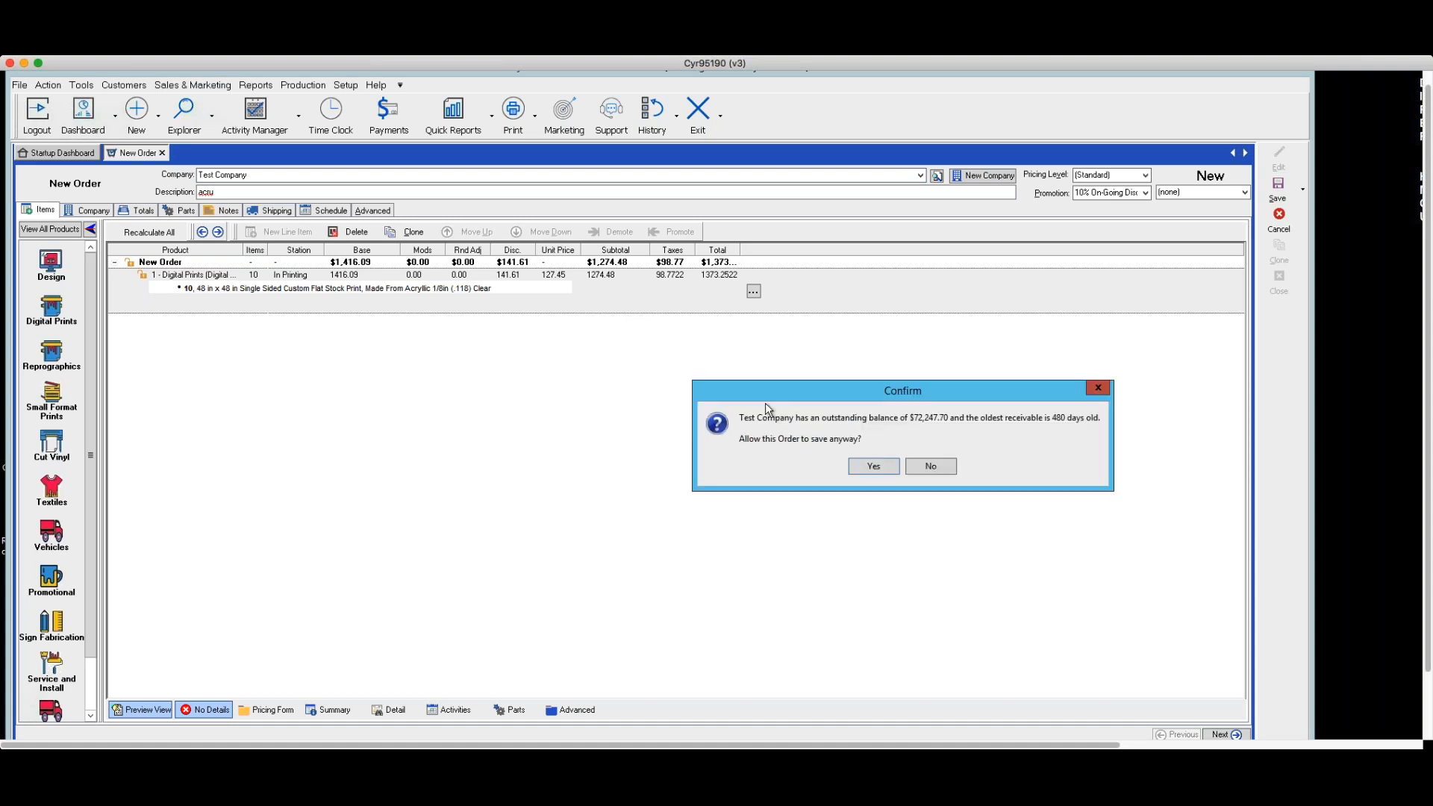
left_click(874, 467)
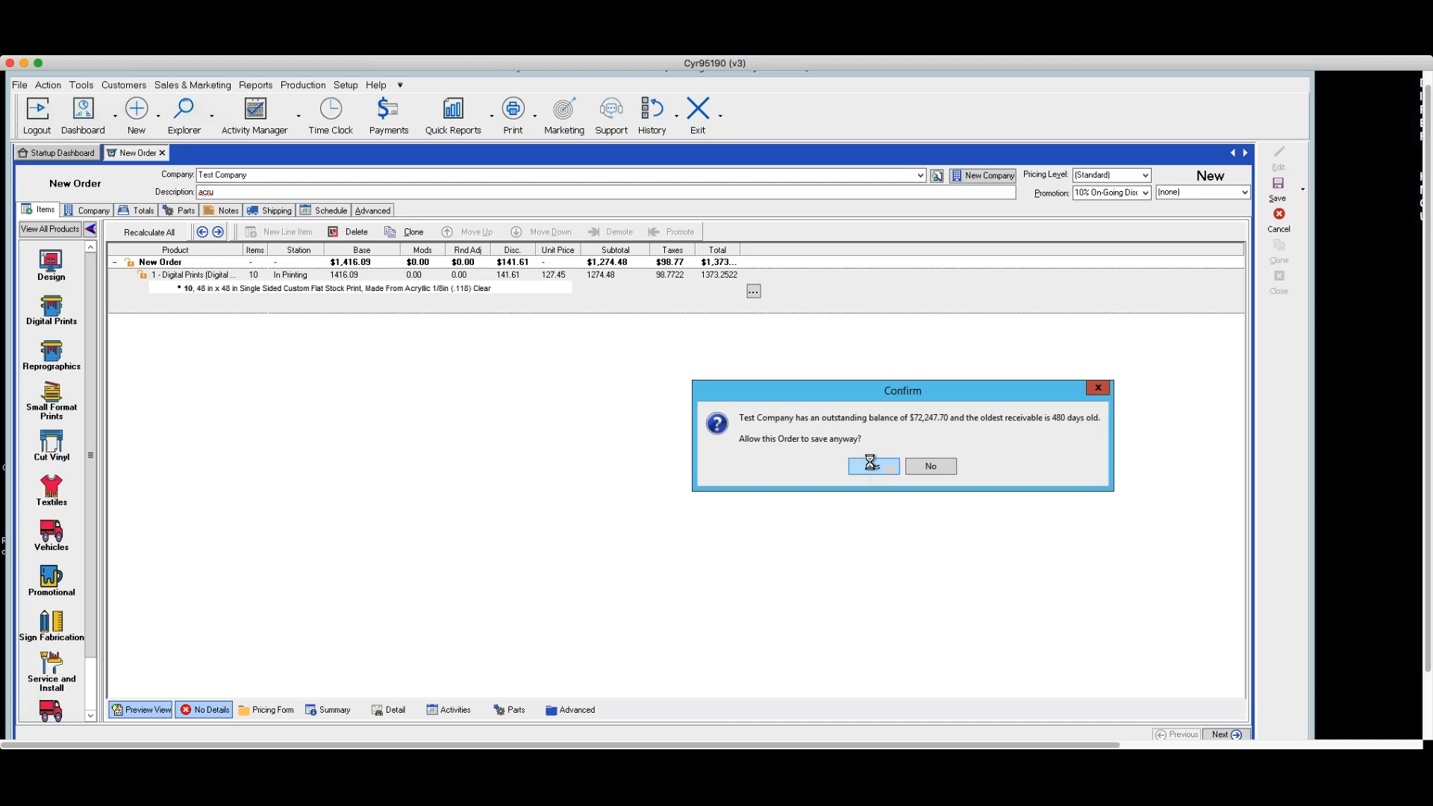
left_click(895, 478)
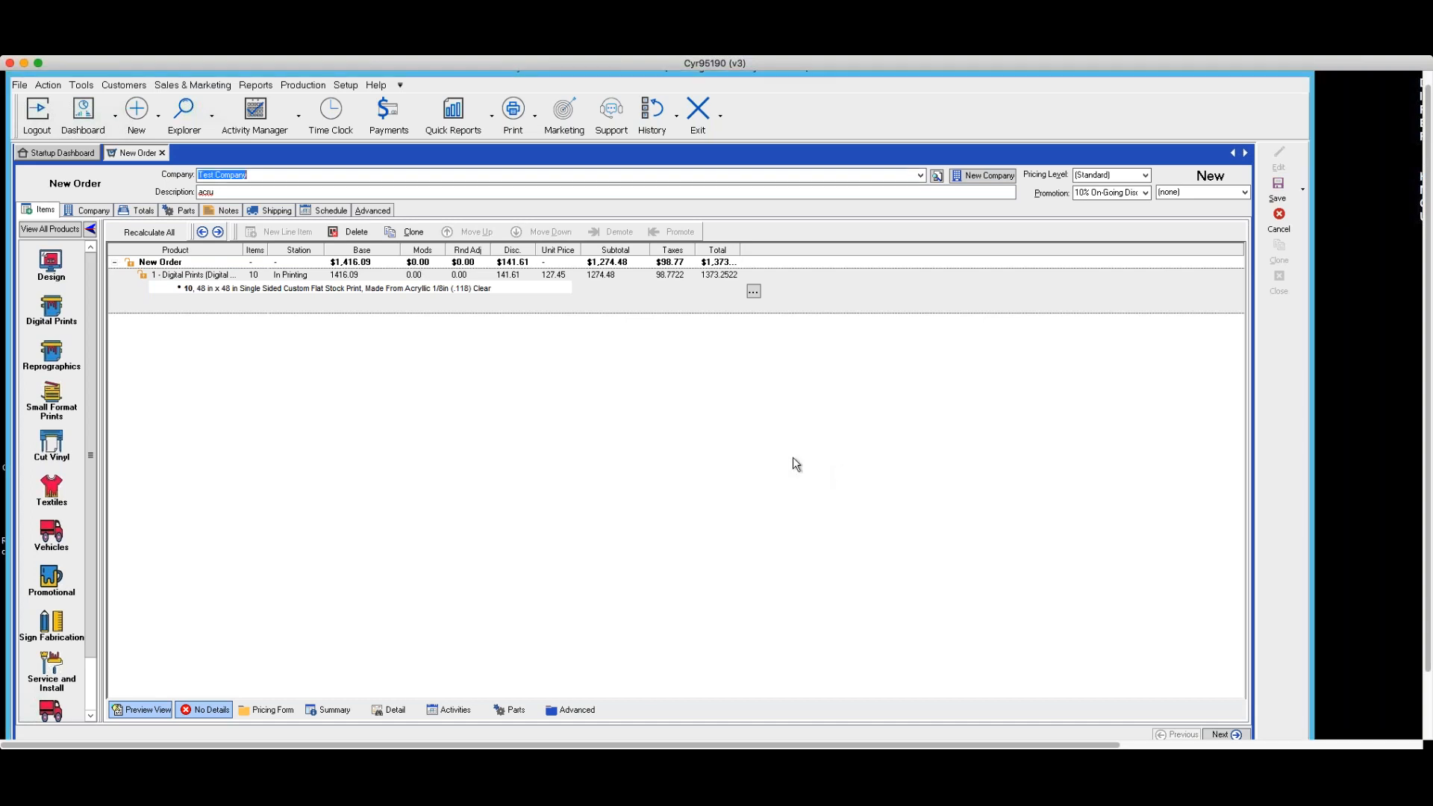
Set the order's due date to 5/22/2018.
left_click(152, 210)
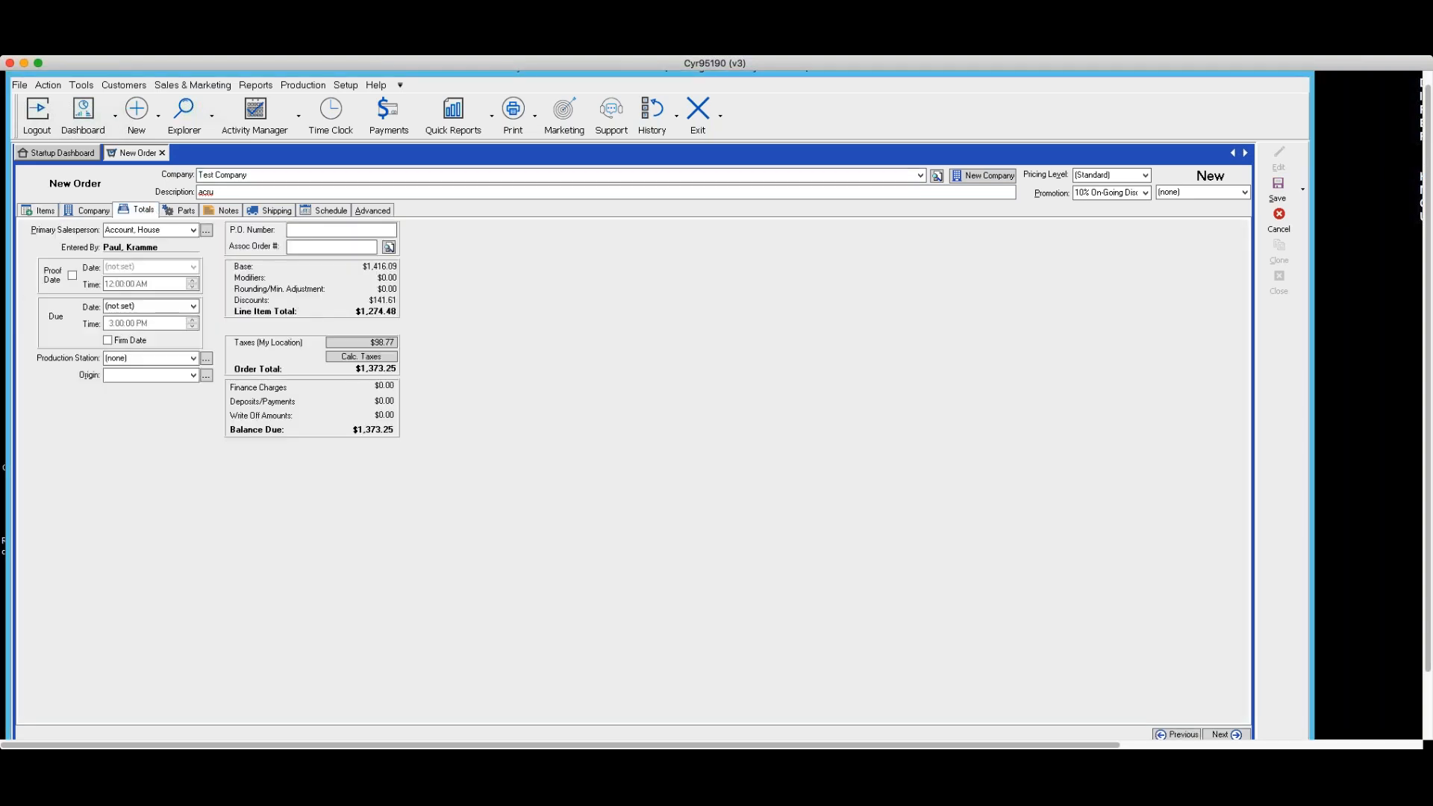
left_click(192, 306)
left_click(156, 376)
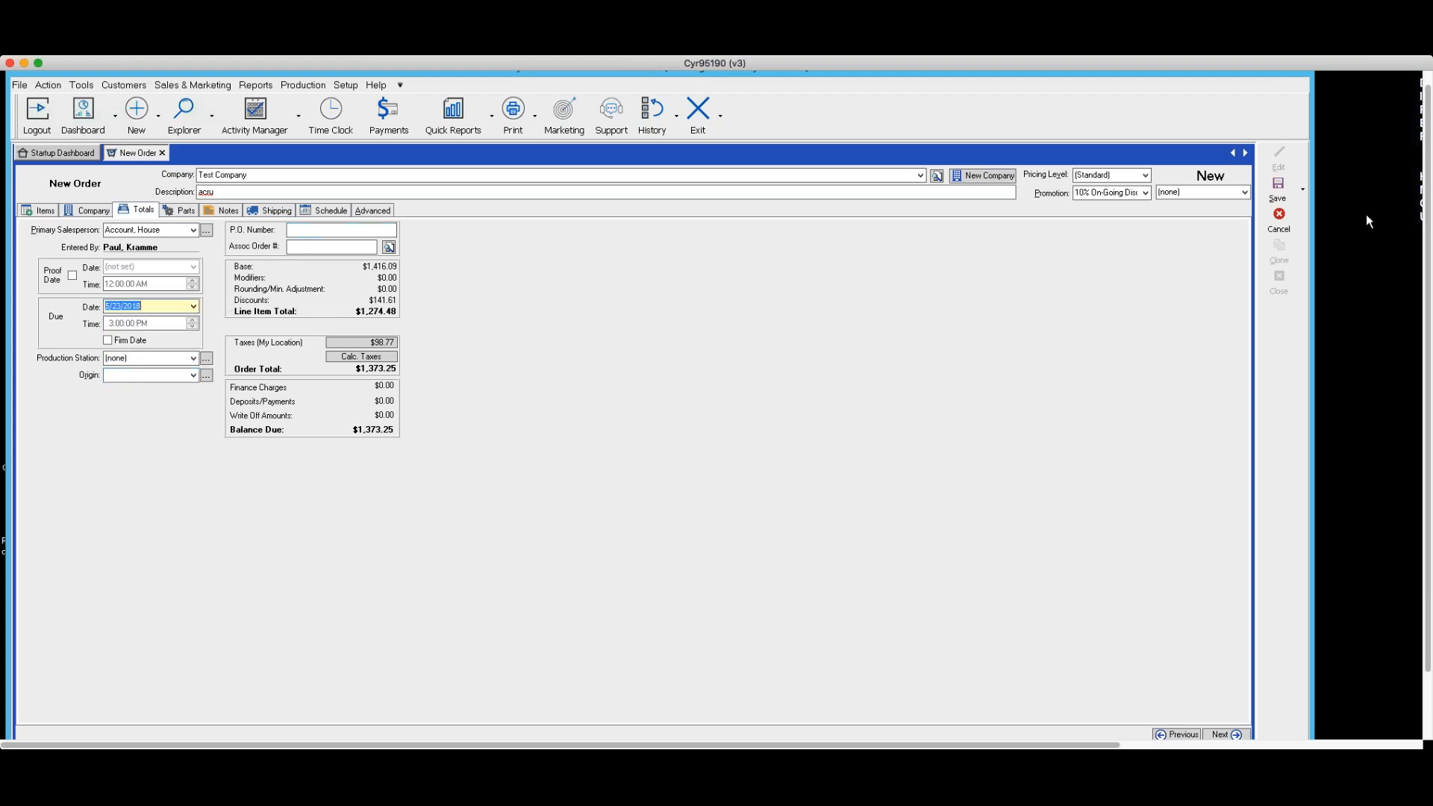
Enter a P.O. number and save as an order using the current date and time, allowing the balance and low inventory, declining credit and deposit.
left_click(359, 231)
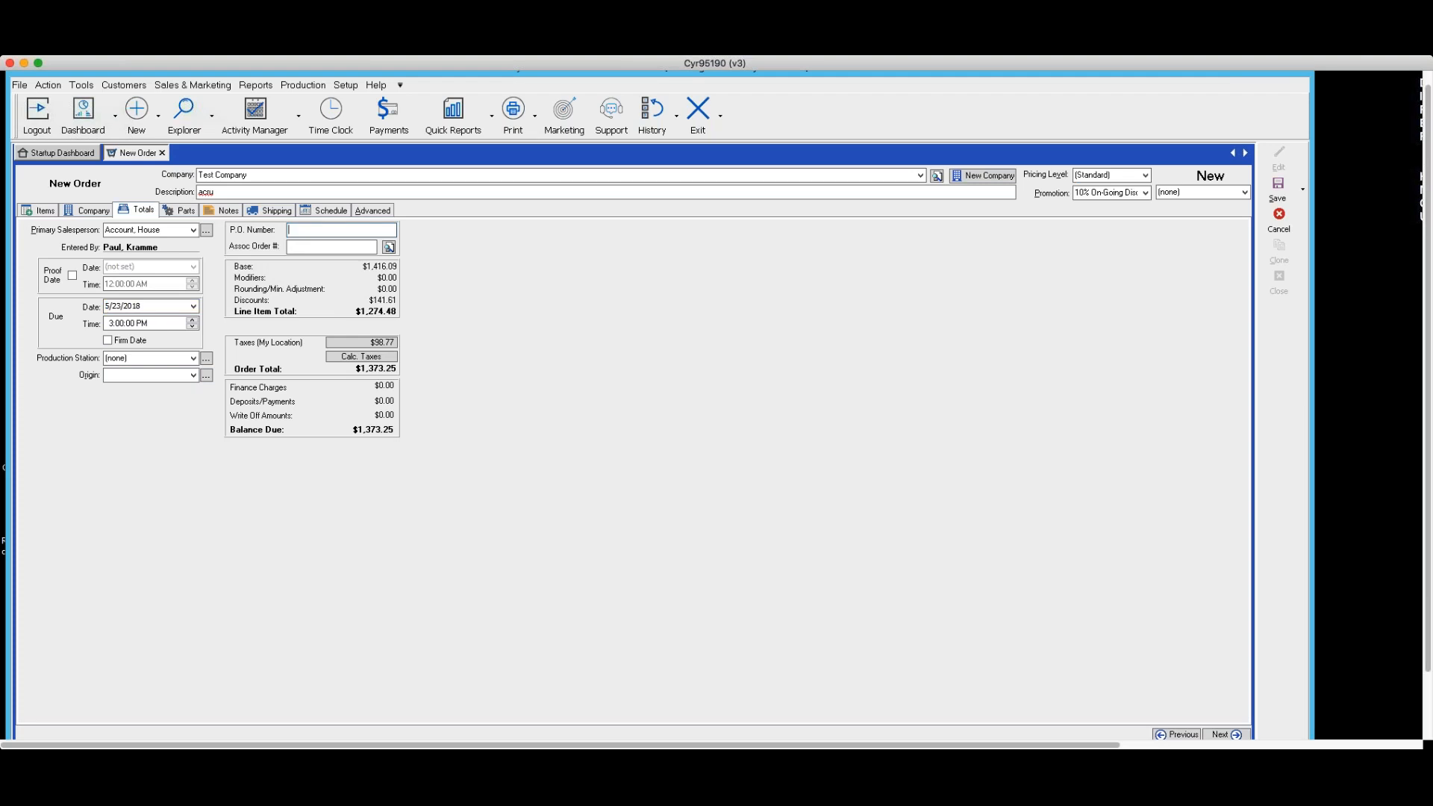
type("52218")
left_click(1303, 189)
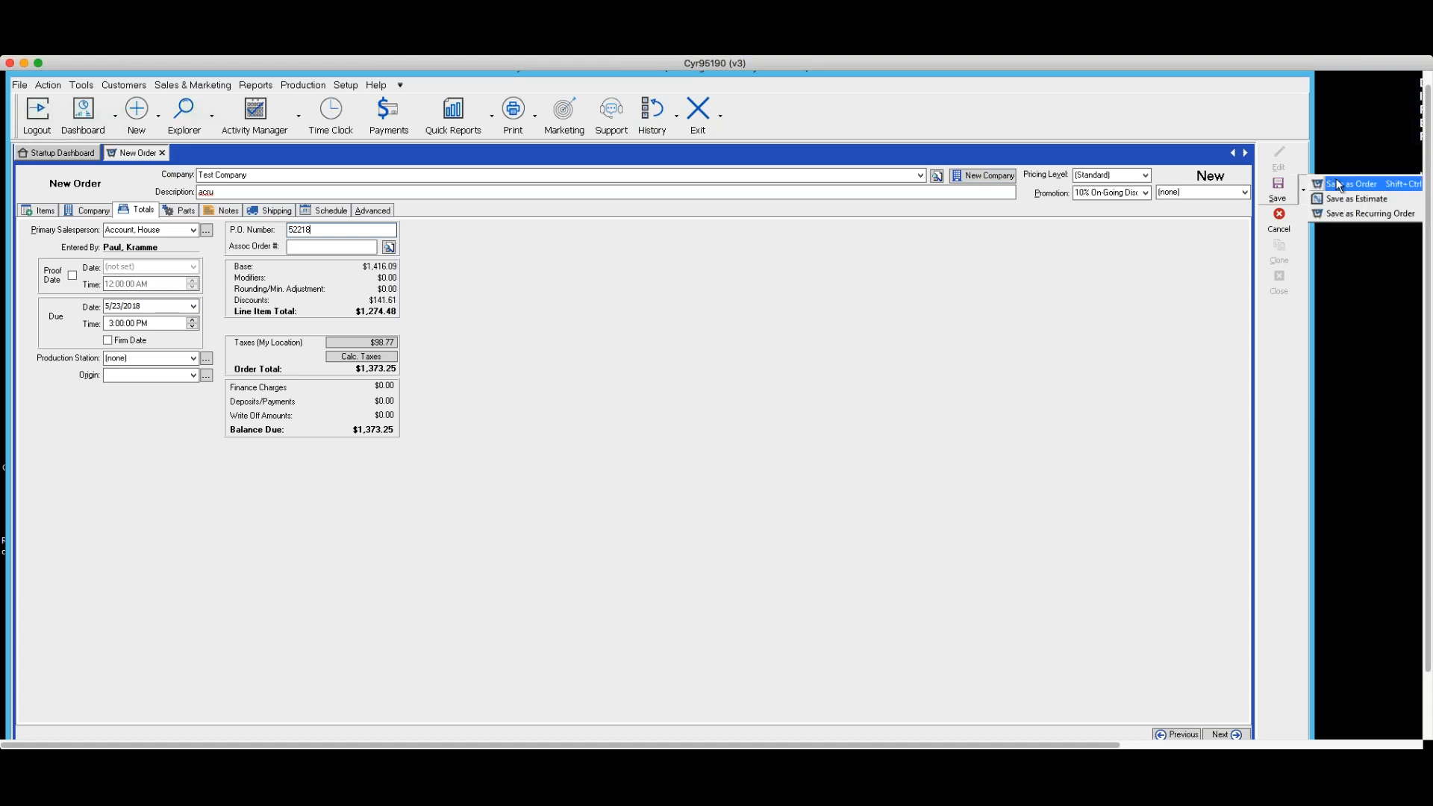
left_click(1337, 182)
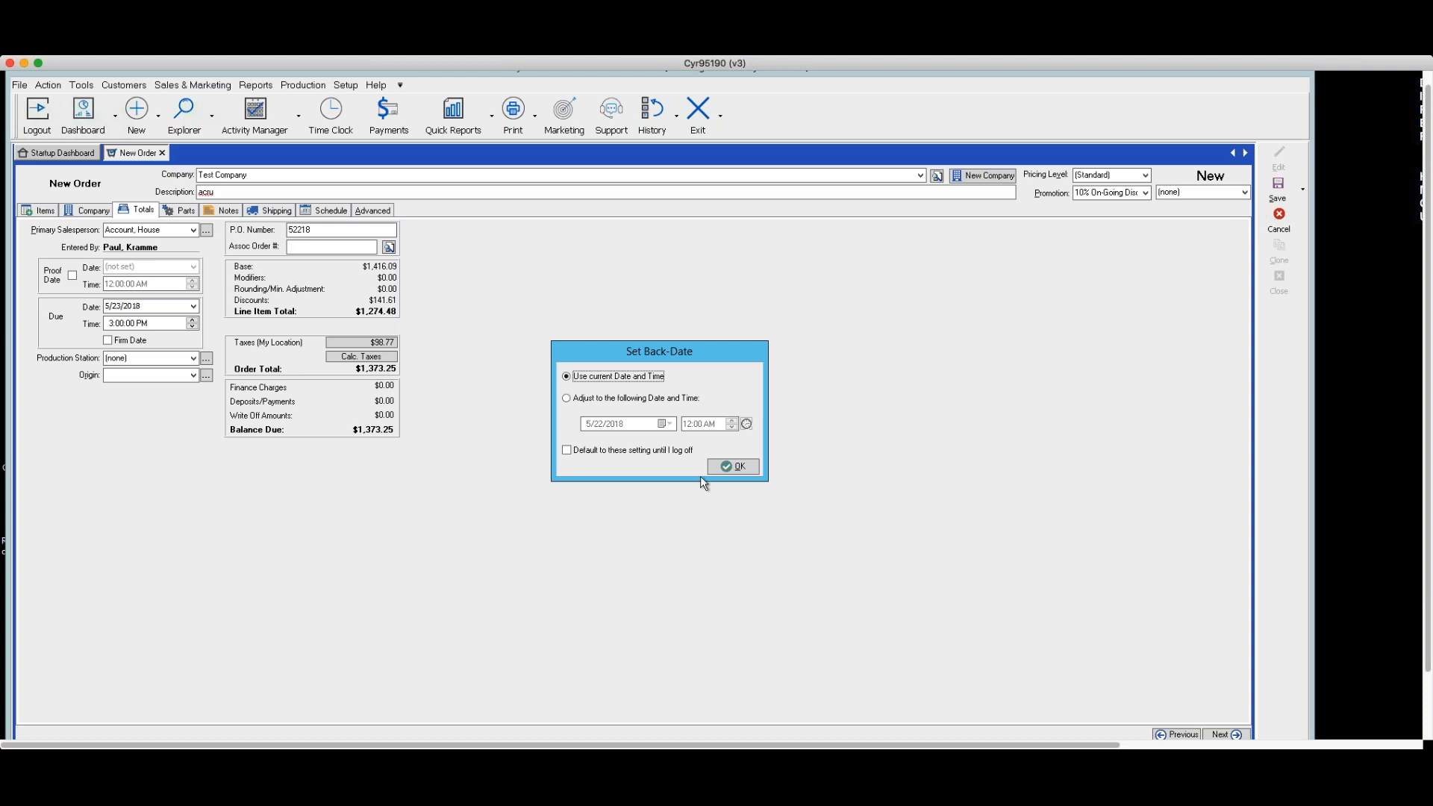
left_click(743, 466)
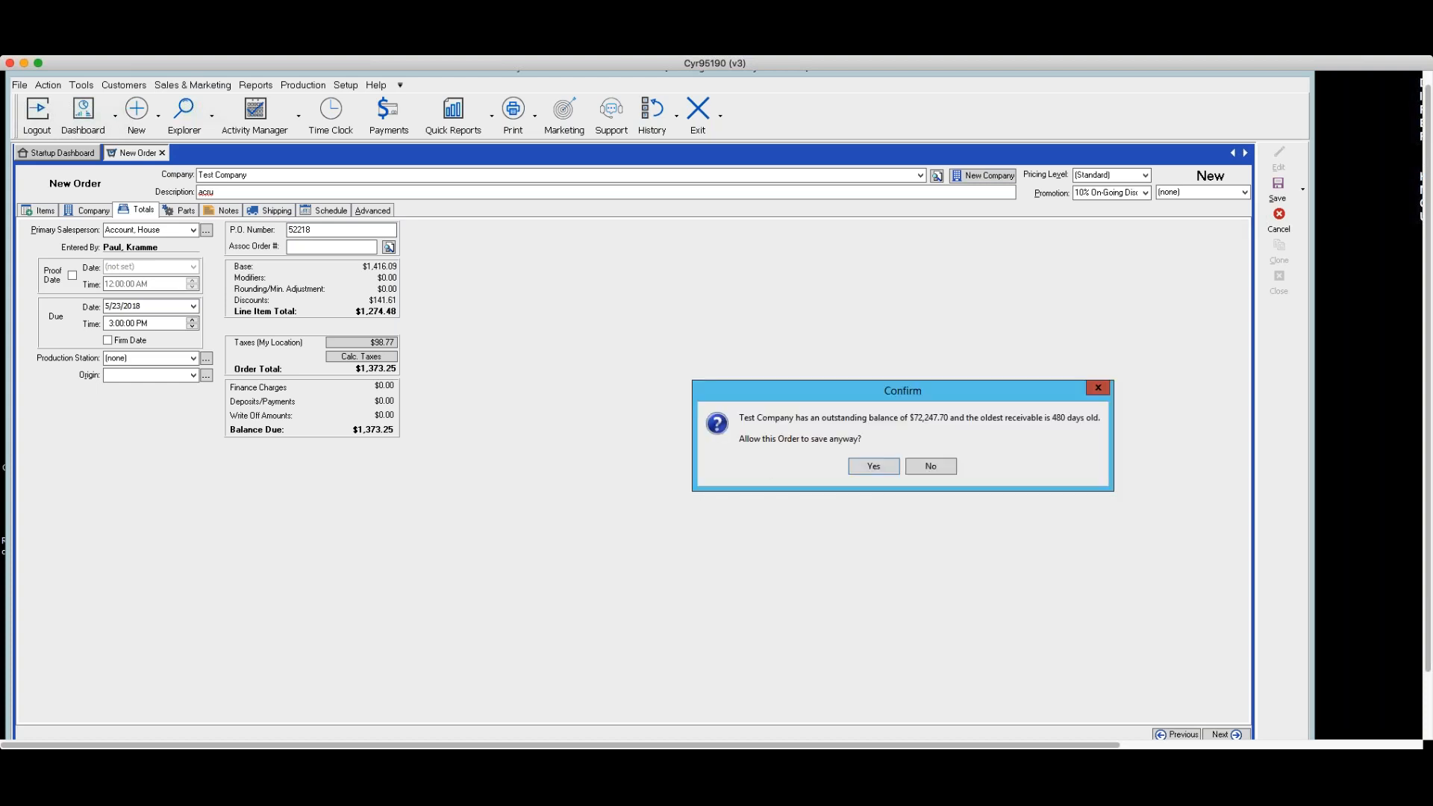
left_click(875, 465)
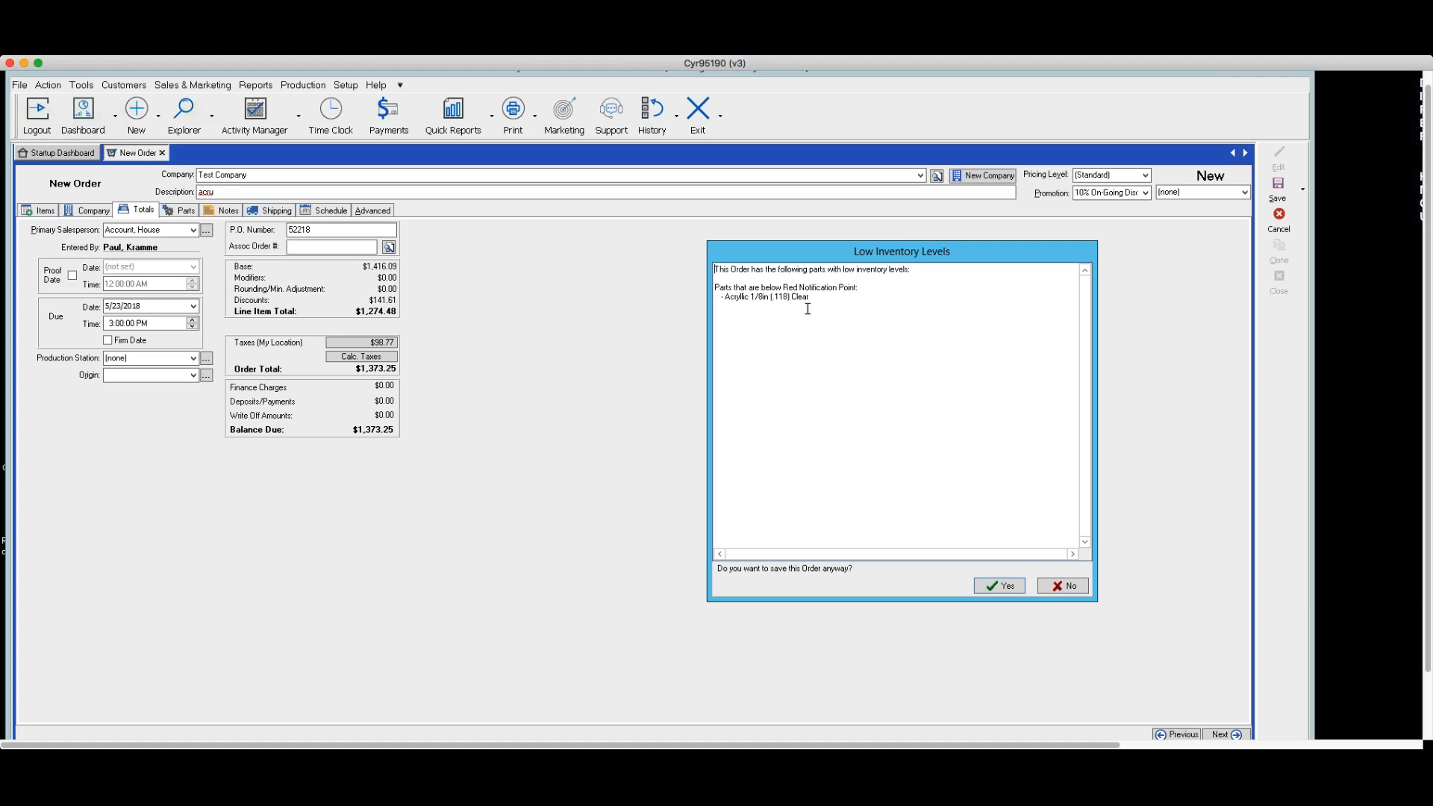
left_click(1004, 586)
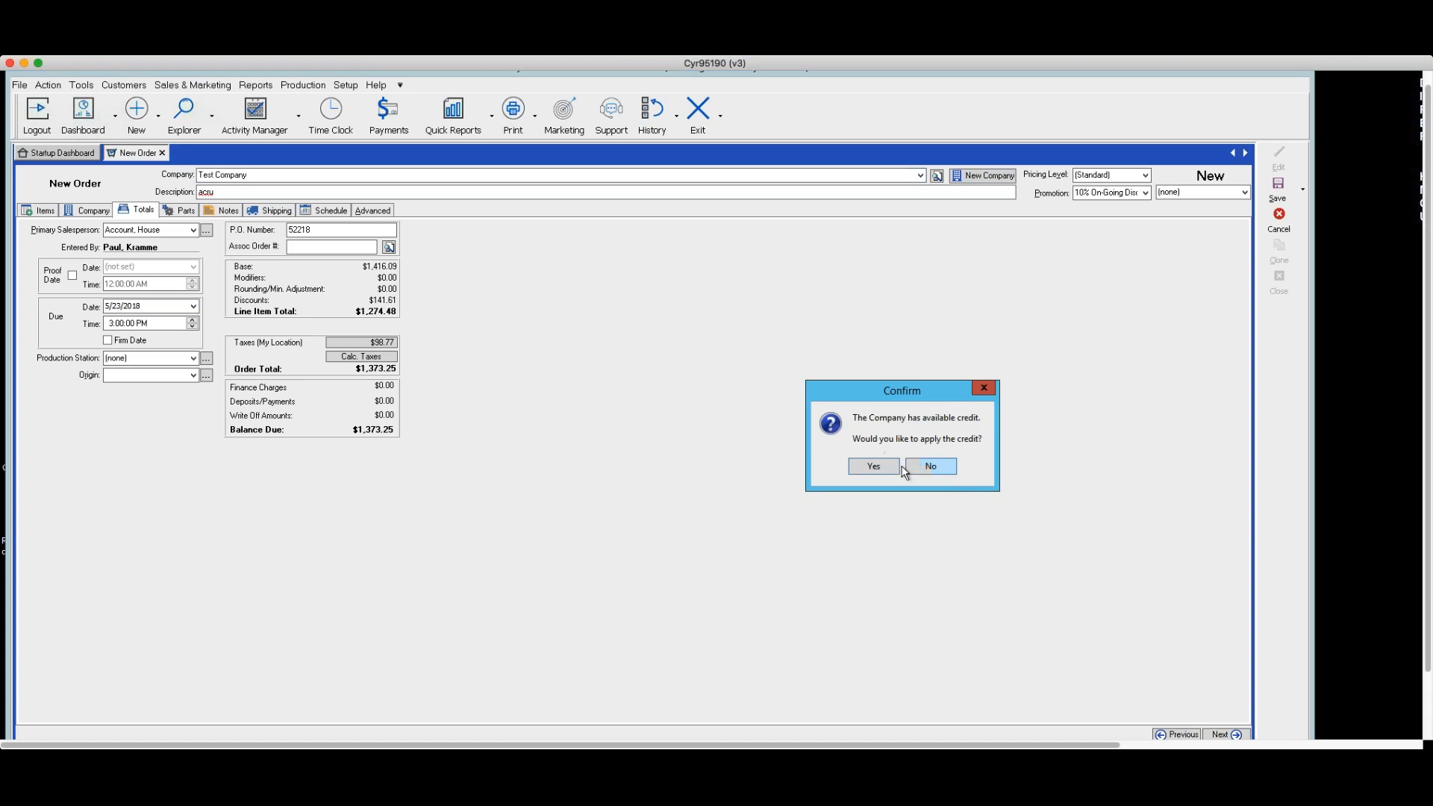
left_click(928, 468)
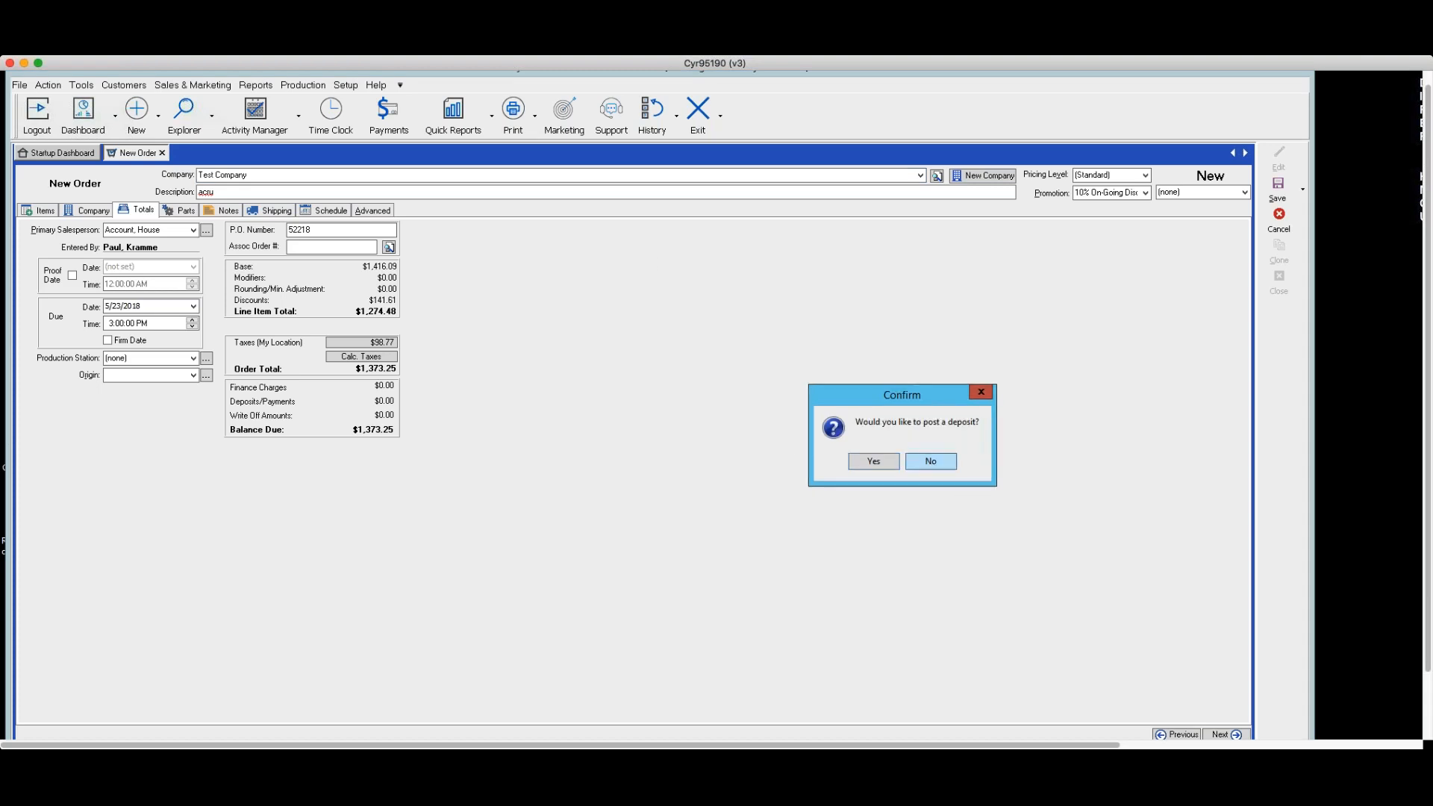
left_click(930, 461)
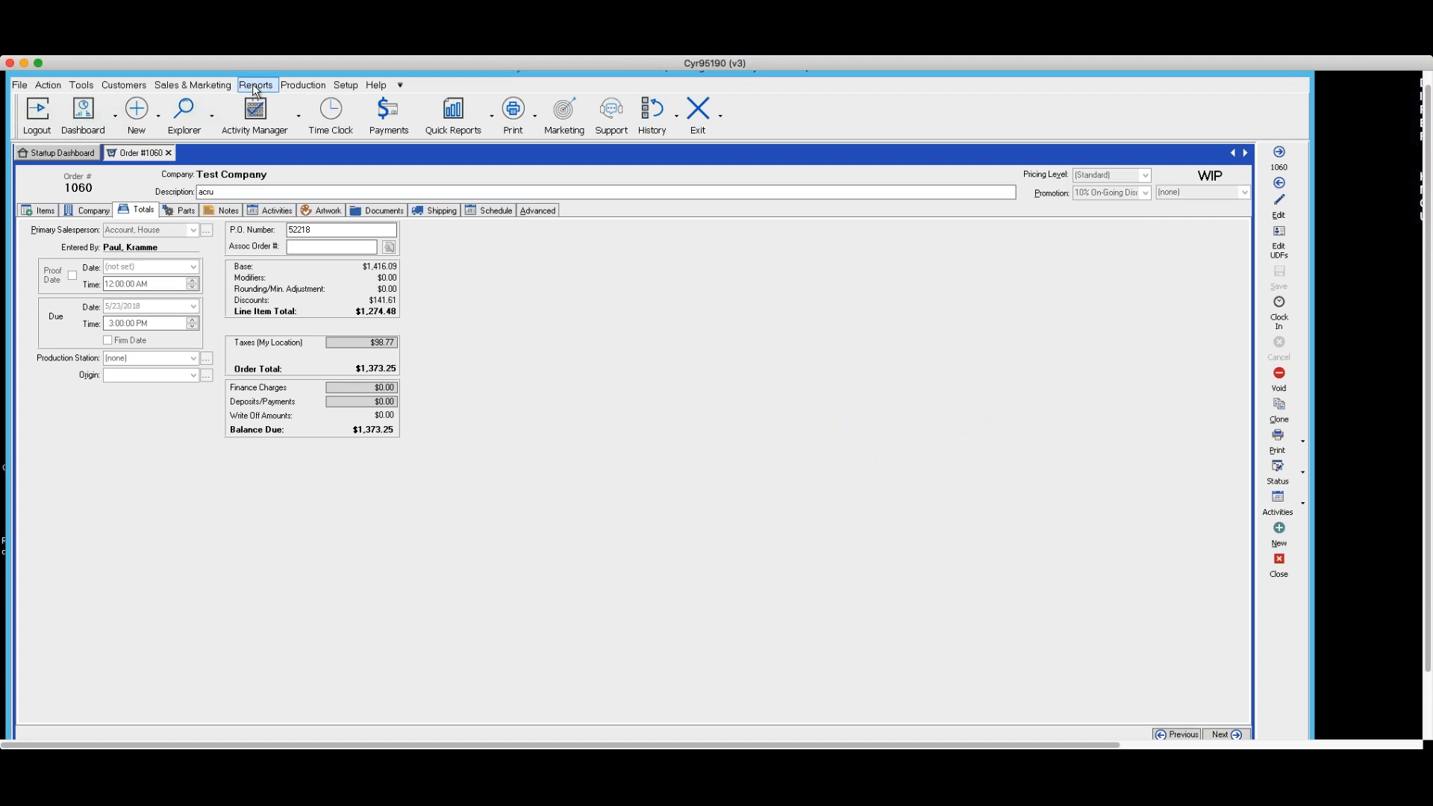
Check the inventory levels of the Acryllic 1/8in (.118) Clear part in Part Setup, under Flat Stock Substrates, and close the part setup.
left_click(345, 85)
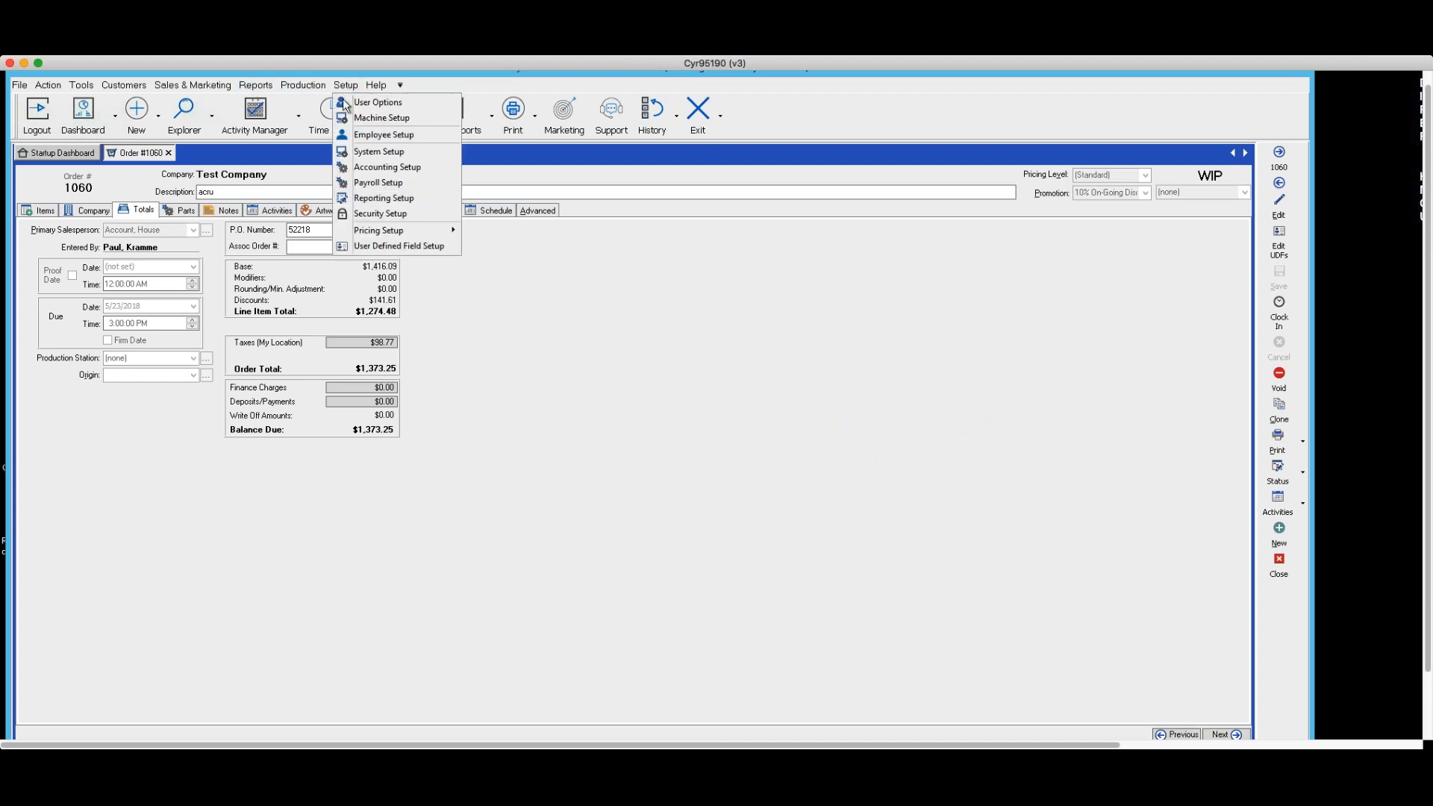
mouse_move(401, 233)
left_click(479, 230)
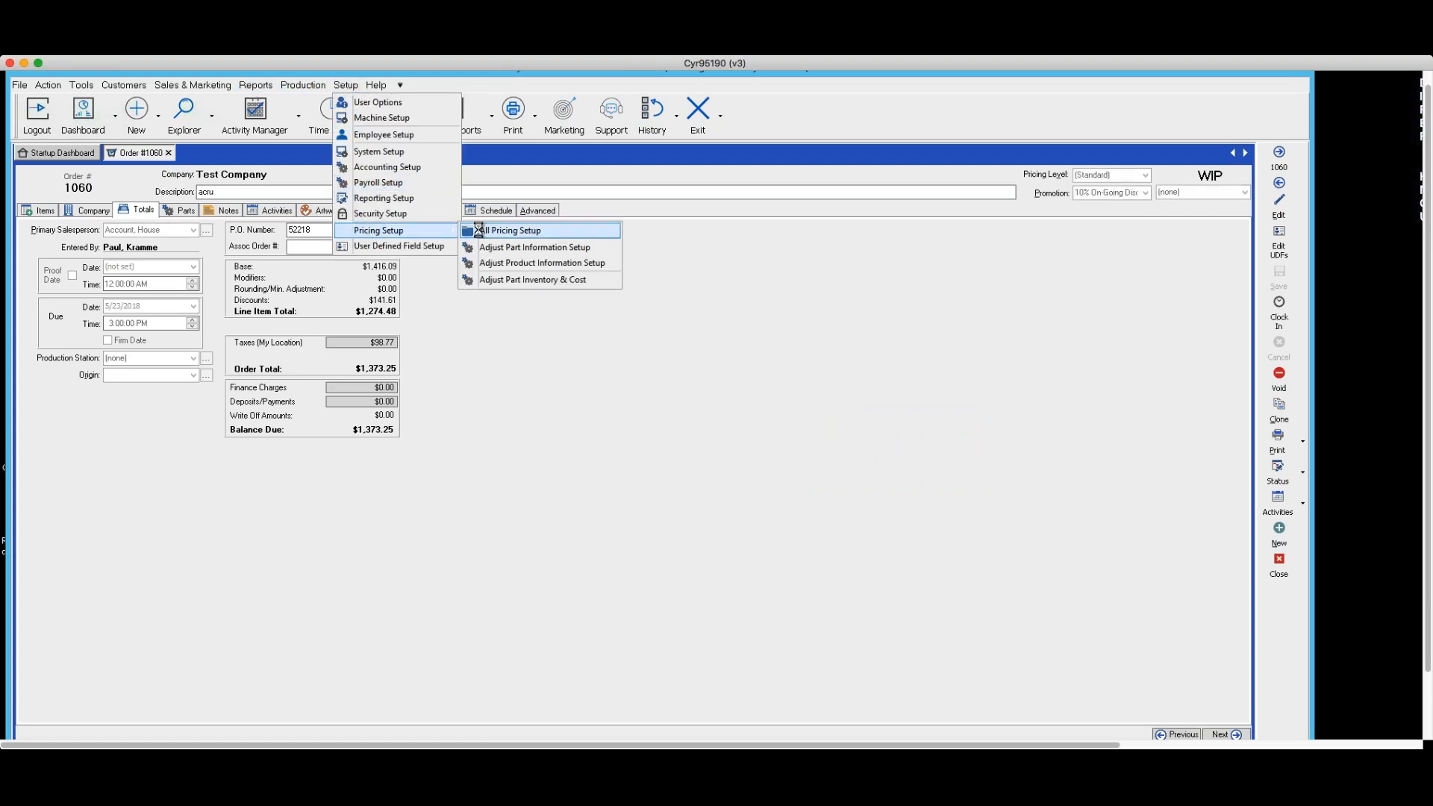
left_click(95, 212)
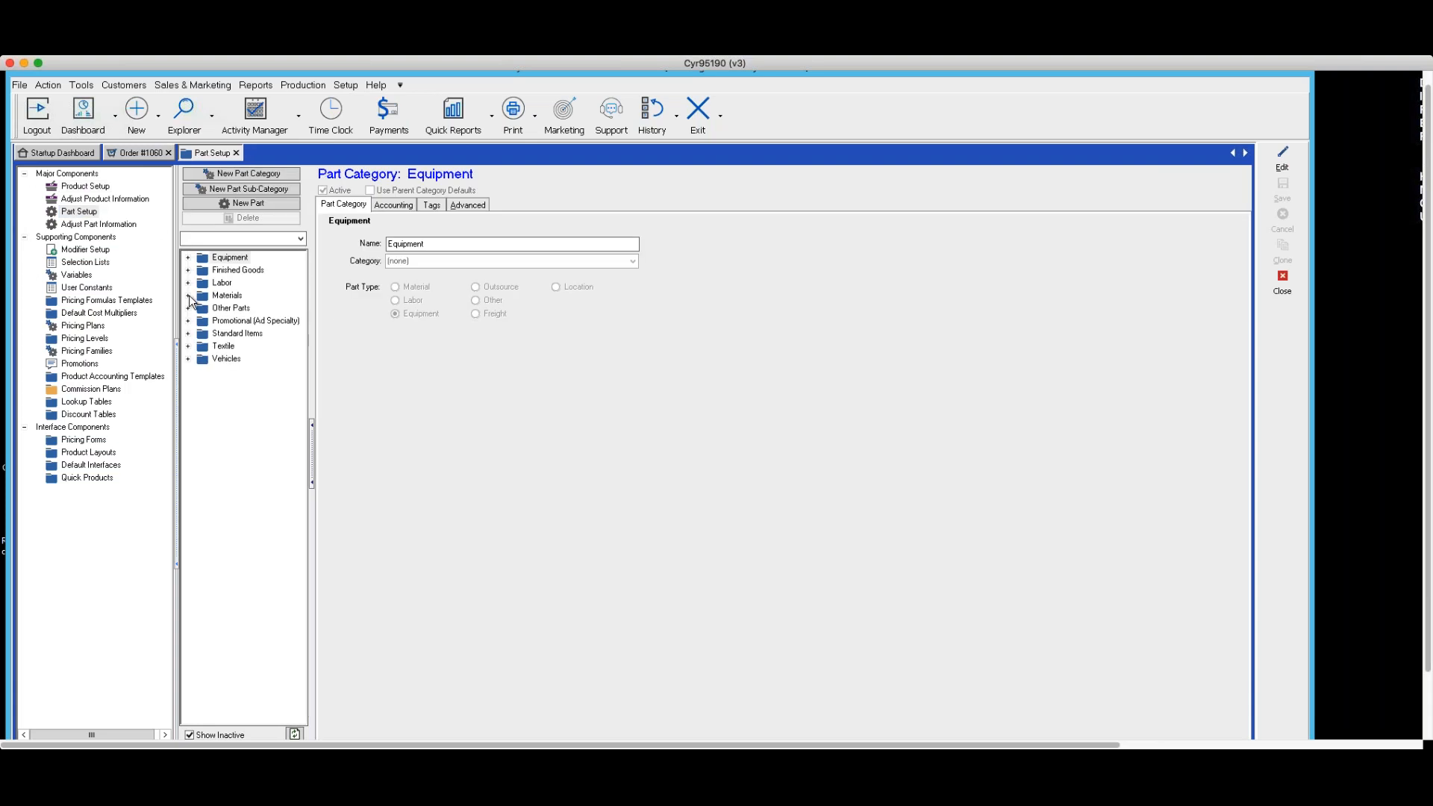
left_click(189, 295)
left_click(201, 346)
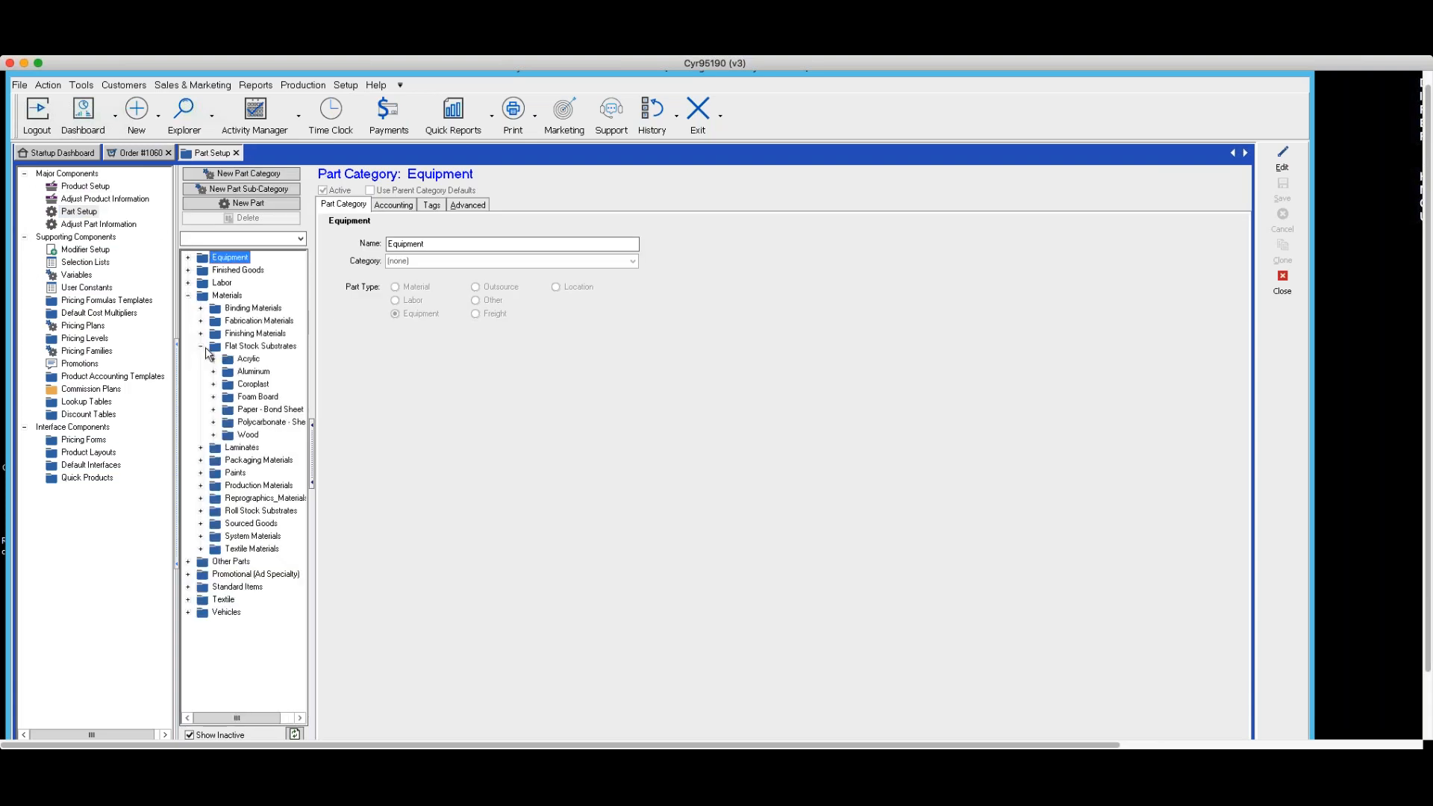
left_click(214, 359)
left_click(254, 372)
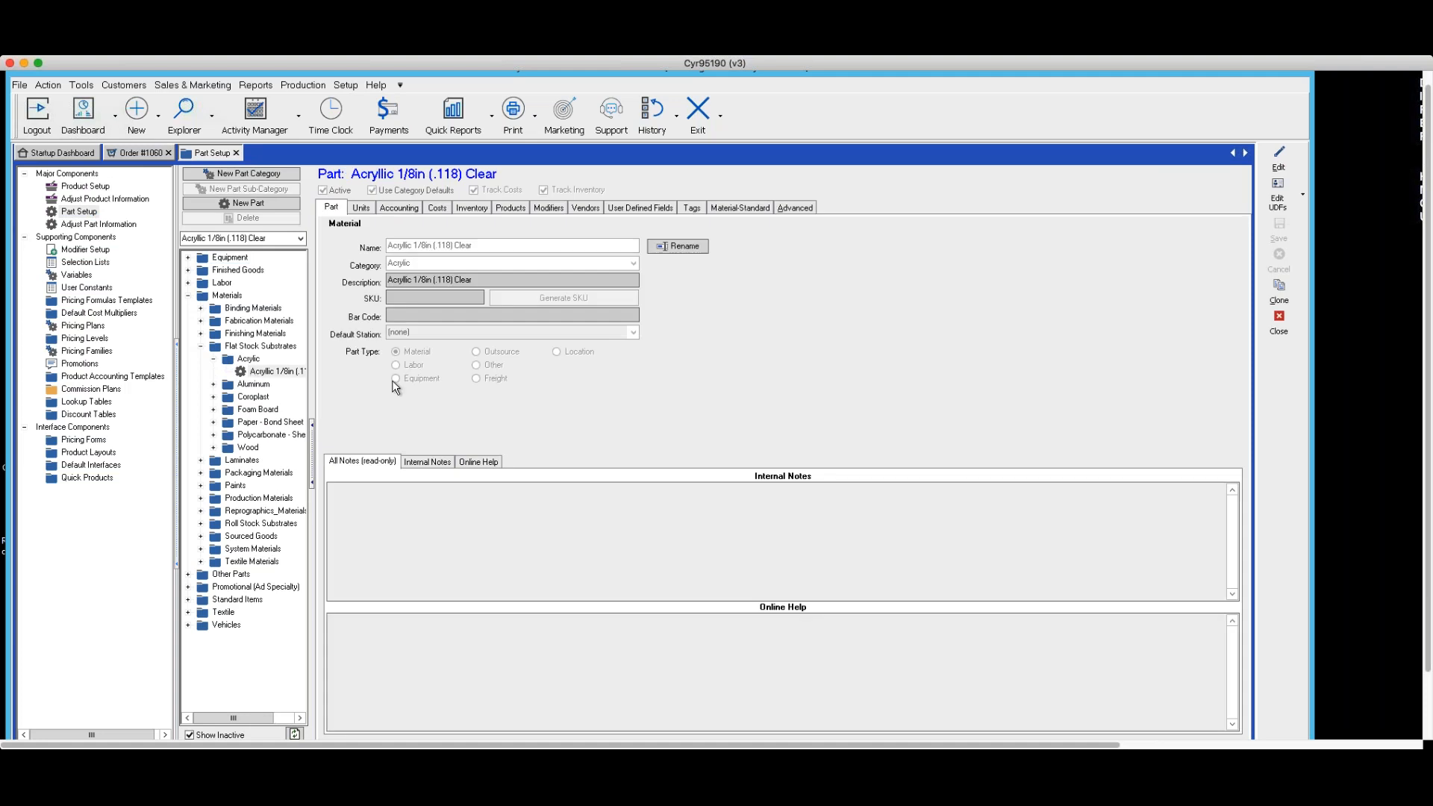
left_click(472, 207)
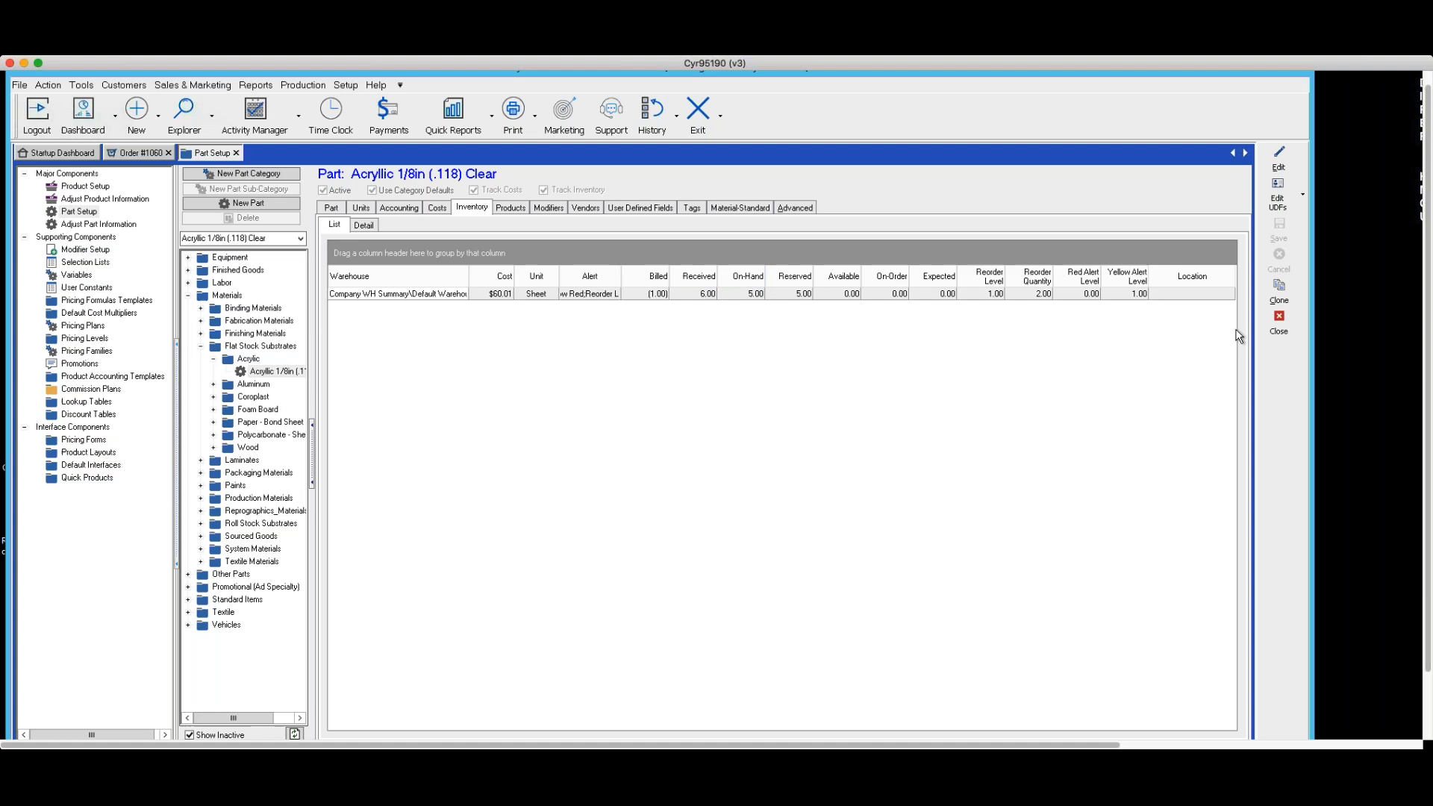
left_click(1280, 329)
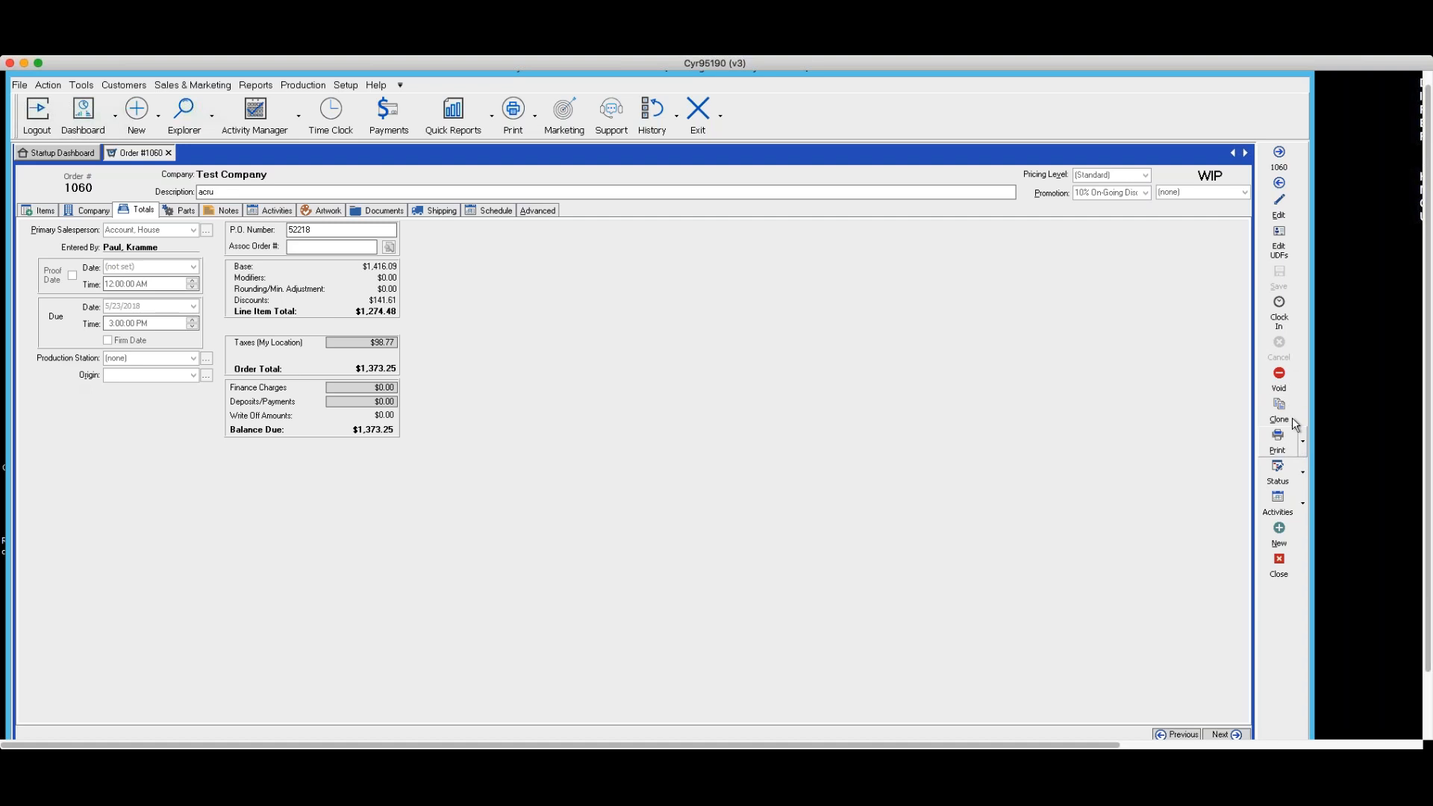
Mark the order as Sale using the current date and time, allowing it despite the balance due, and close the order.
left_click(1299, 478)
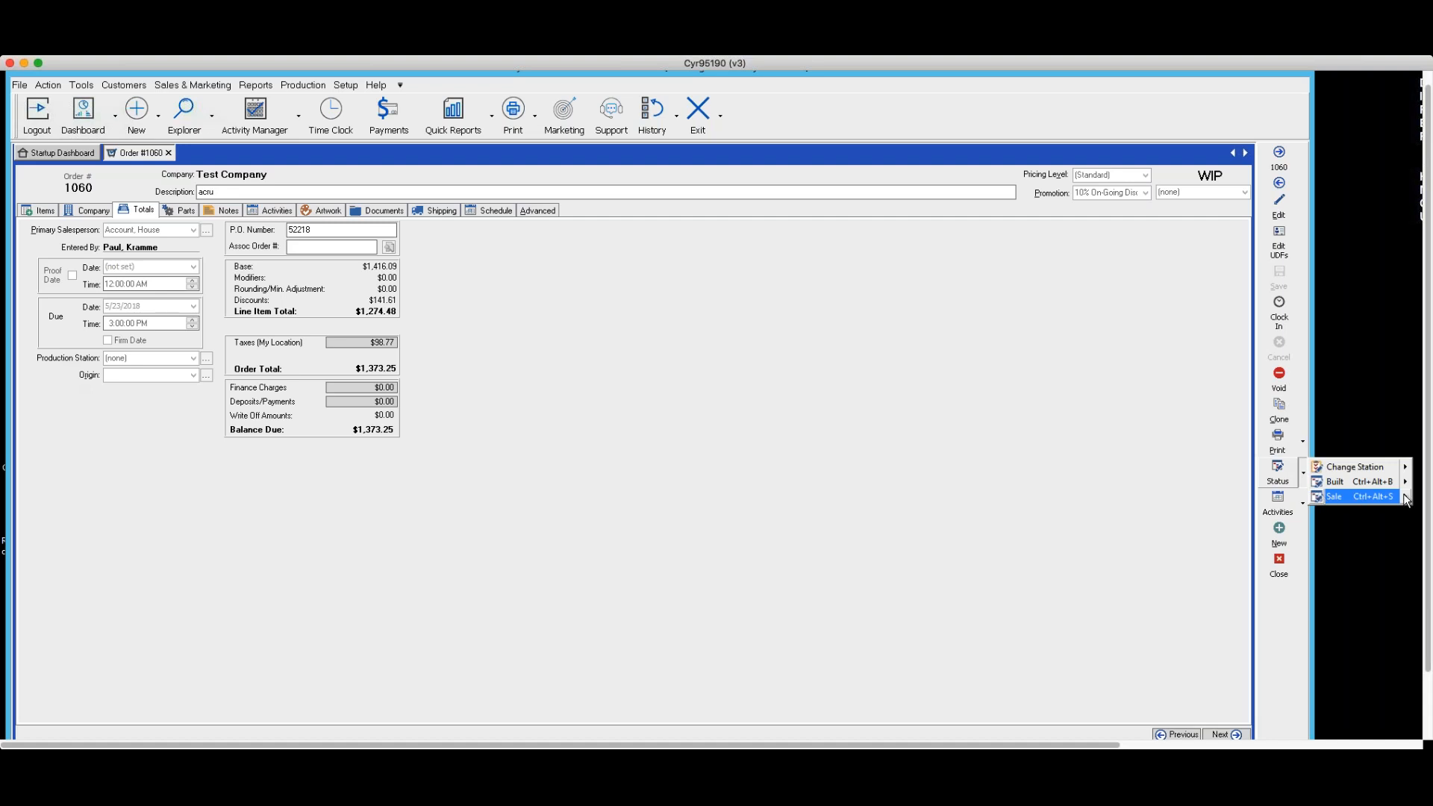
mouse_move(1404, 498)
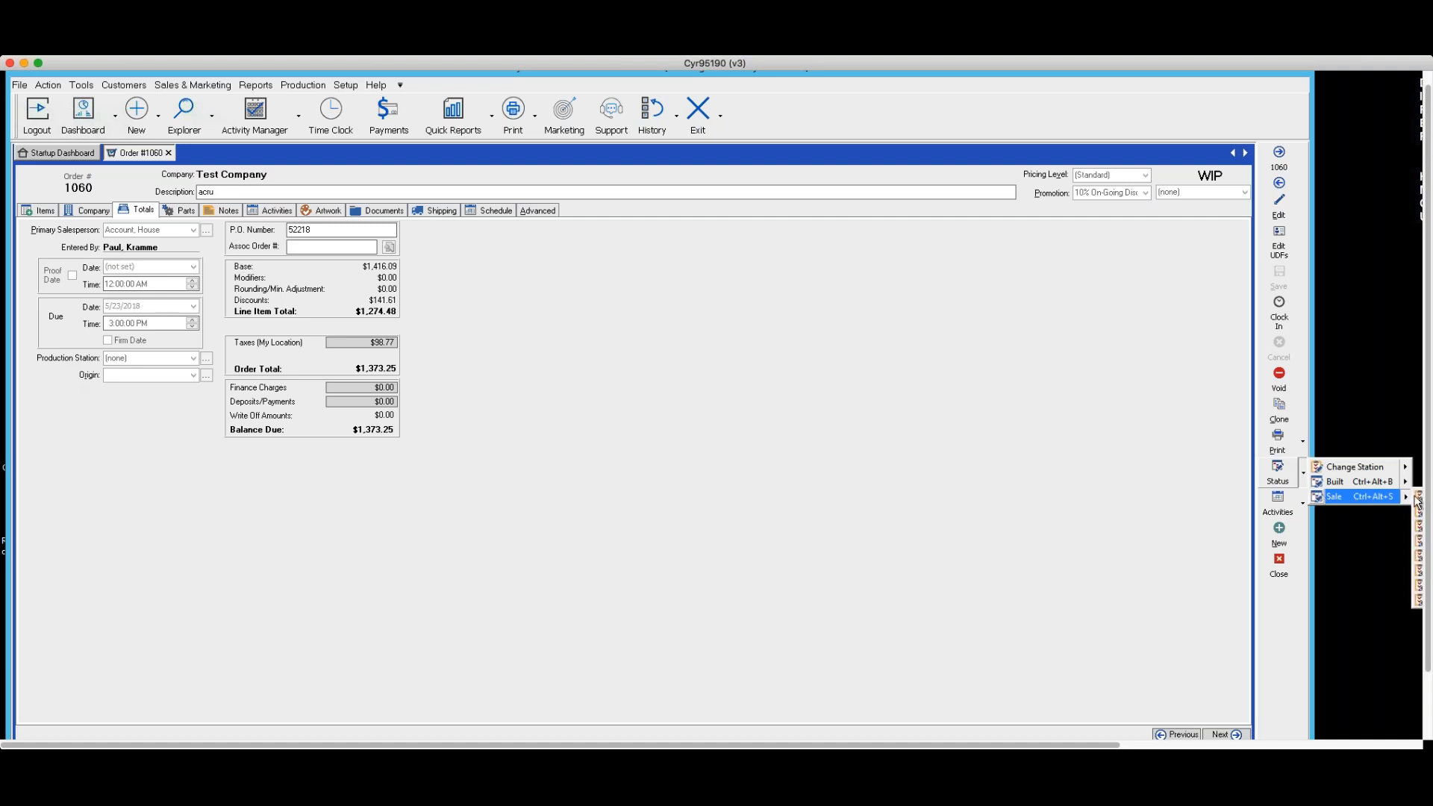
left_click(1420, 500)
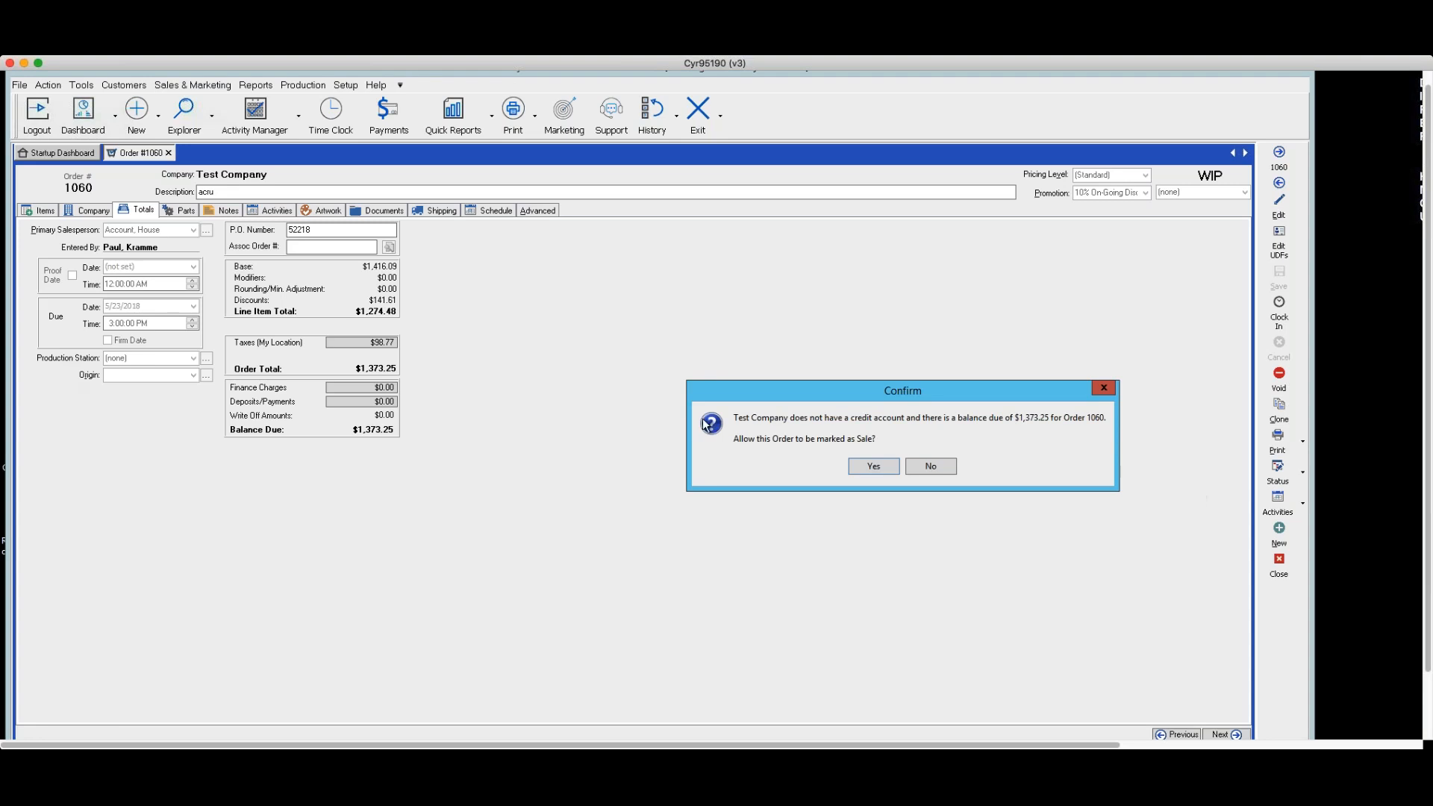
left_click(855, 468)
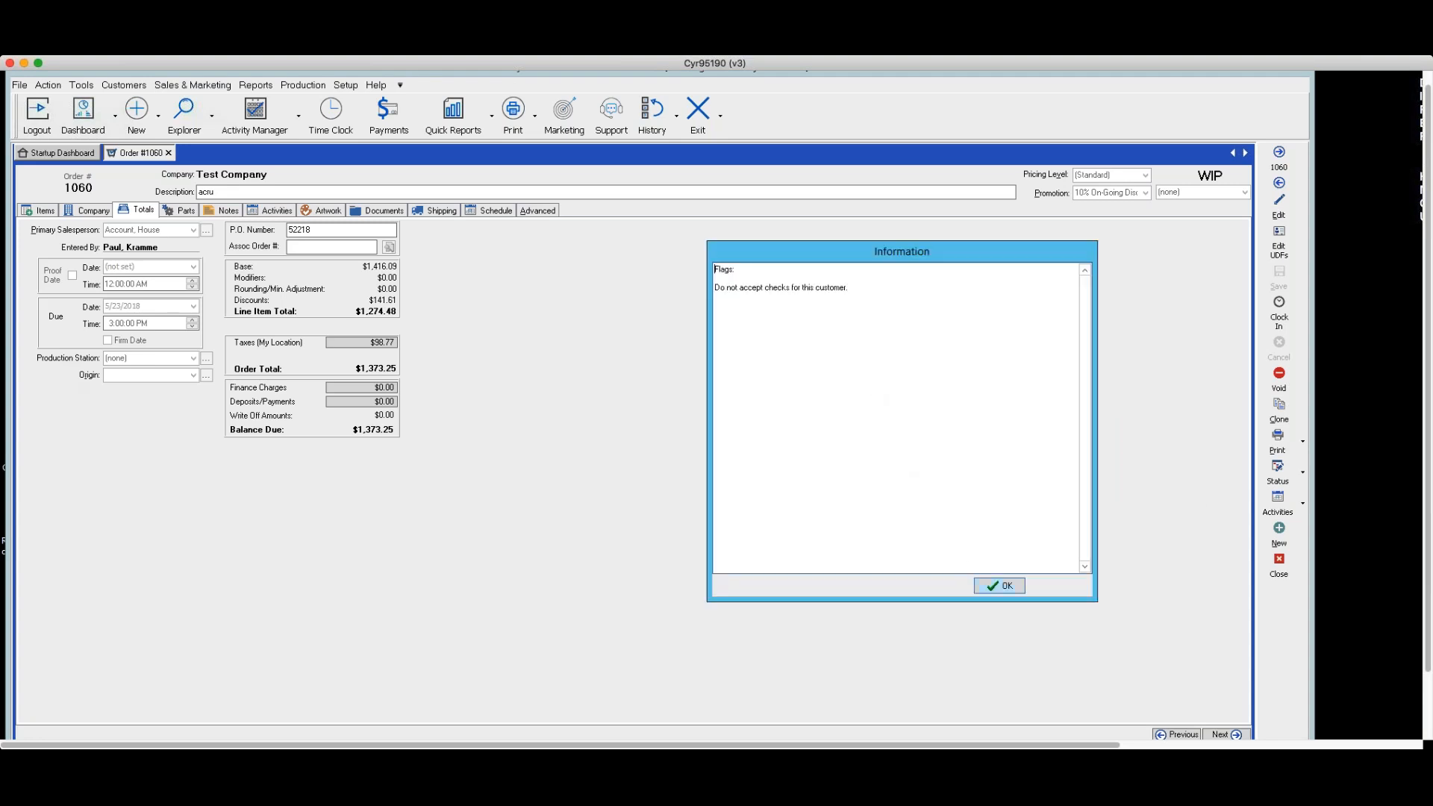
left_click(998, 583)
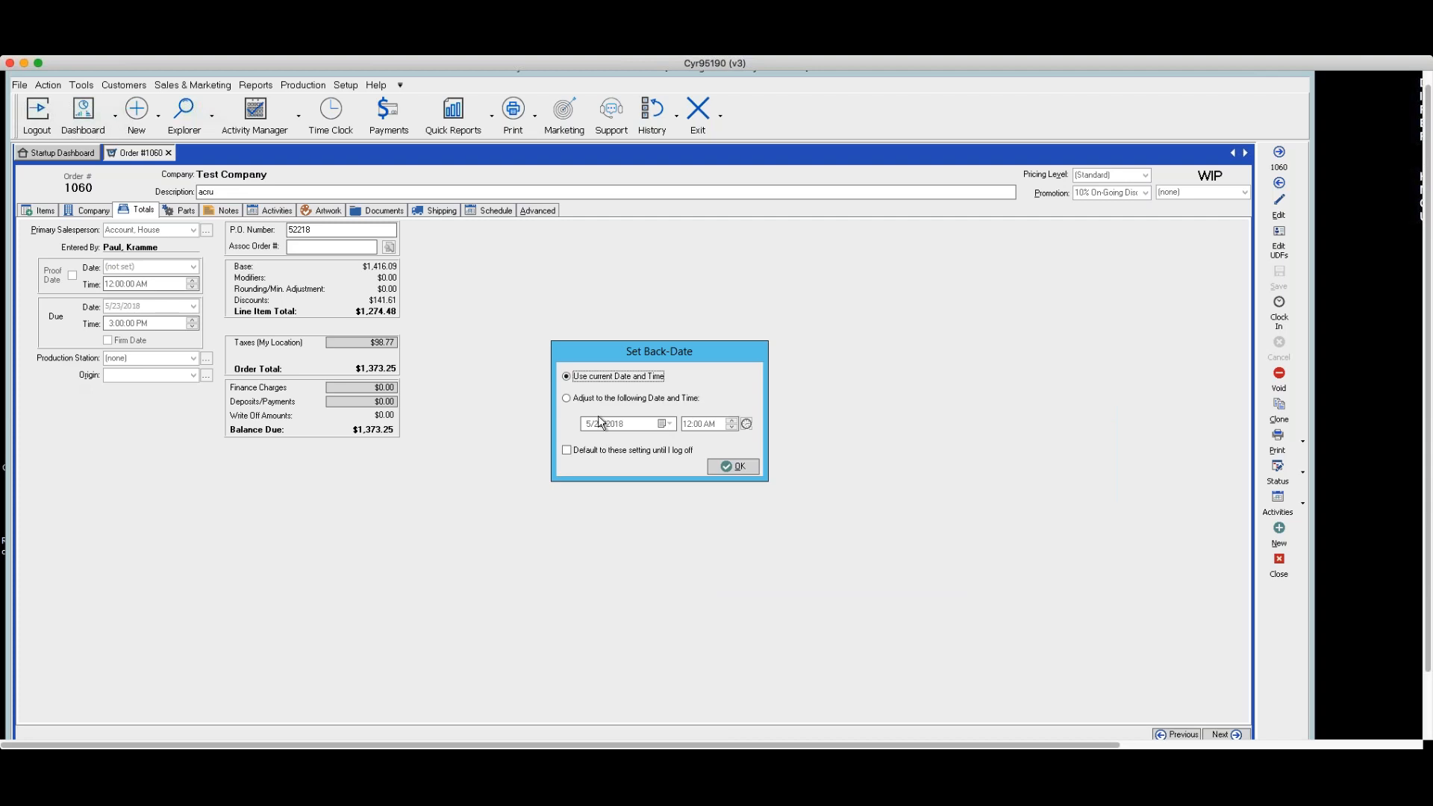
left_click(721, 468)
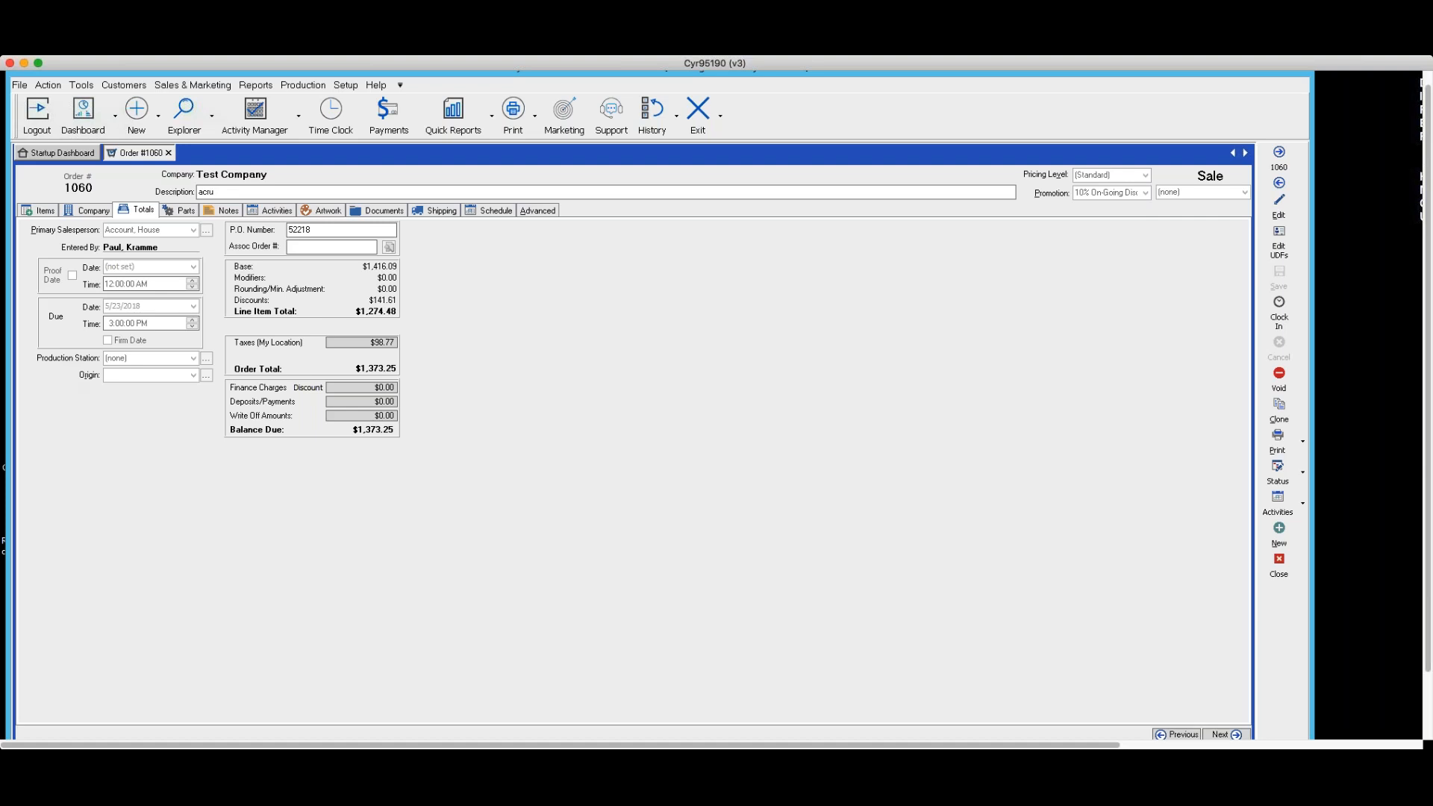
left_click(1280, 567)
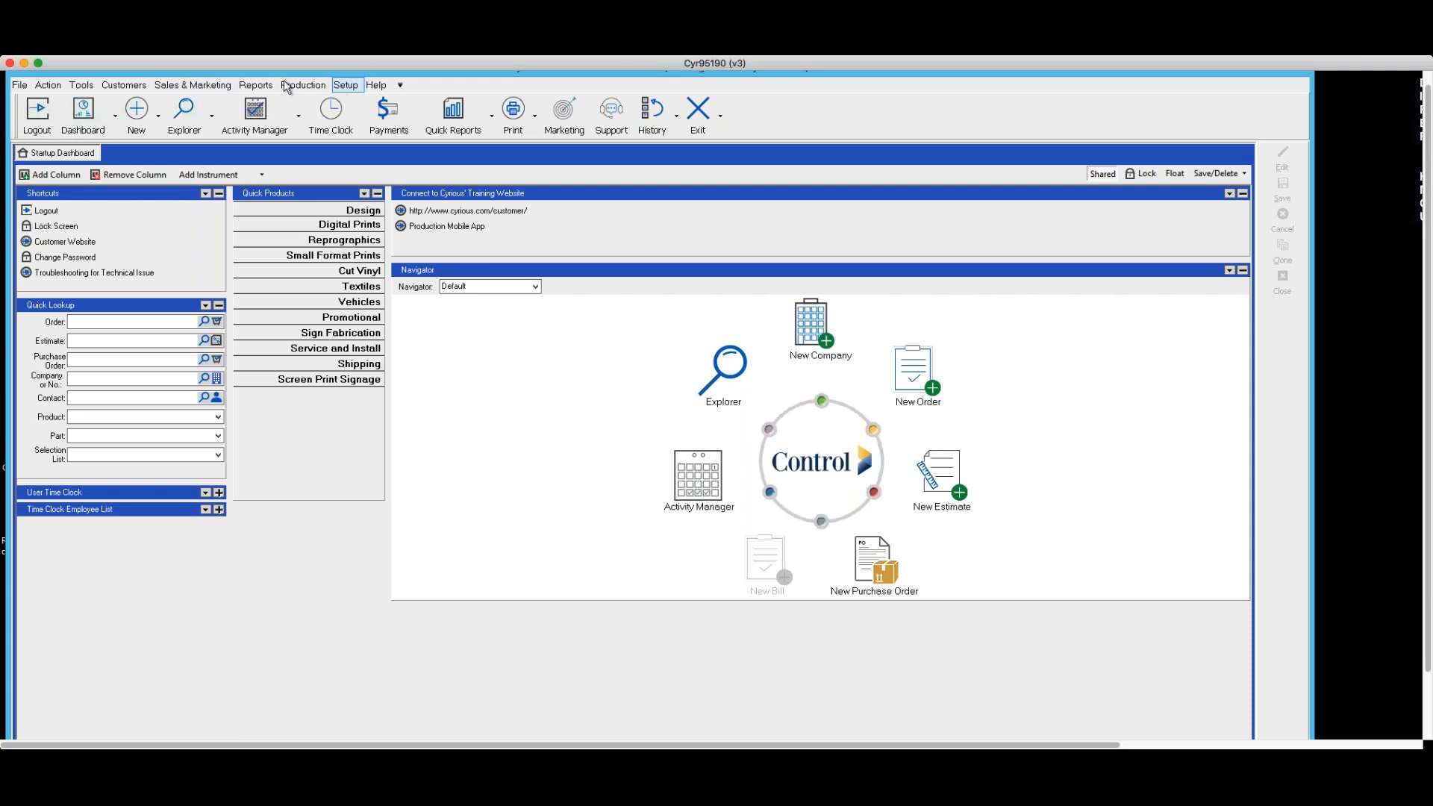
left_click(116, 117)
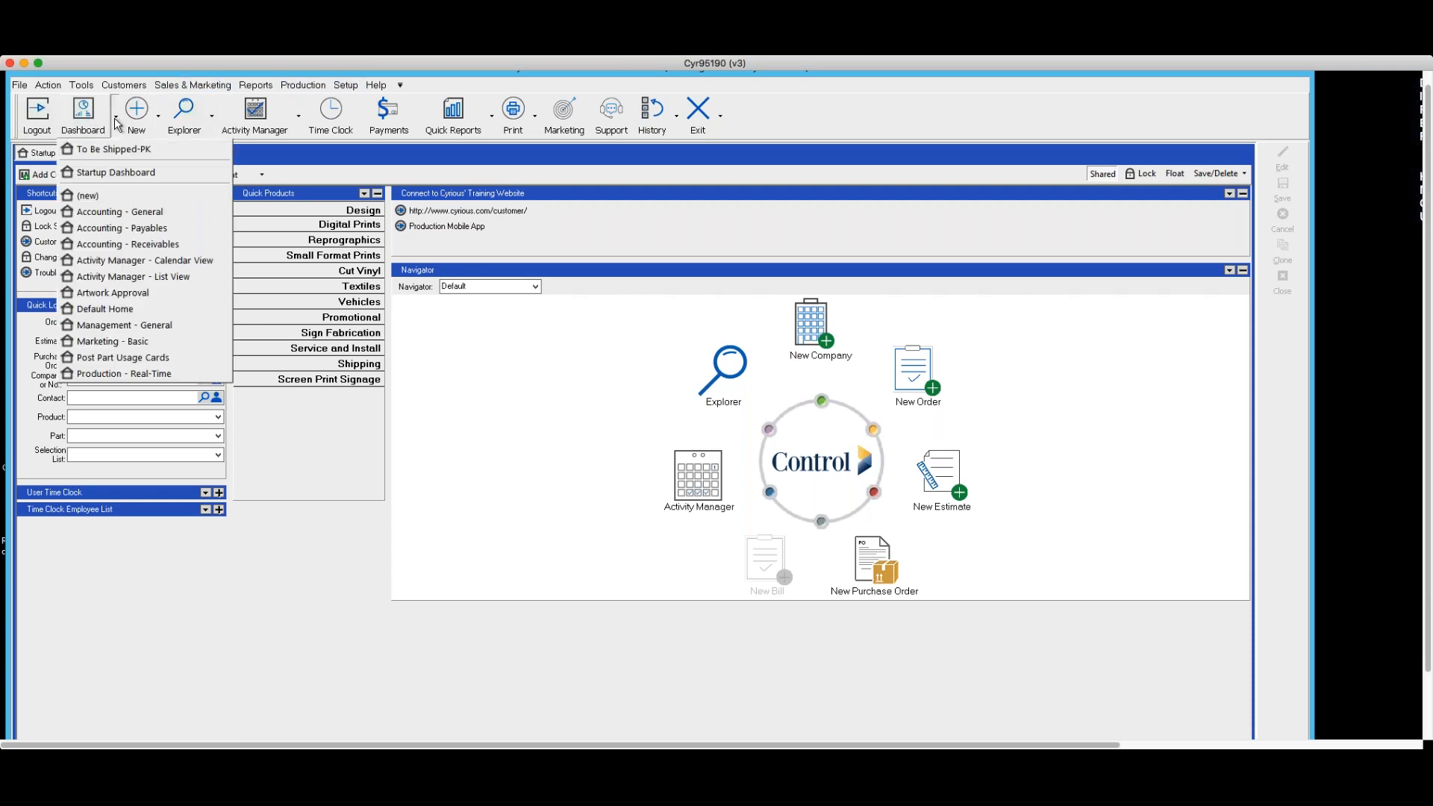
left_click(120, 358)
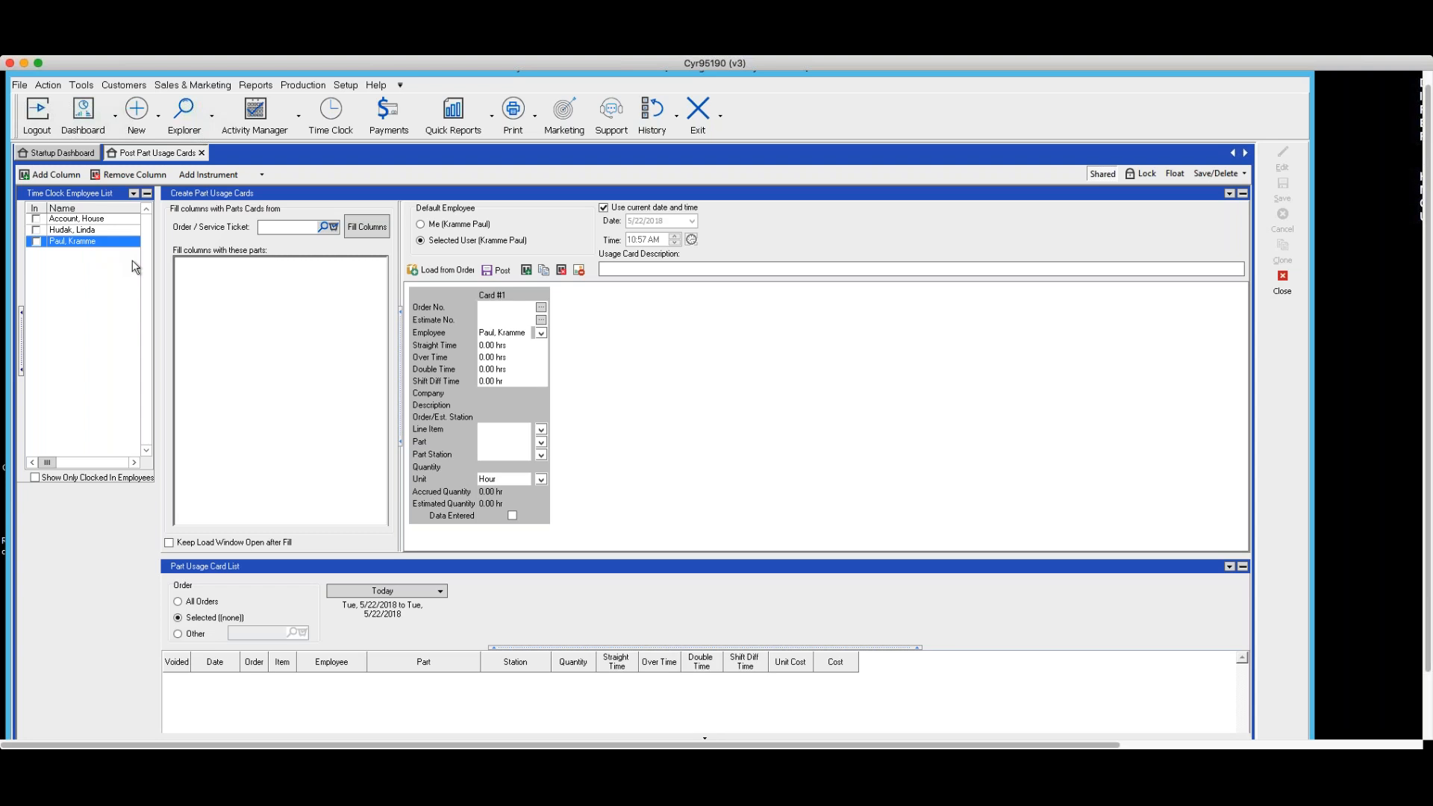
left_click(324, 226)
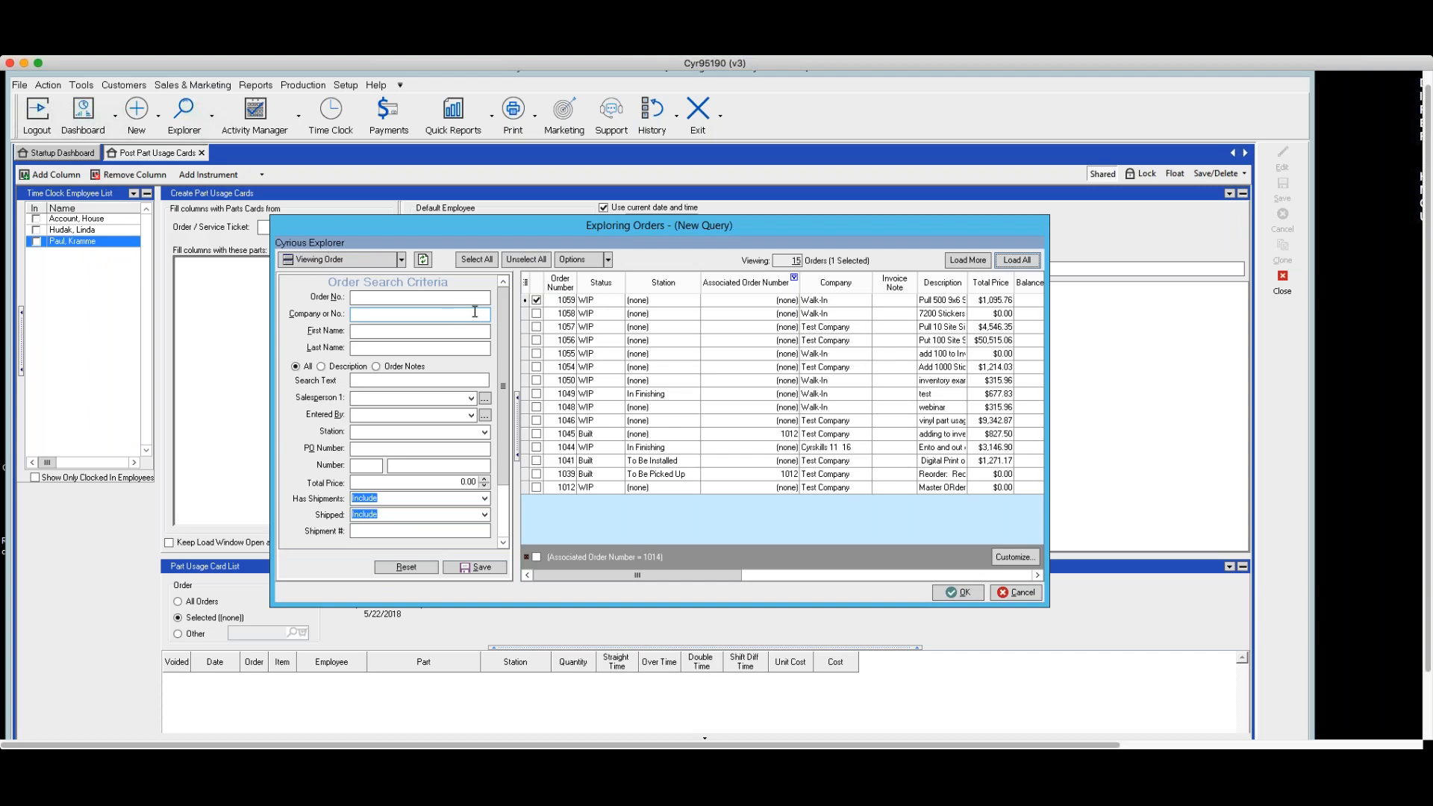
left_click(575, 302)
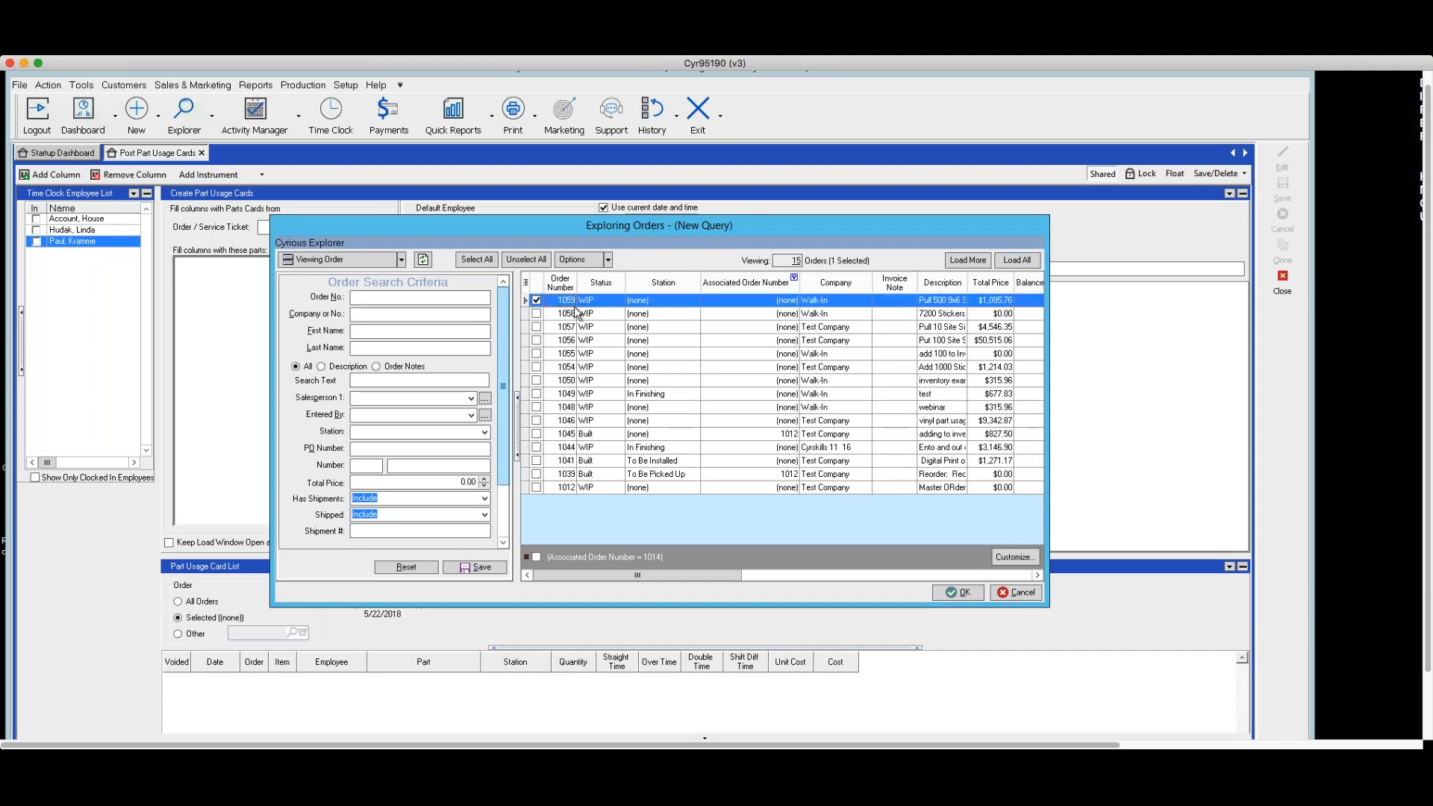
left_click(958, 592)
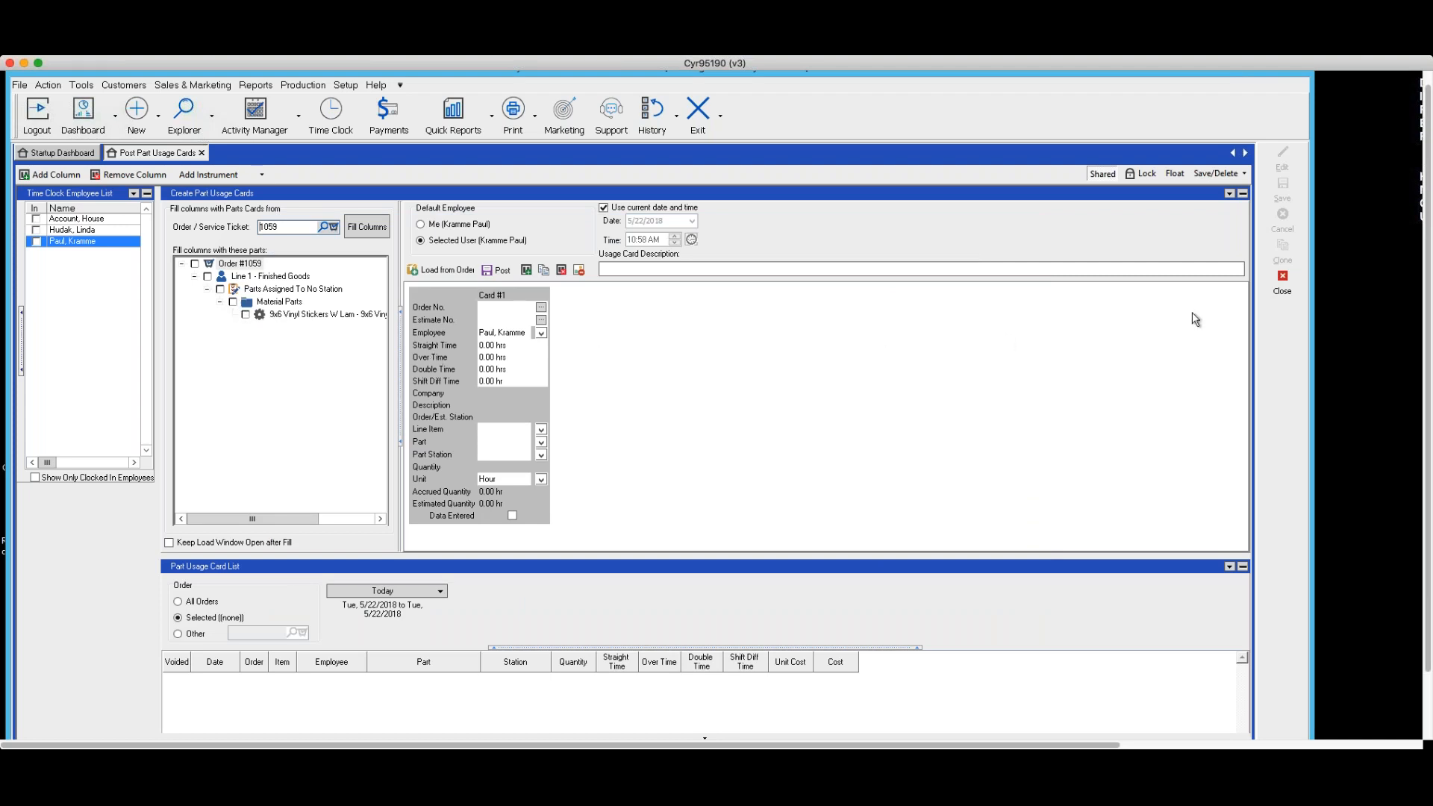
left_click(1266, 292)
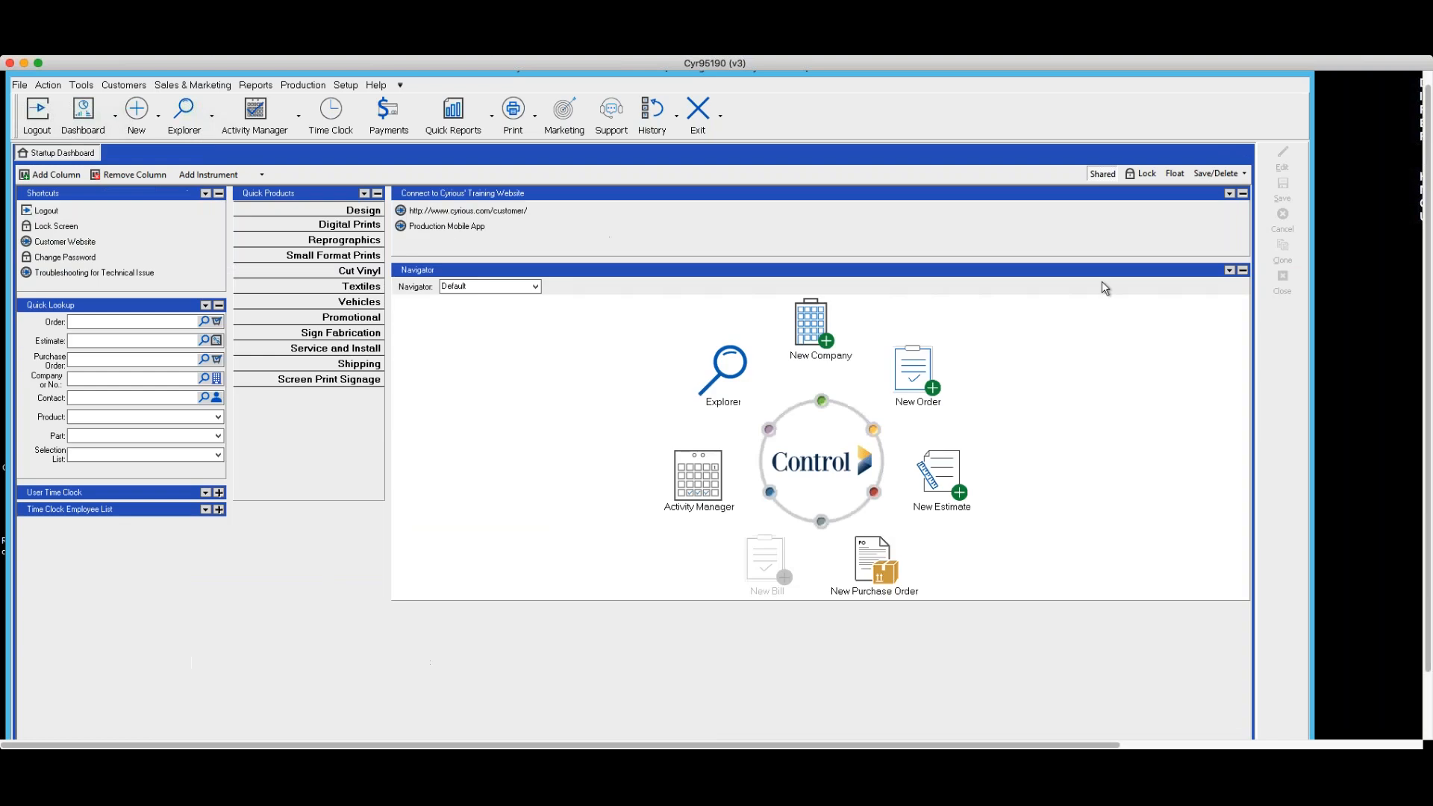
Explore orders with Built and Sale statuses included, and open the newest Test Company order marked as Sale.
left_click(213, 119)
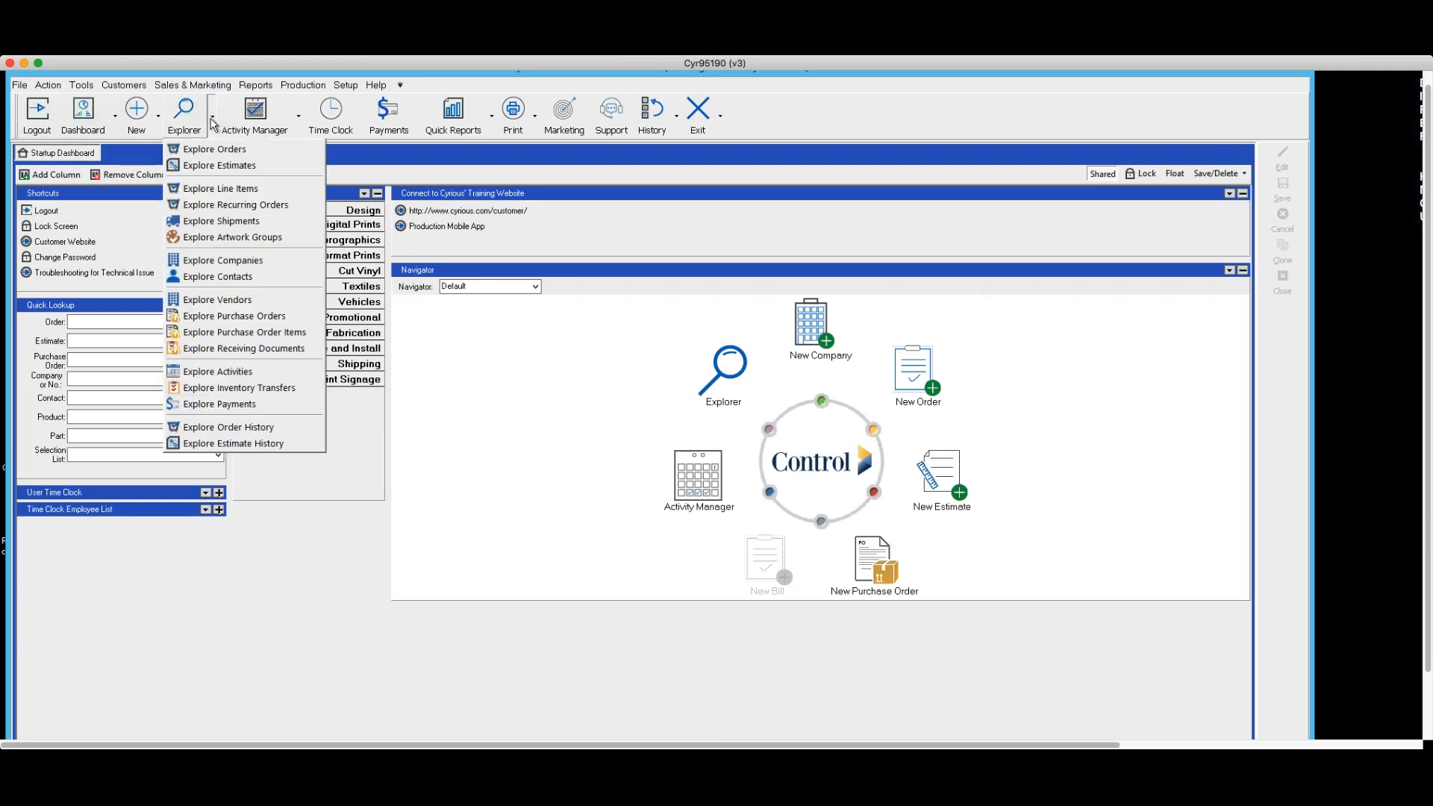
left_click(213, 165)
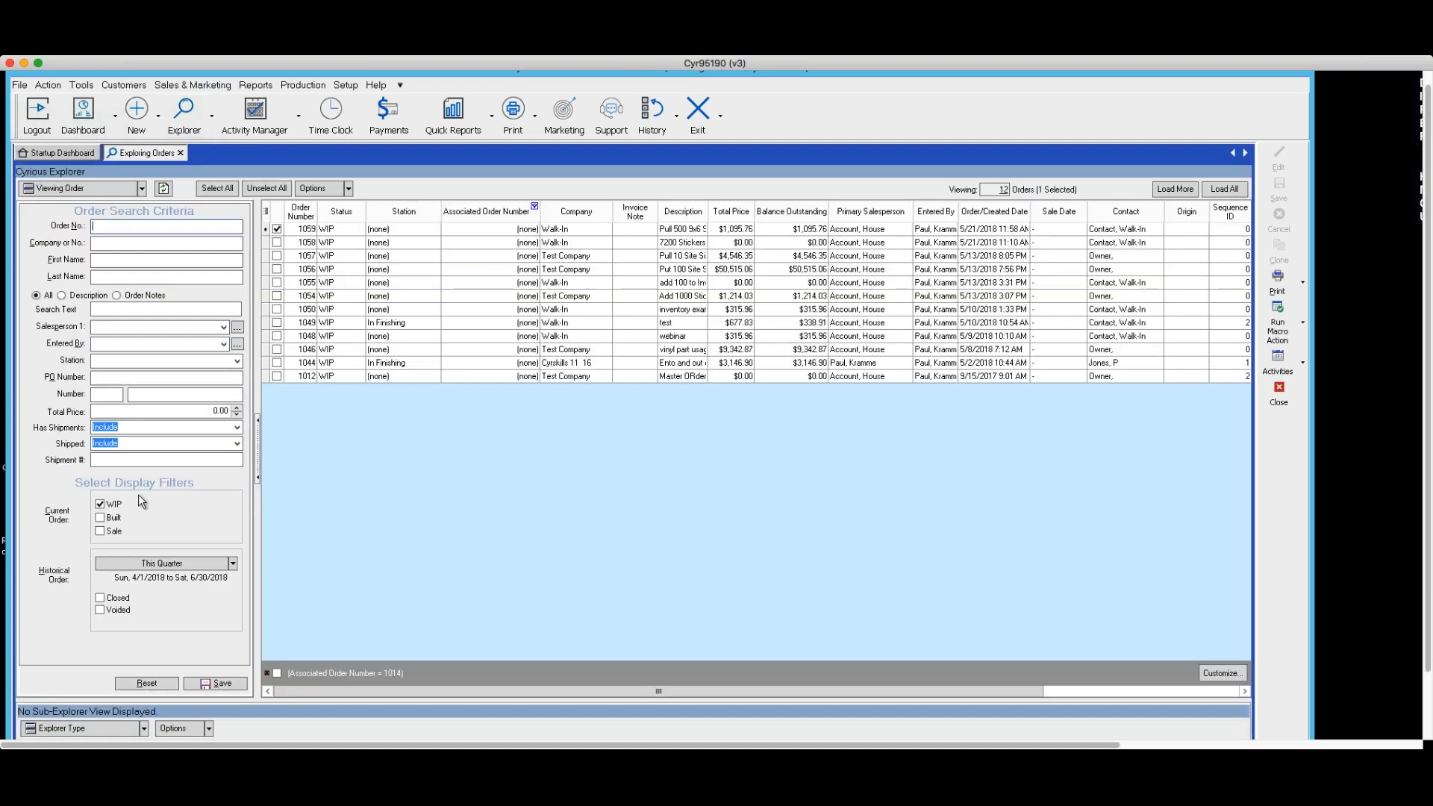
left_click(100, 532)
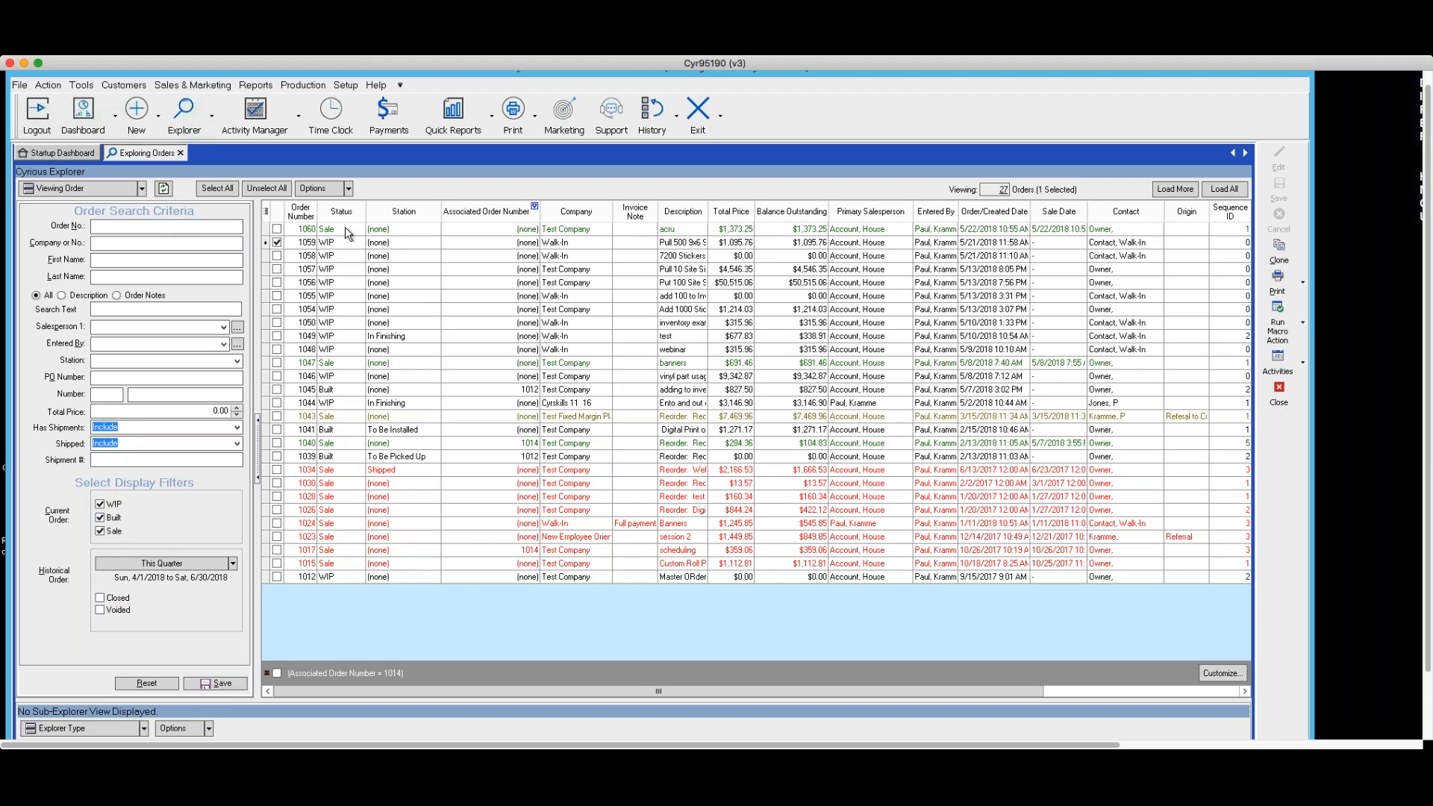
left_click(345, 229)
double_click(346, 230)
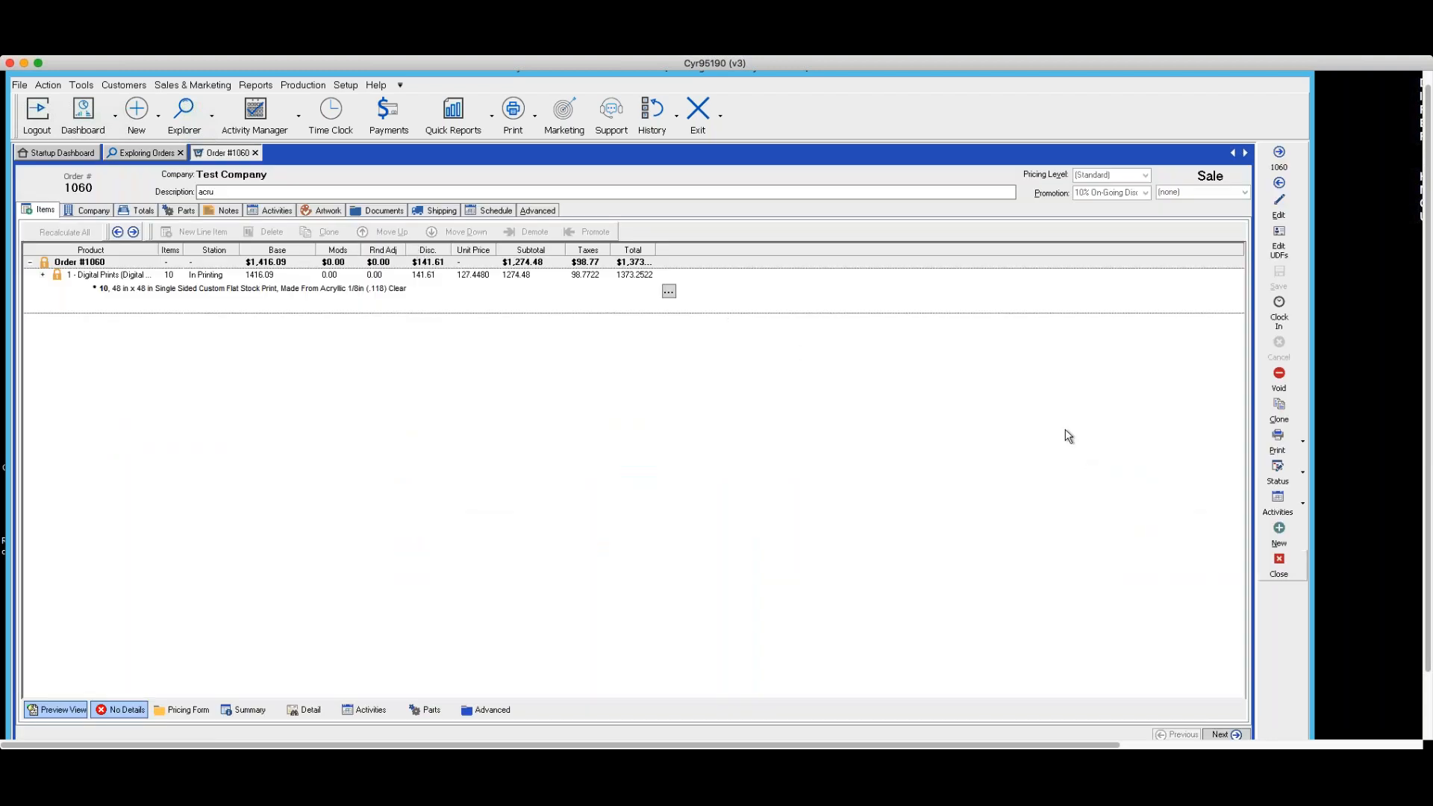
Open the Post Part Usage Cards dashboard and try clocking in two employees without a station, cancelling both time cards.
left_click(115, 117)
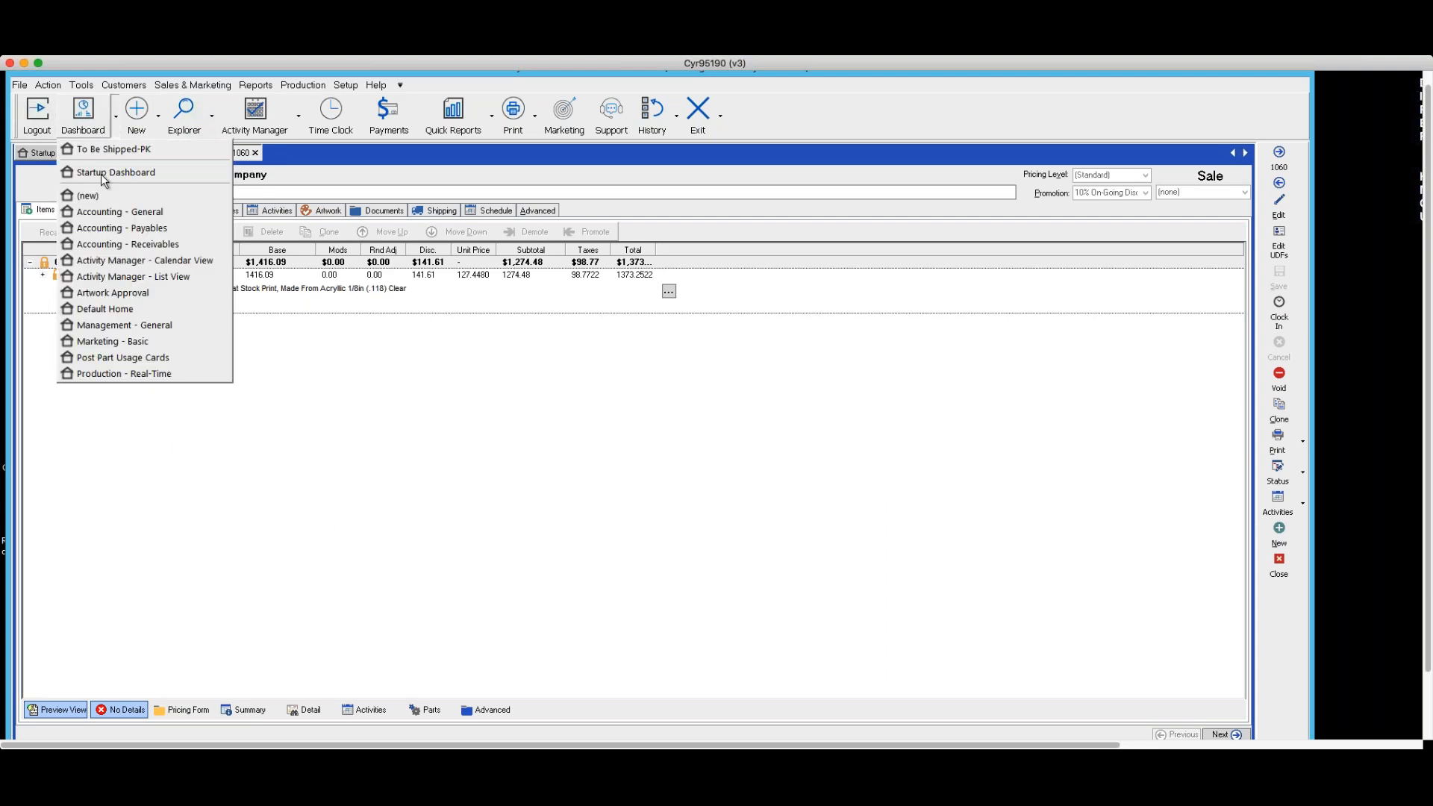
left_click(113, 358)
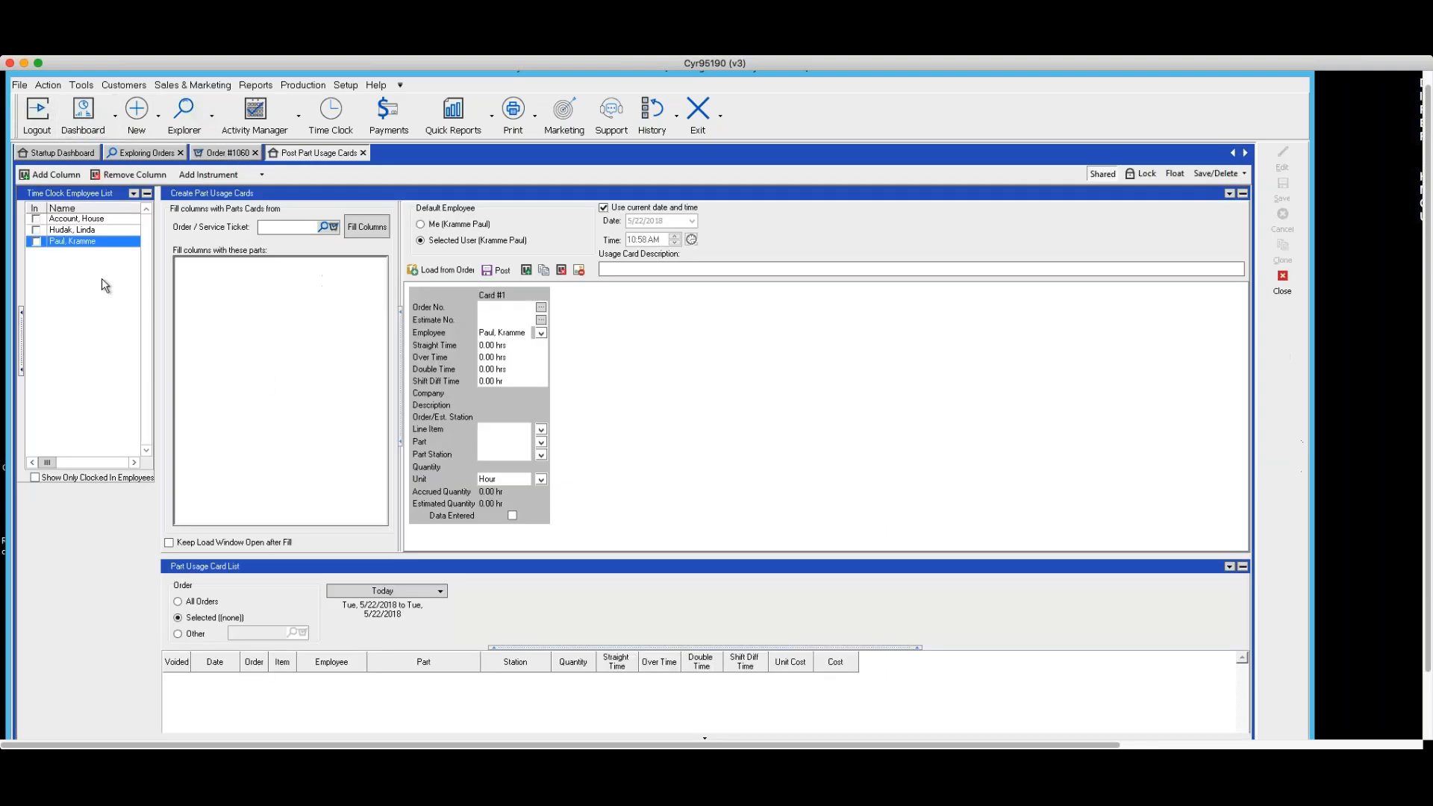
left_click(35, 230)
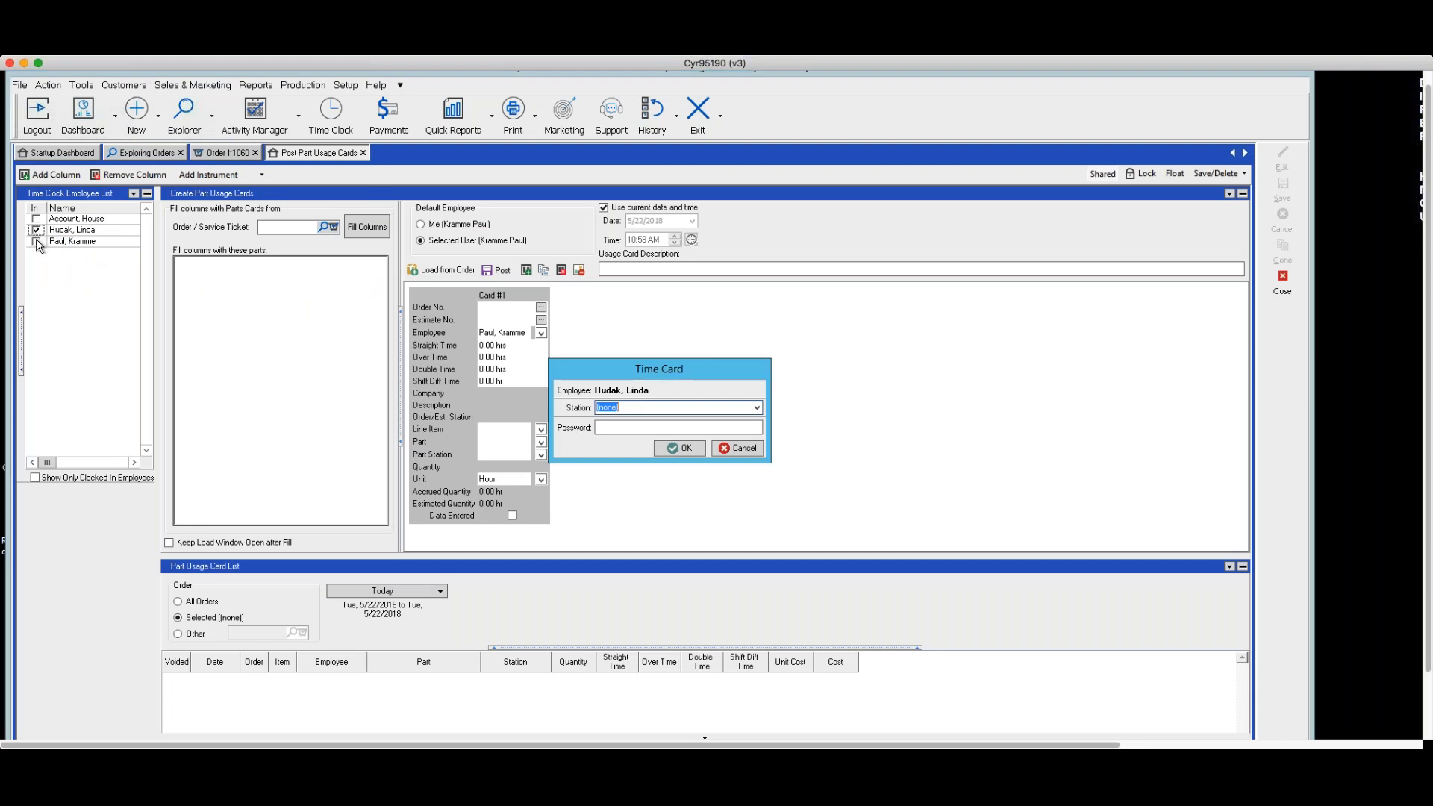
left_click(737, 448)
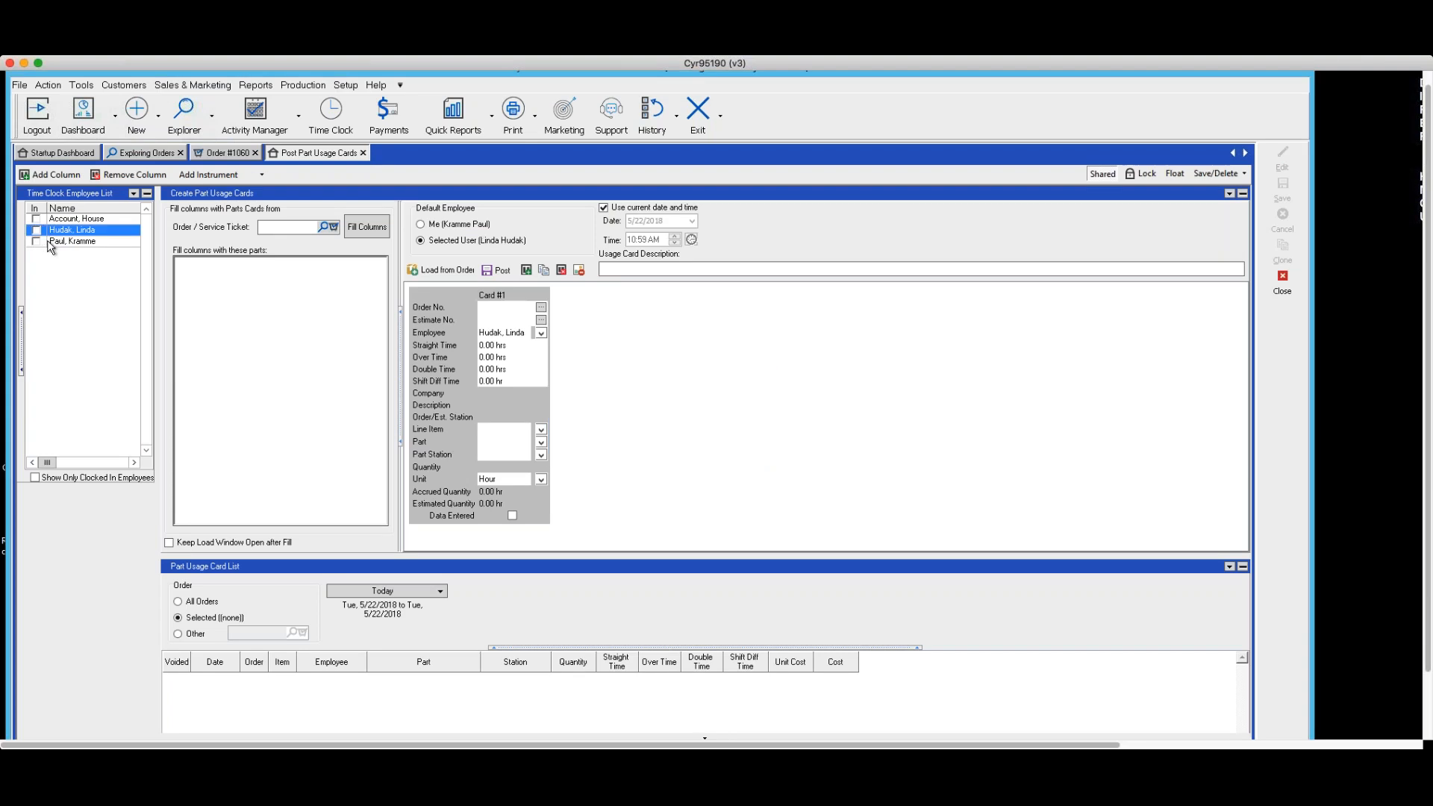
left_click(35, 241)
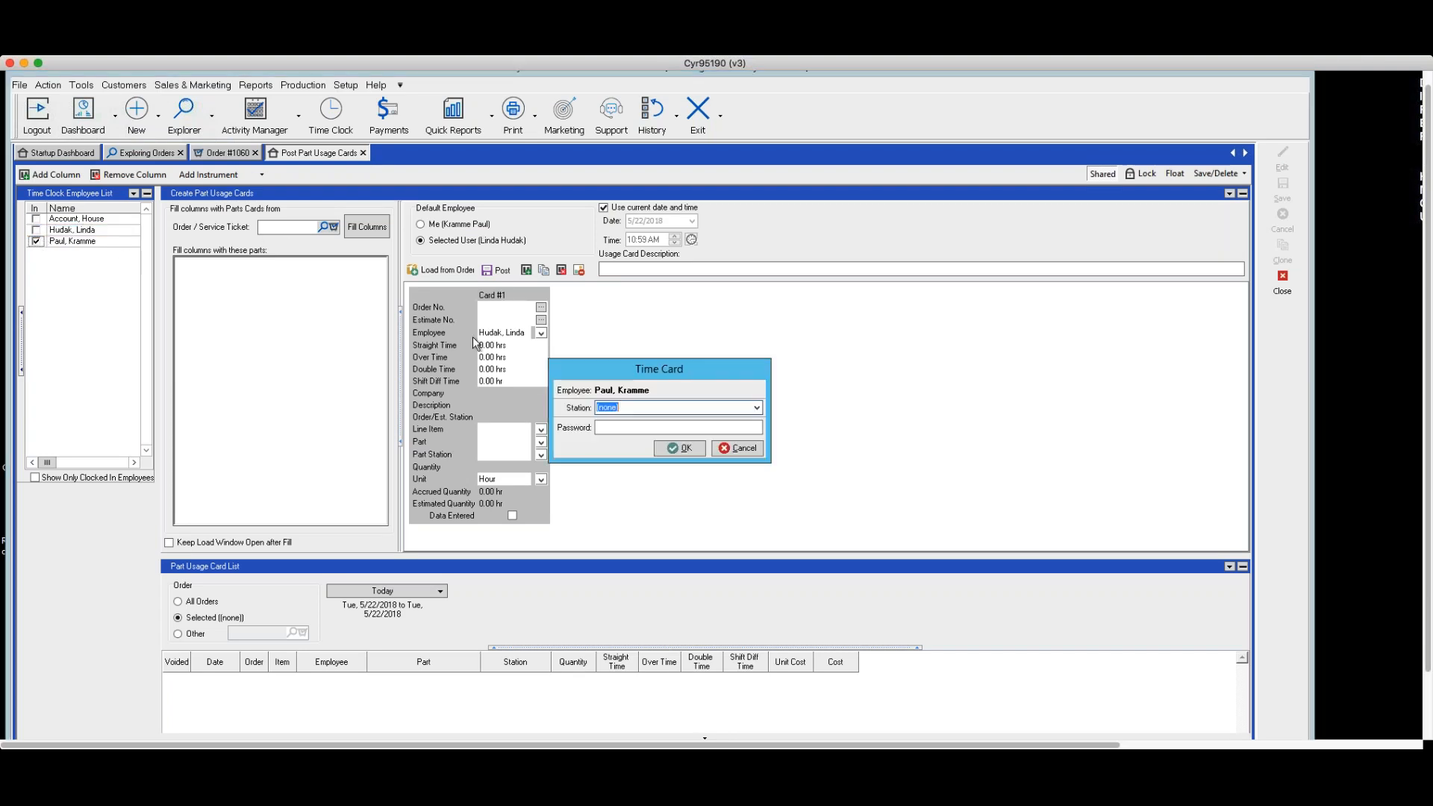
left_click(705, 456)
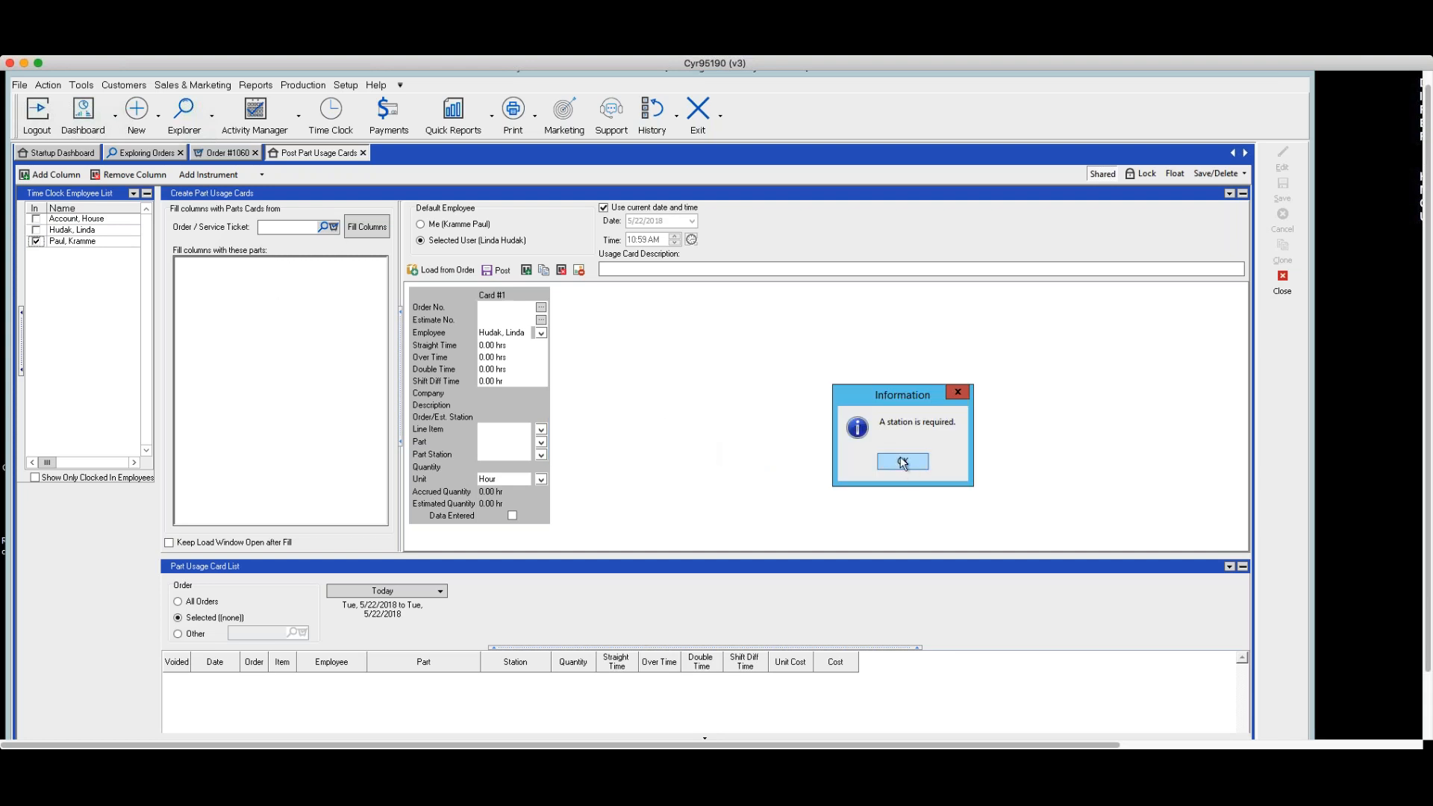
left_click(895, 462)
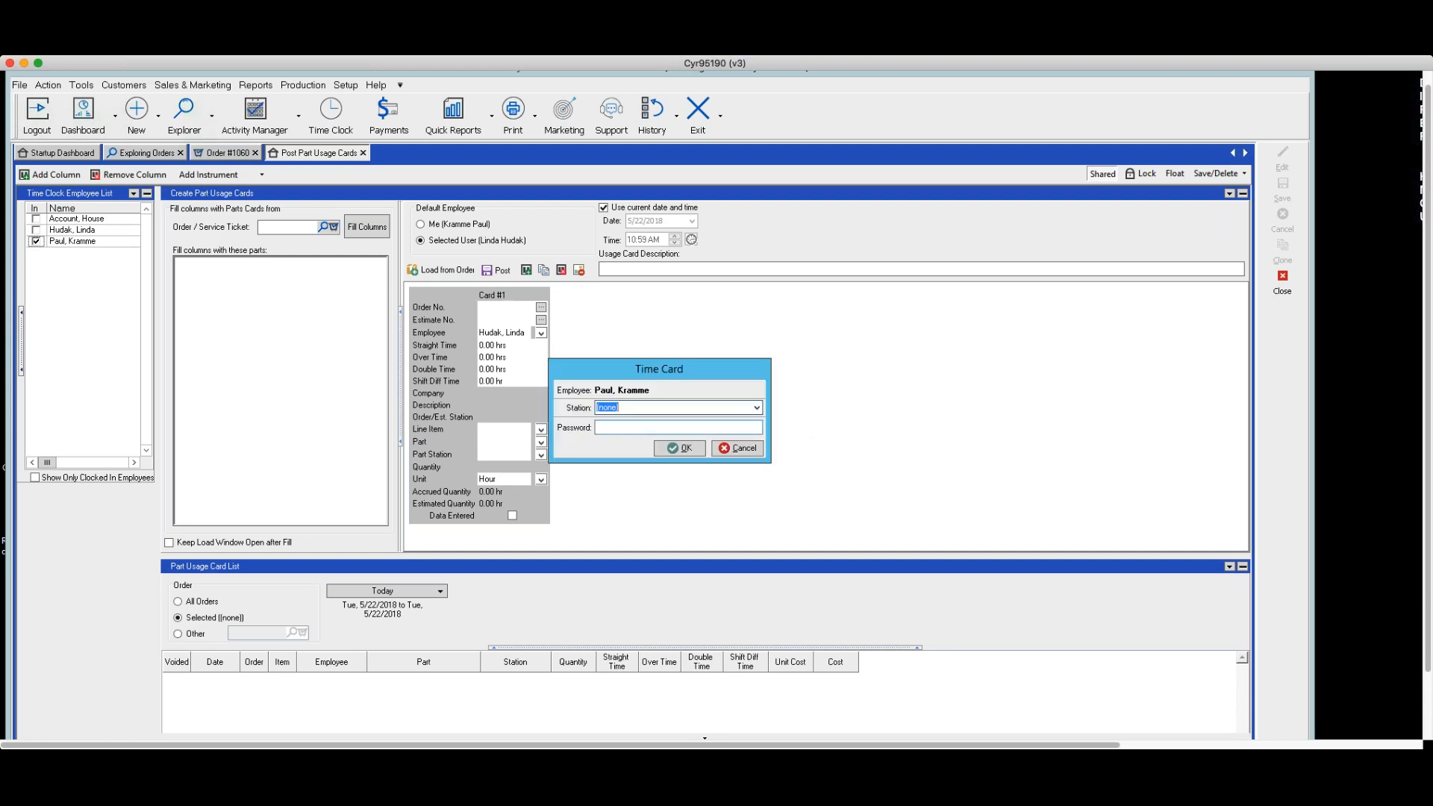
left_click(736, 448)
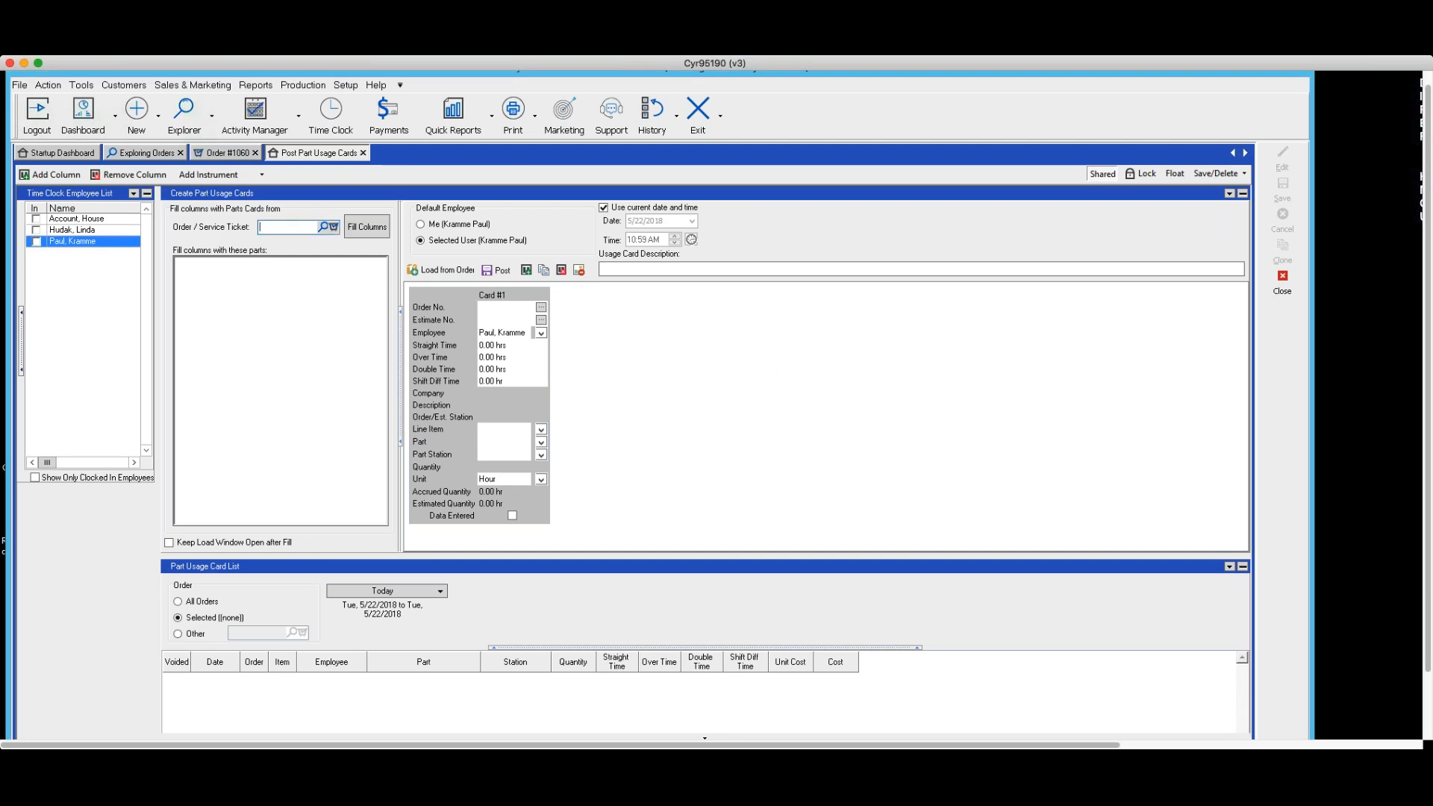
Try to fill the usage card columns from the Test Company sale order by its order number, and close the dashboard.
type("1060")
left_click(368, 234)
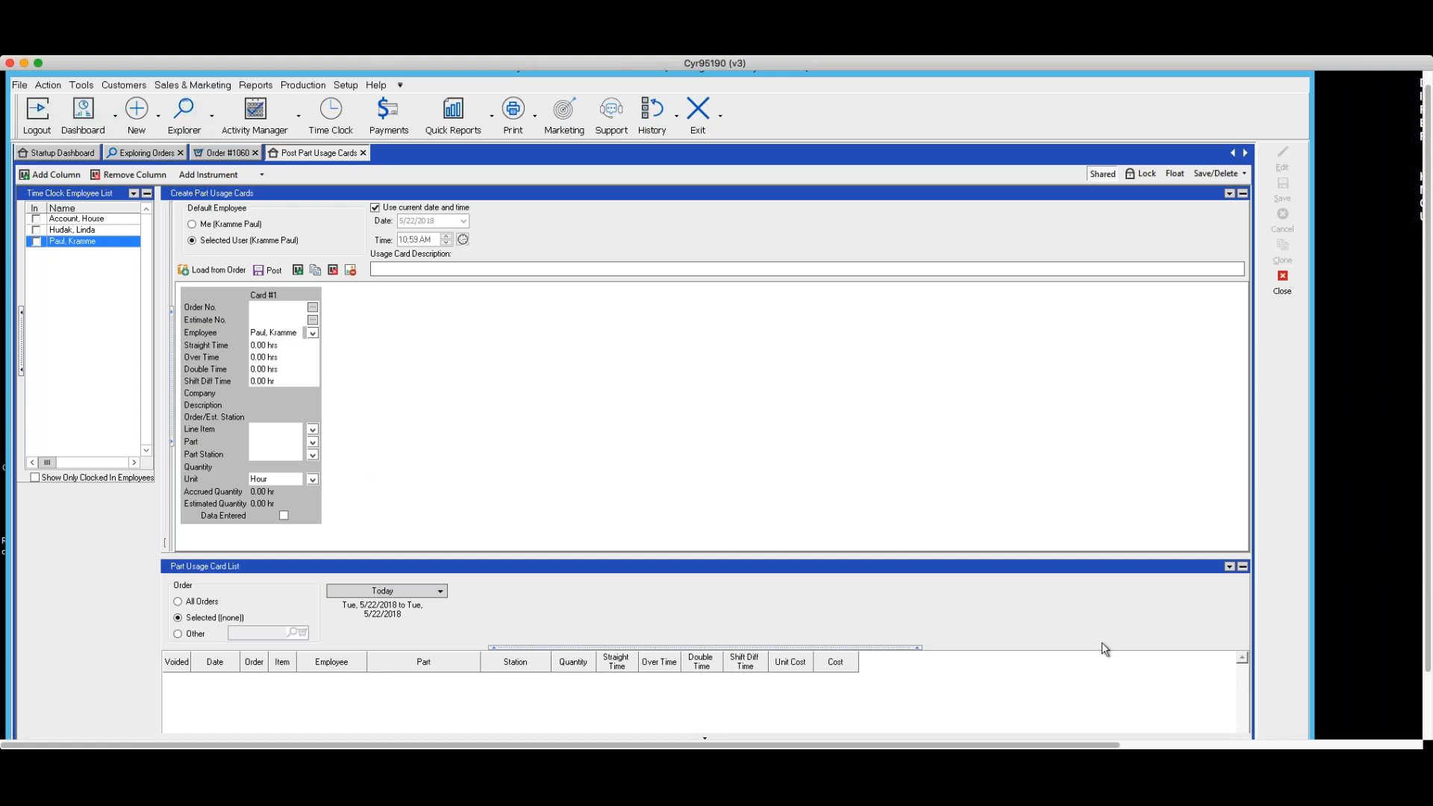
left_click(1283, 288)
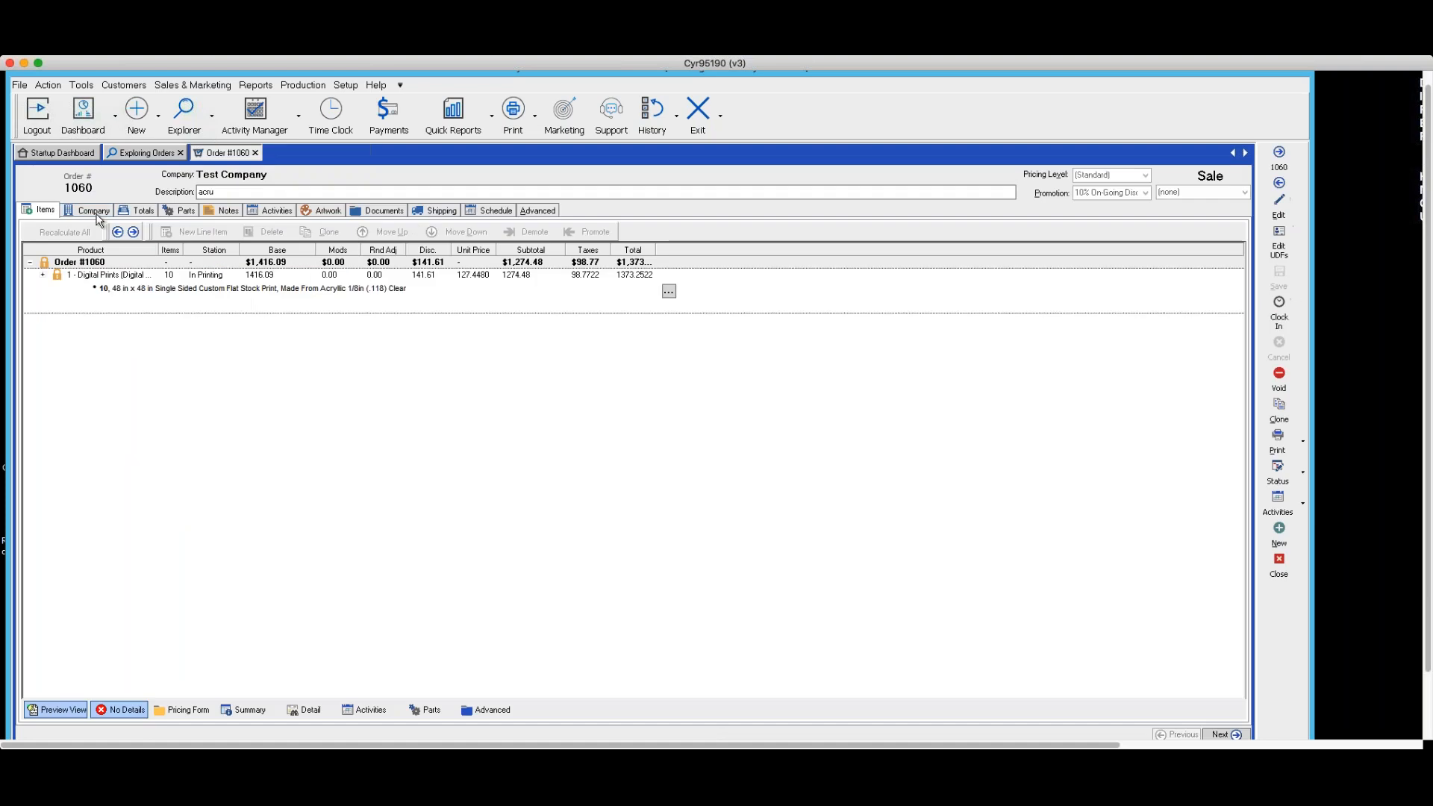
Close the Test Company order, reopen the Post Part Usage Cards dashboard, and load that order's parts by its order number.
left_click(1279, 561)
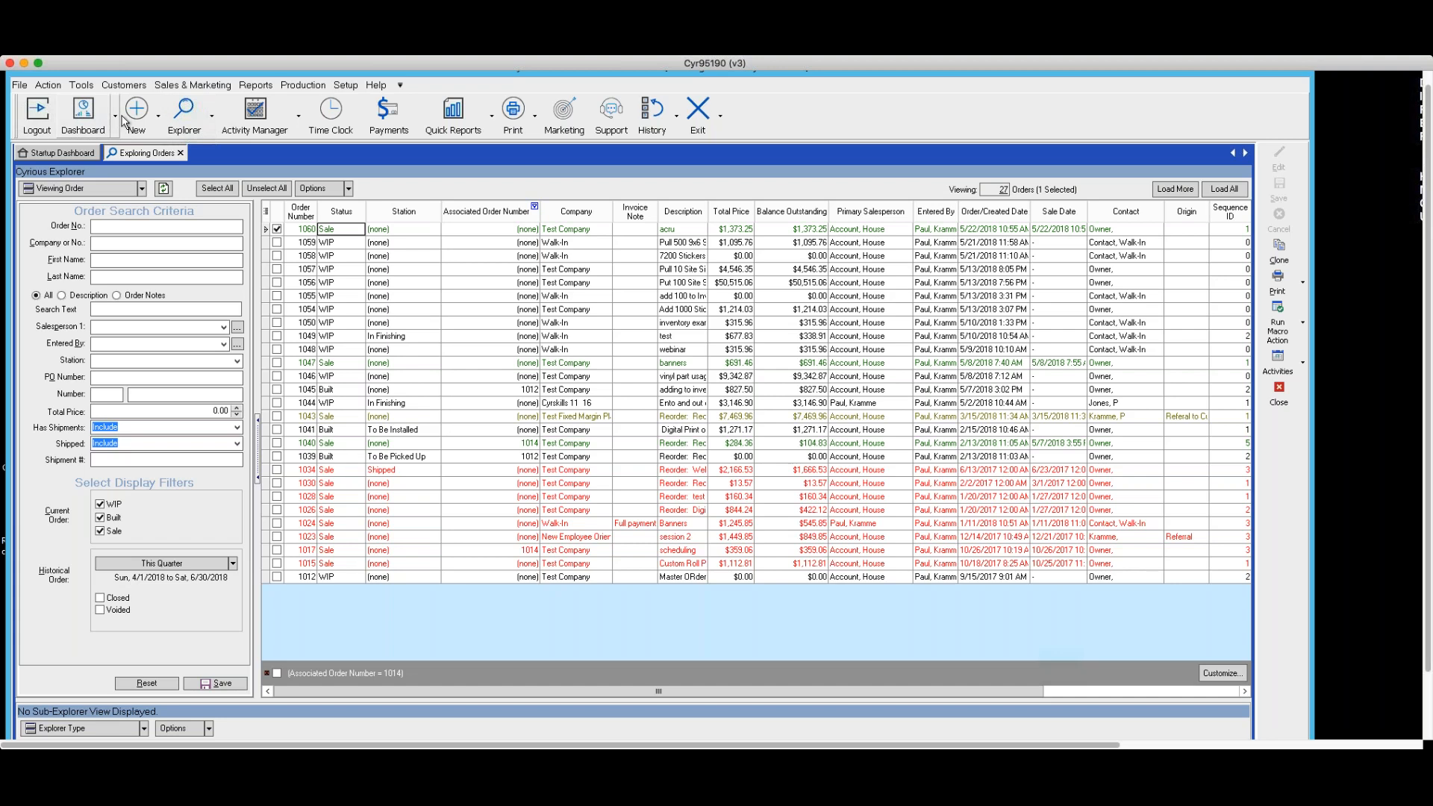
left_click(120, 125)
left_click(116, 118)
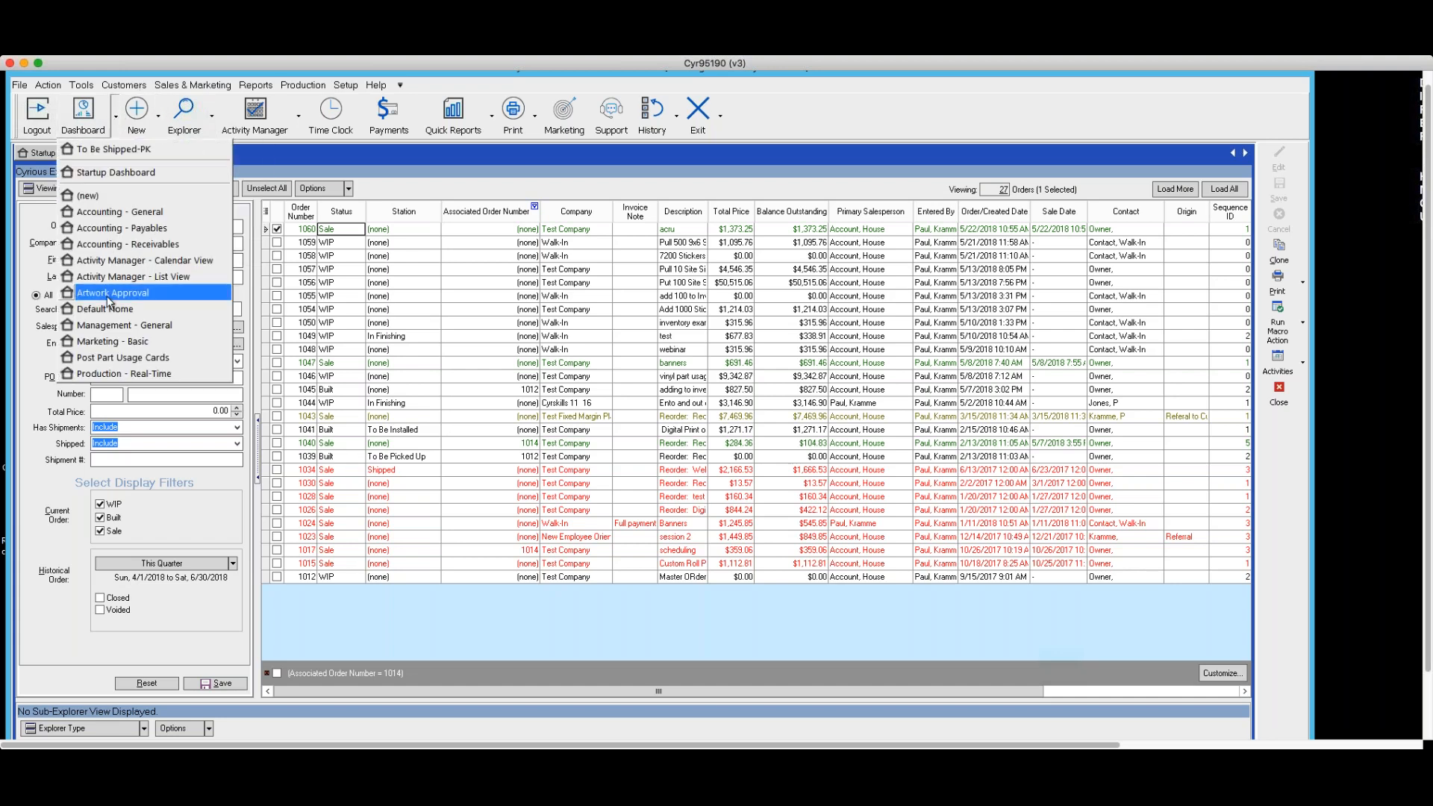
left_click(122, 360)
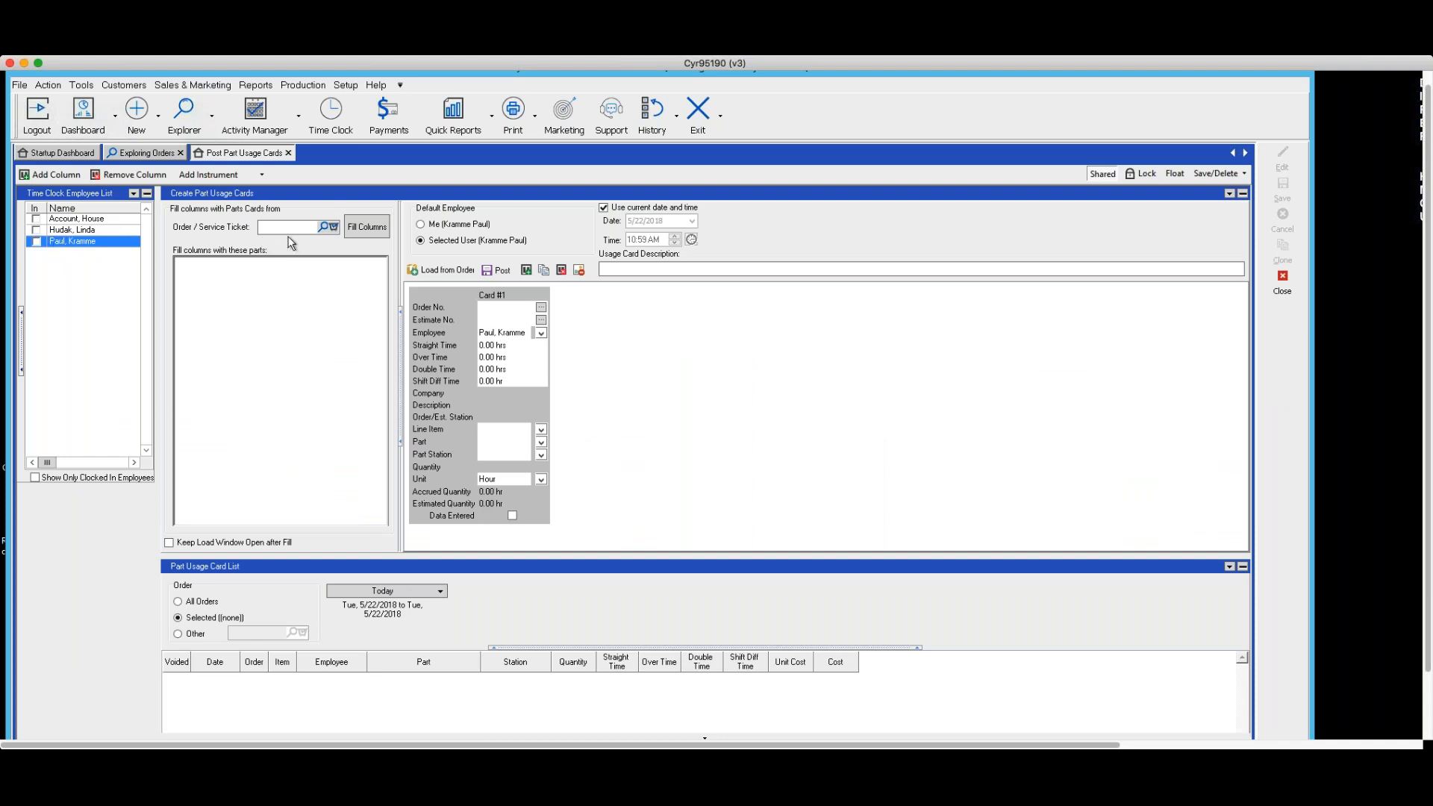
left_click(329, 228)
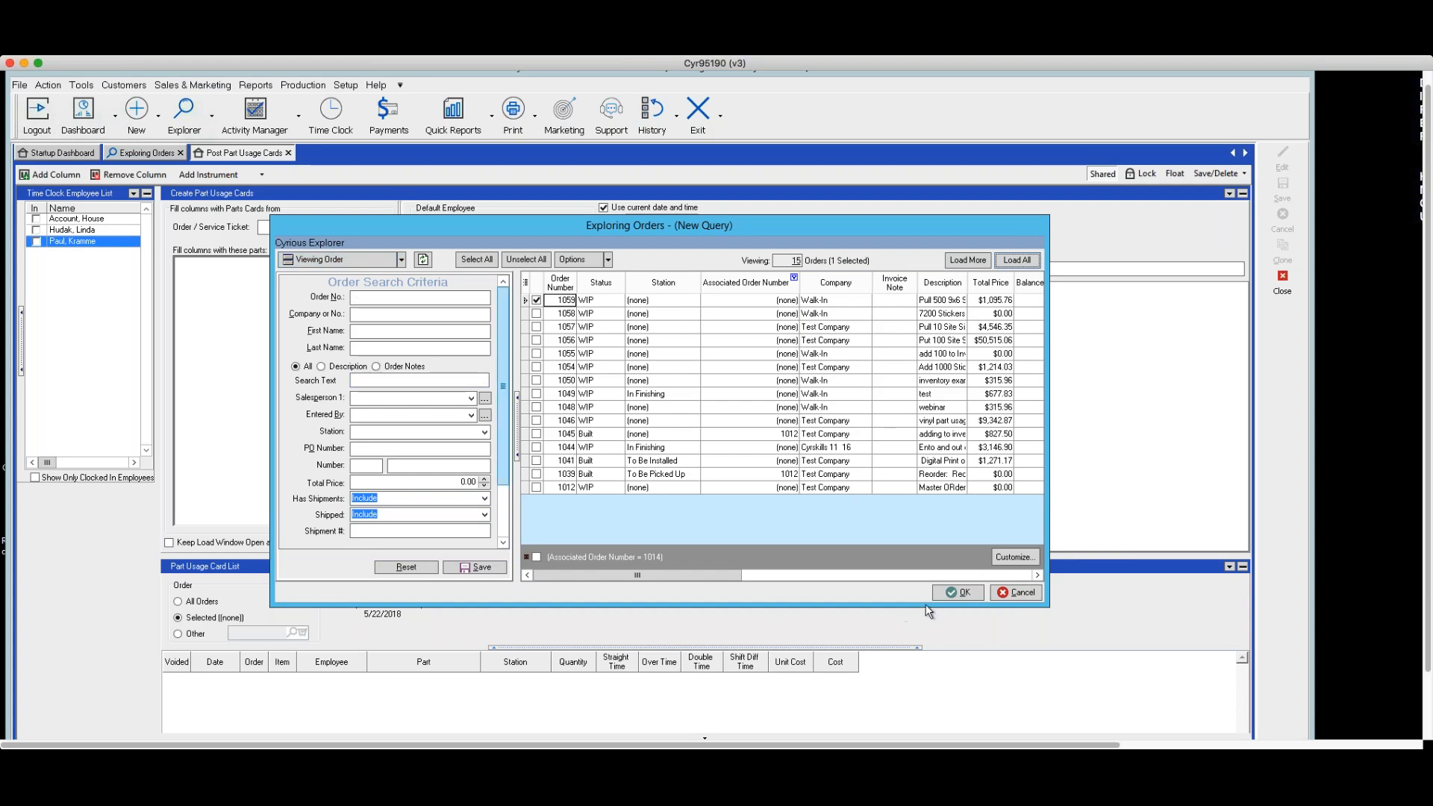
left_click(1015, 594)
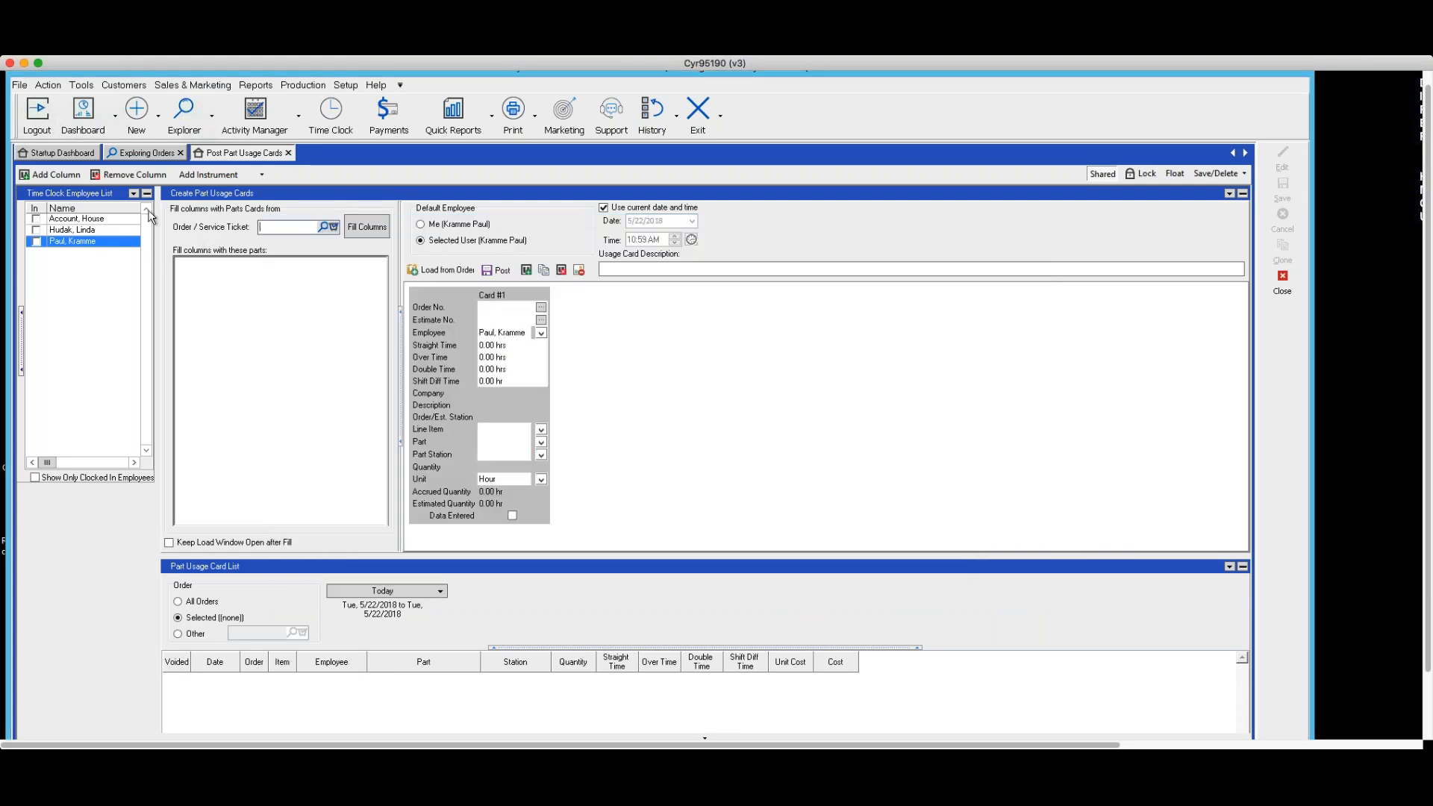
type("1060")
key("Return")
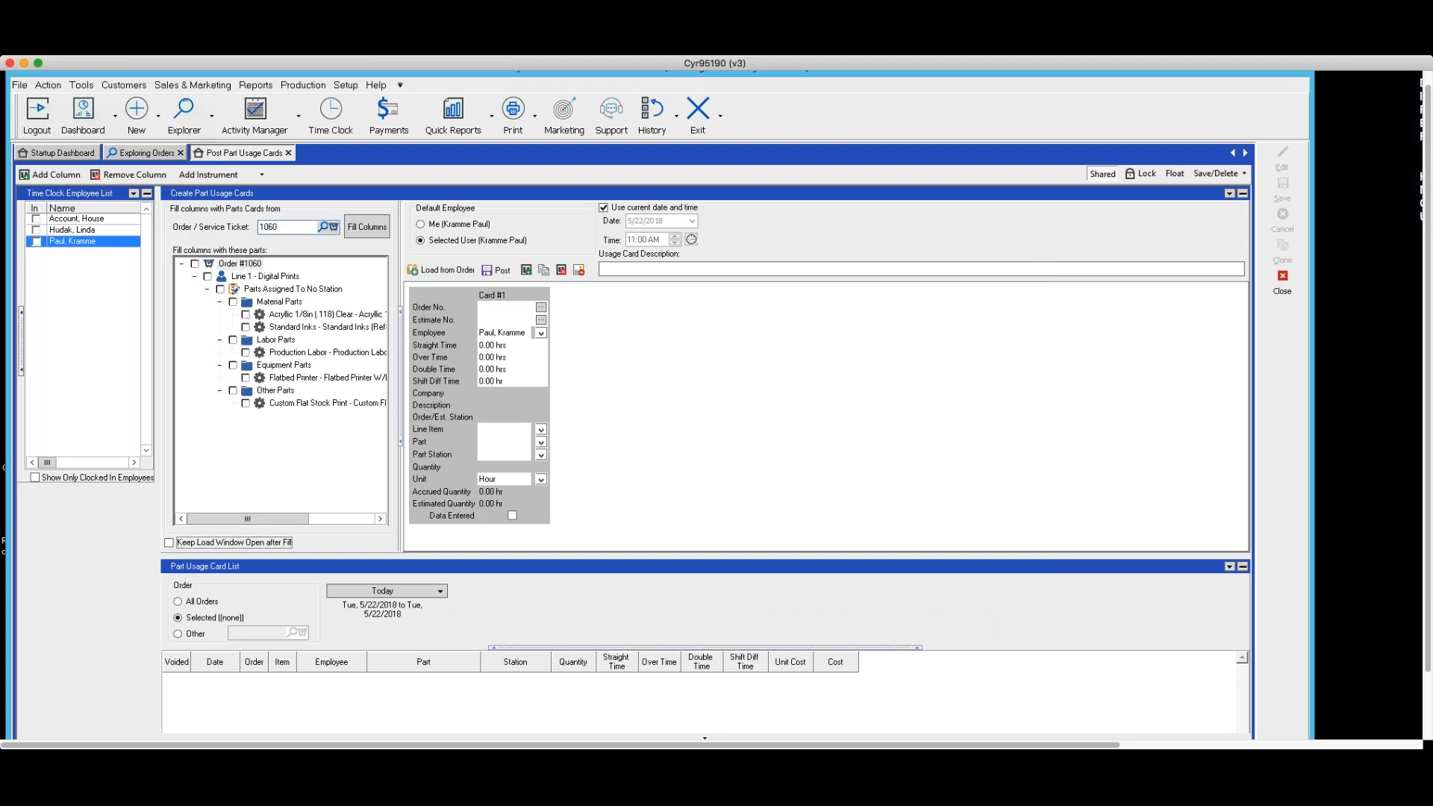
Select the Acryllic 1/8in (.118) Clear material part for the usage card, and close the dashboard and order explorer without posting.
left_click(246, 314)
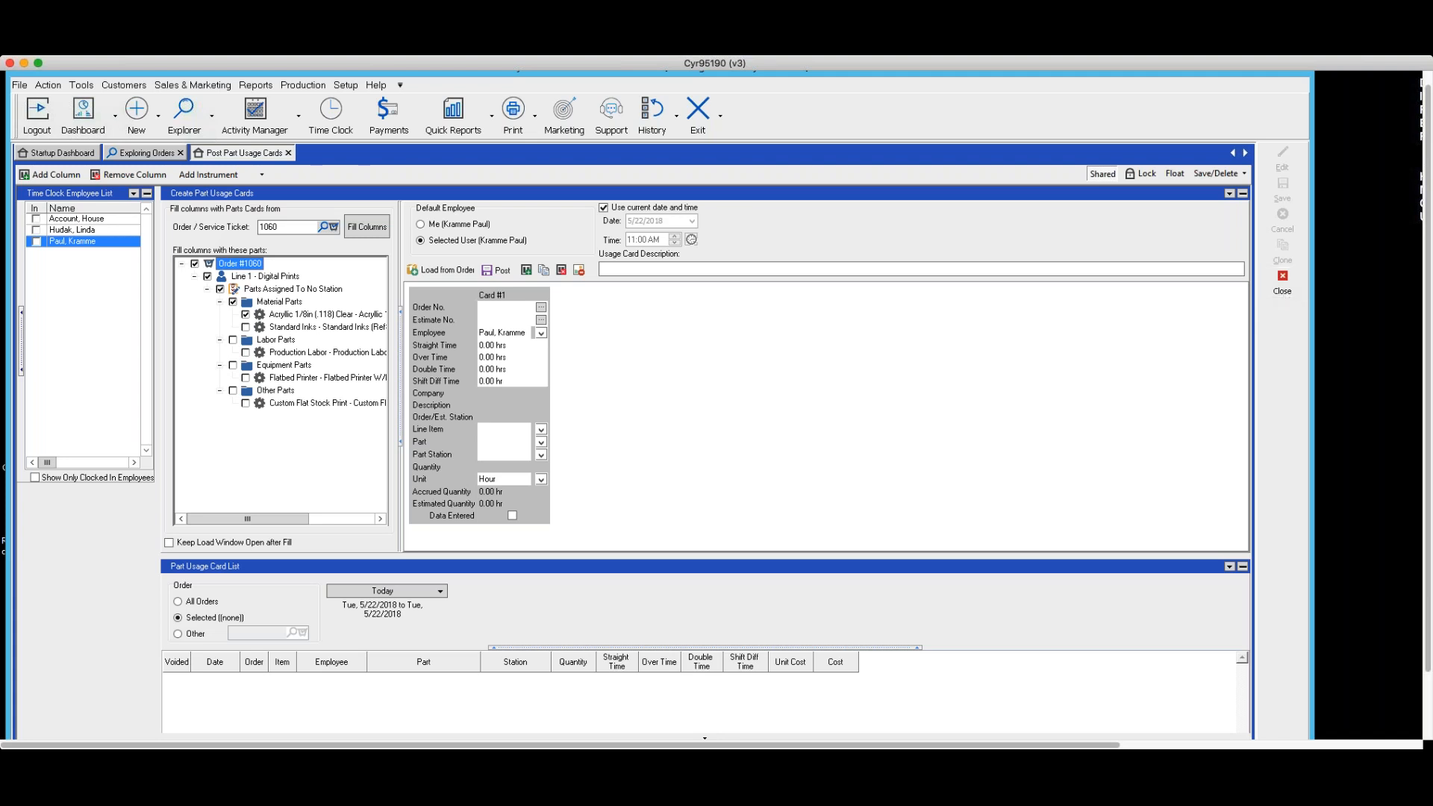
left_click(1283, 277)
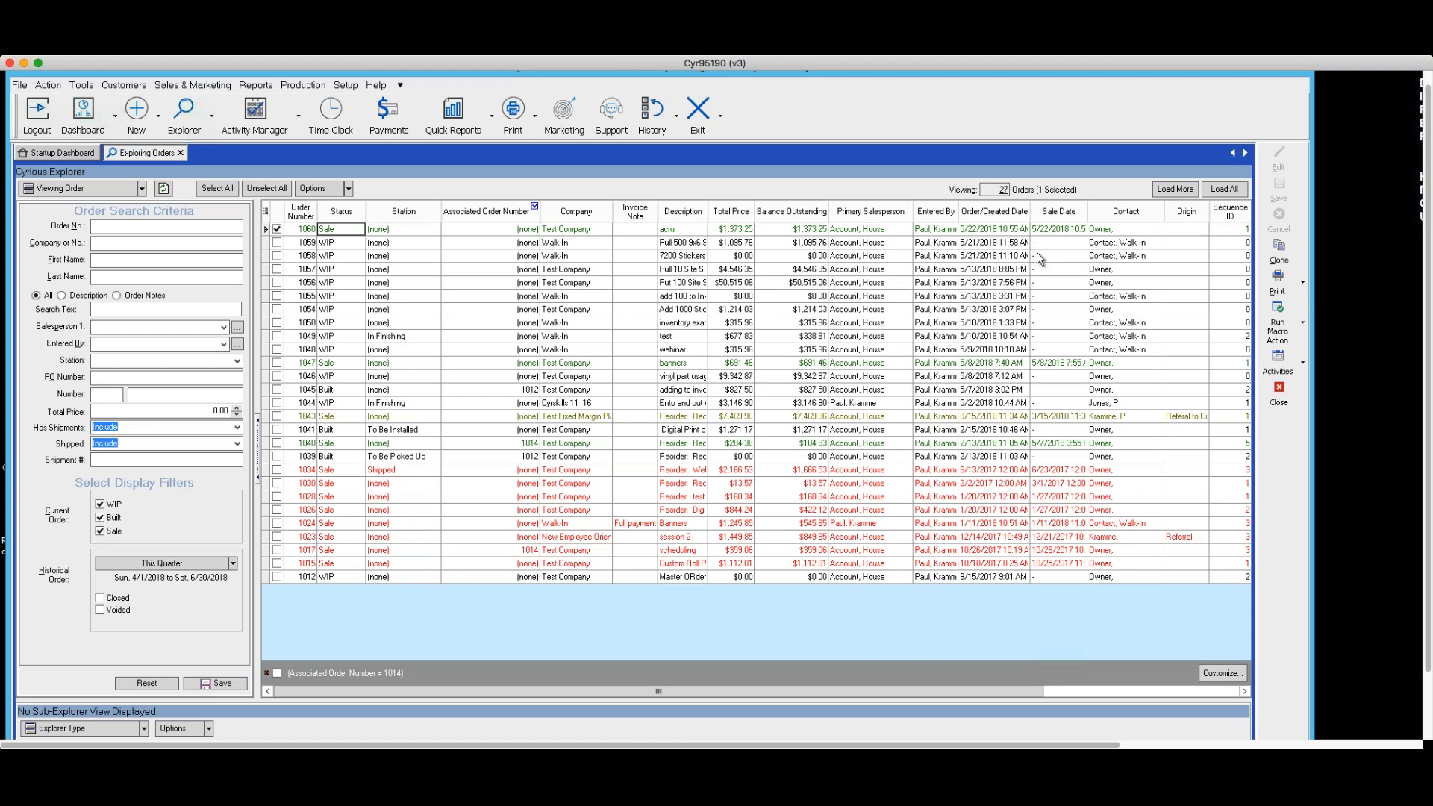
left_click(1270, 394)
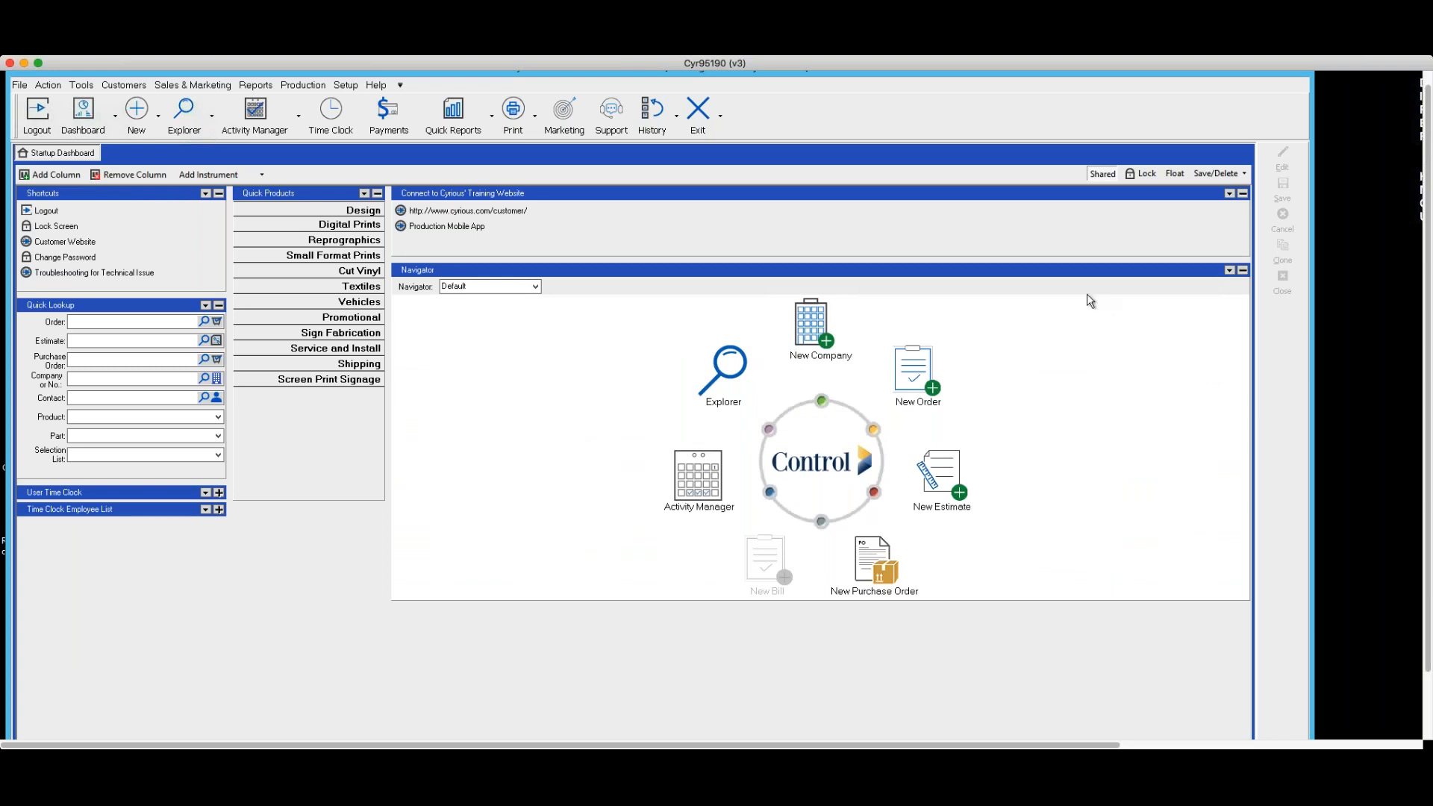
Examine the available, on order and expected part quantities in the Stockroom Manager, and close it.
left_click(310, 88)
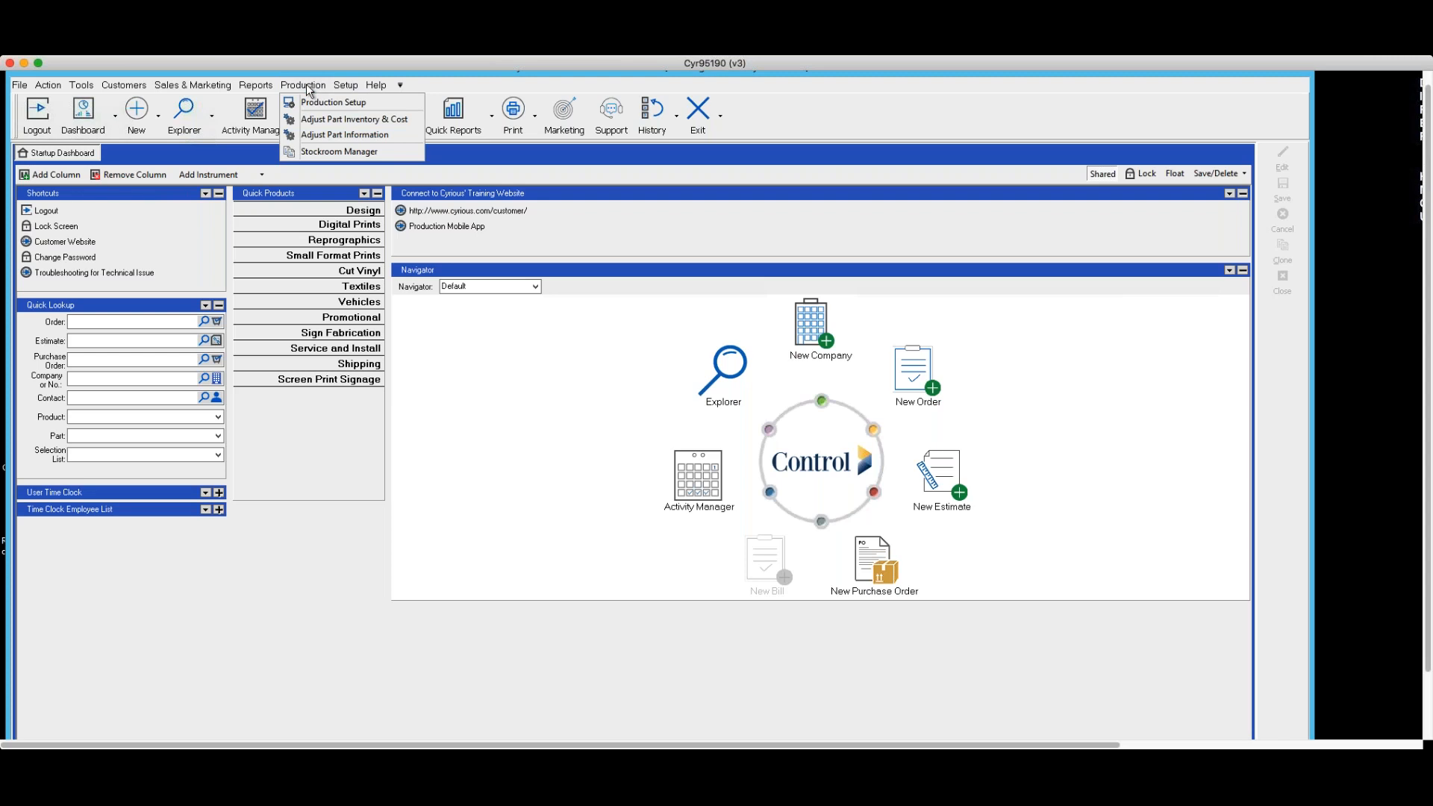
left_click(312, 153)
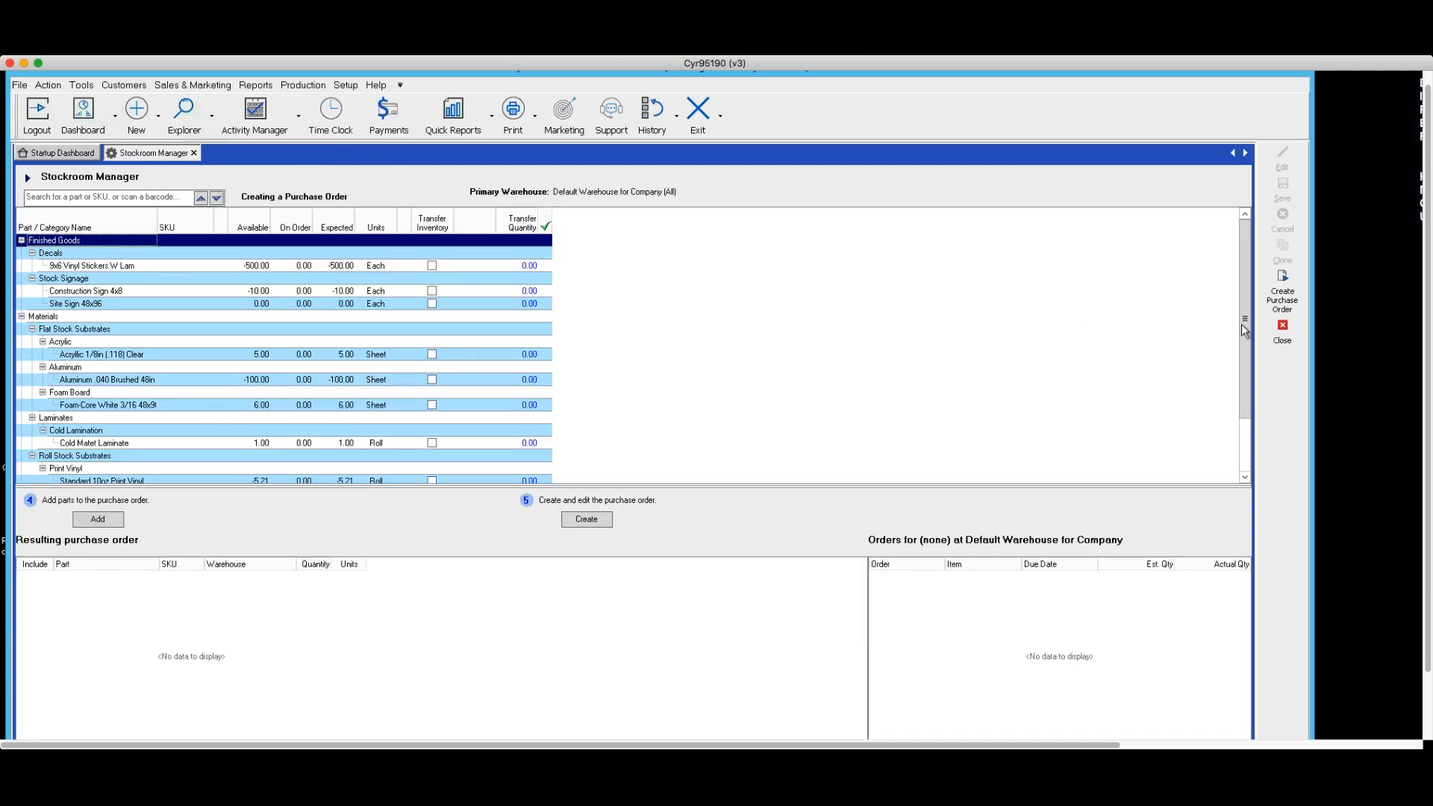
left_click(1285, 338)
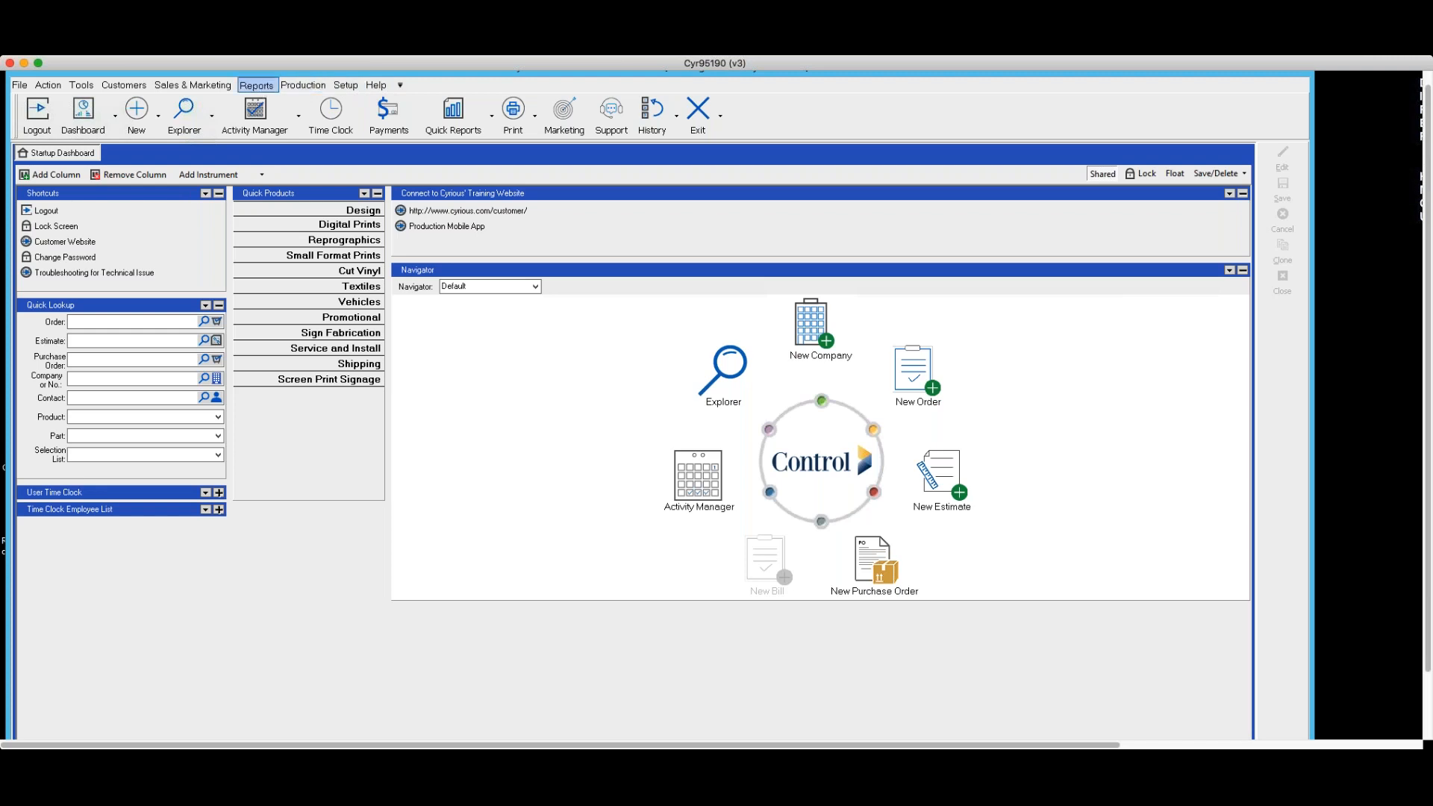
Look through the Parts & Inventory reports, including the Estimated to Actual Reports.
left_click(258, 86)
mouse_move(284, 295)
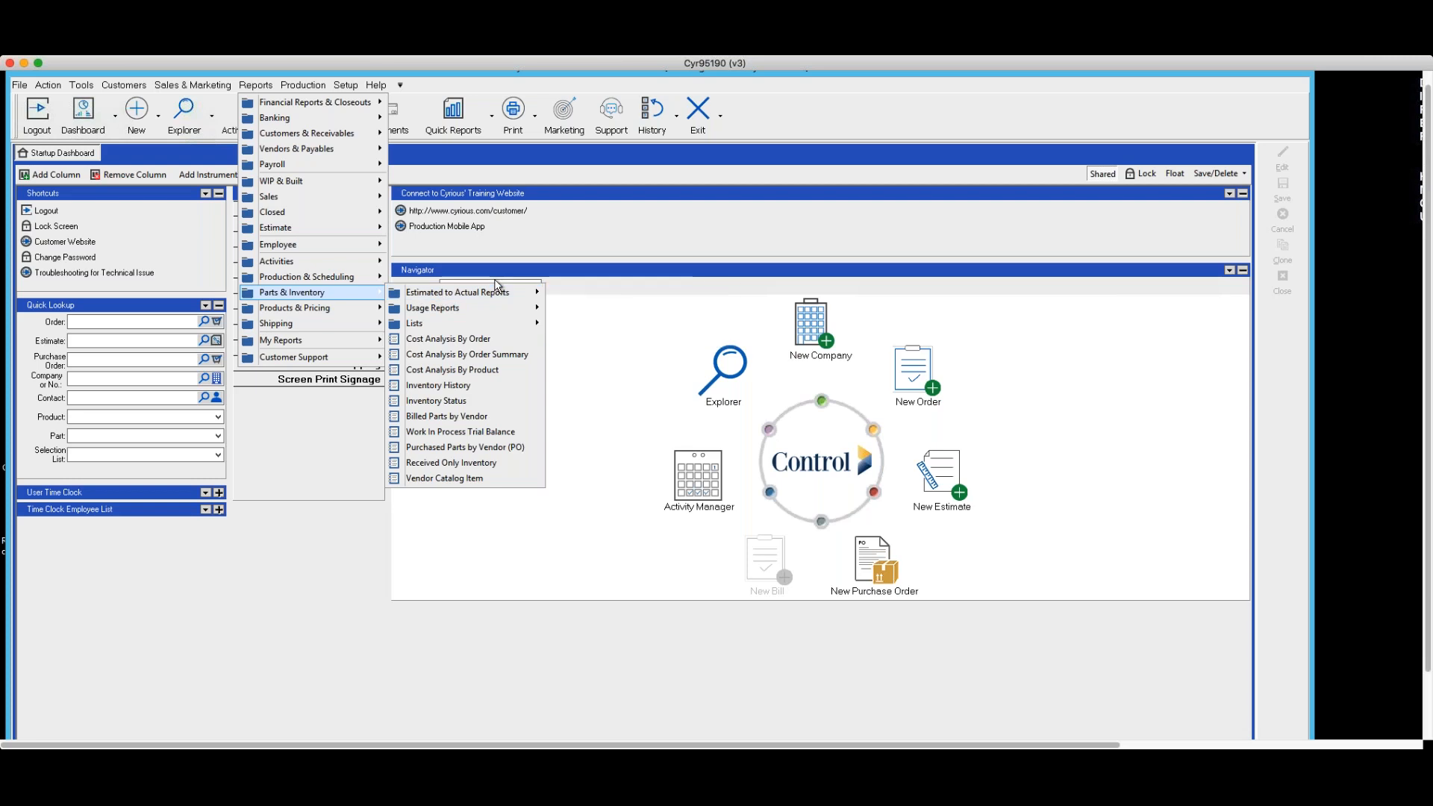
mouse_move(502, 295)
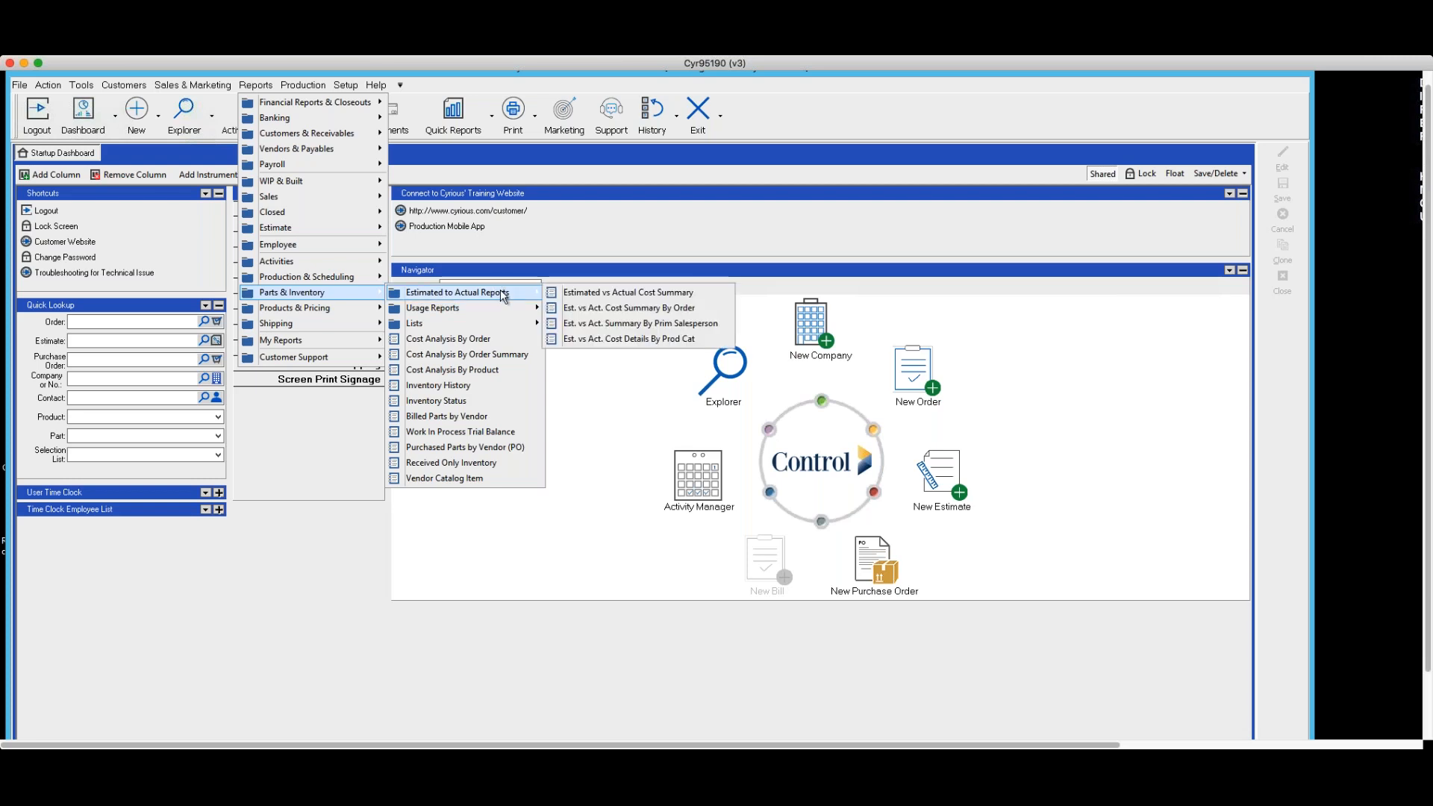